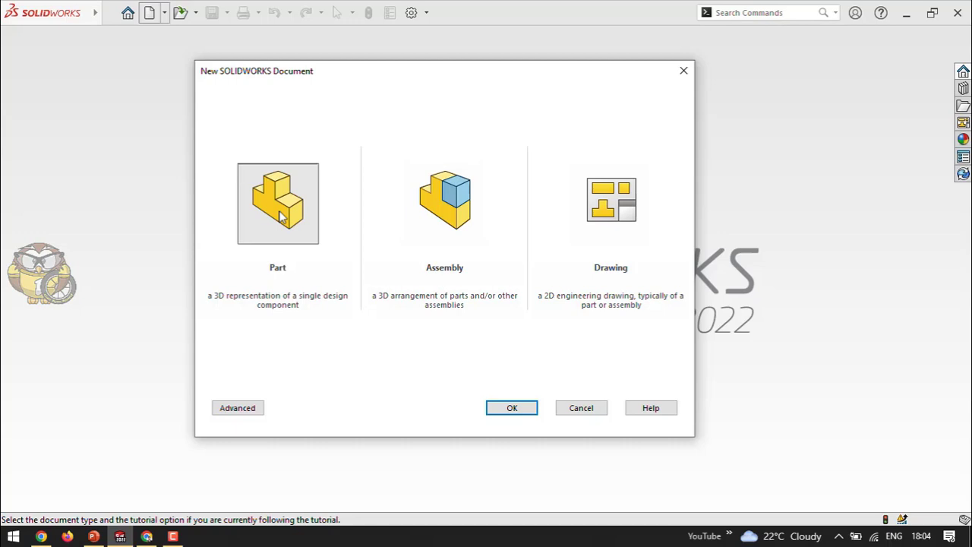
Create a new part document and check the available unit systems, keeping MMGS (millimeter, gram, second)
left_click(279, 215)
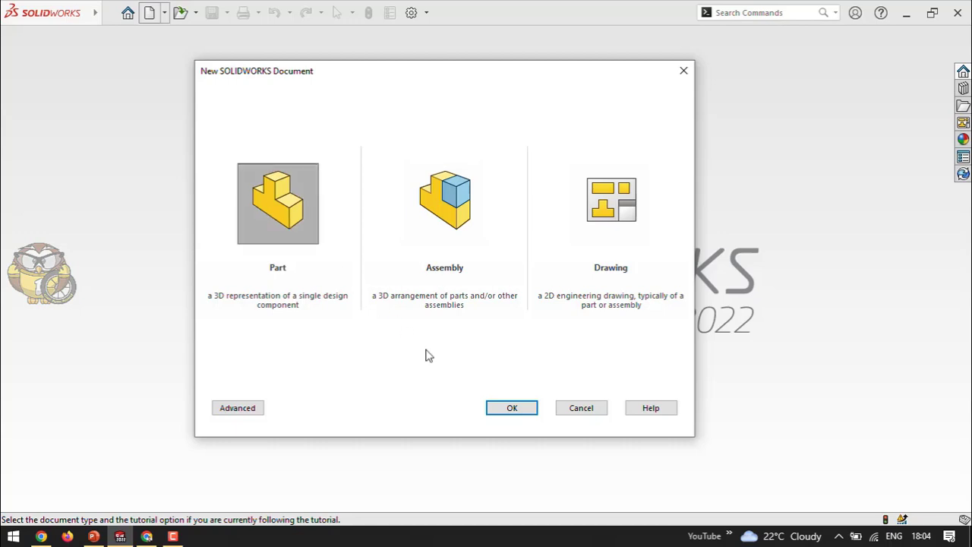
left_click(498, 410)
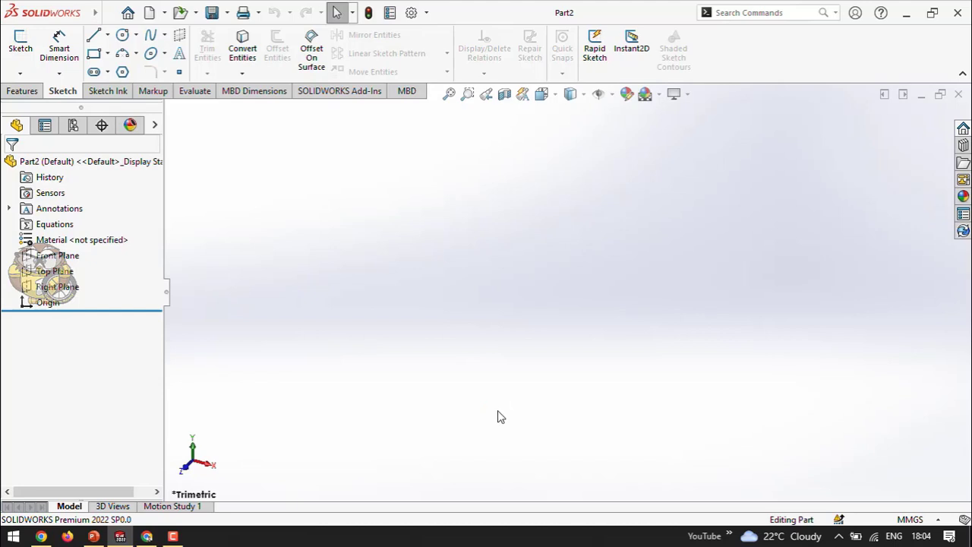
left_click(946, 519)
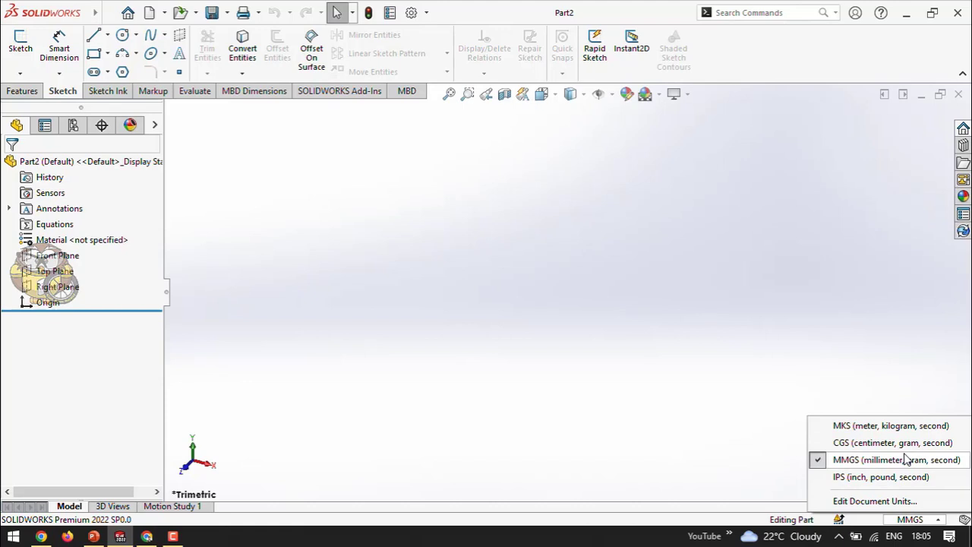
left_click(685, 458)
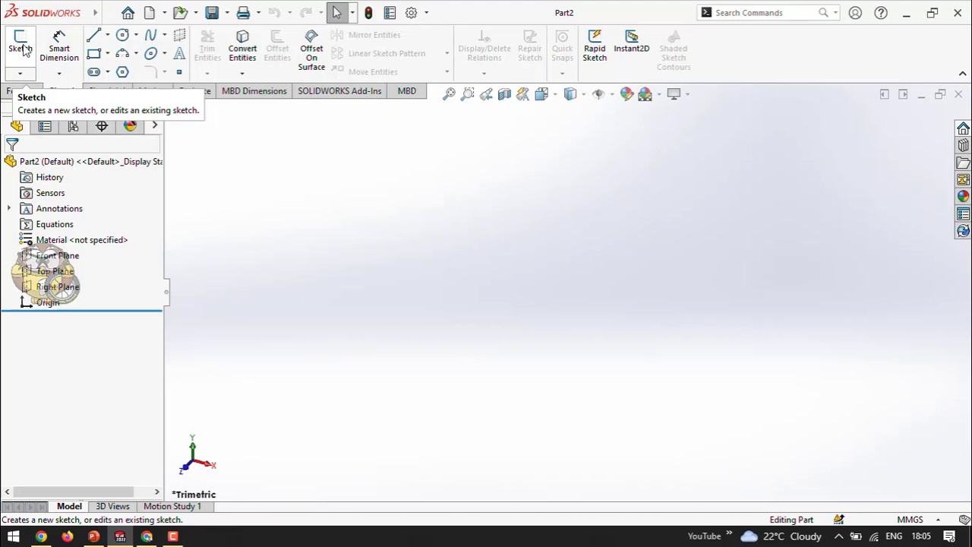
Start a new sketch on the Front Plane
left_click(22, 92)
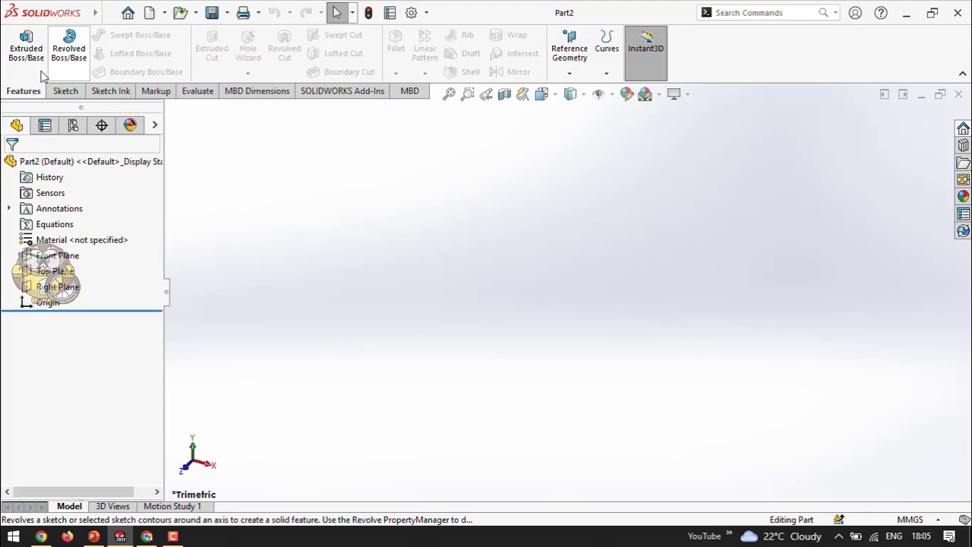
left_click(67, 92)
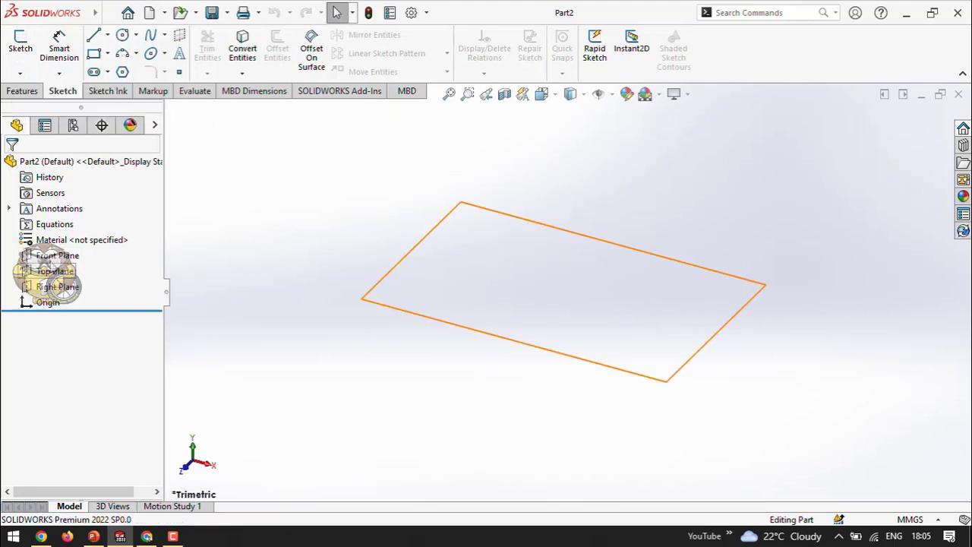
left_click(20, 45)
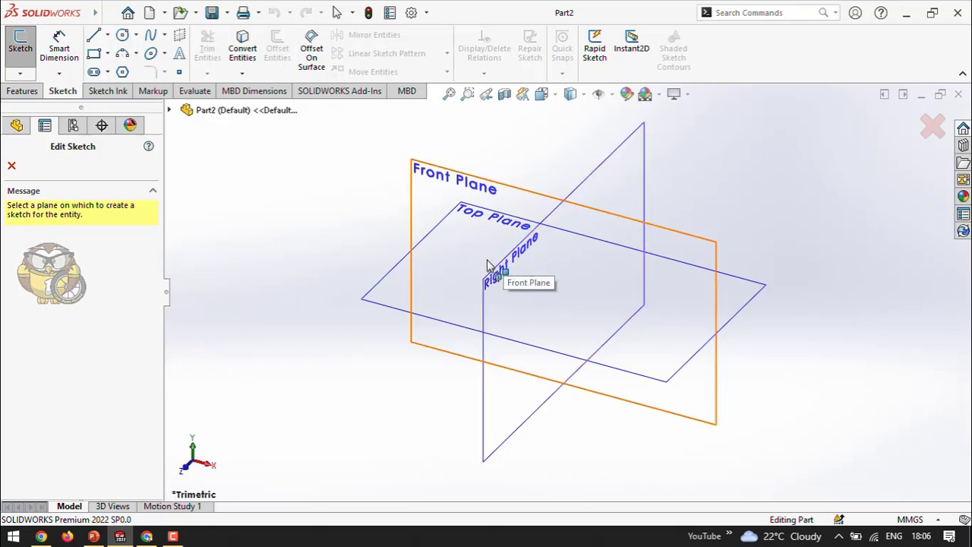
left_click(487, 187)
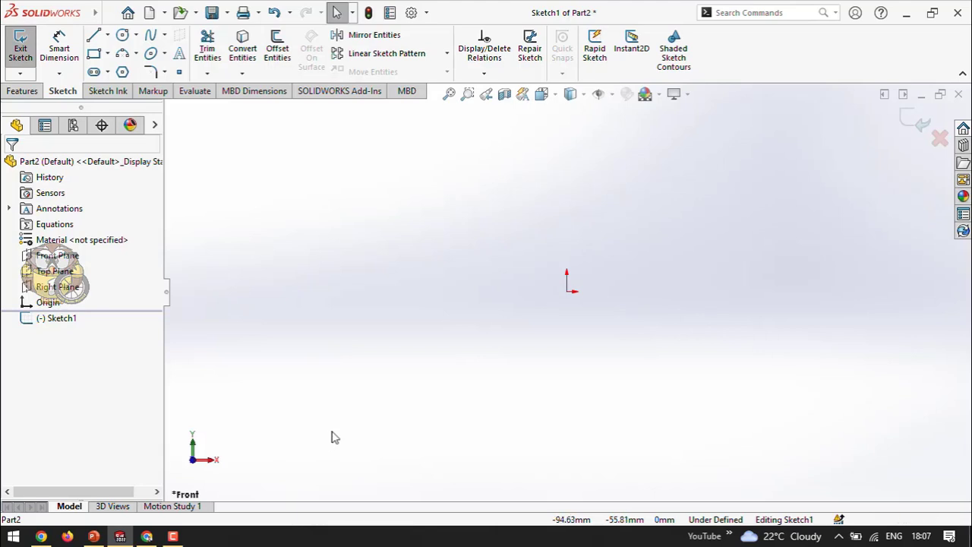
key("Escape")
Rotate the view around the sketch origin and restore it to normal to the sketch plane
middle_click_drag(365, 416, 252, 437)
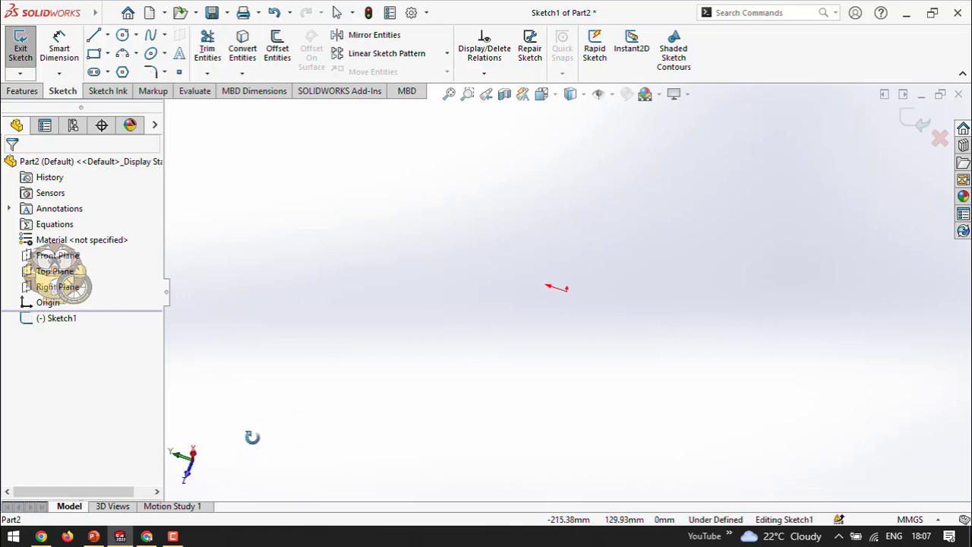
middle_click_drag(252, 437, 260, 374)
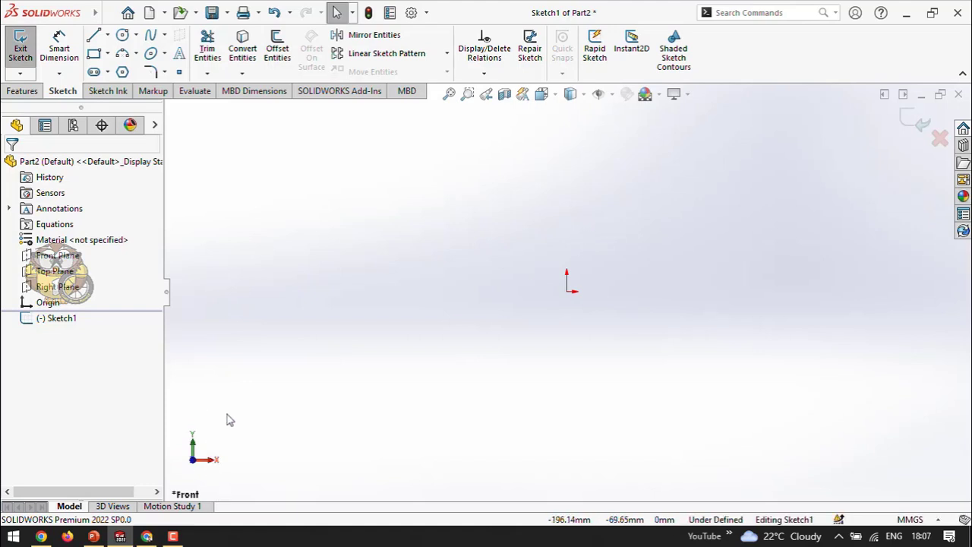
middle_click_drag(227, 419, 380, 335)
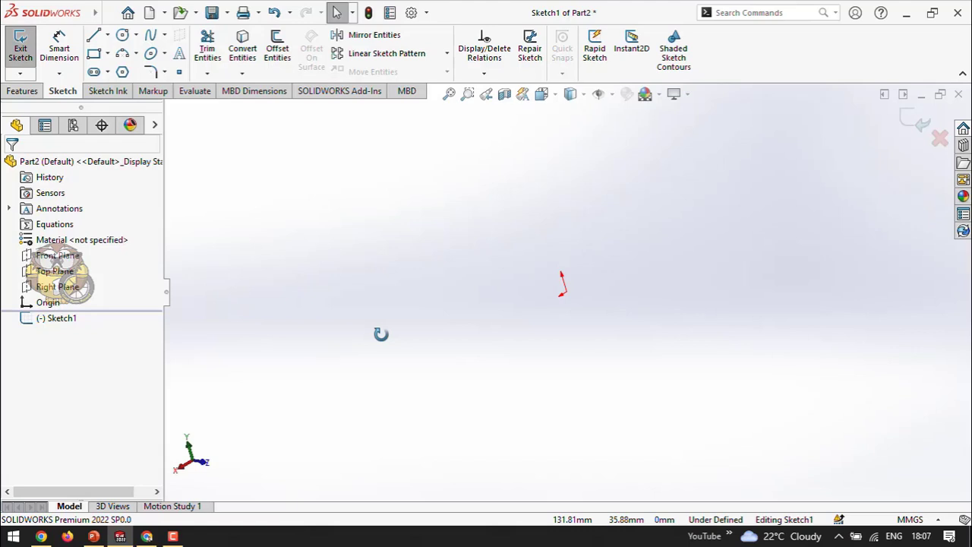
key("ctrl+1")
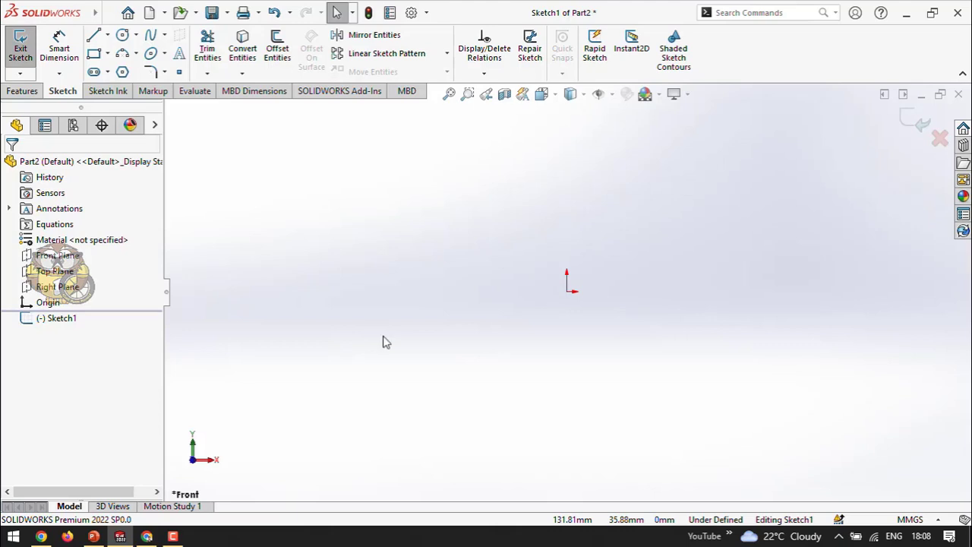
middle_click_drag(565, 397, 594, 325)
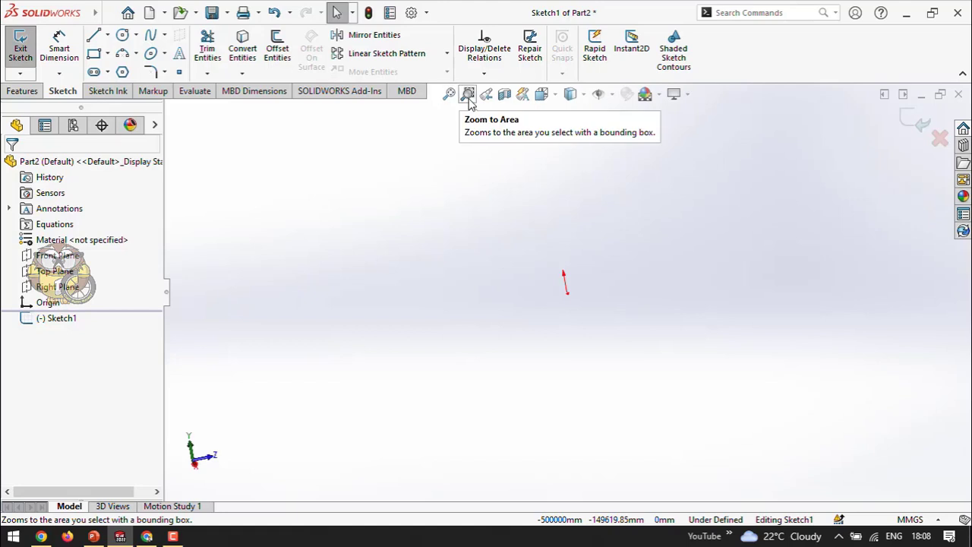
left_click(556, 98)
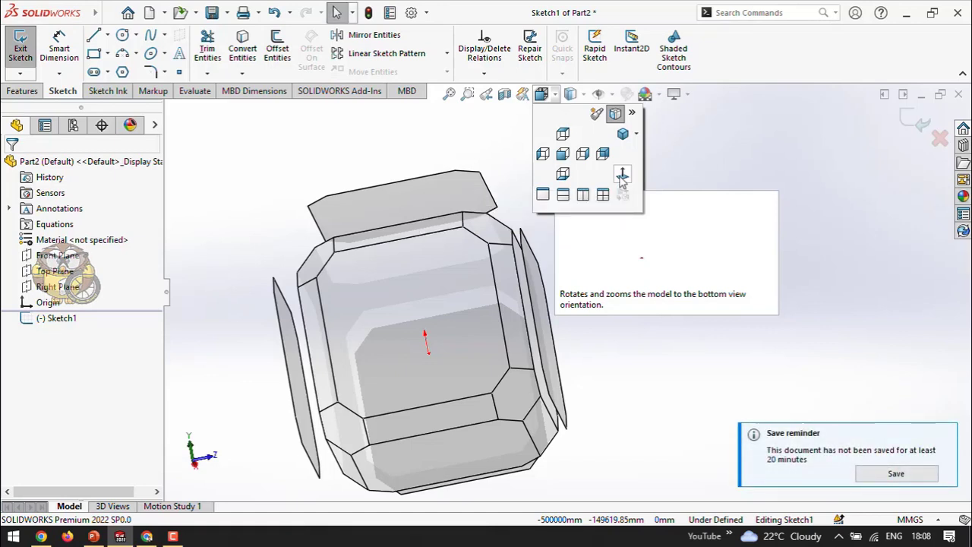
left_click(622, 176)
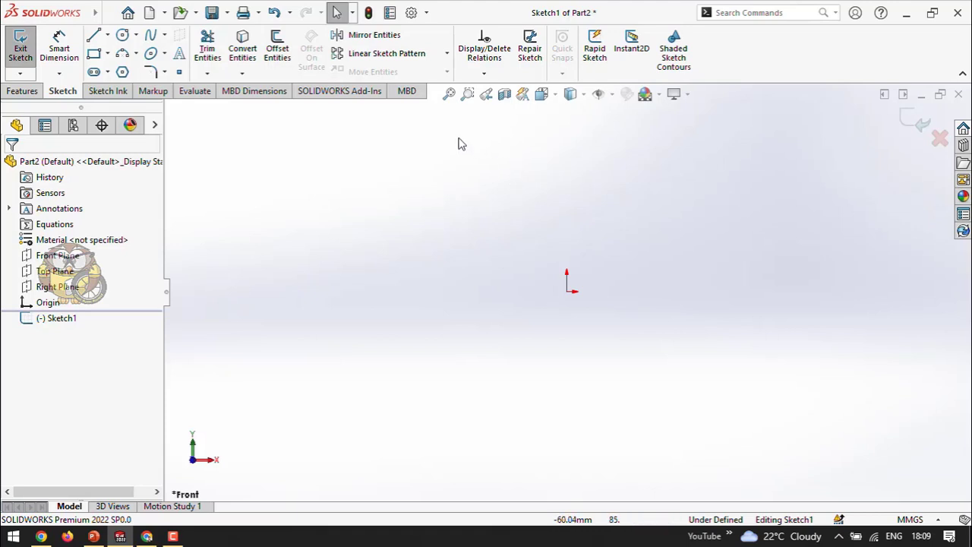
View the sketch from the Back orientation and return to the view normal to the sketch plane
left_click(612, 94)
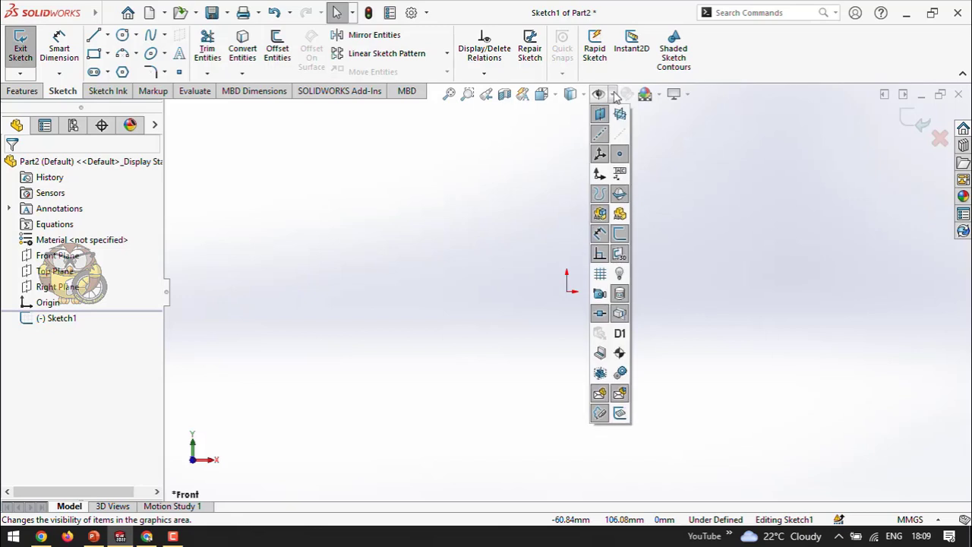
left_click(541, 94)
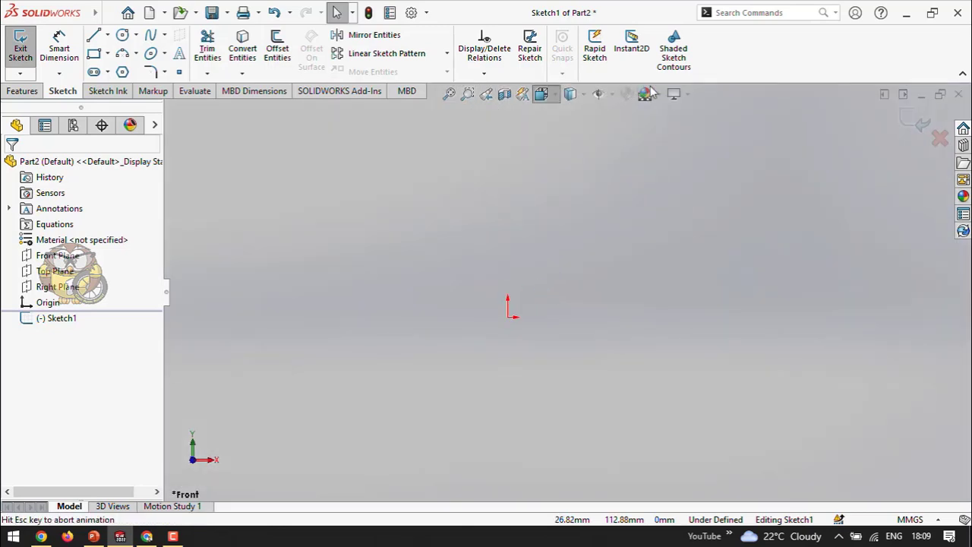
left_click(599, 94)
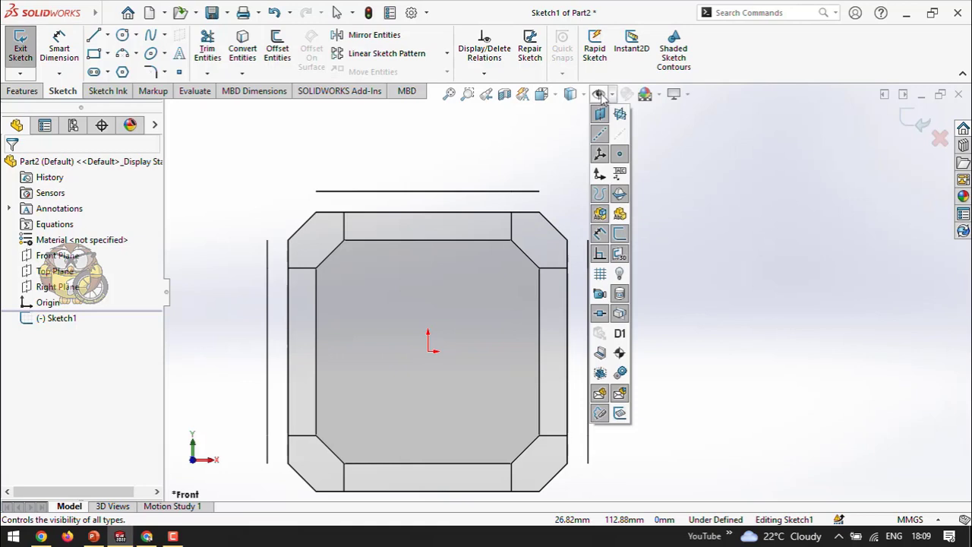
left_click(582, 94)
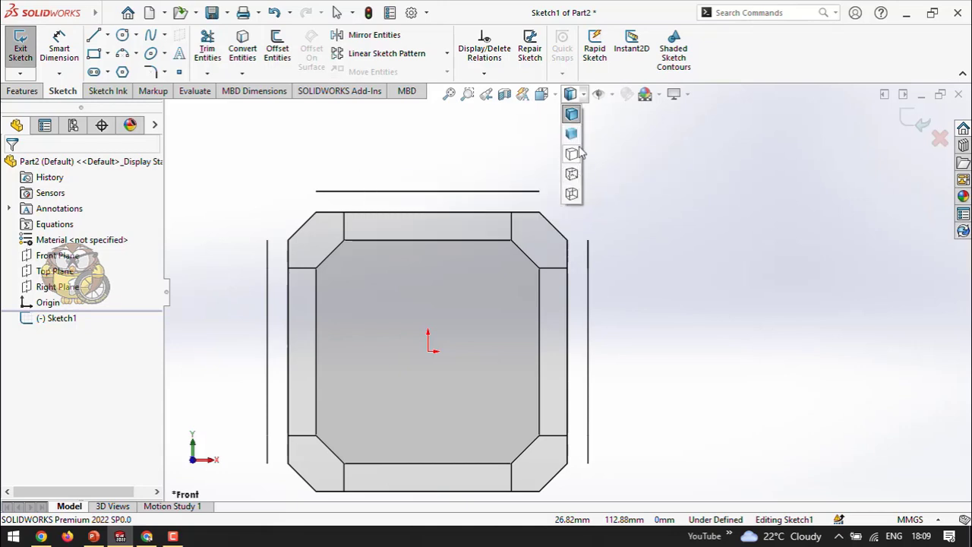
left_click(553, 97)
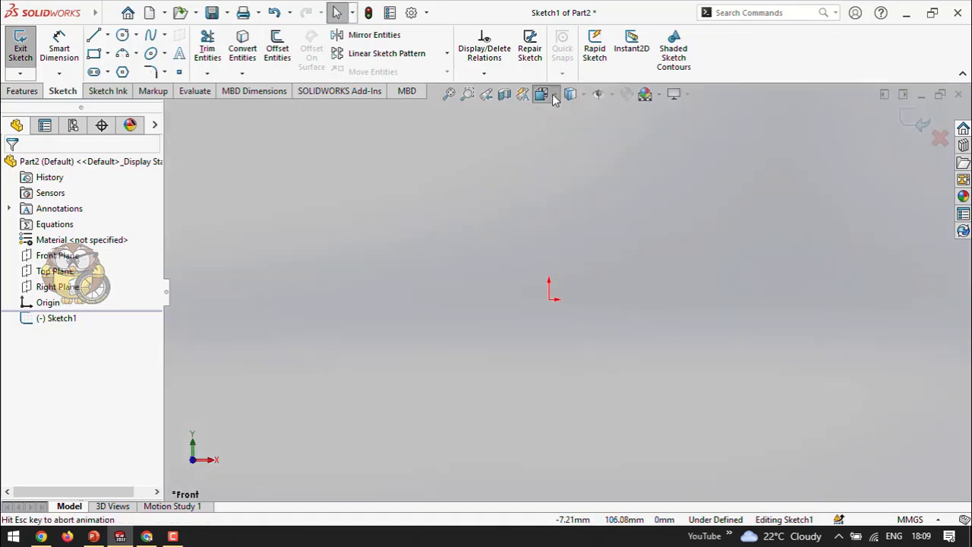
left_click(605, 155)
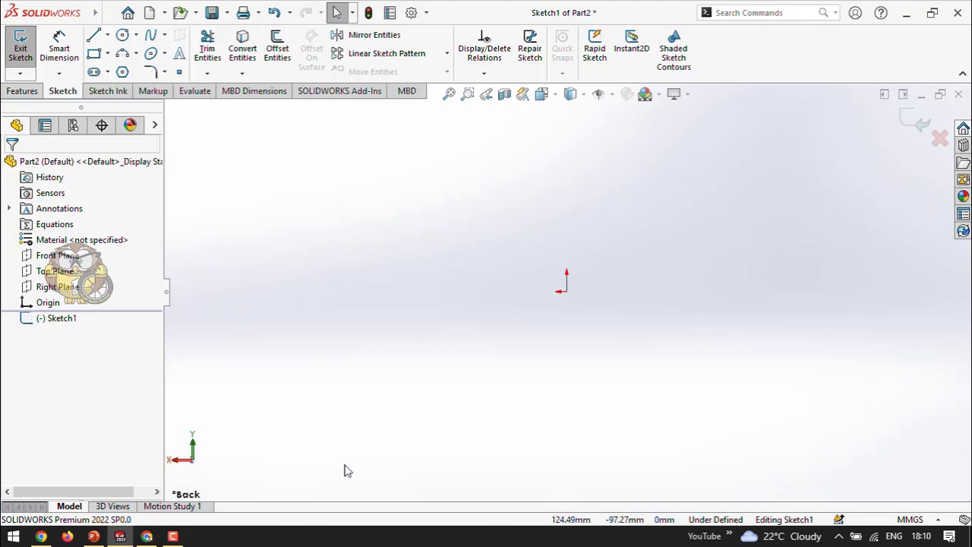
left_click(583, 95)
left_click(546, 95)
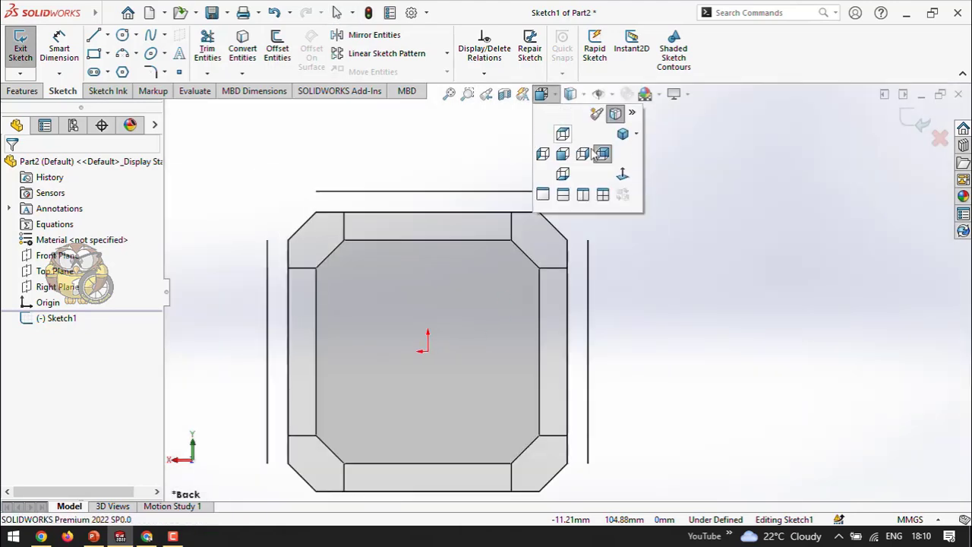
left_click(622, 174)
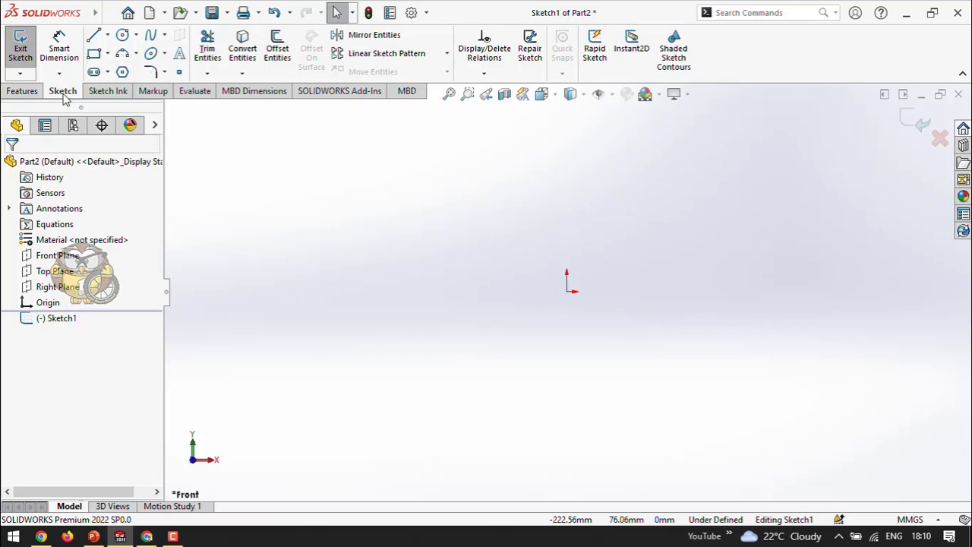
left_click(20, 91)
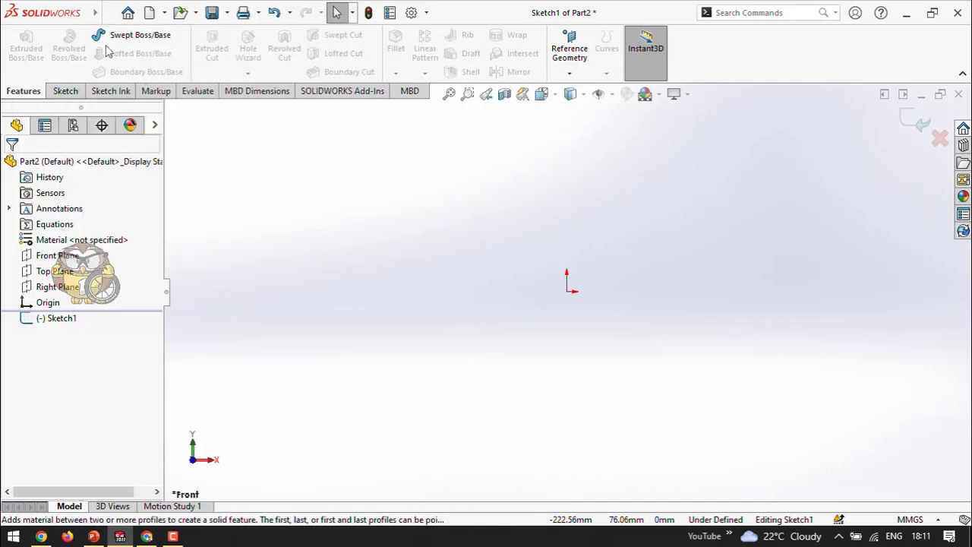
left_click(63, 91)
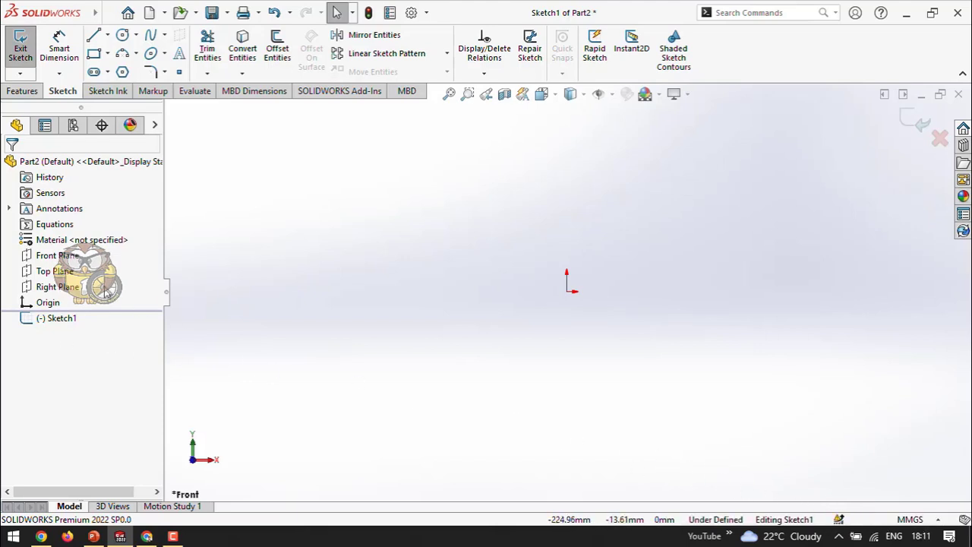
Examine the materials offered for the Default configuration in the part's material configuration, and leave it without changes
left_click(72, 241)
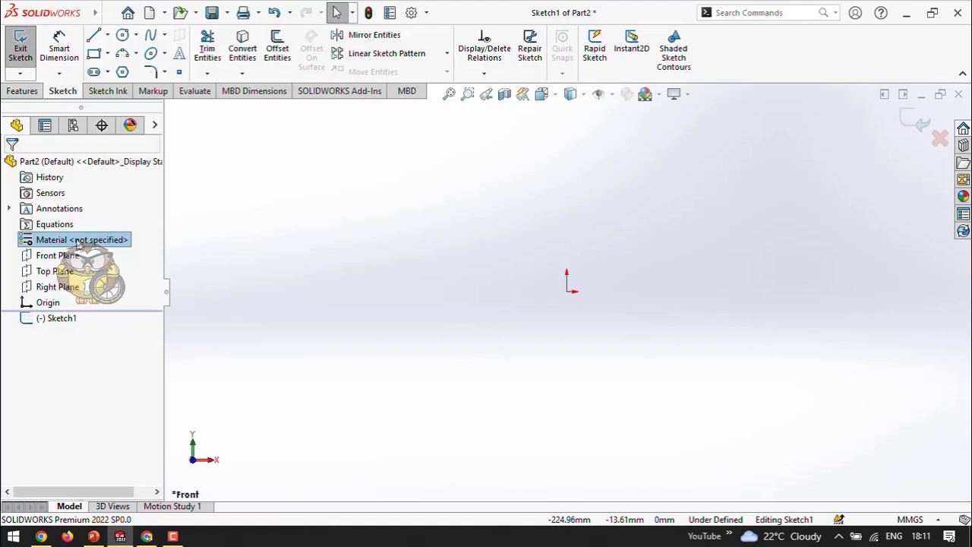
right_click(78, 245)
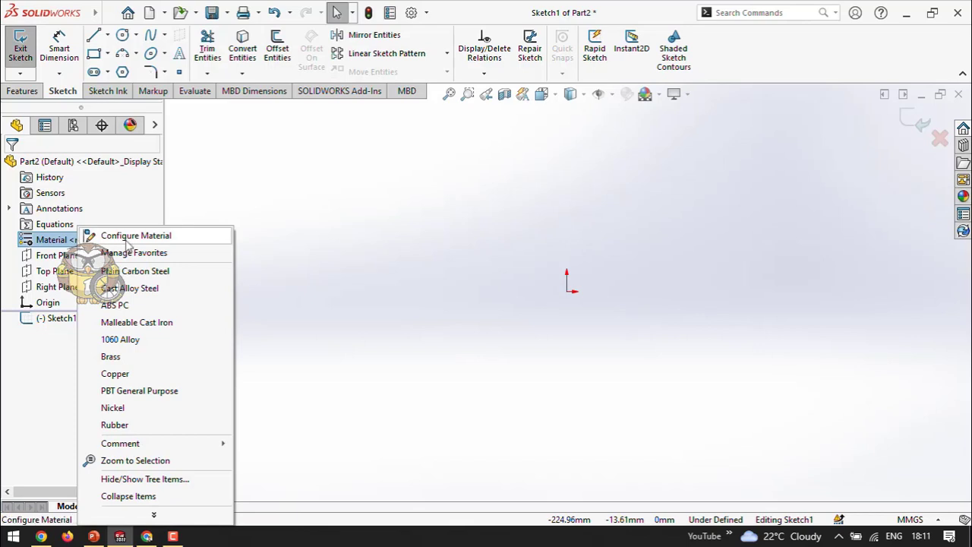
left_click(181, 239)
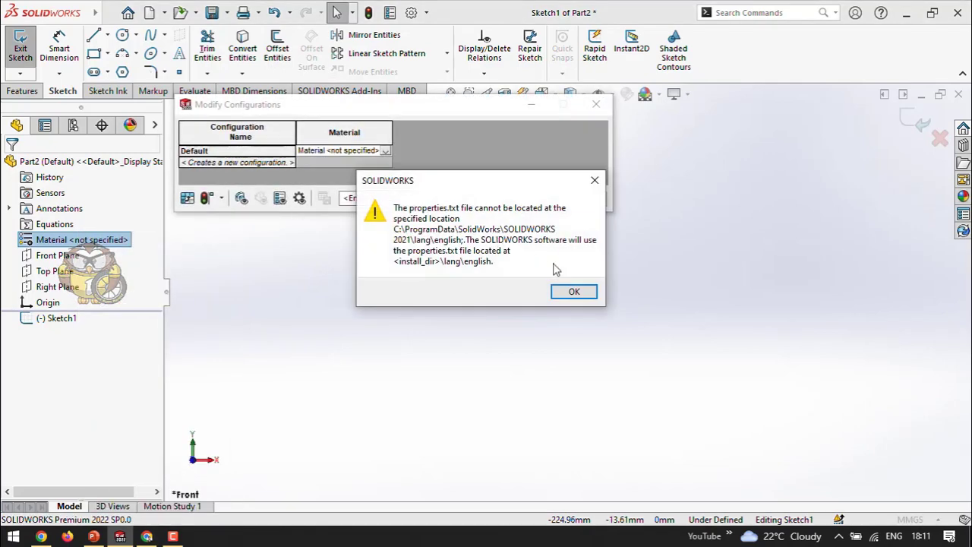
left_click(574, 291)
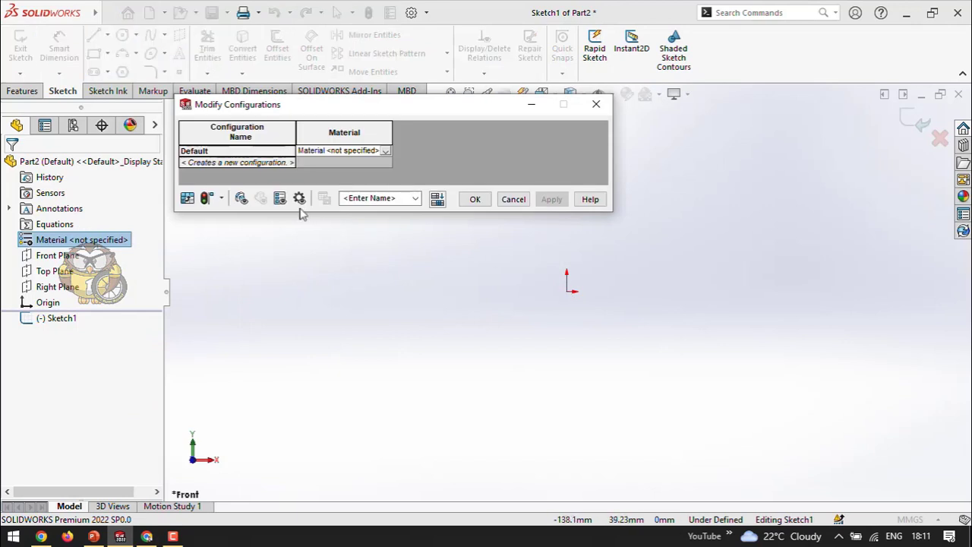
left_click(383, 151)
left_click(385, 151)
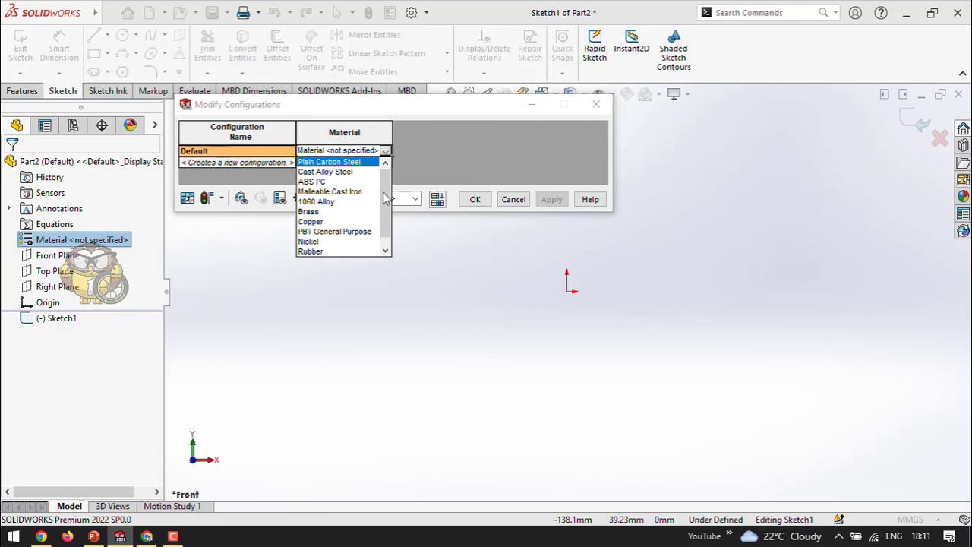
left_click_drag(387, 221, 388, 230)
left_click(467, 166)
left_click(254, 162)
left_click(256, 162)
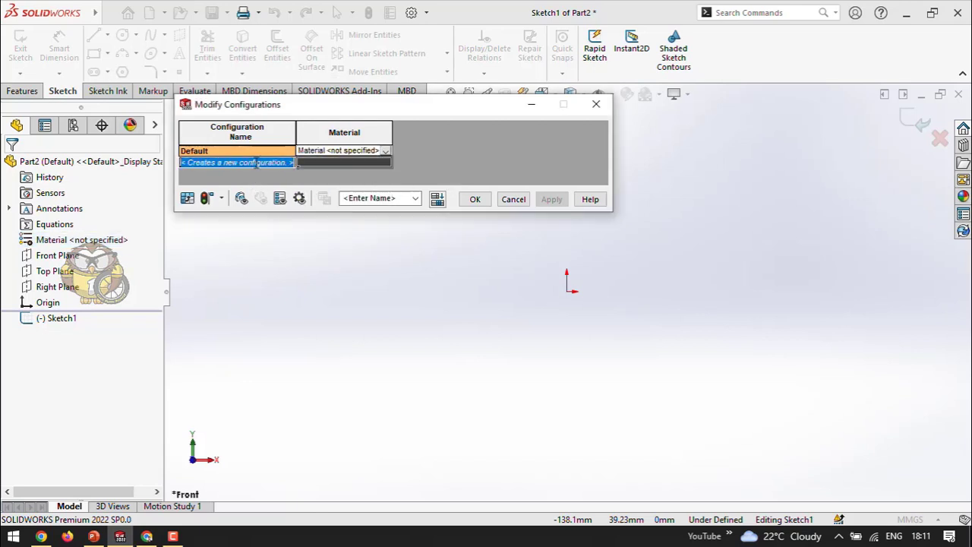
left_click(320, 165)
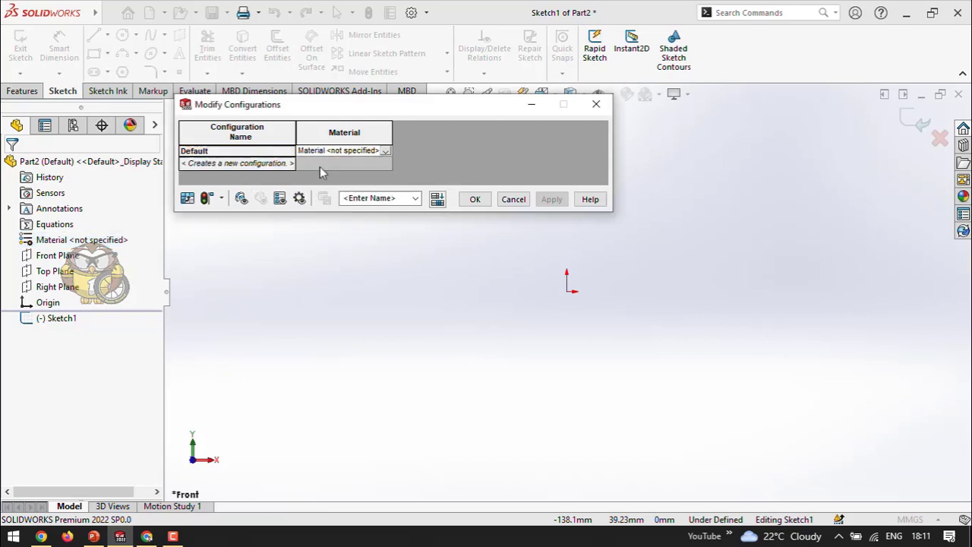
left_click(513, 199)
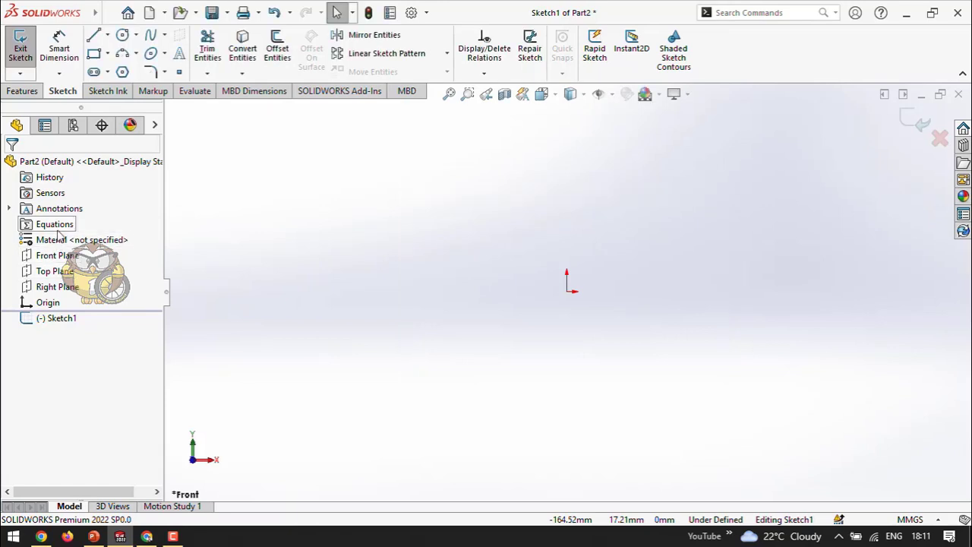
Assign Copper as the part's material
left_click(57, 242)
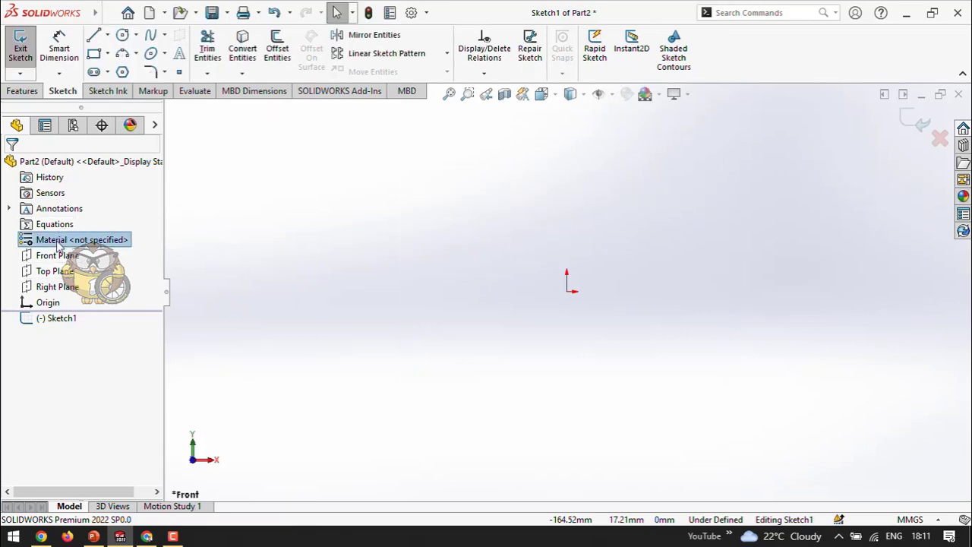
right_click(62, 242)
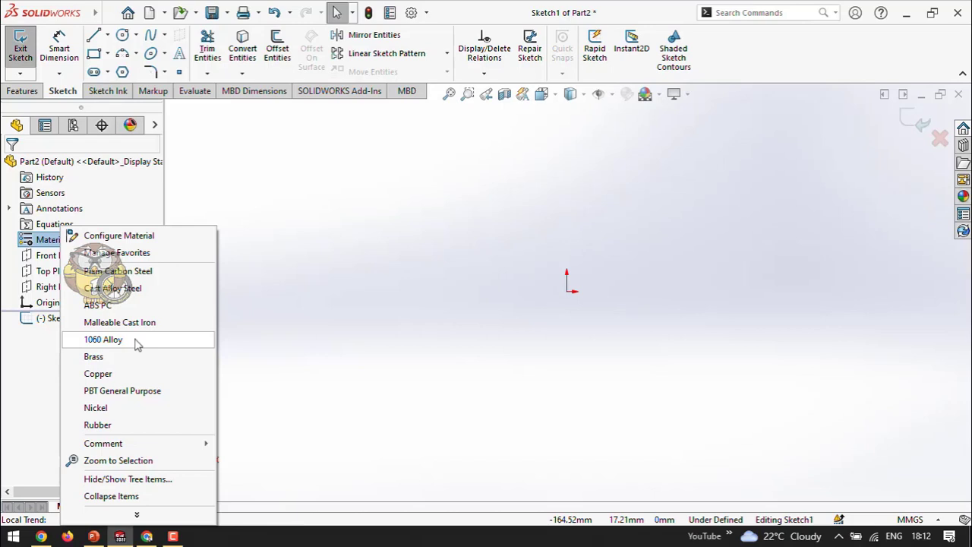
left_click(118, 377)
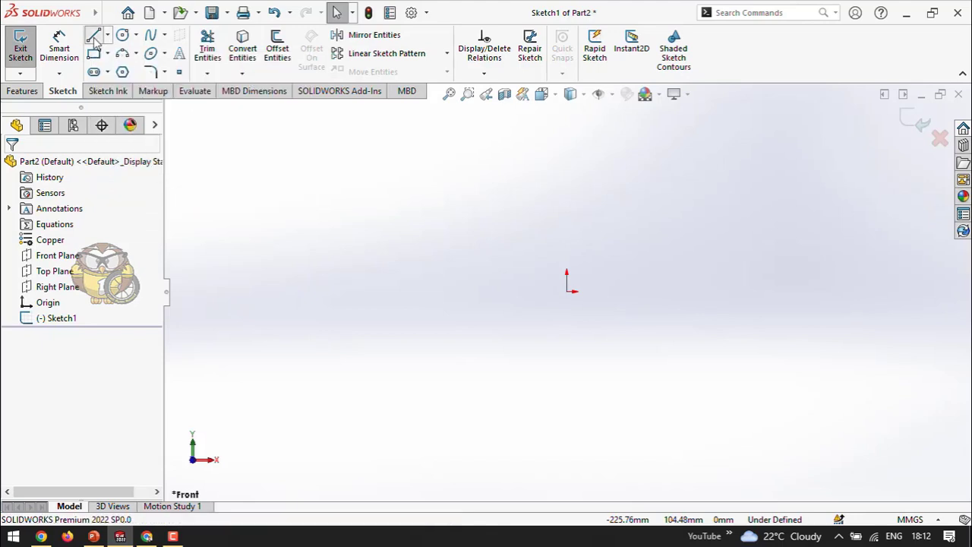
Sketch a closed six-sided line outline around the origin, with horizontal upper and lower edges, the lower one about 107 mm long
left_click(94, 35)
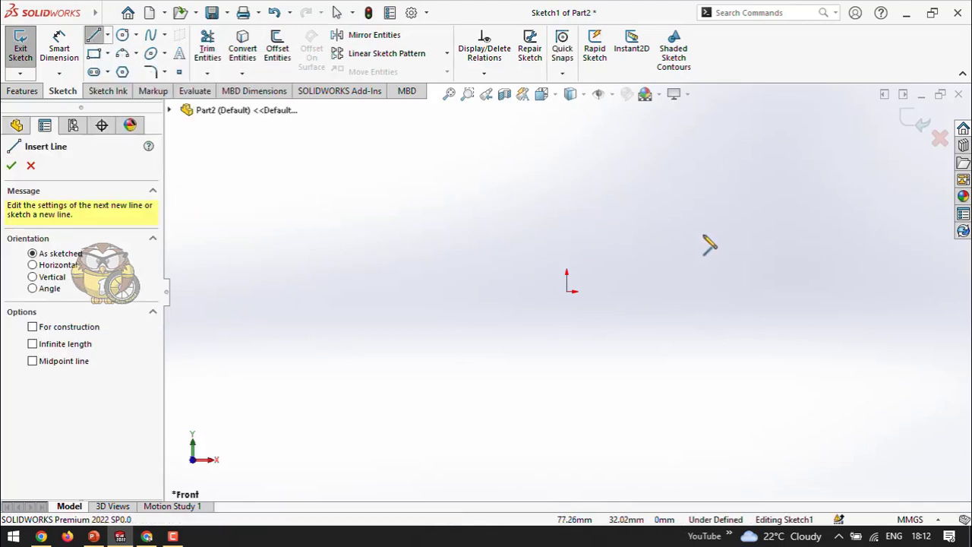
left_click(588, 183)
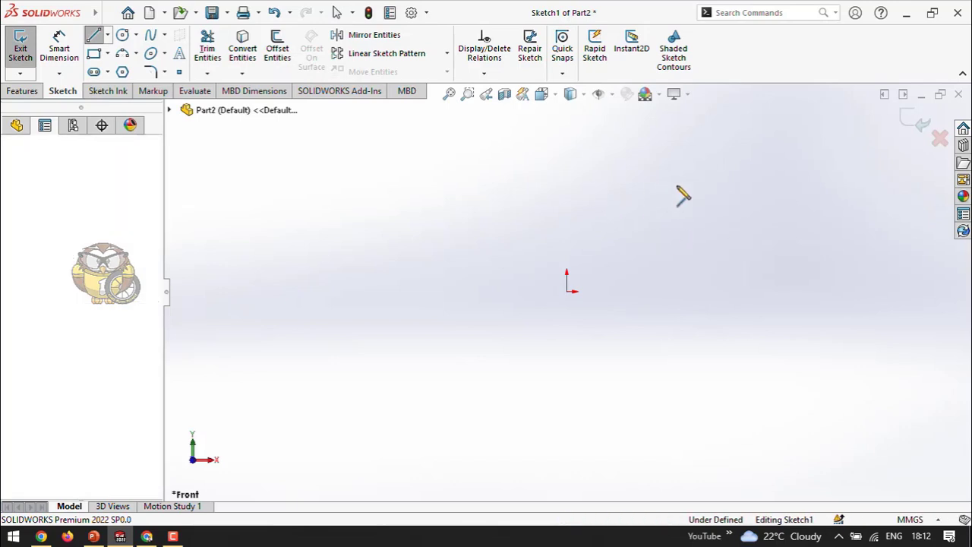
left_click(756, 183)
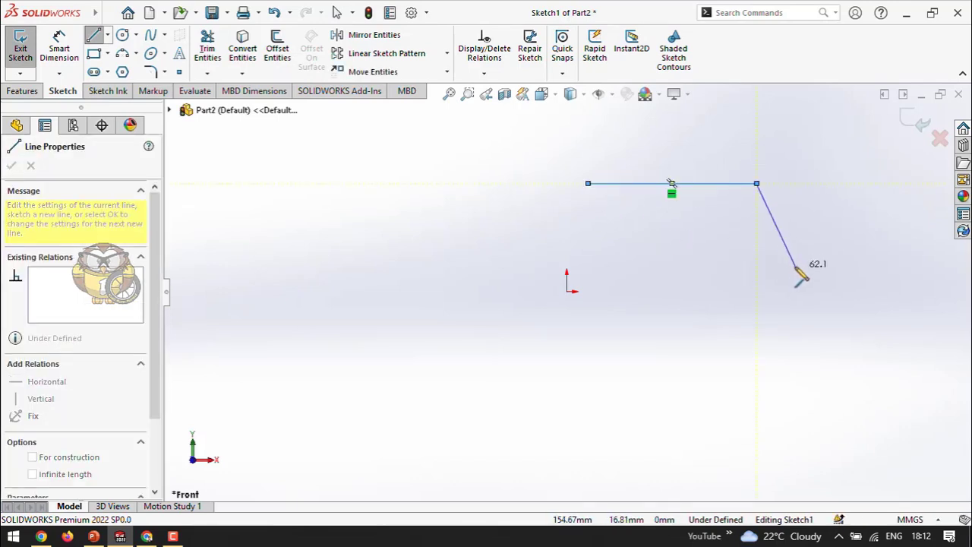
left_click(795, 266)
left_click(746, 329)
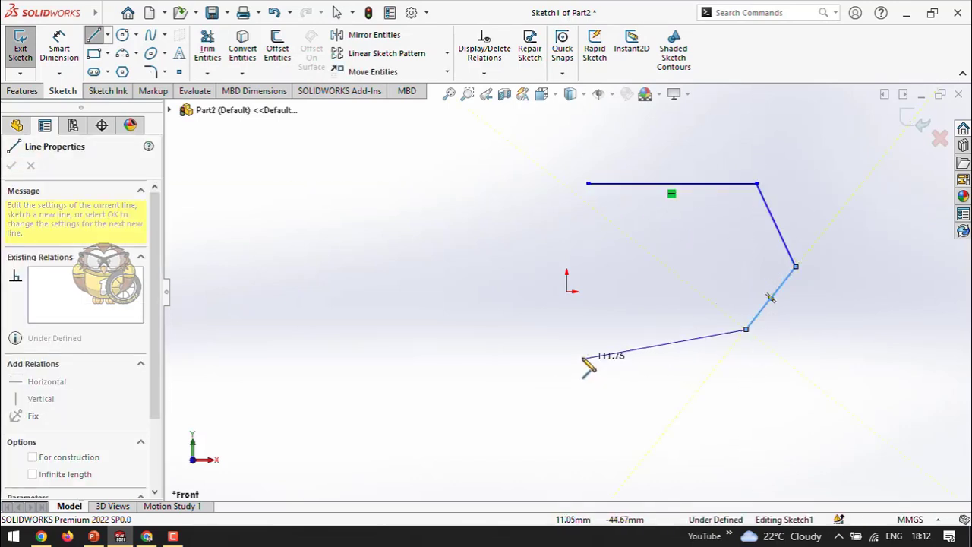
left_click(588, 328)
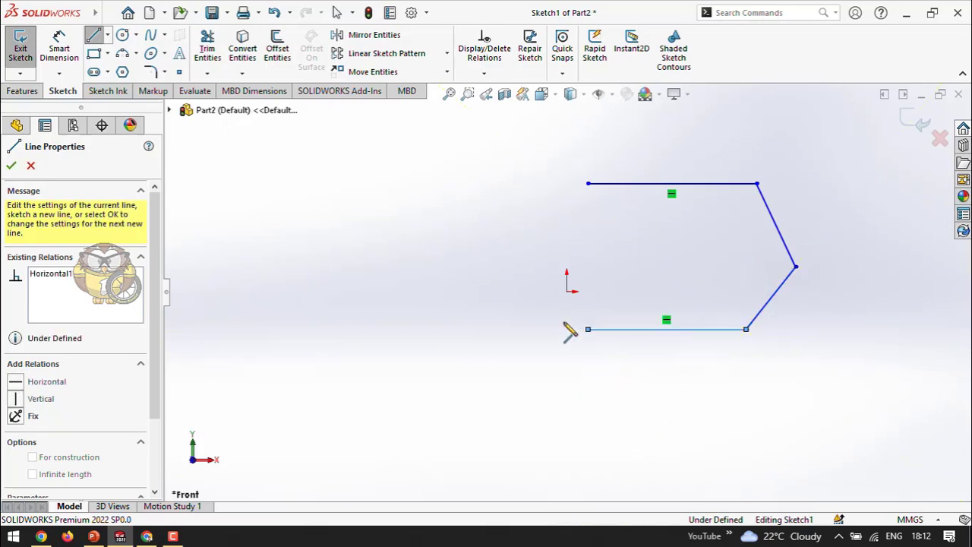
left_click(450, 272)
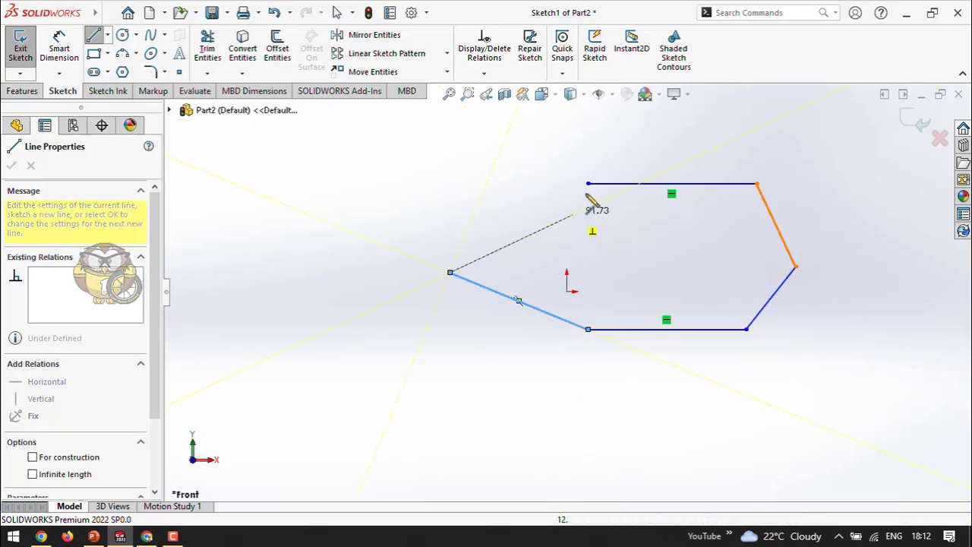
left_click(588, 184)
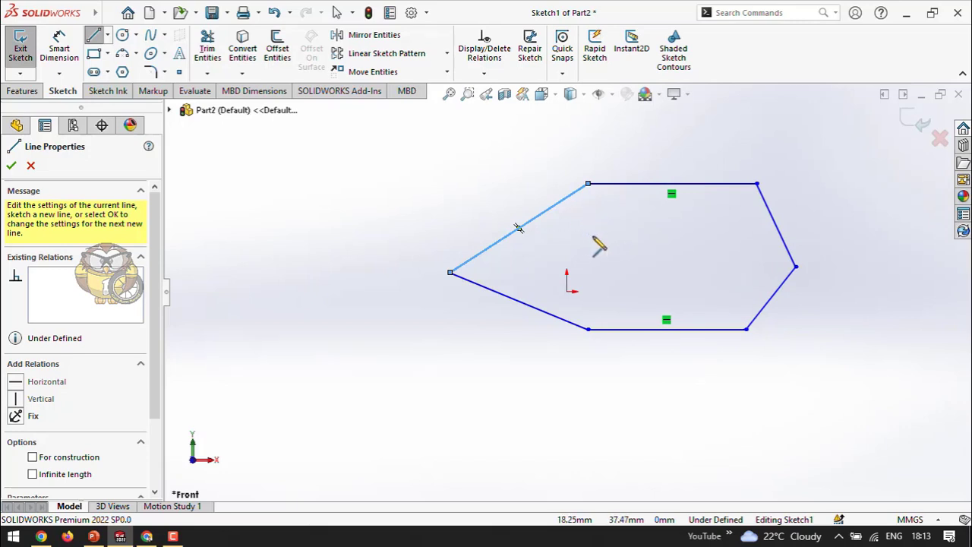
left_click(11, 167)
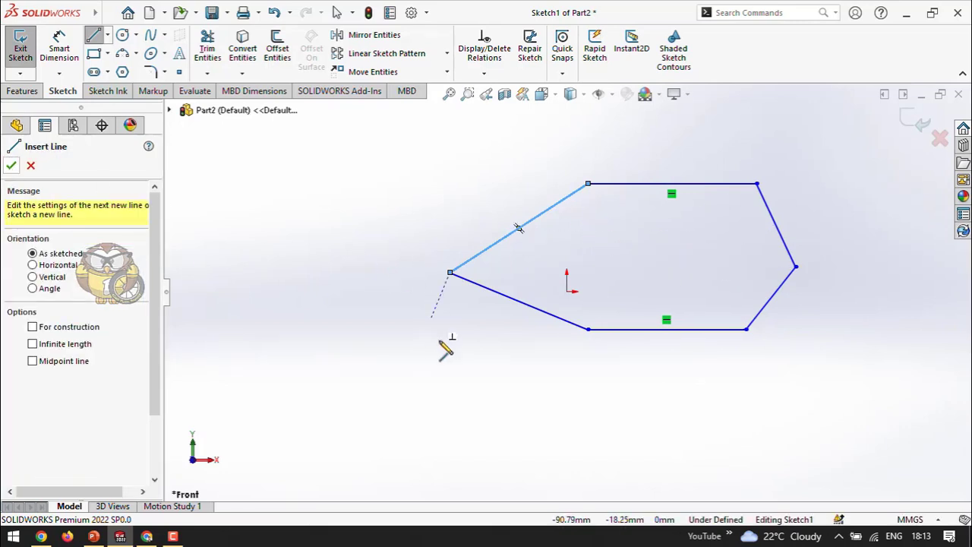
left_click(11, 166)
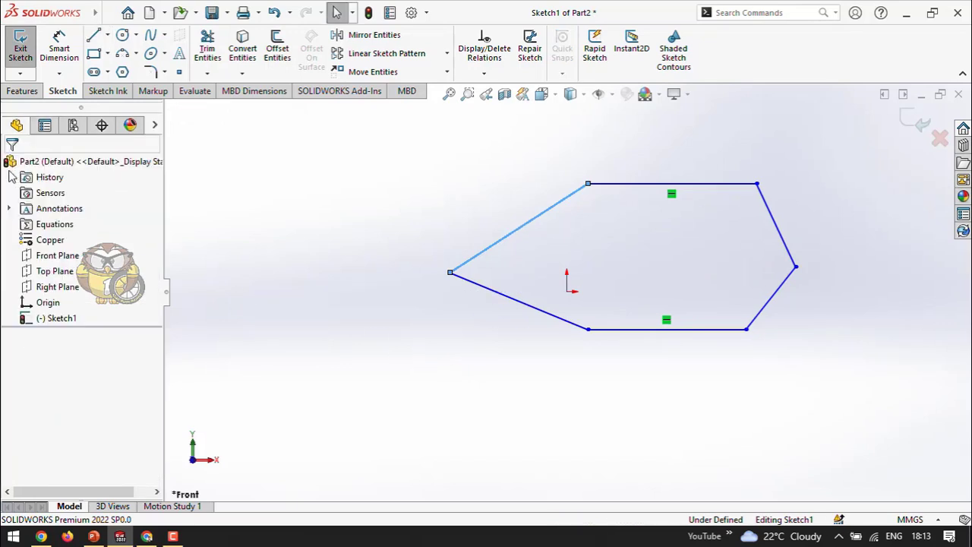
Dimension the length of the outline's lower horizontal edge as 100 mm
left_click(69, 65)
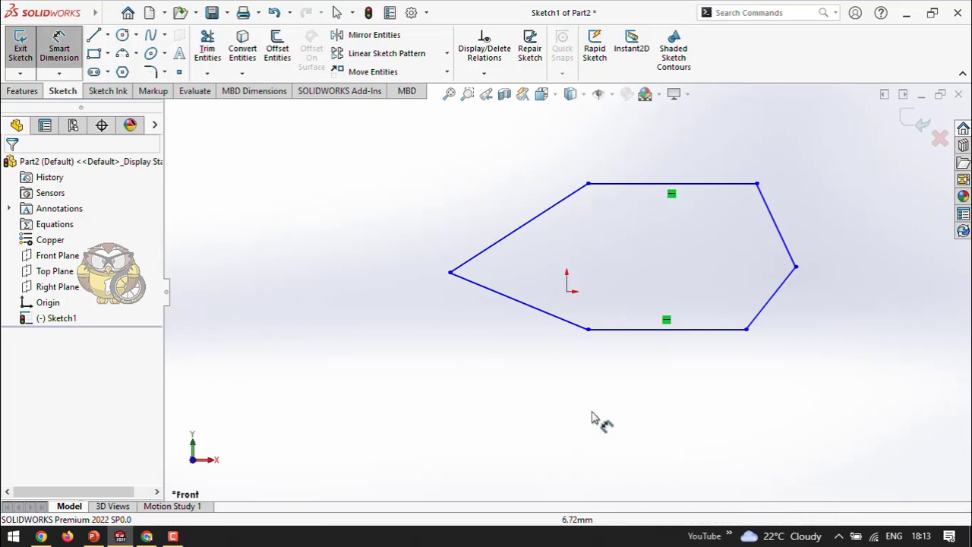
left_click(616, 332)
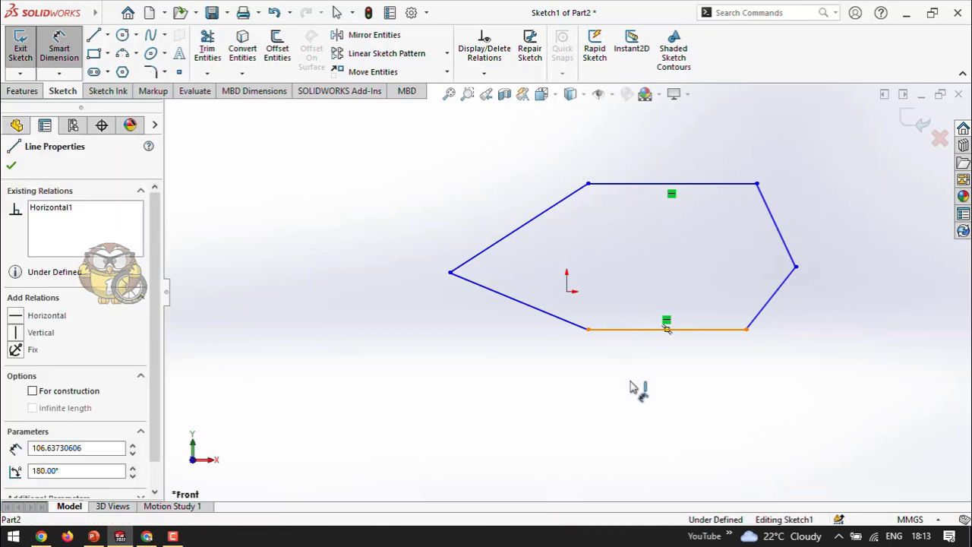
left_click(654, 408)
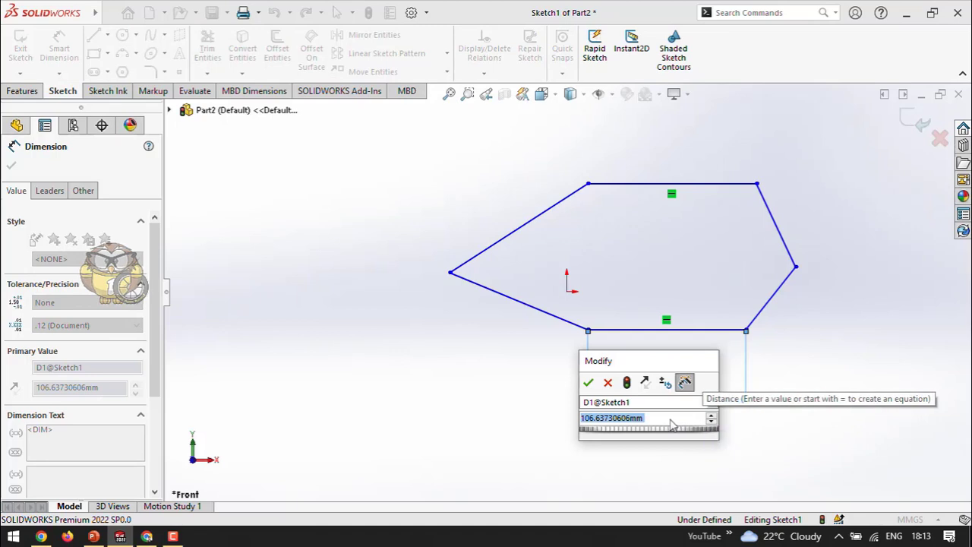
type("100")
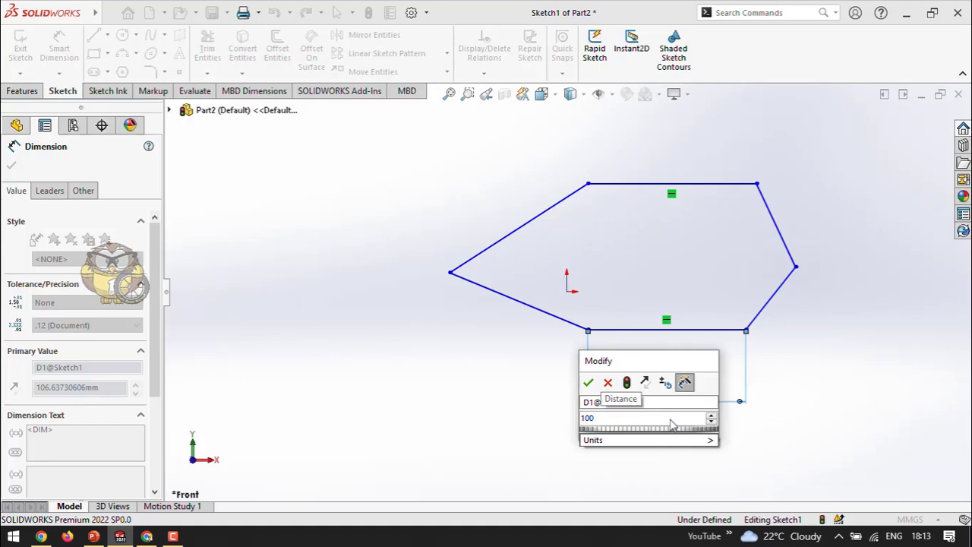
key("Return")
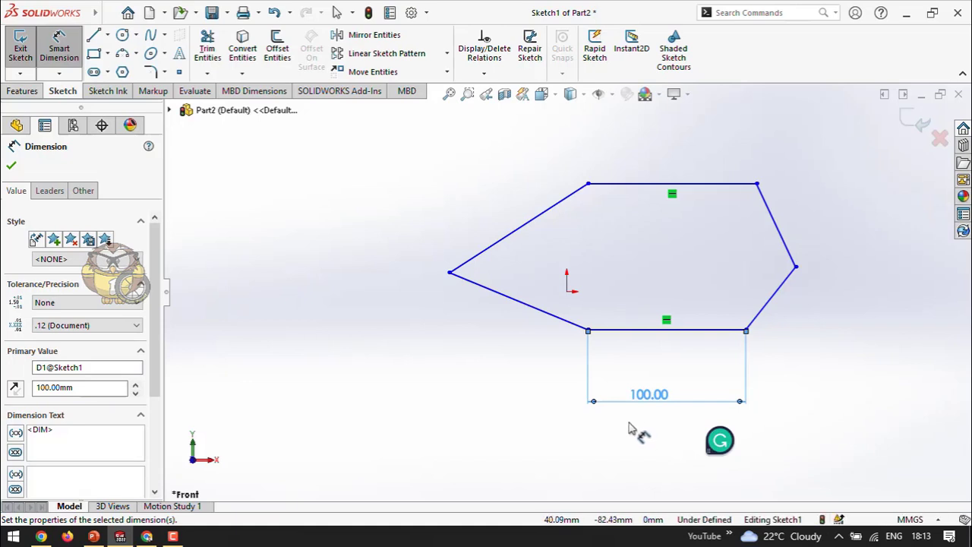
Dimension the horizontal distance between the outline's leftmost and rightmost vertices as 220 mm
left_click(450, 275)
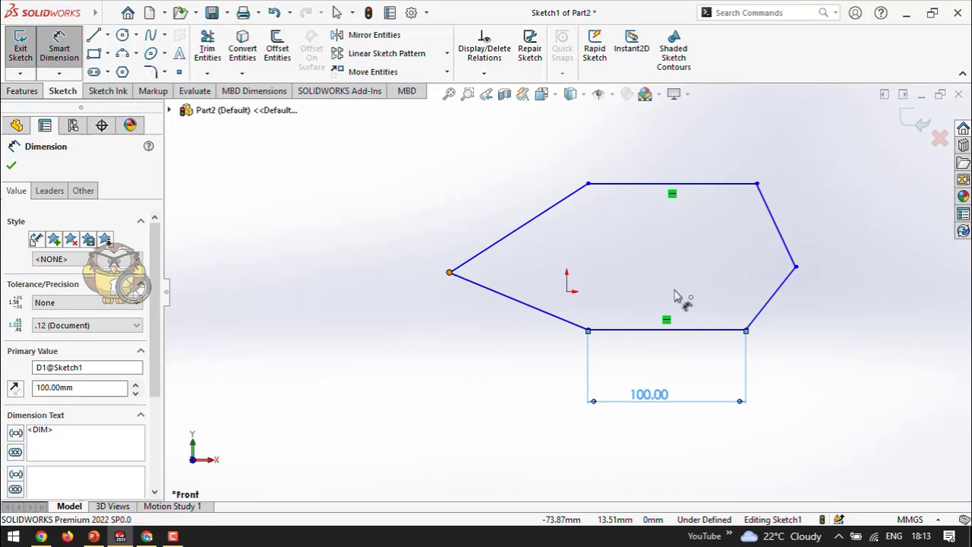
left_click(796, 268)
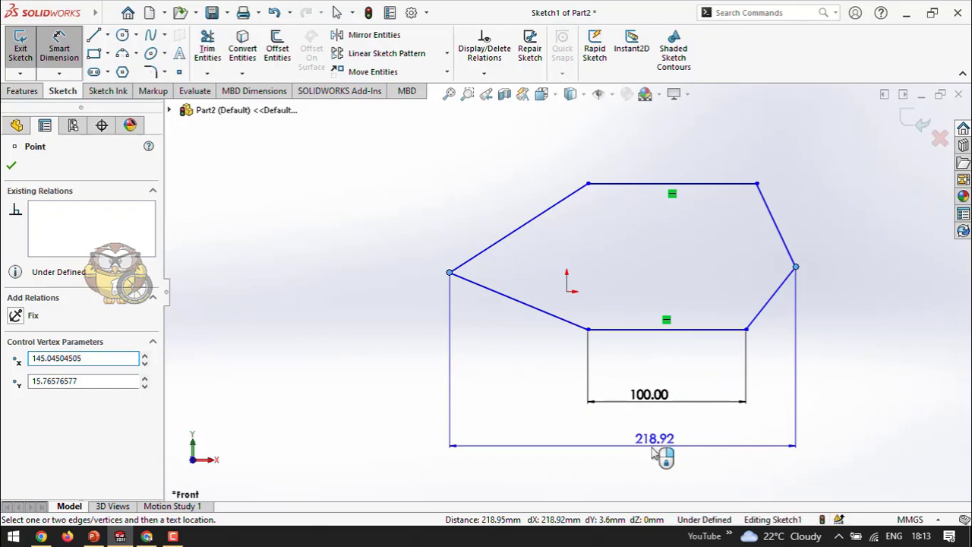
left_click(655, 453)
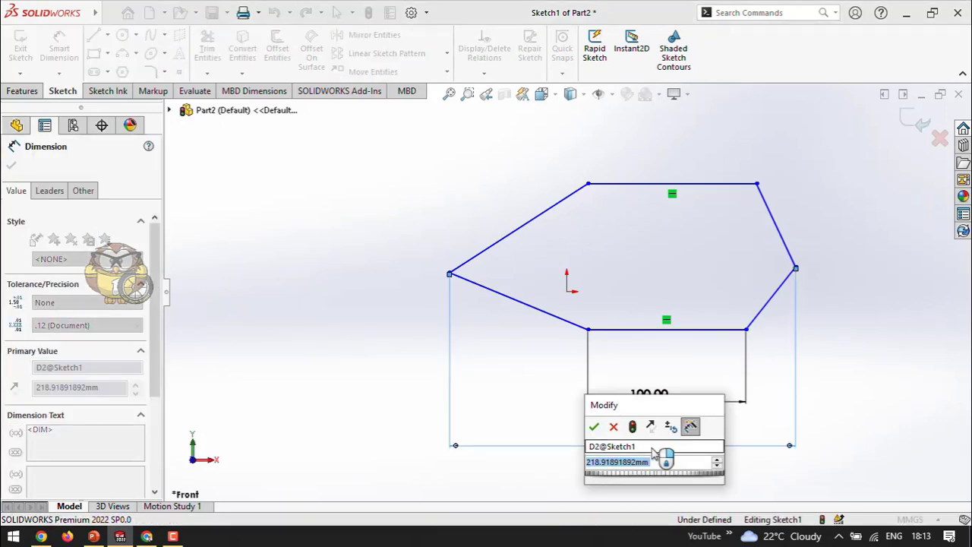
type("220")
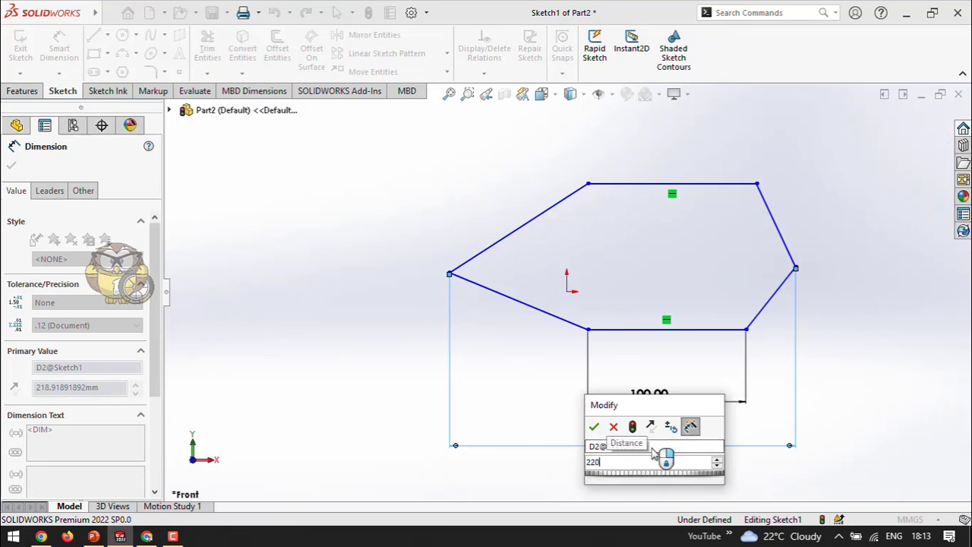
key("Escape")
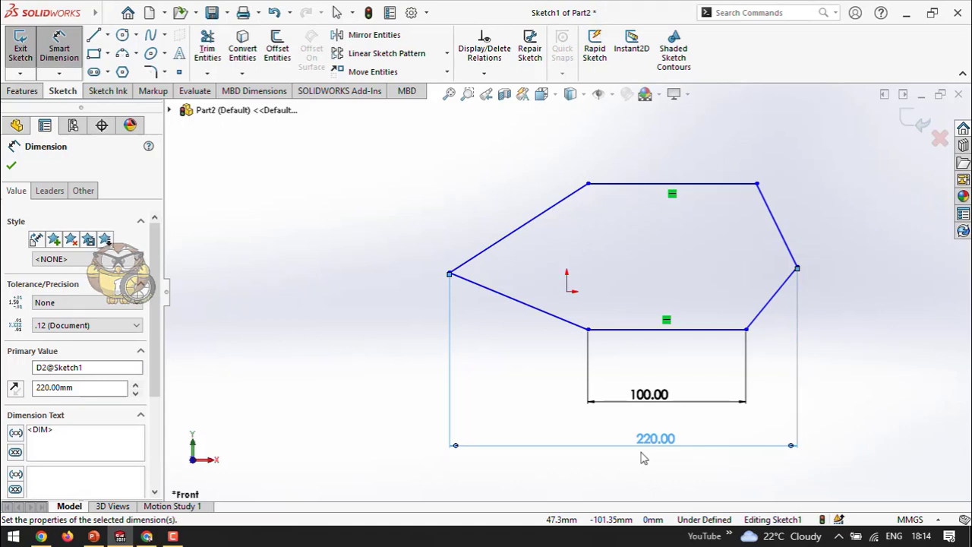
Dimension the angle between the two slanted lines meeting at the outline's leftmost vertex as 50 degrees
left_click(515, 237)
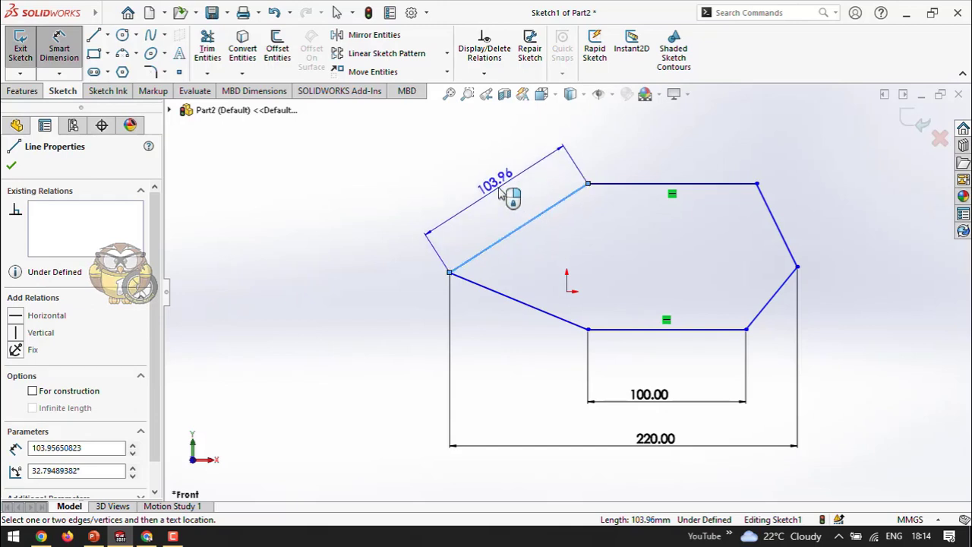
left_click(528, 302)
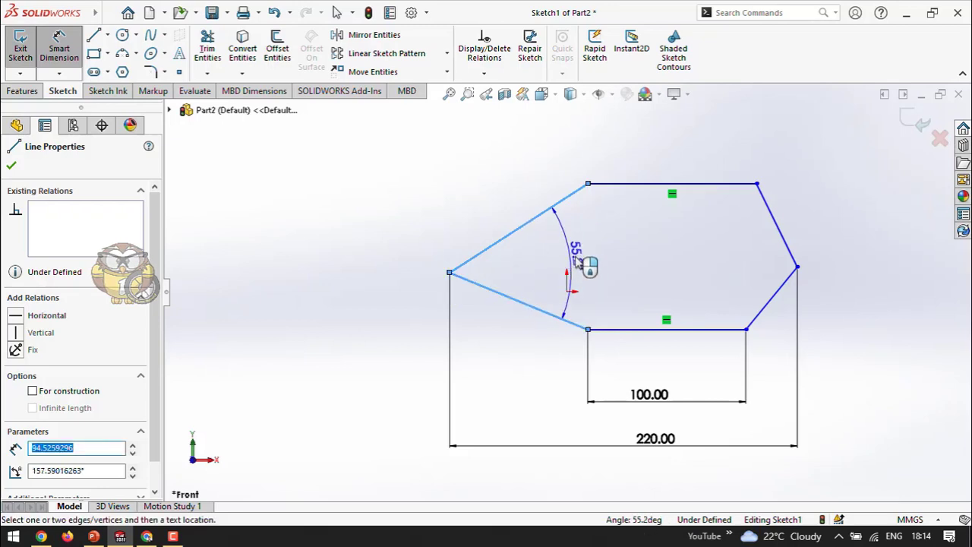
left_click(586, 258)
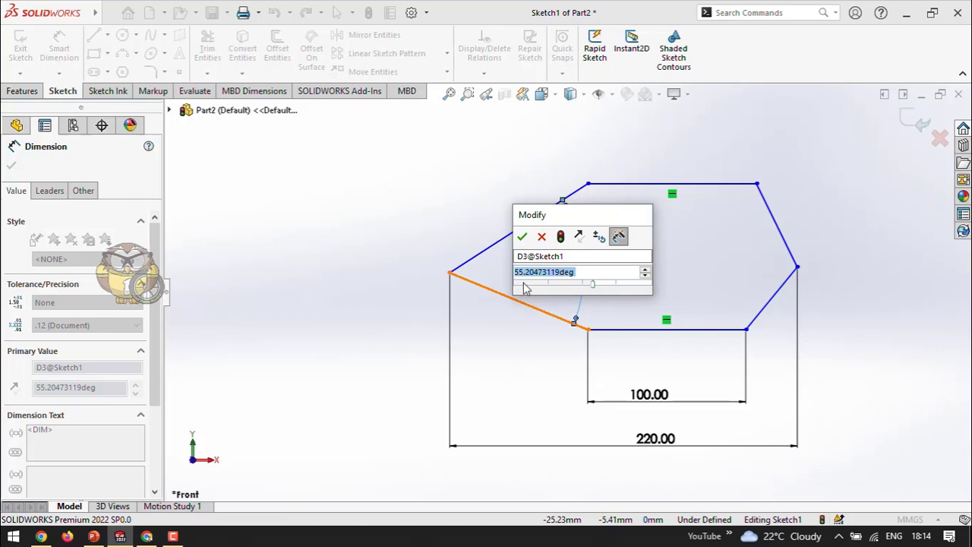
type("50")
key("Return")
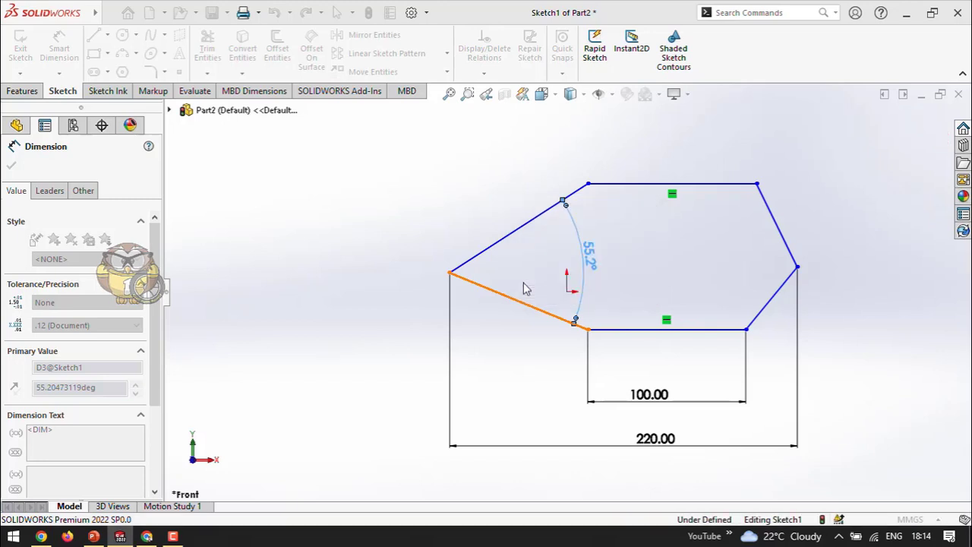
key("Escape")
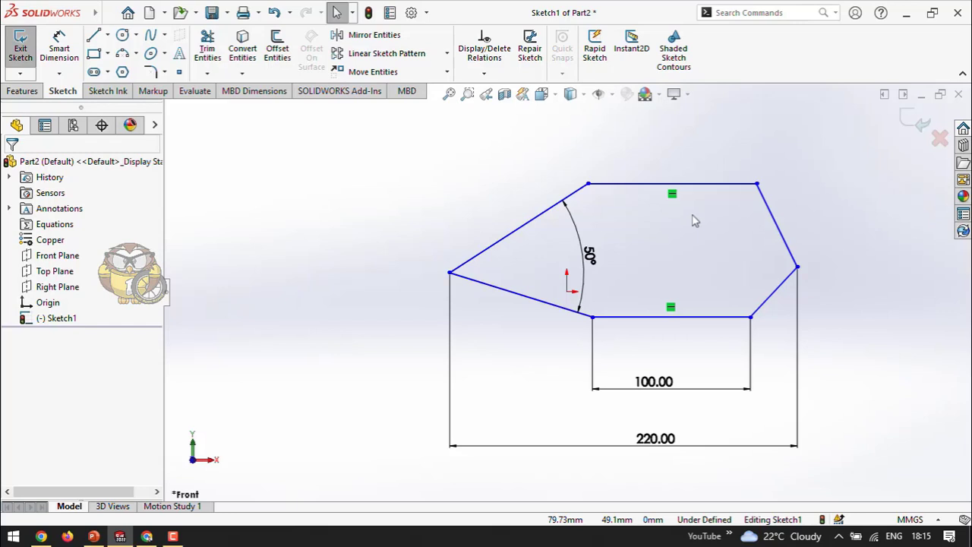
Sketch an L shape left of the outline from a vertical line about 59 mm long and a horizontal line about 56 mm long
left_click(93, 37)
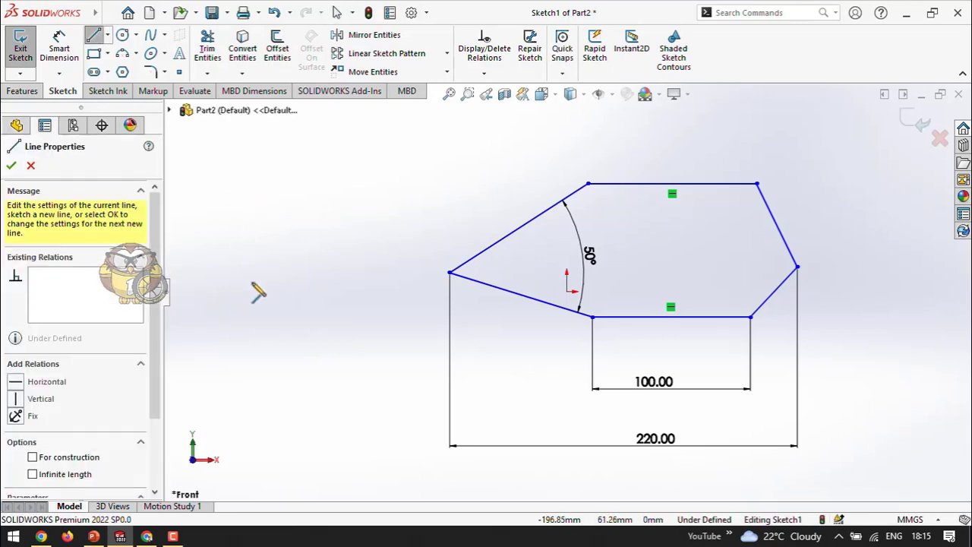
left_click(255, 190)
left_click(256, 284)
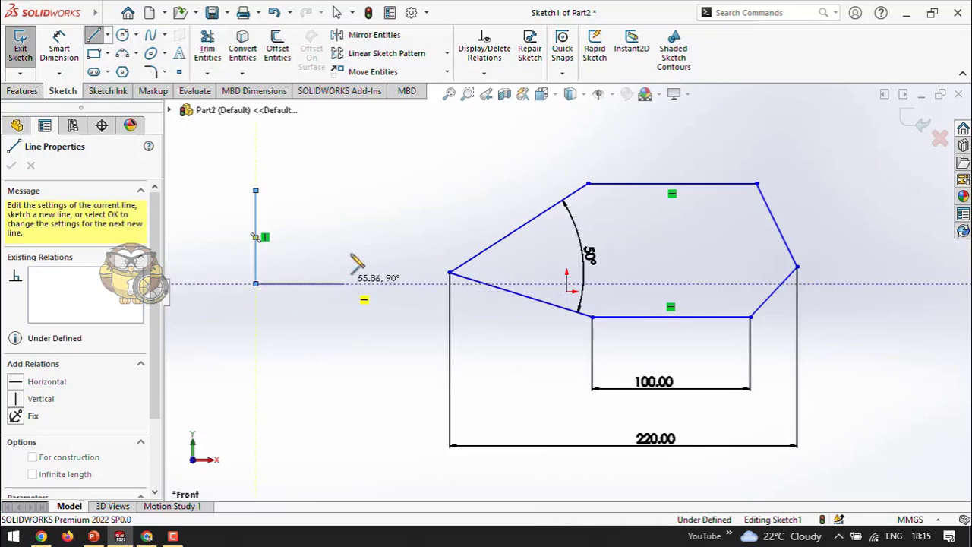
left_click(346, 284)
right_click(349, 222)
left_click(364, 229)
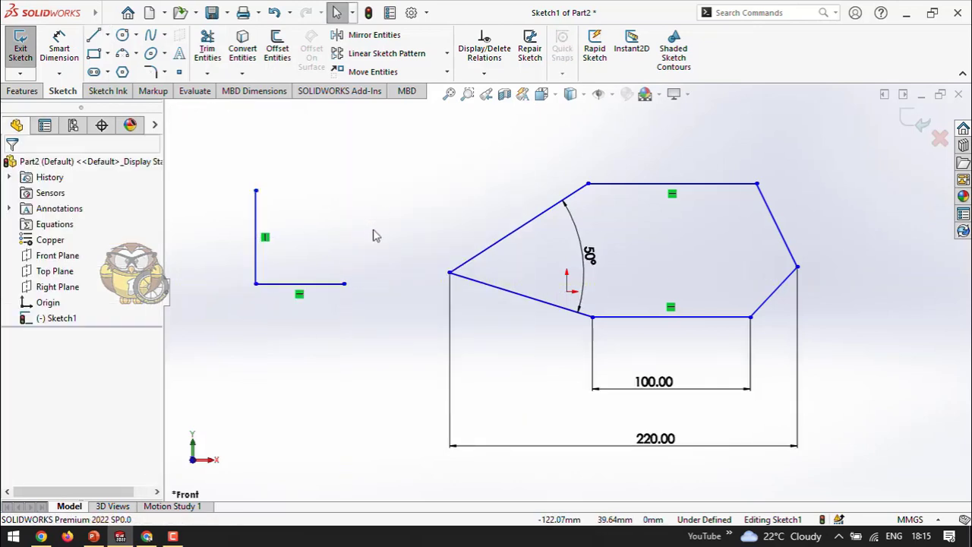
Add an angle dimension between the L shape's horizontal and vertical lines
left_click(66, 51)
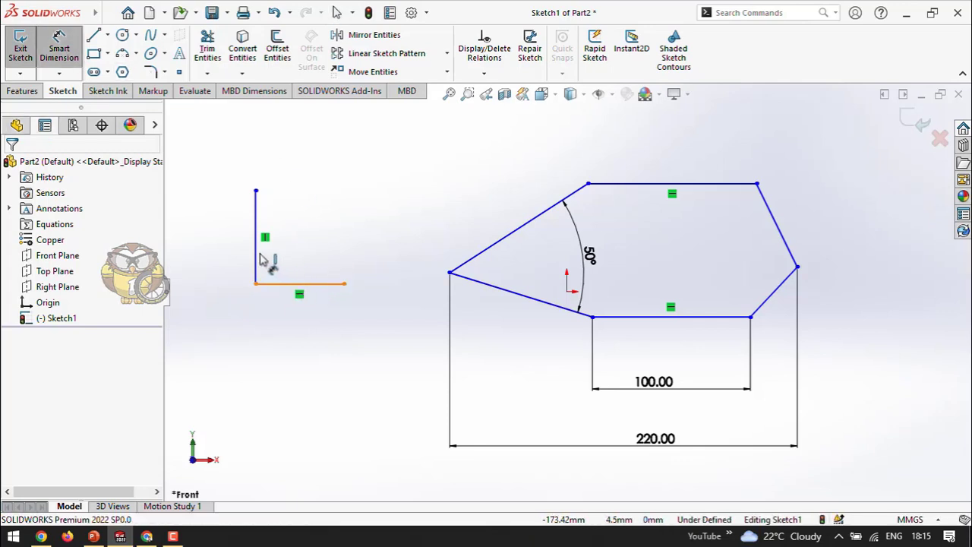
left_click(274, 283)
left_click(255, 242)
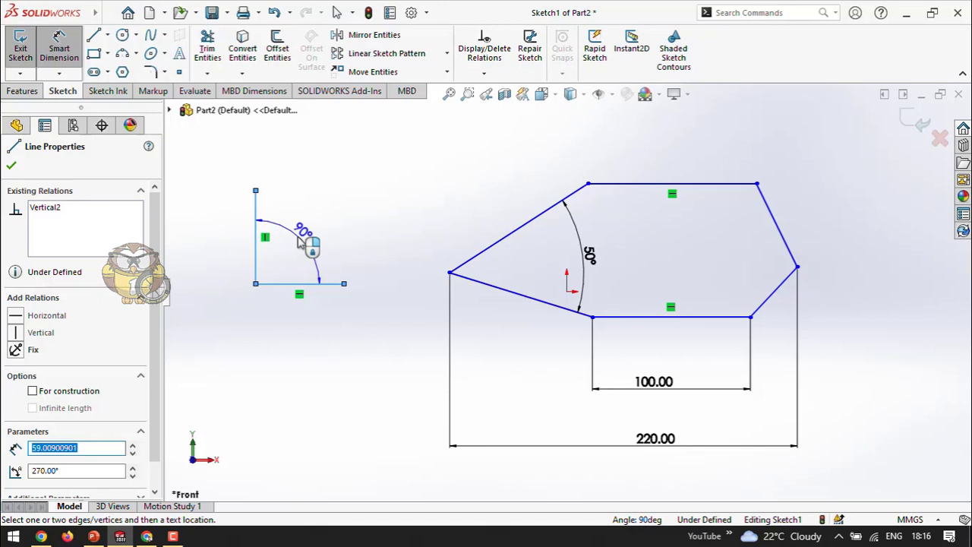
left_click(299, 238)
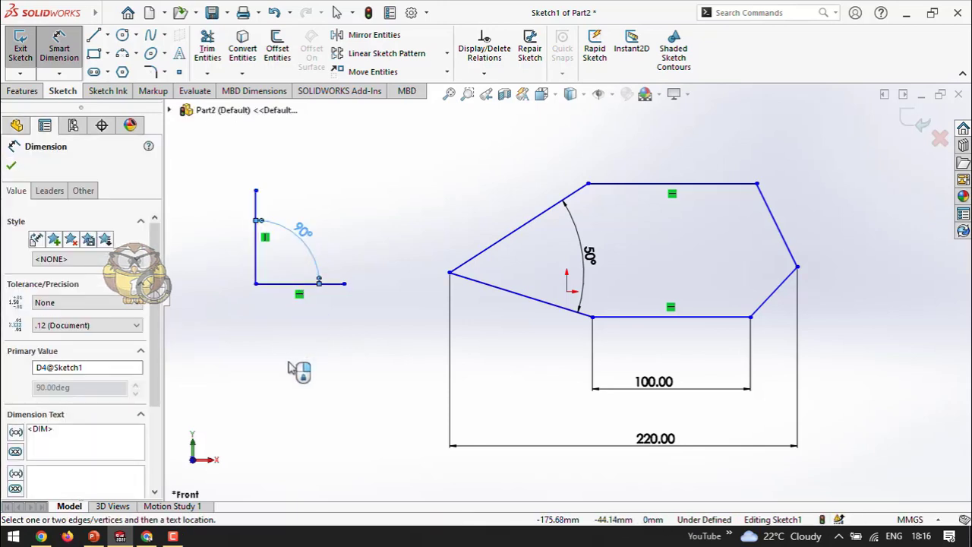
key("Escape")
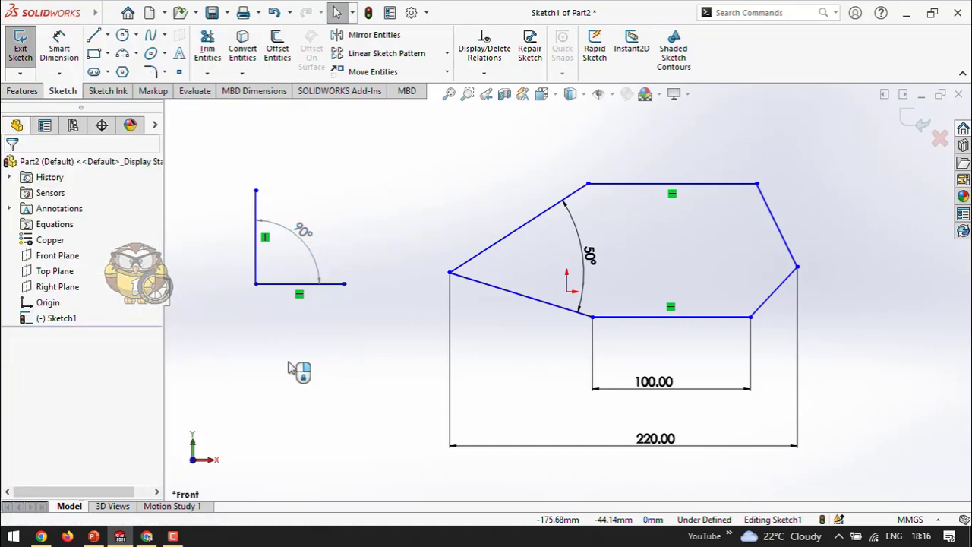
Delete the L shape's two lines together with their angle dimension
mouse_move(214, 157)
left_mouse_down()
mouse_move(378, 317)
mouse_move(372, 324)
left_mouse_up()
key("Delete")
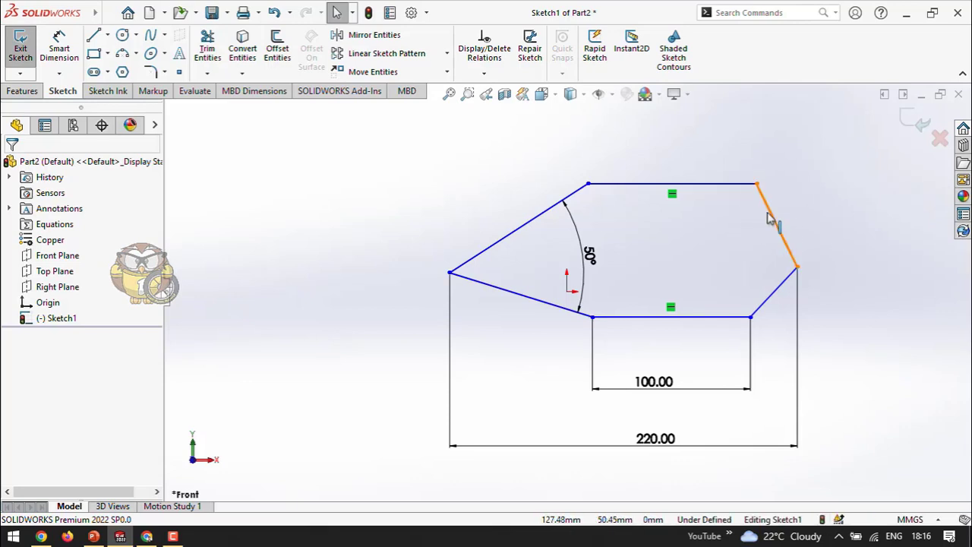
Sketch an L shape left of the outline from a vertical line about 60 mm long and a horizontal line about 55 mm long
left_click(93, 36)
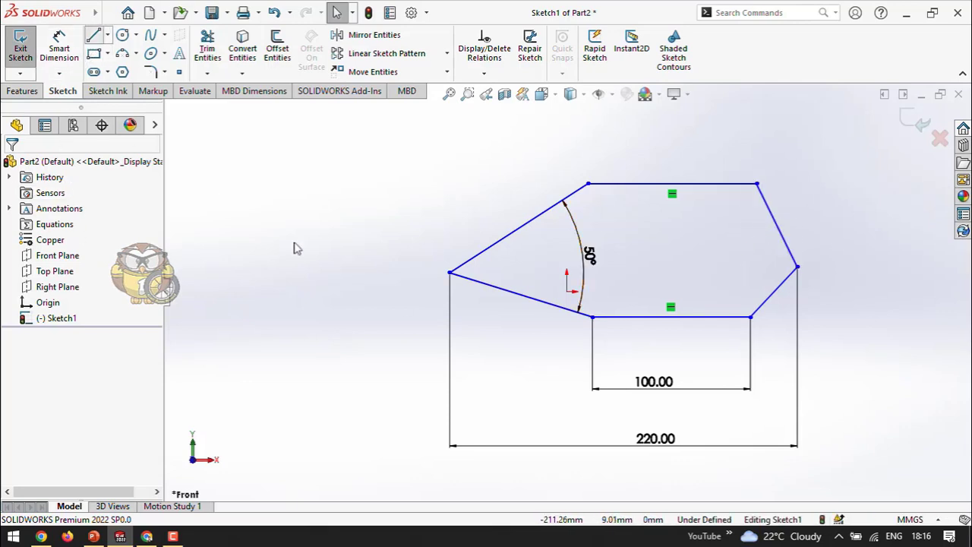
left_click(265, 209)
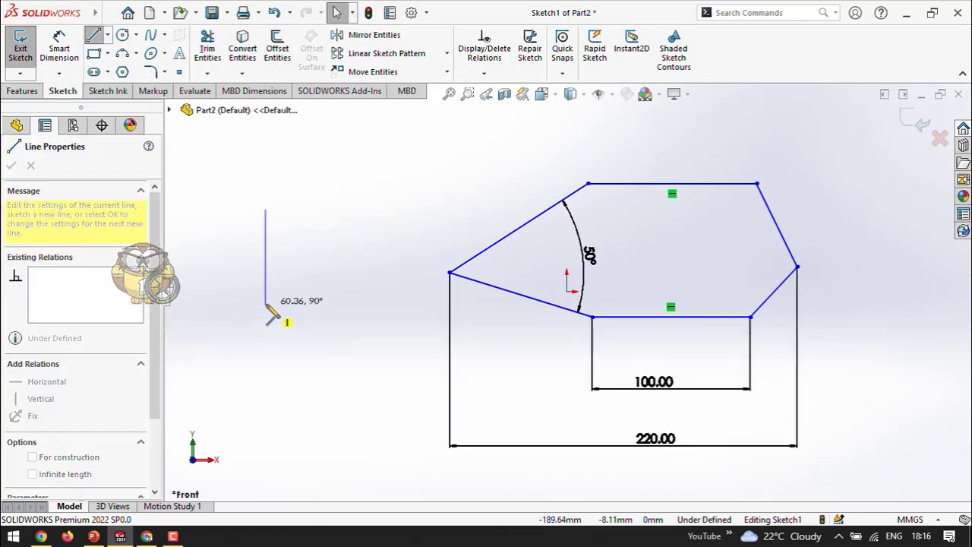
left_click(265, 304)
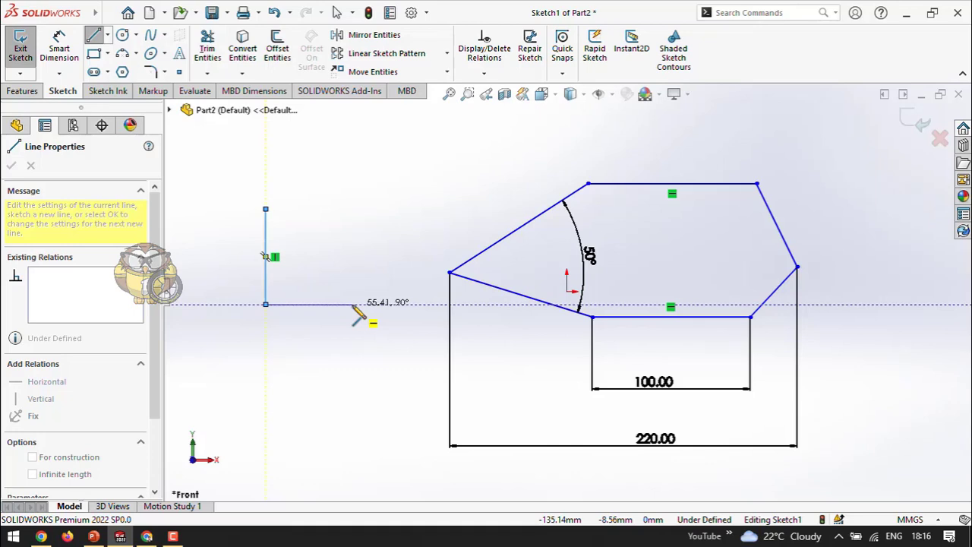
left_click(353, 305)
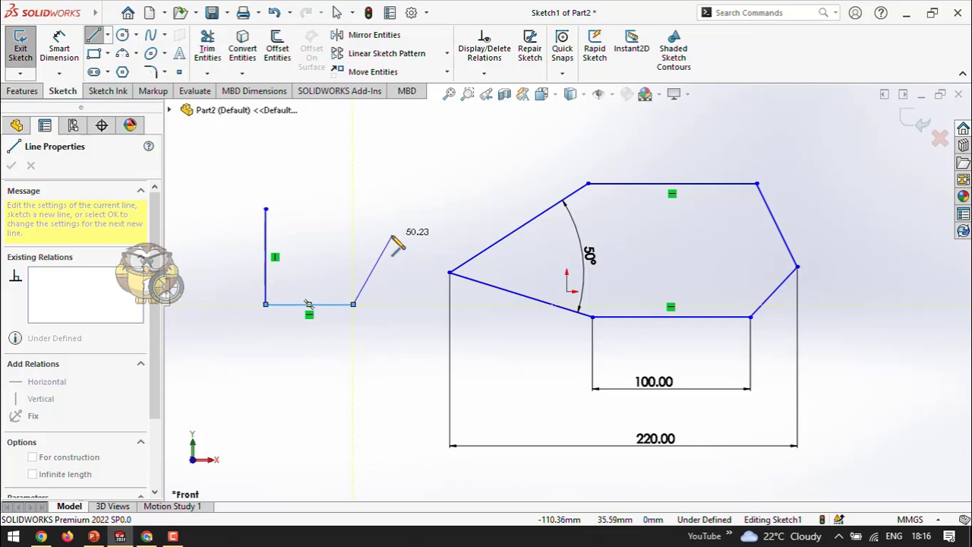
key("Escape")
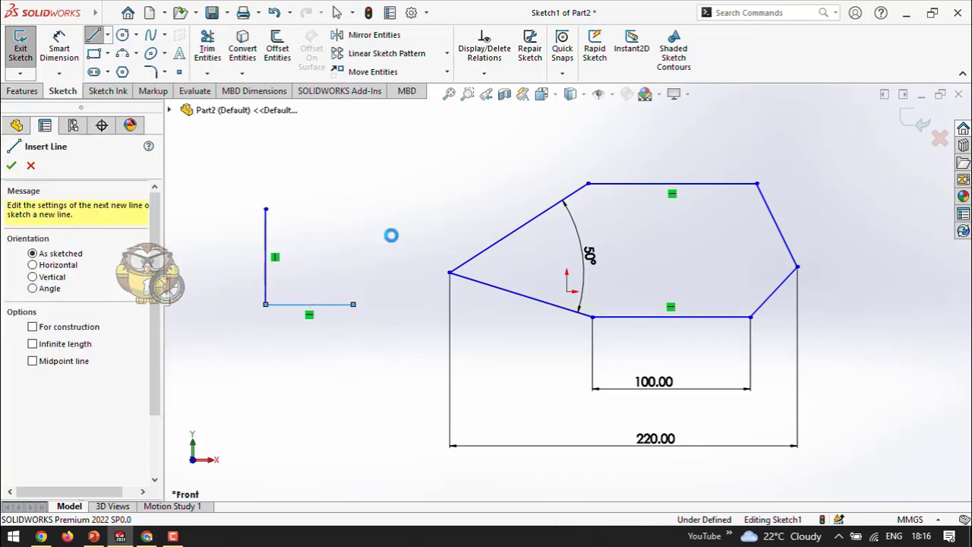
key("Escape")
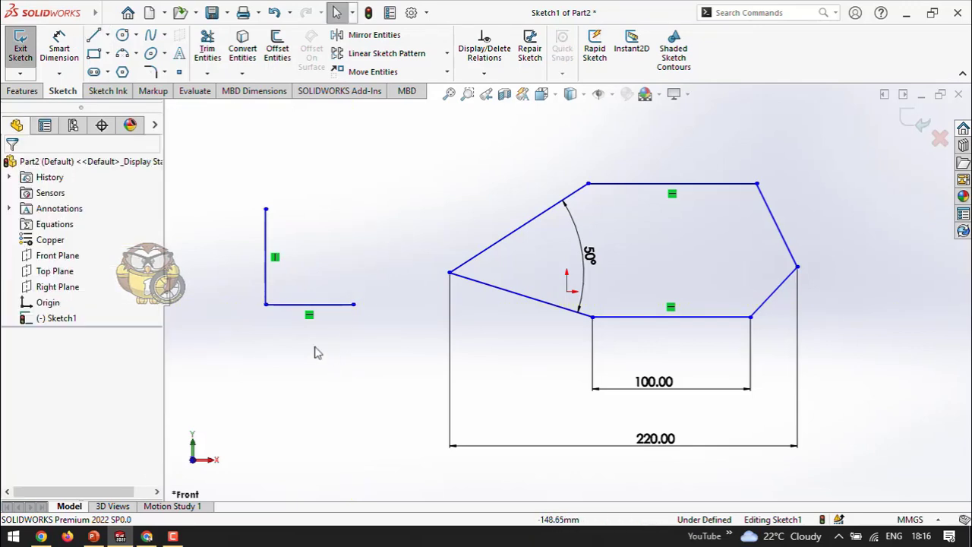
Add a Perpendicular relation between the L shape's vertical and horizontal lines
left_click(275, 256)
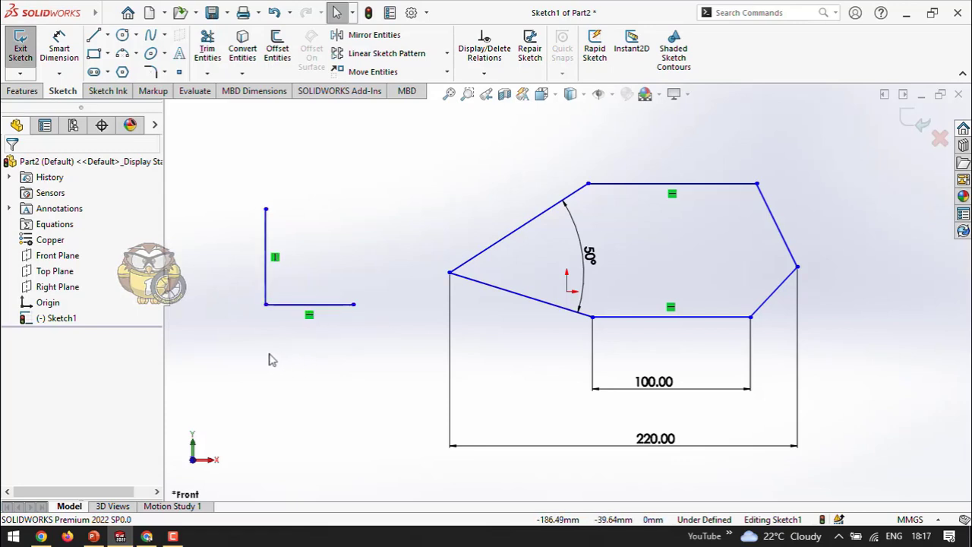
left_click(264, 242)
left_click(290, 305)
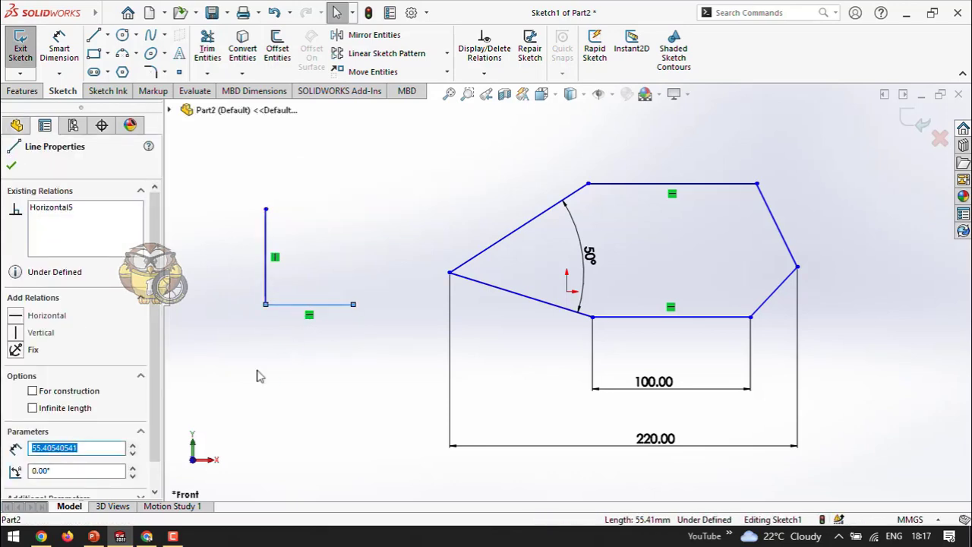
left_click(267, 256, "ctrl")
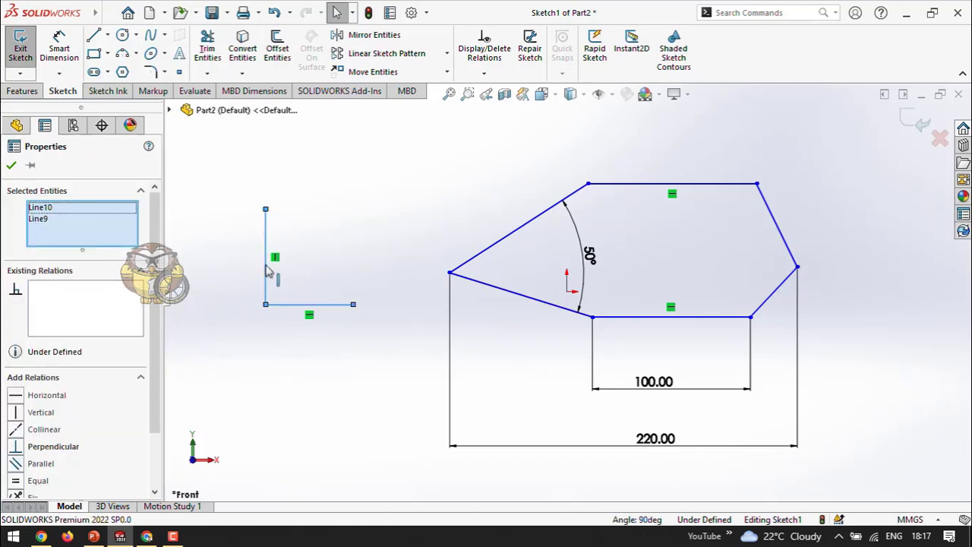
scroll(152, 349, "down", 3)
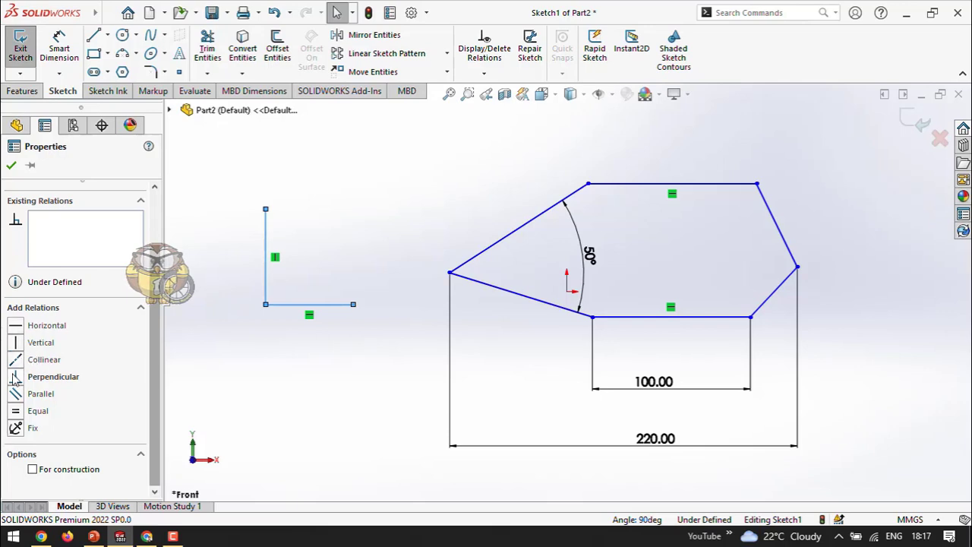
left_click(18, 377)
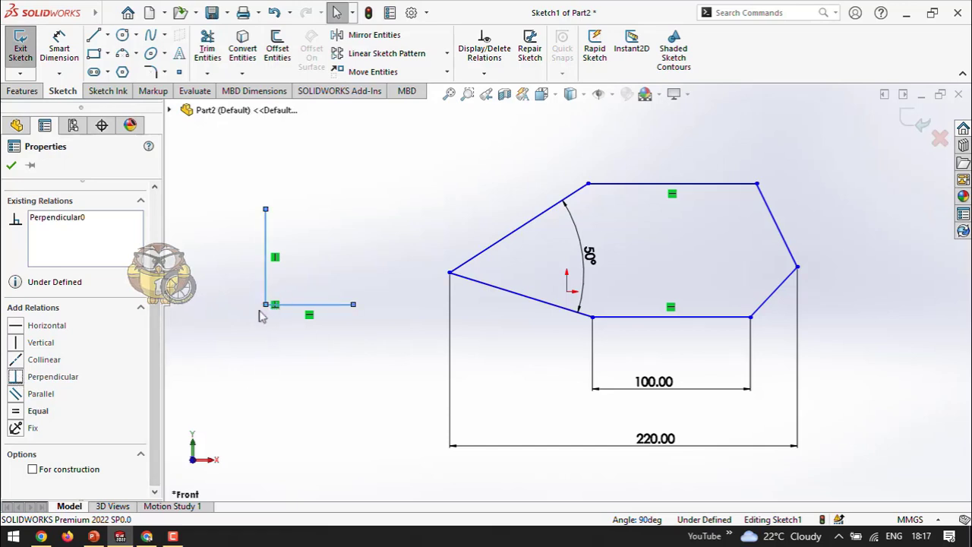
left_click(10, 165)
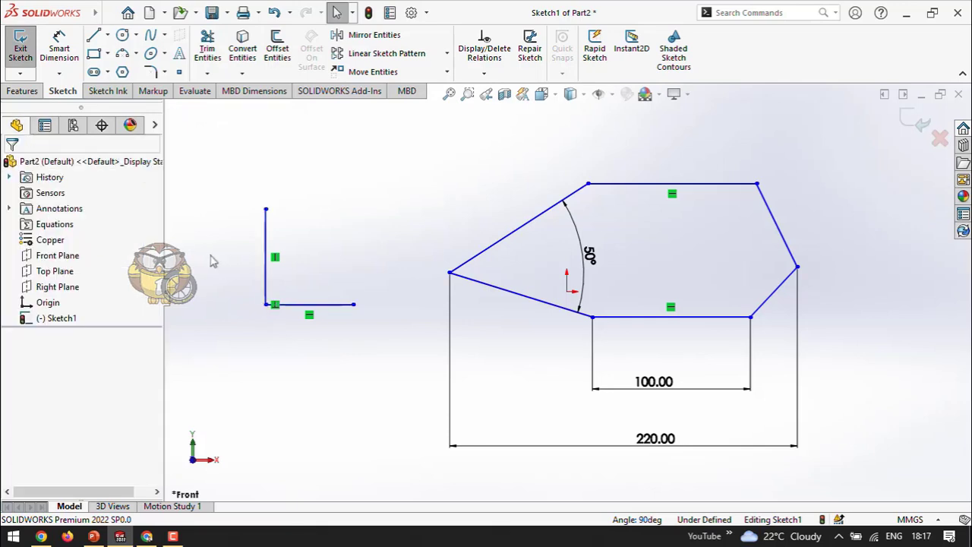
Add a driven angle dimension between the L shape's two lines and place it closer to their corner
left_click(61, 45)
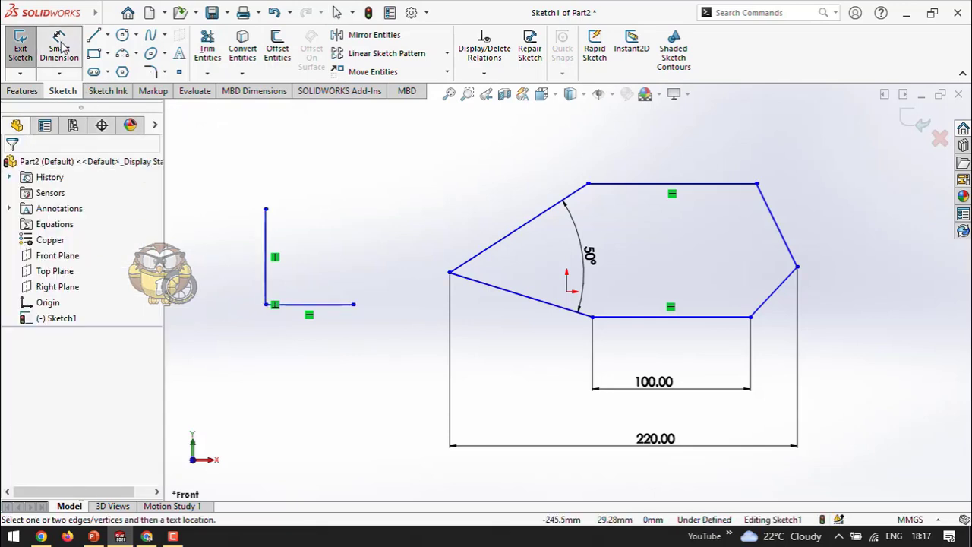
left_click(266, 234)
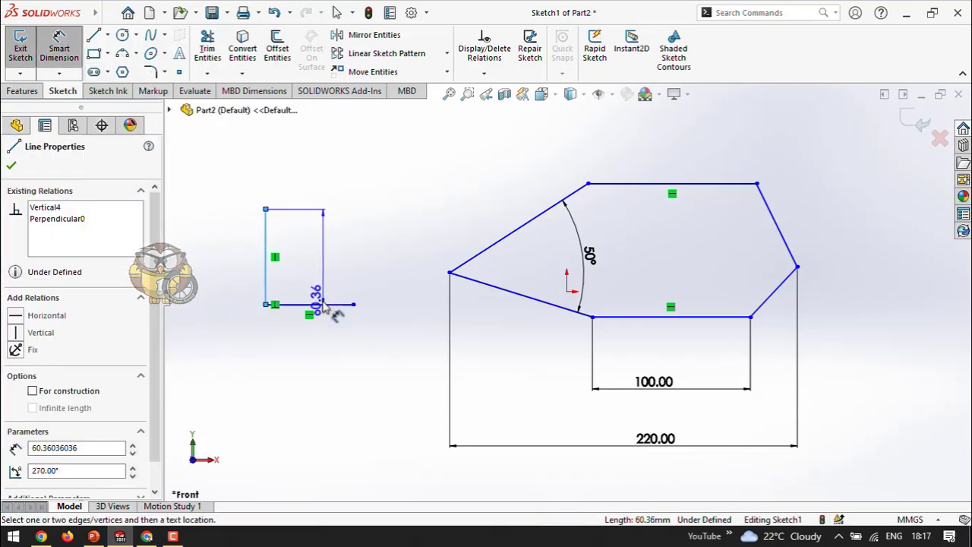
left_click(323, 304)
key("Escape")
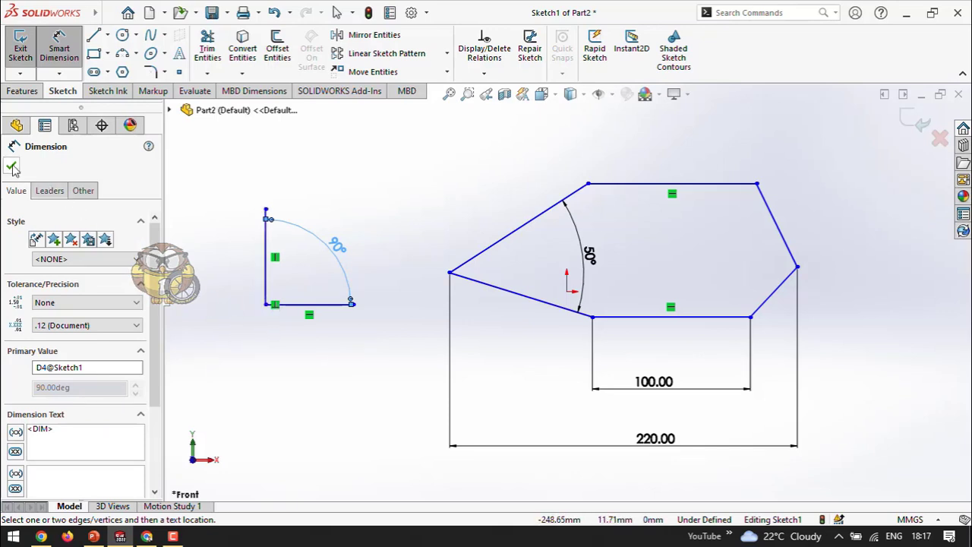
key("Escape")
left_click(308, 386)
mouse_move(328, 254)
left_mouse_down()
mouse_move(301, 275)
mouse_move(313, 260)
left_mouse_up()
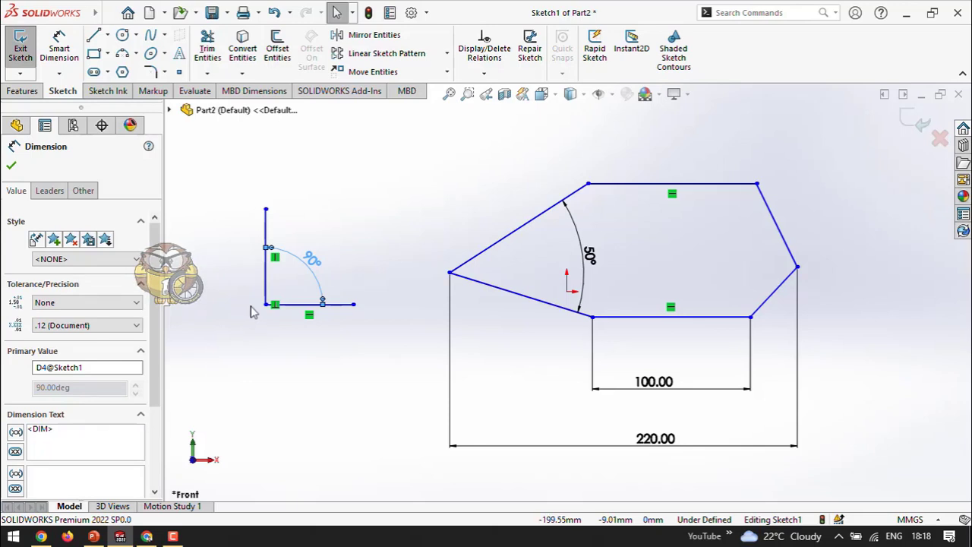
left_click(301, 285)
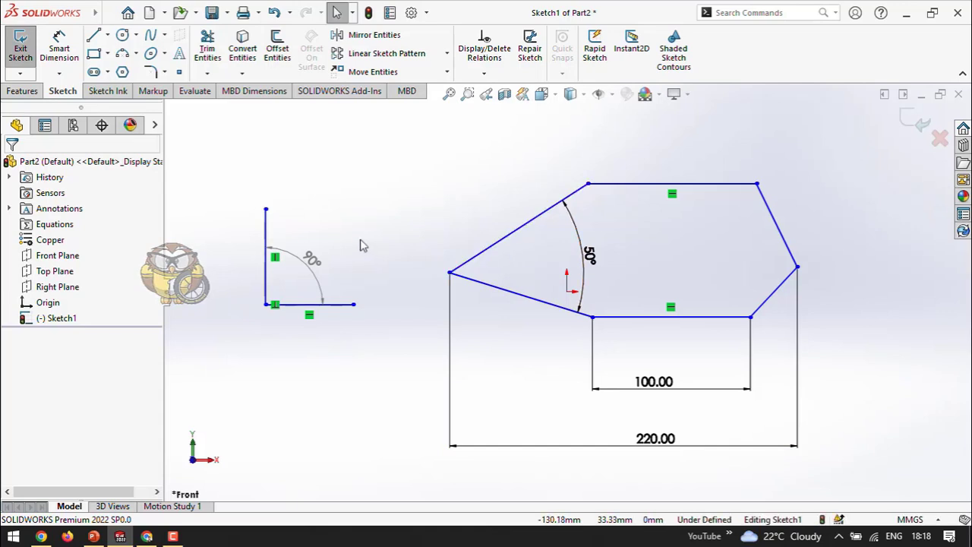
Apply an Equal relation to the outline's two left slanted lines and its upper and lower horizontal lines
left_click(497, 242)
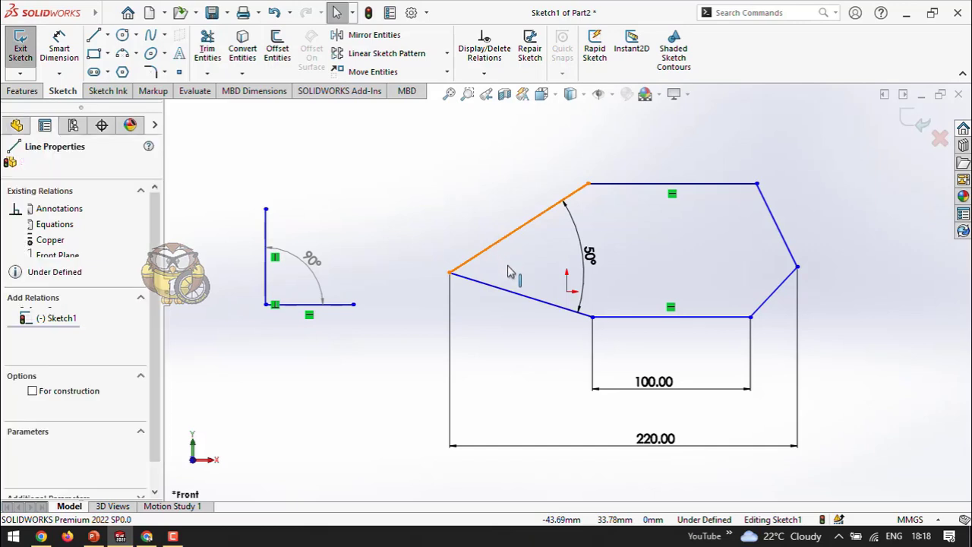
left_click(512, 293)
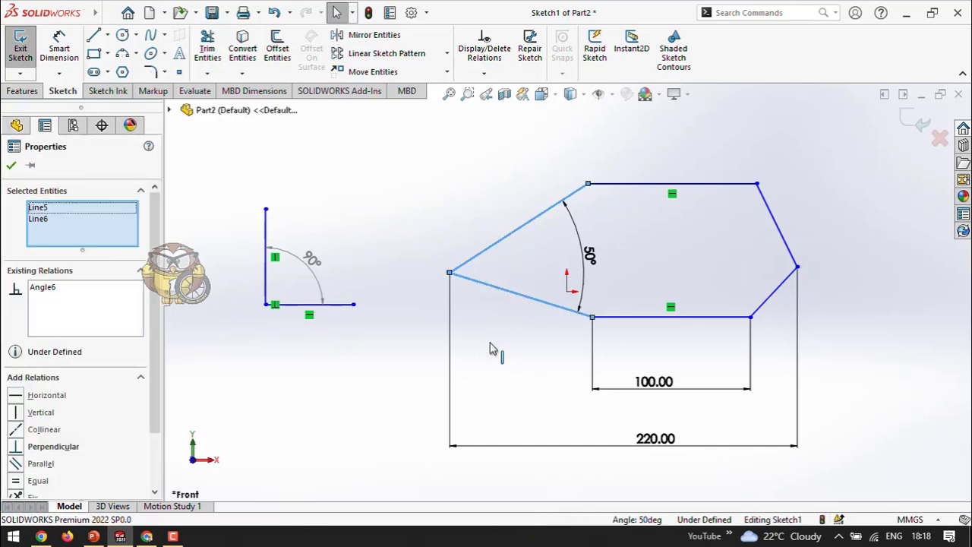
left_click(671, 317, "ctrl")
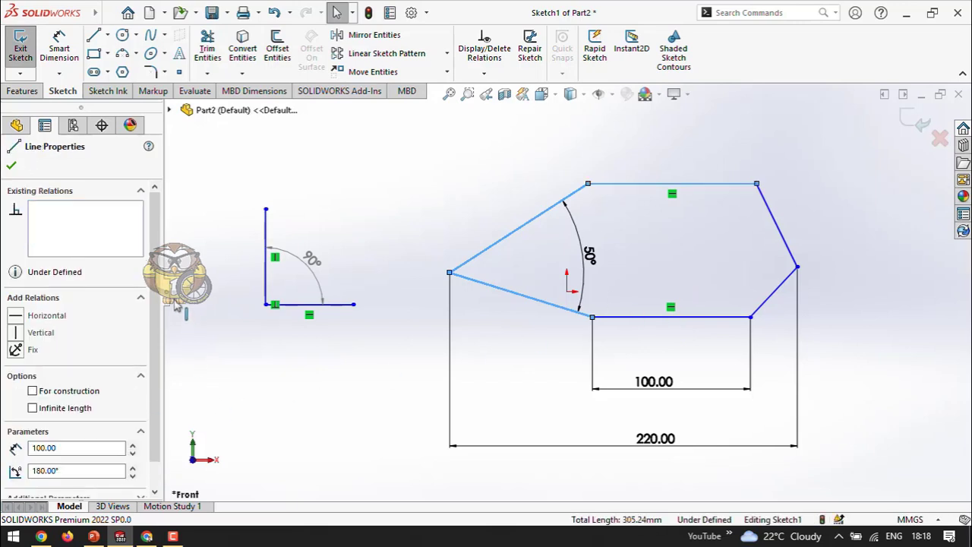
scroll(142, 358, "down", 2)
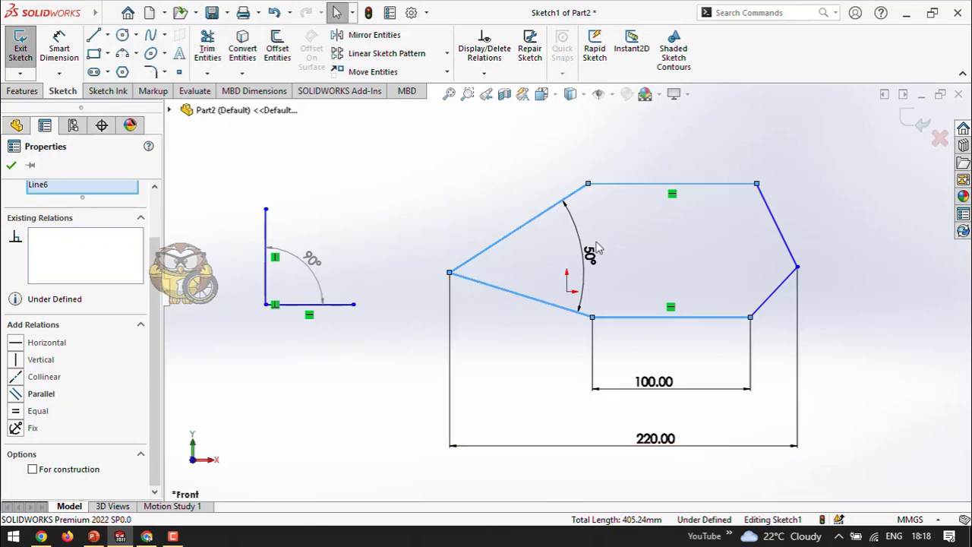
left_click(22, 411)
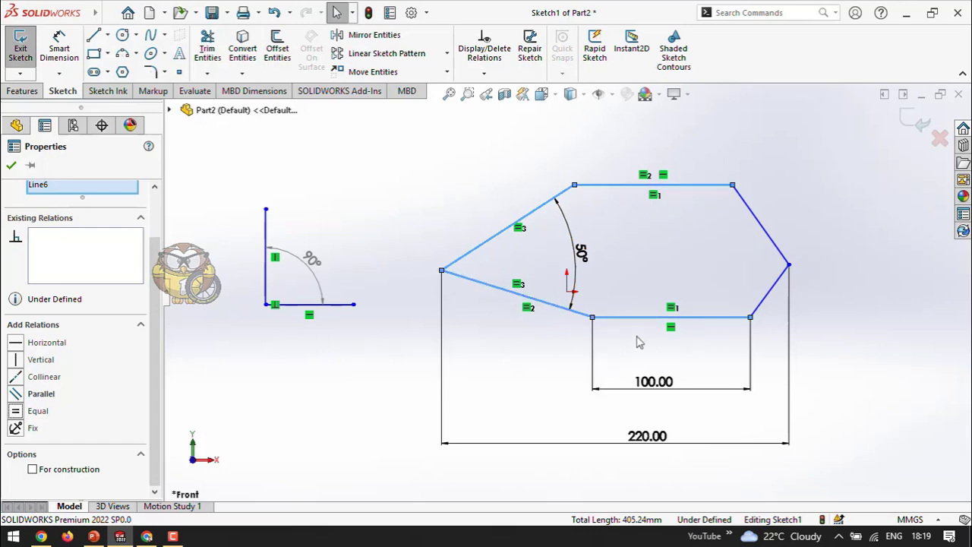
left_click(865, 203)
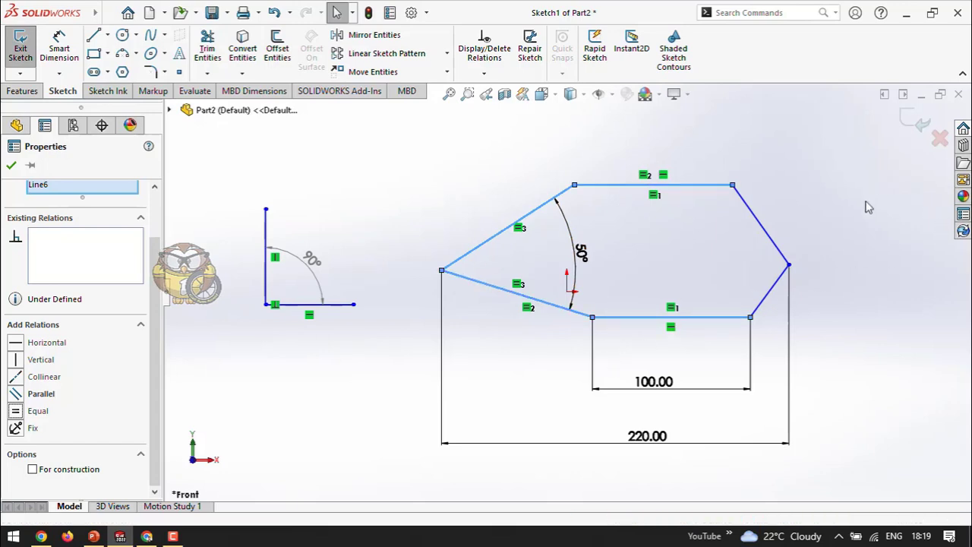
Make the two slanted lines meeting at the outline's rightmost vertex equal in length
left_click(753, 215)
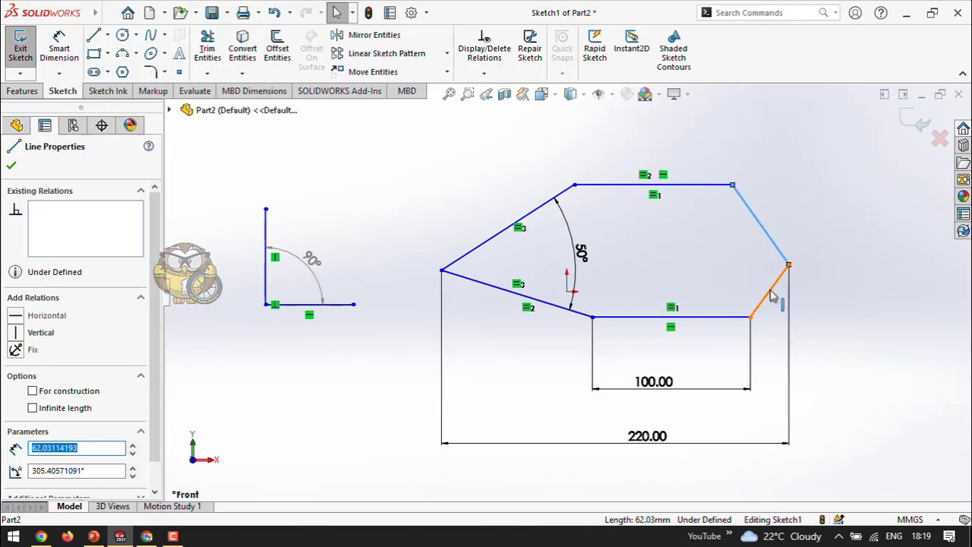
left_click(773, 297, "ctrl")
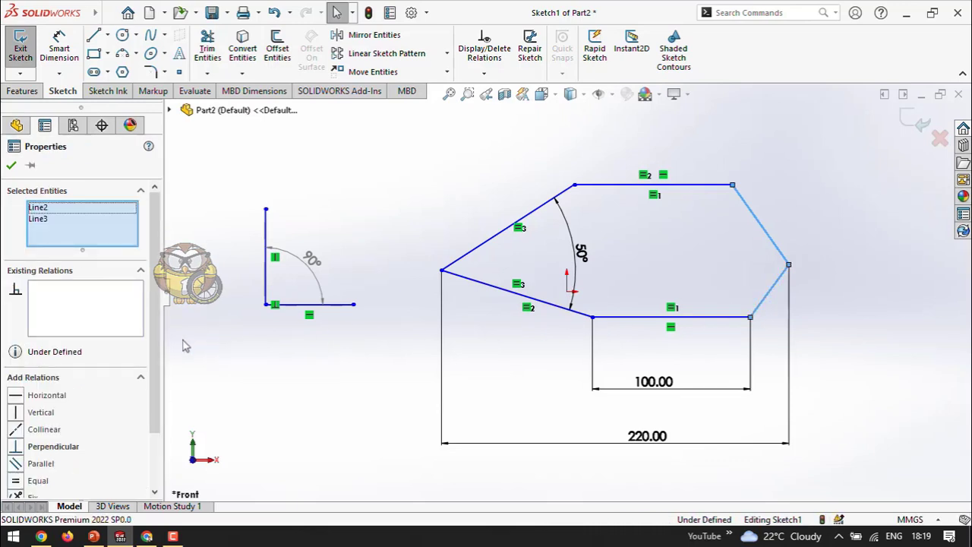
left_click(15, 482)
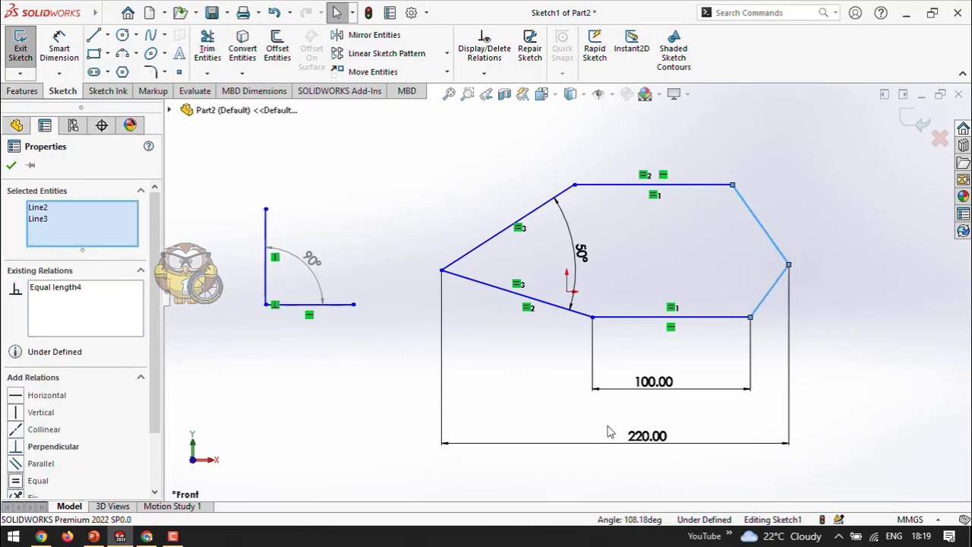
left_click(839, 357)
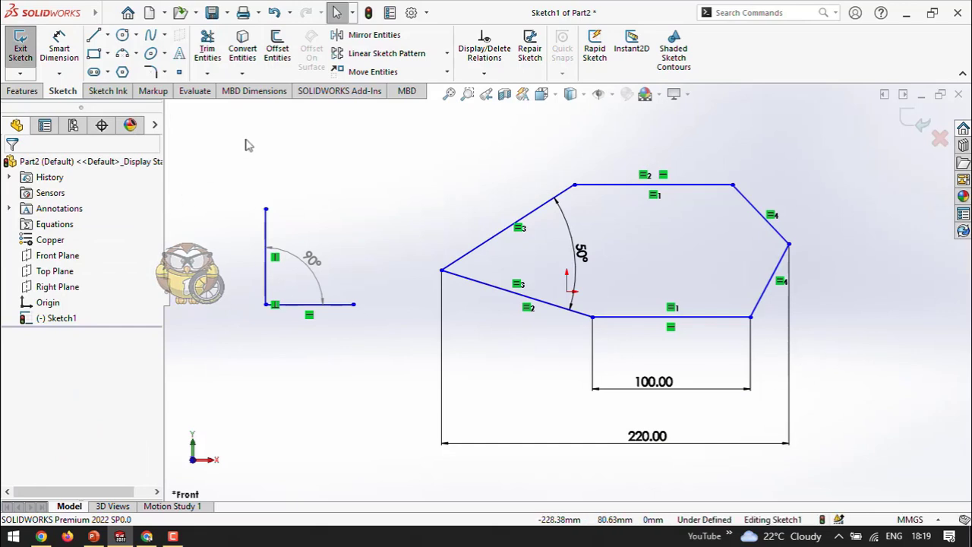
Move the outline and the L shape together up and to the right of the origin with Move Entities
left_click_drag(229, 118, 916, 486)
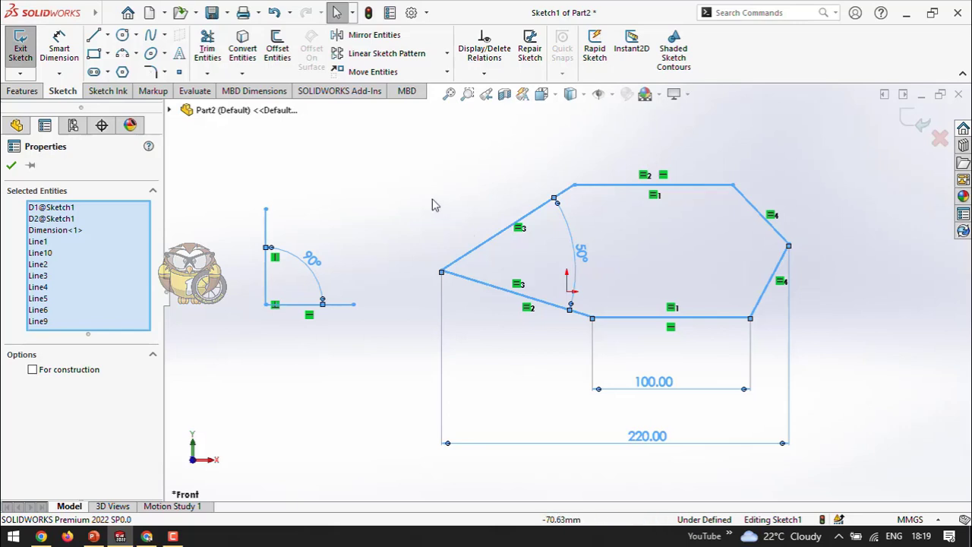
left_click(373, 76)
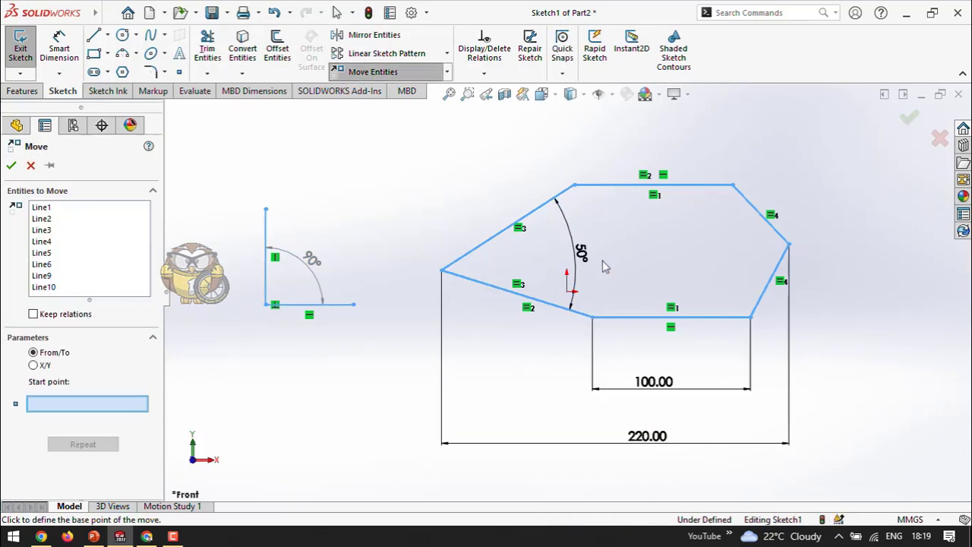
left_click(536, 262)
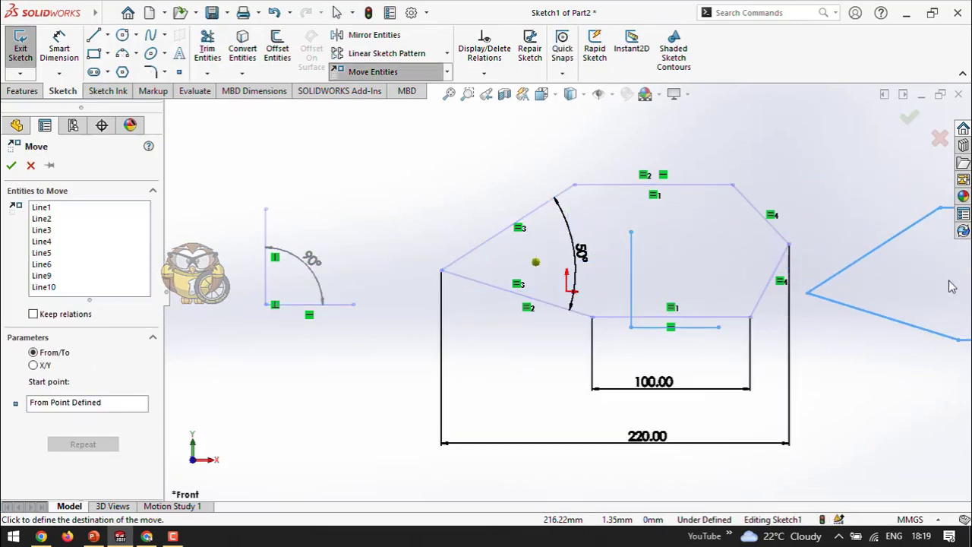
left_click(806, 142)
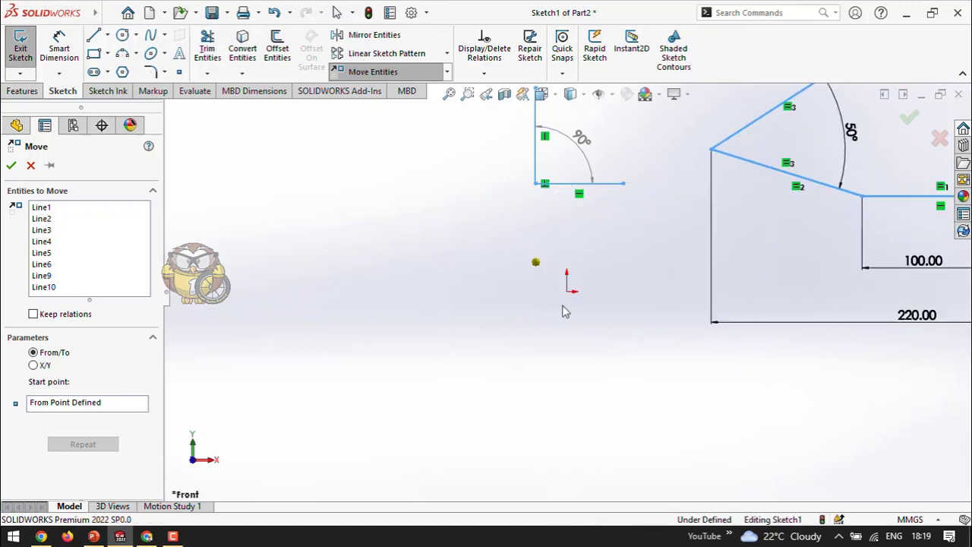
scroll(260, 352, "up", 4)
scroll(840, 188, "down", 3)
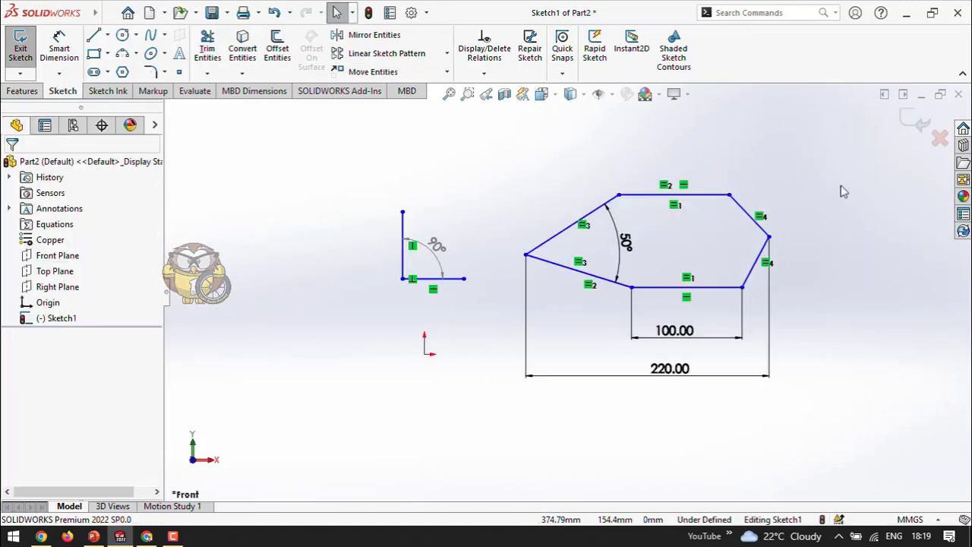
Move the dimensioned outline and the L shape farther up and right with Move Entities, clearing the area around the origin
scroll(874, 256, "down", 1)
scroll(906, 252, "up", 2)
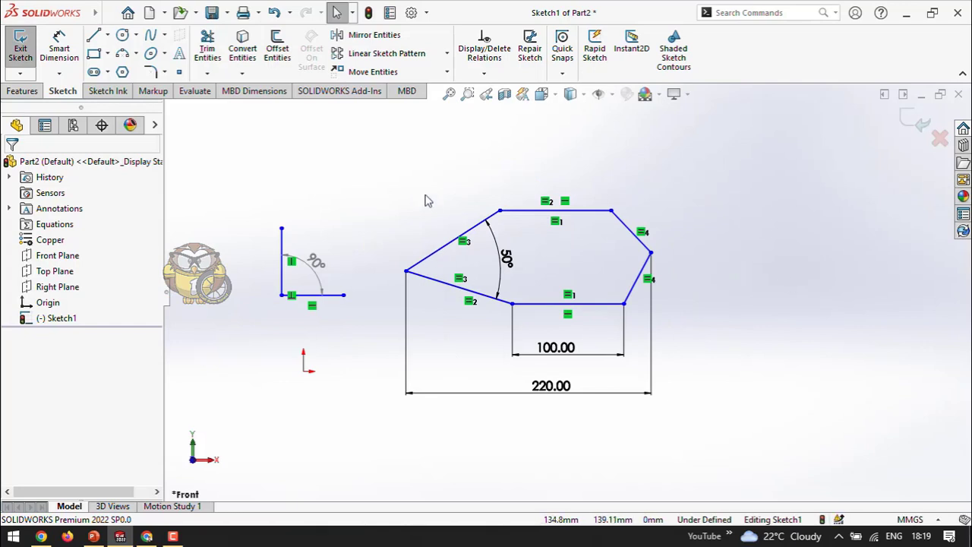
mouse_move(241, 127)
left_mouse_down()
mouse_move(346, 232)
mouse_move(861, 424)
mouse_move(859, 416)
left_mouse_up()
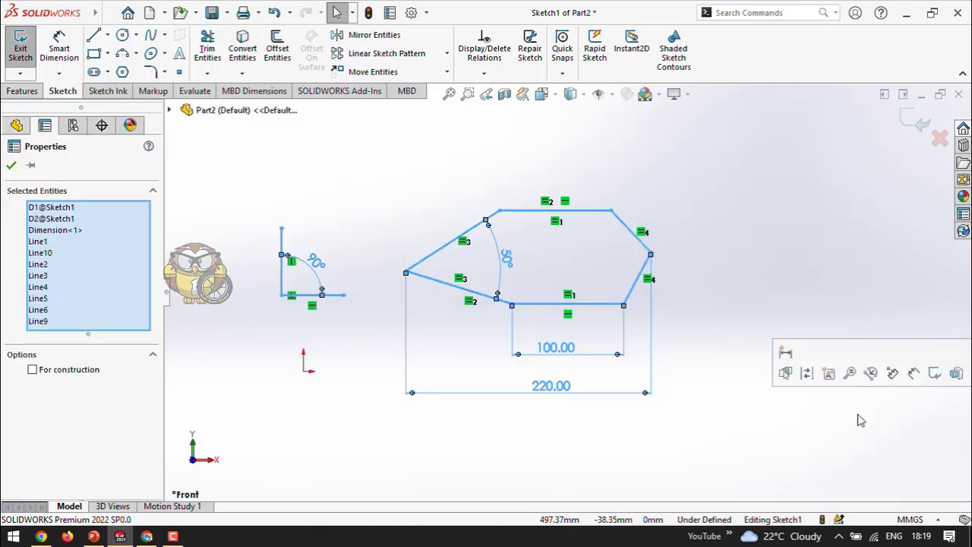
left_click(372, 73)
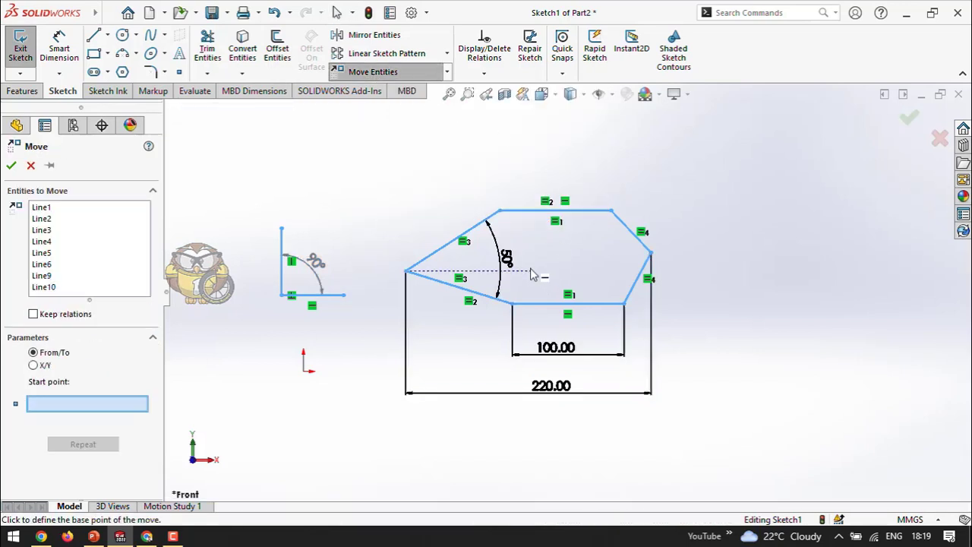
left_click(530, 269)
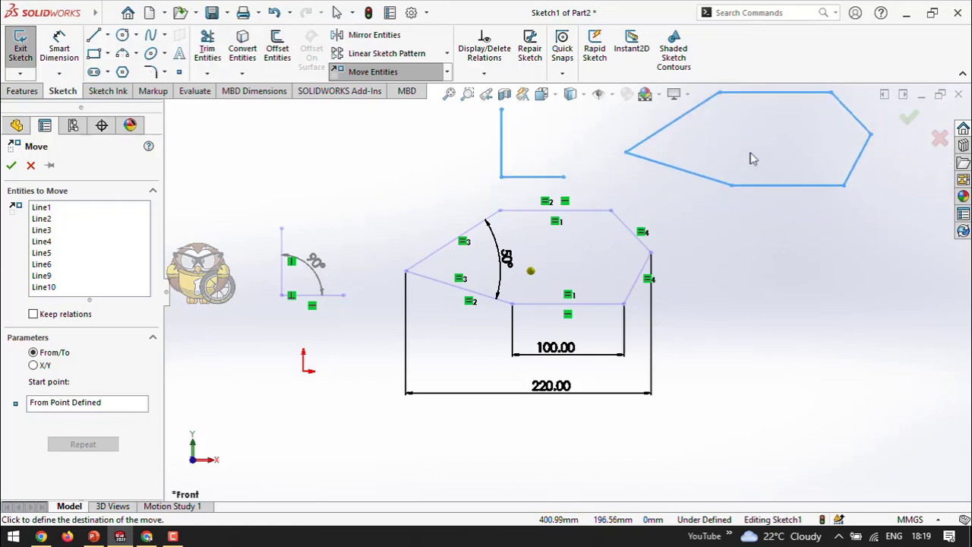
left_click(733, 172)
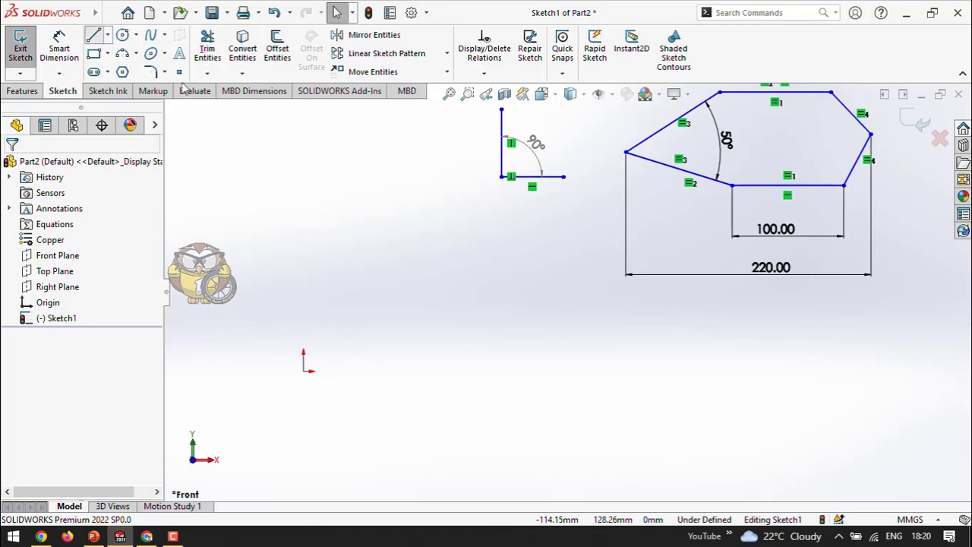
Sketch a closed six-sided outline starting and ending at the origin, with a horizontal upper line about 100 mm long
key("l")
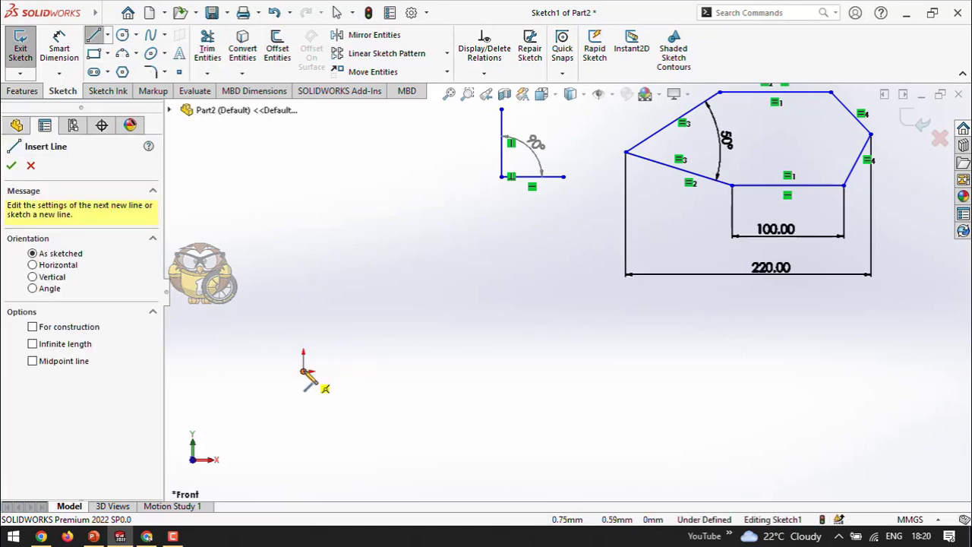
left_click_drag(304, 371, 354, 290)
left_click(466, 290)
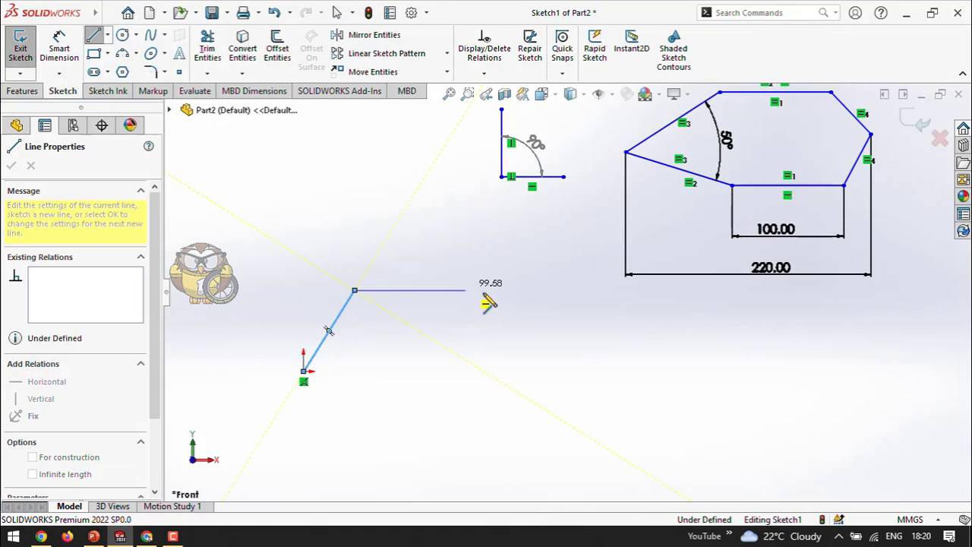
left_click(541, 343)
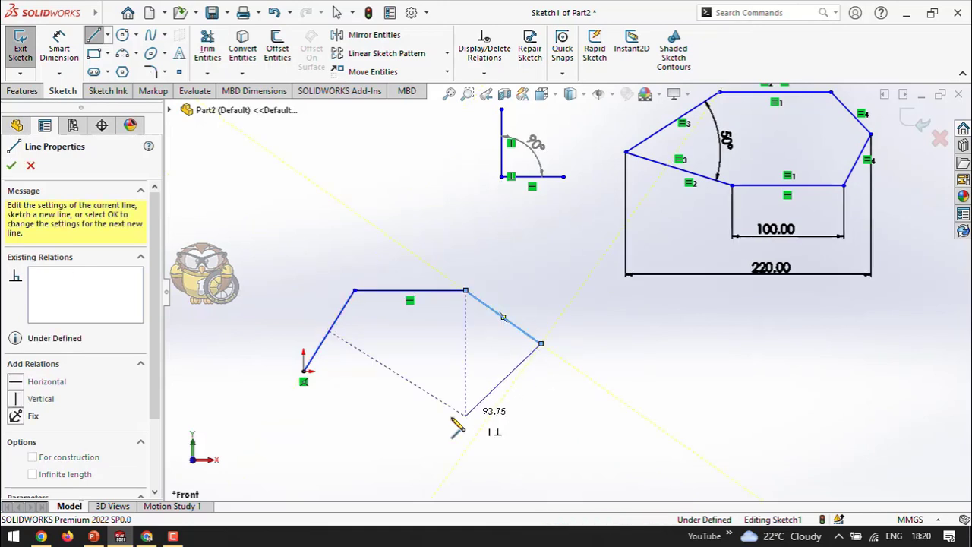
left_click(466, 415)
left_click(354, 414)
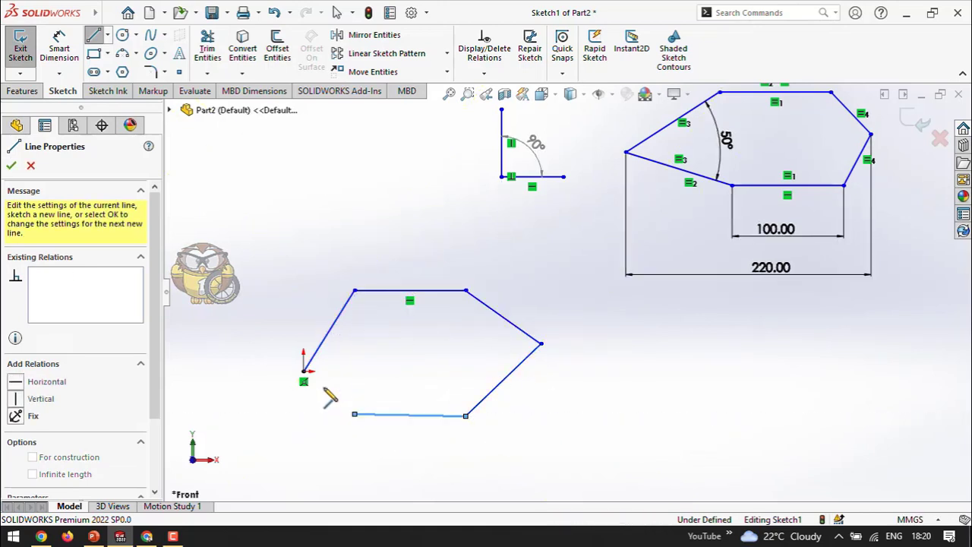
left_click(304, 371)
right_click(265, 229)
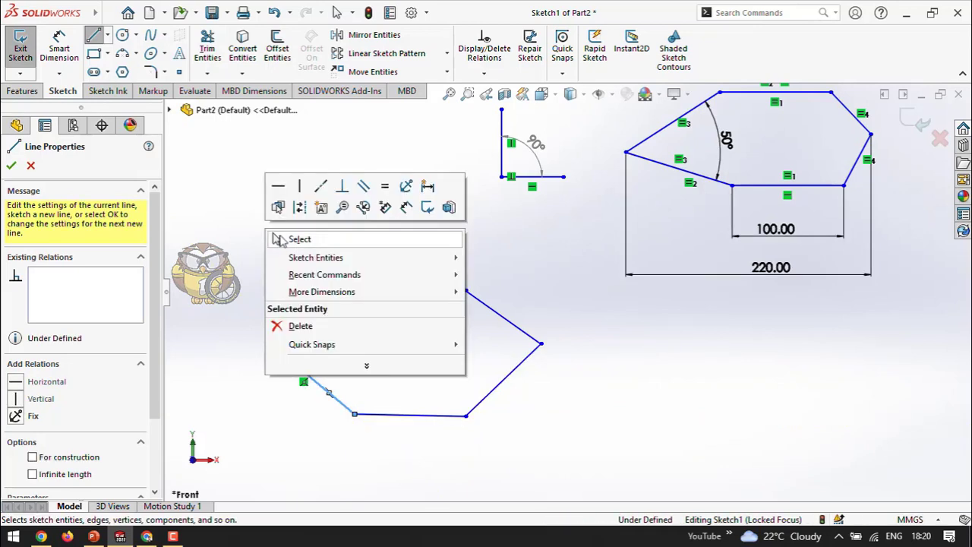
left_click(277, 237)
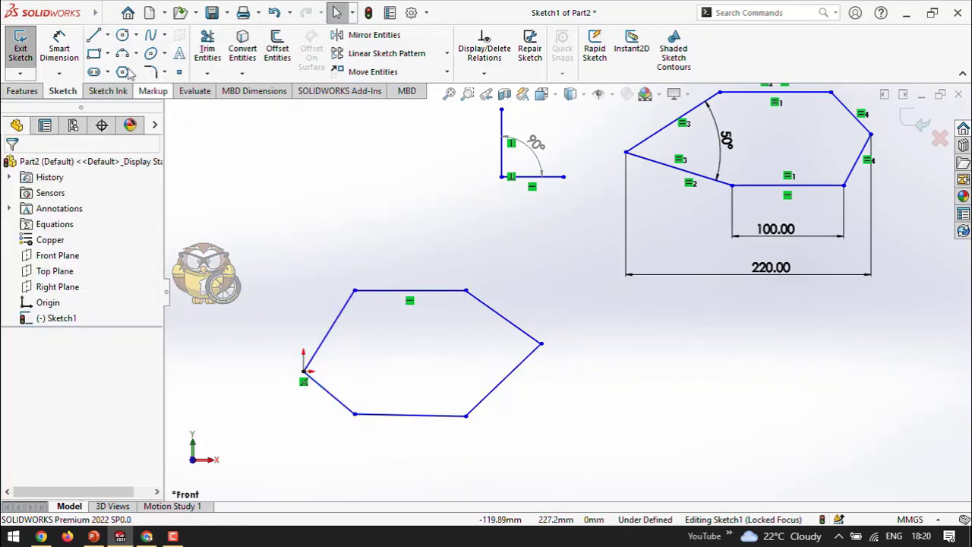
Dimension the new outline's lower line to 100 mm with Smart Dimension
left_click(60, 47)
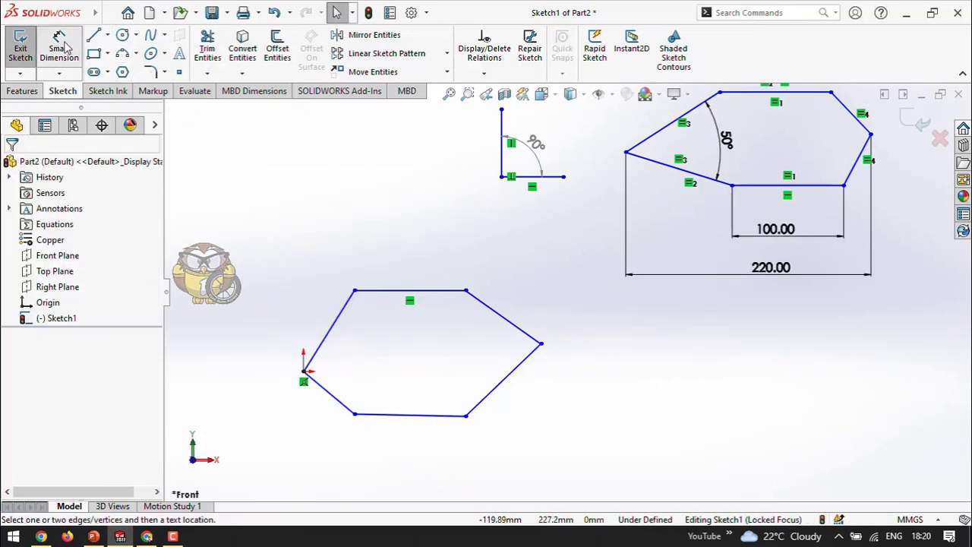
left_click(408, 426)
left_click(405, 465)
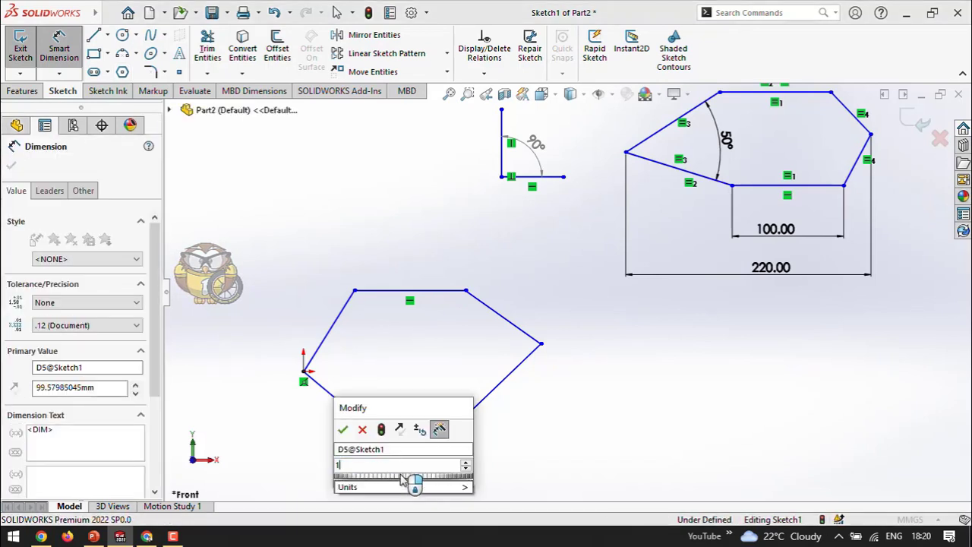
type("100")
key("Escape")
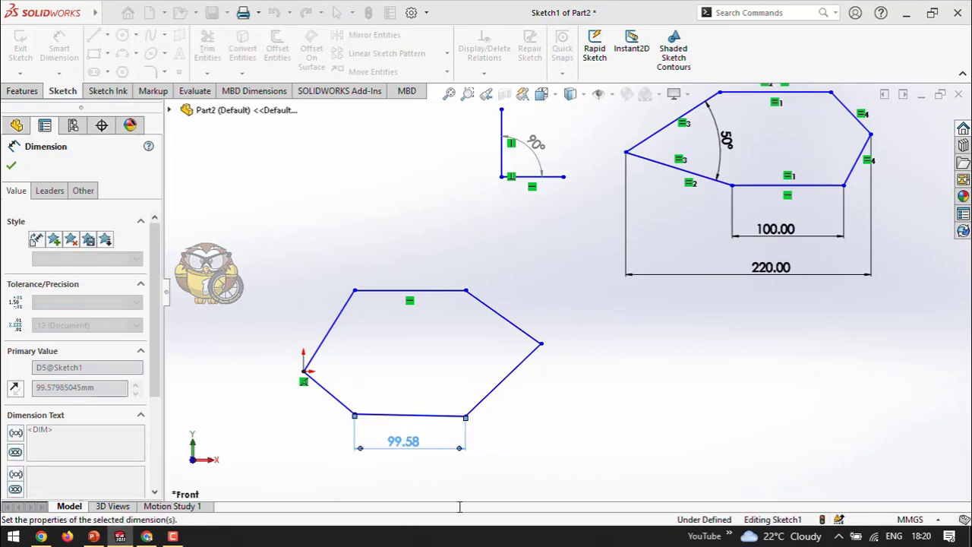
key("Return")
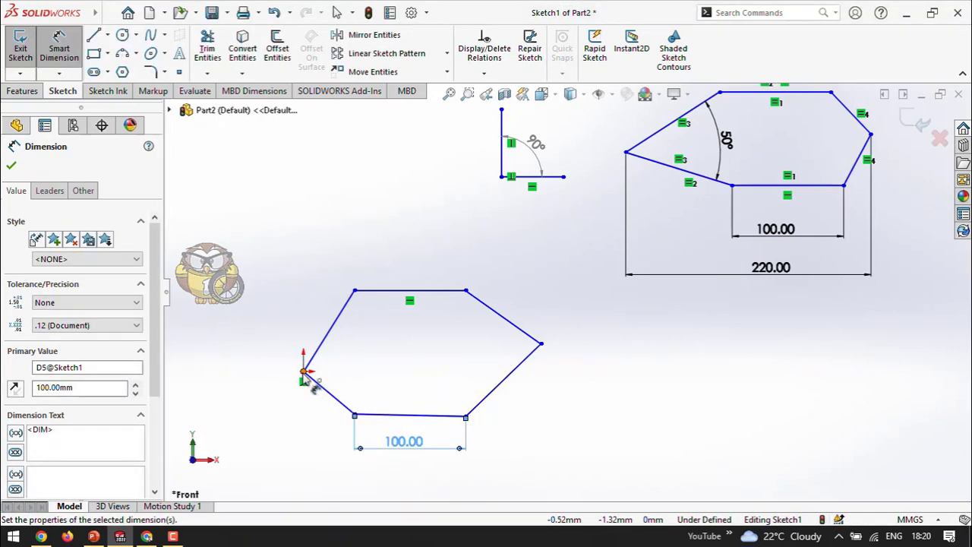
Set the horizontal distance from the origin to the new outline's rightmost vertex to 220 mm and end dimensioning
left_click(304, 372)
left_click(541, 345)
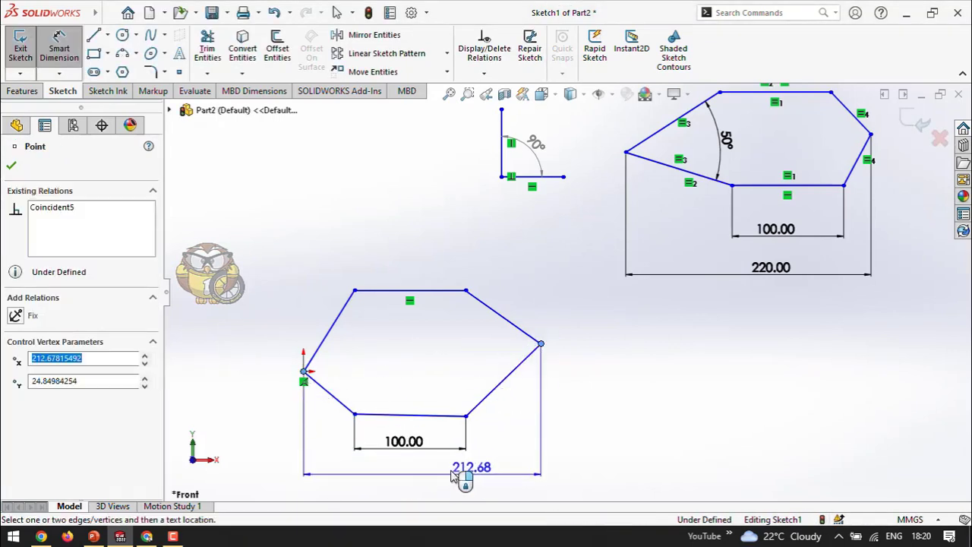
left_click(451, 475)
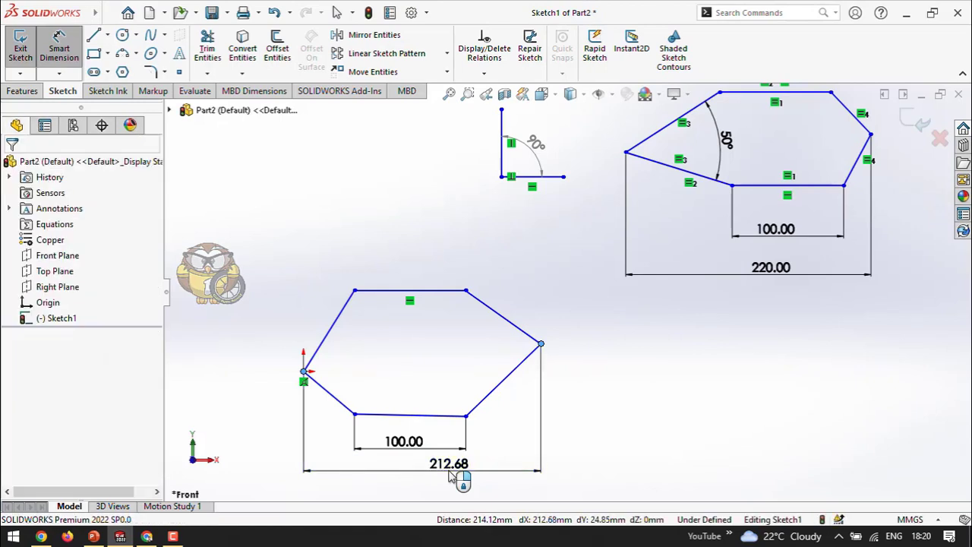
type("220")
key("Return")
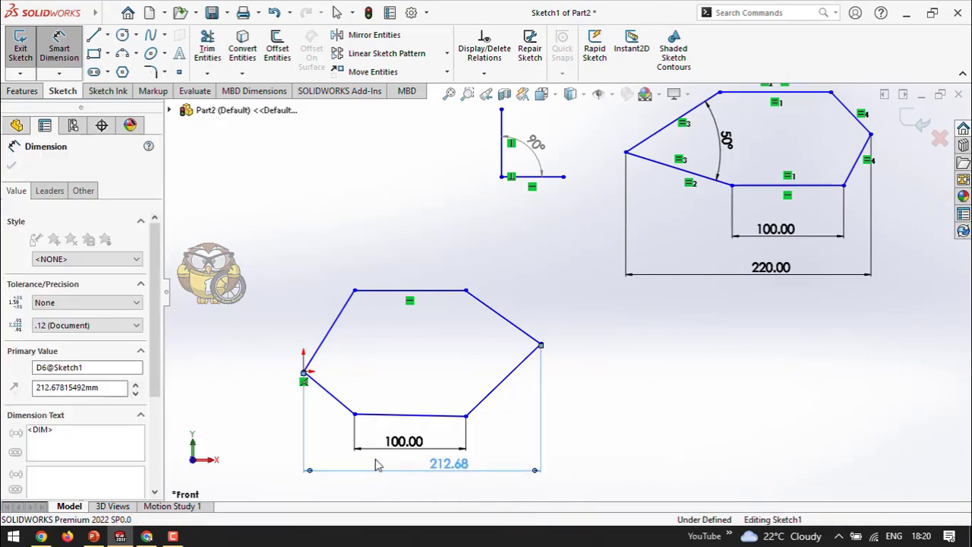
left_click(657, 395)
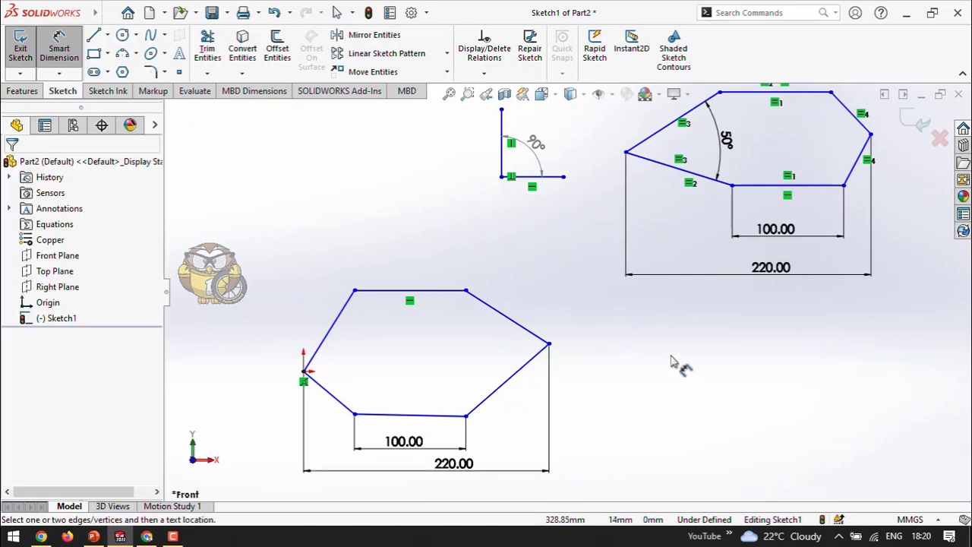
right_click(359, 240)
key("Escape")
key("Escape")
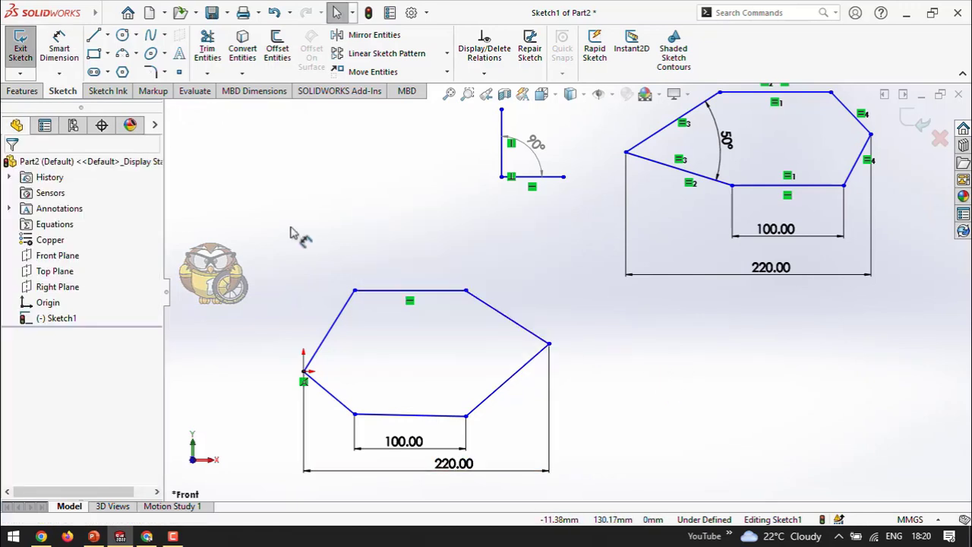
Apply a Horizontal relation to the new outline's lower line
left_click(425, 417)
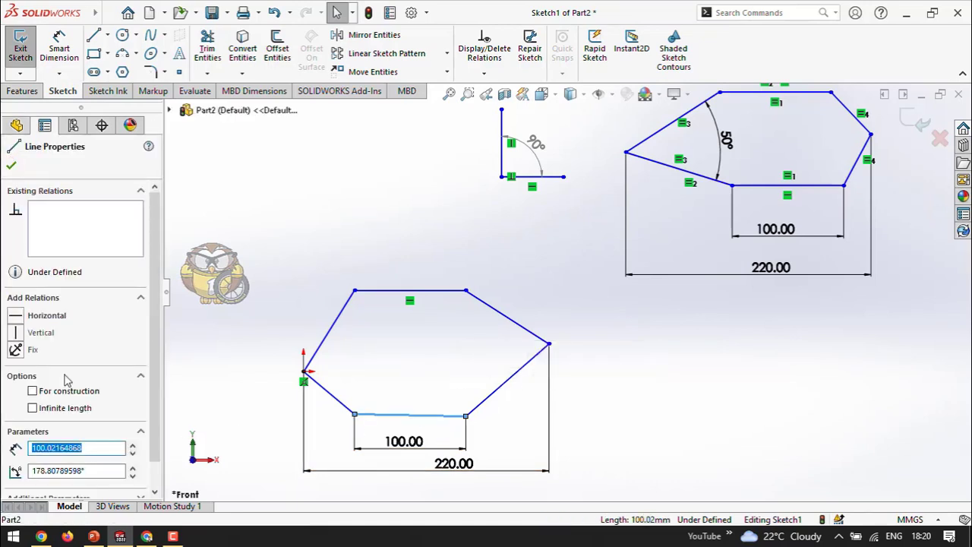
left_click(16, 318)
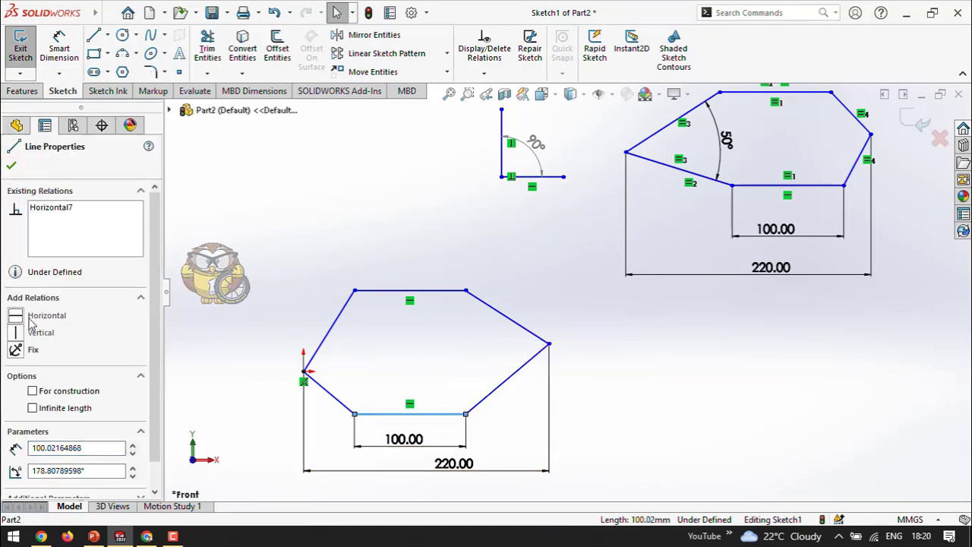
left_click(239, 342)
Add an angle dimension between the two slanted lines meeting at the origin and place it inside the new outline
left_click(59, 47)
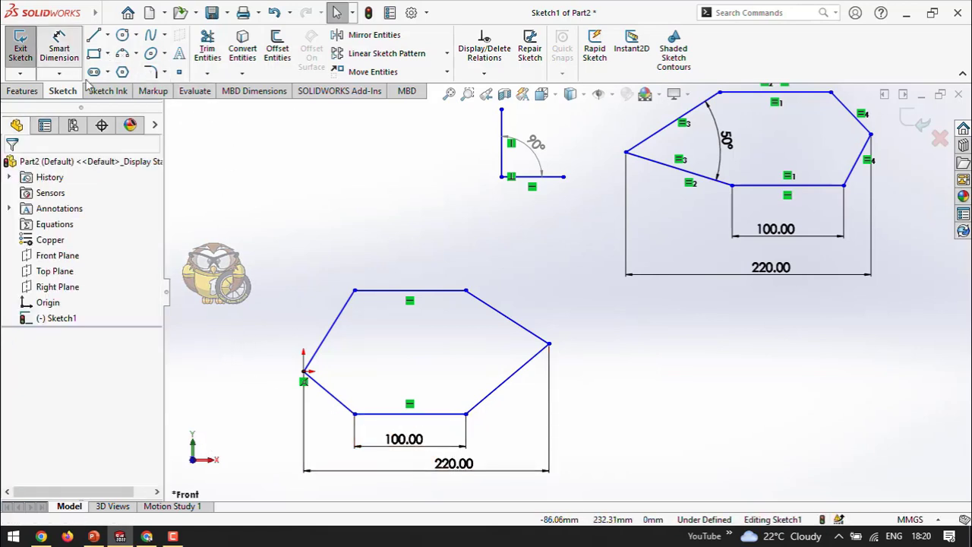
left_click(328, 392)
left_click(334, 328)
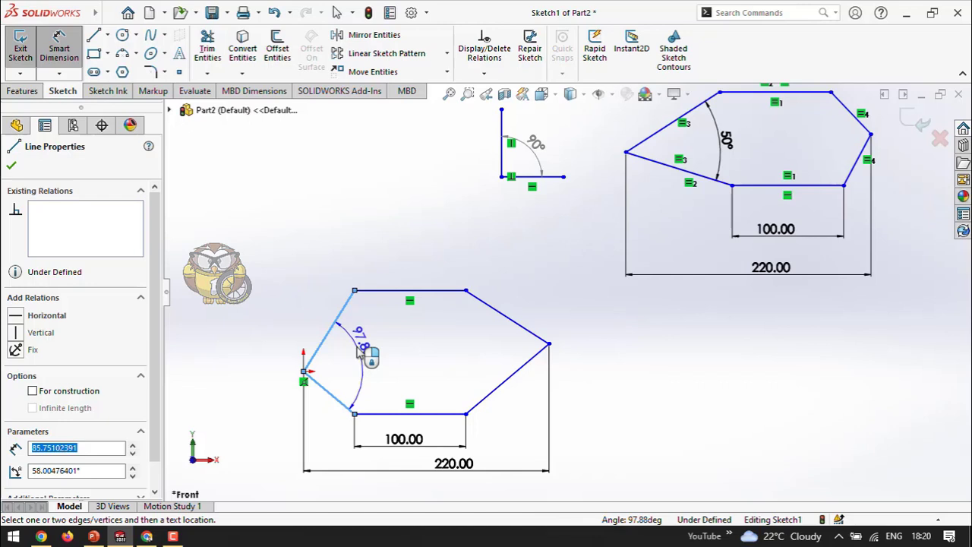
left_click(433, 385)
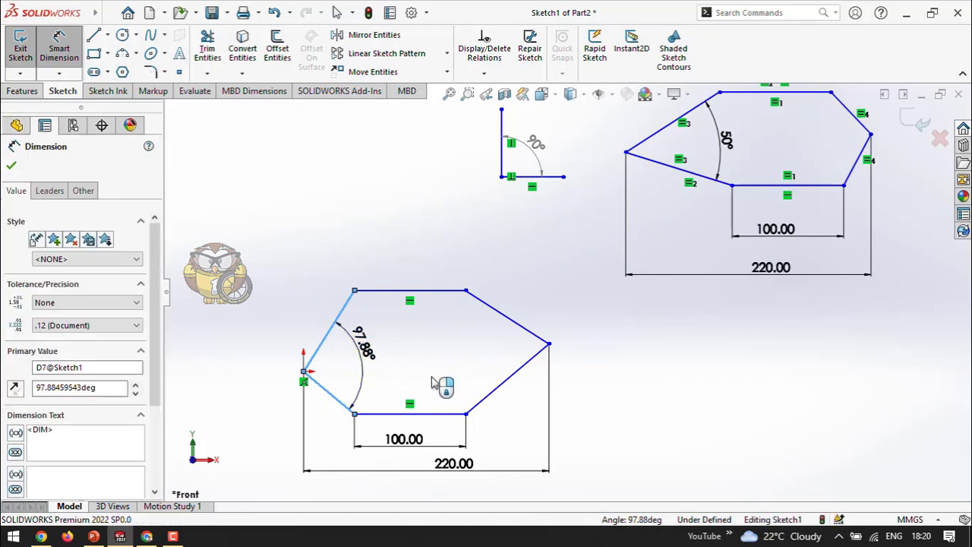
left_click(297, 327)
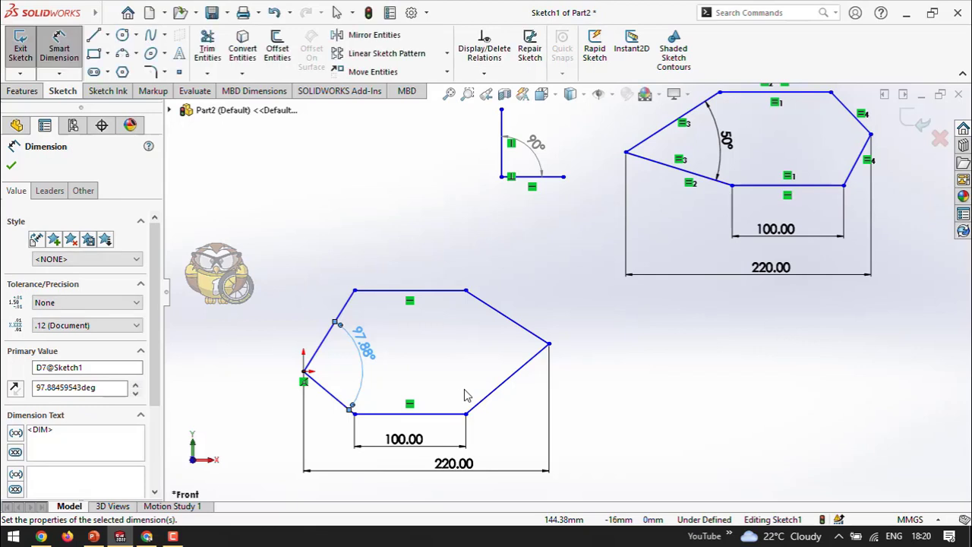
left_click(454, 372)
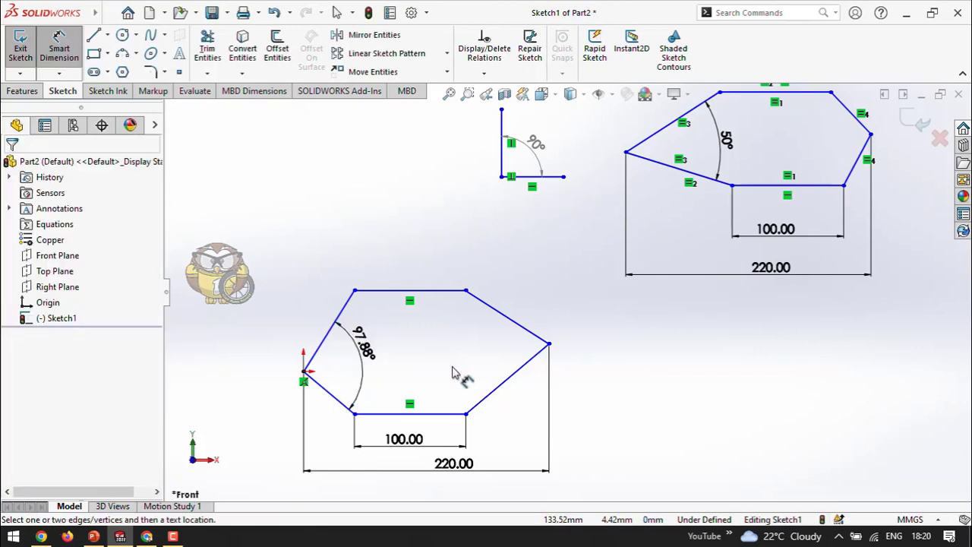
key("Escape")
Examine the new outline around the origin and compare its relations and dimensions with those of the moved outline
scroll(340, 252, "down", 1)
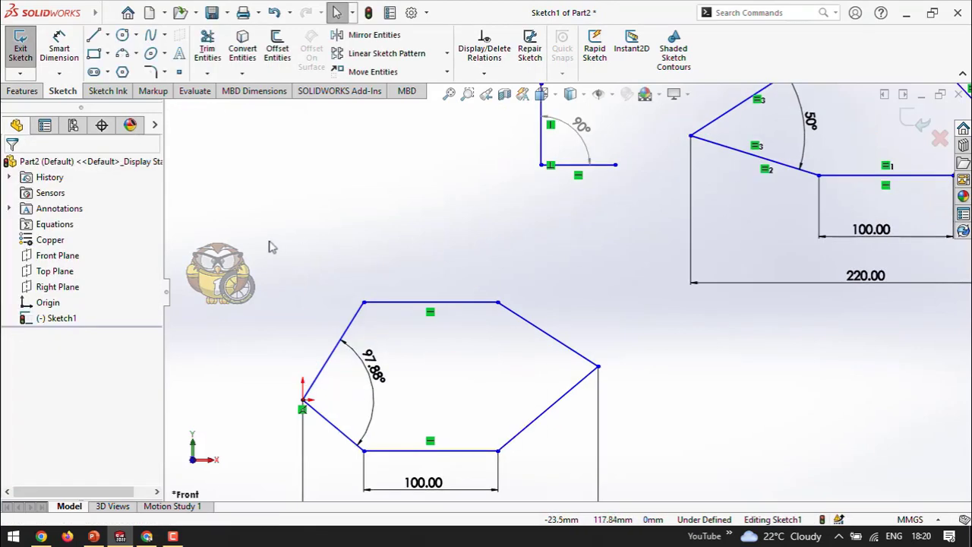
scroll(263, 247, "up", 6)
scroll(757, 334, "down", 1)
scroll(755, 327, "down", 1)
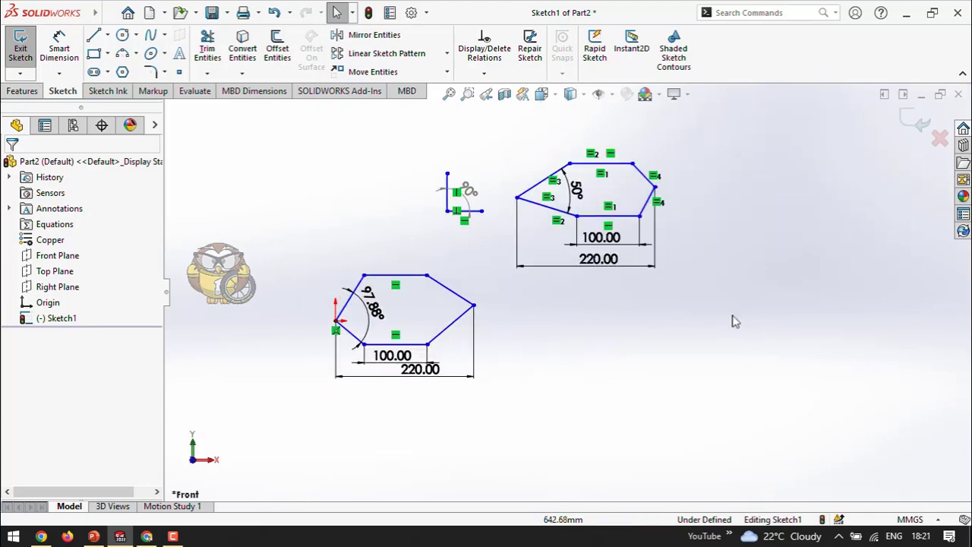
scroll(635, 297, "down", 1)
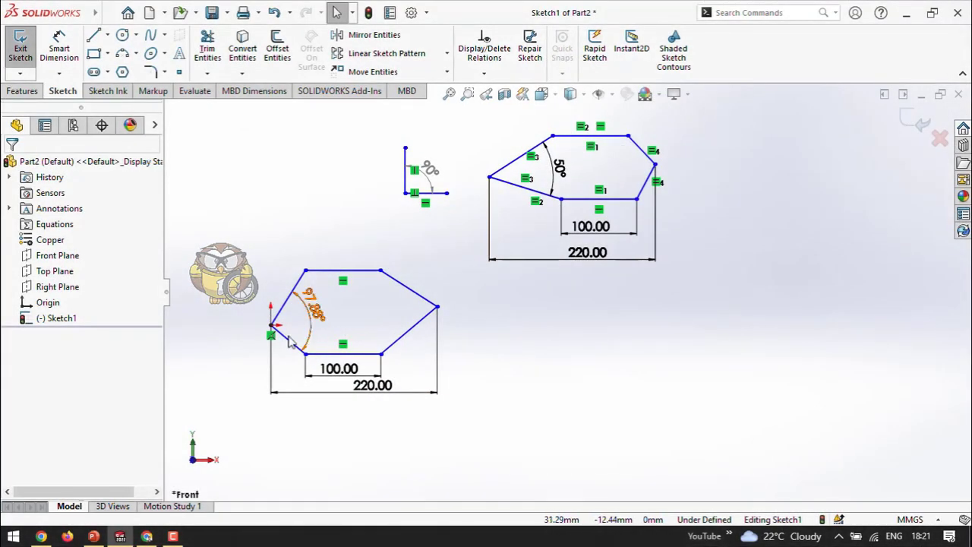
key("z")
scroll(308, 337, "up", 3)
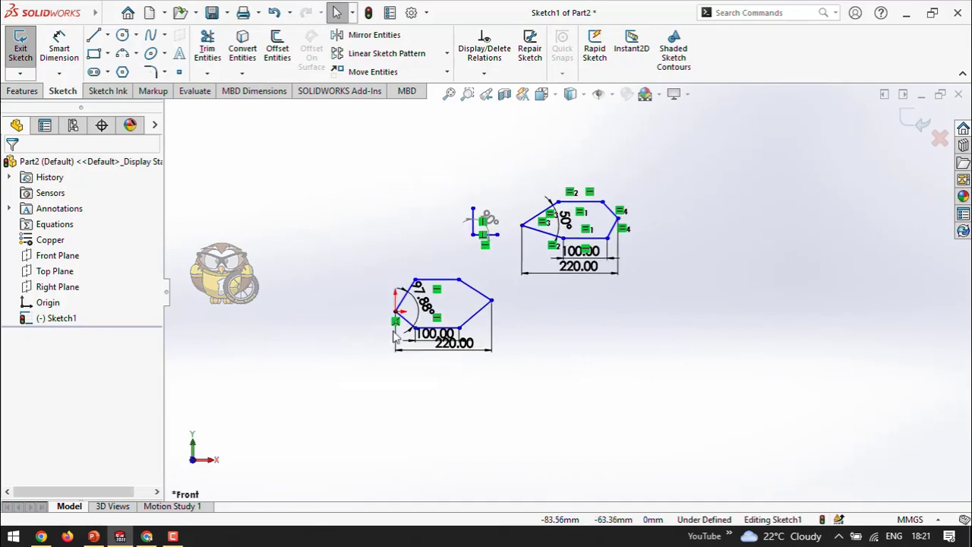
scroll(357, 339, "down", 9)
scroll(511, 299, "down", 2)
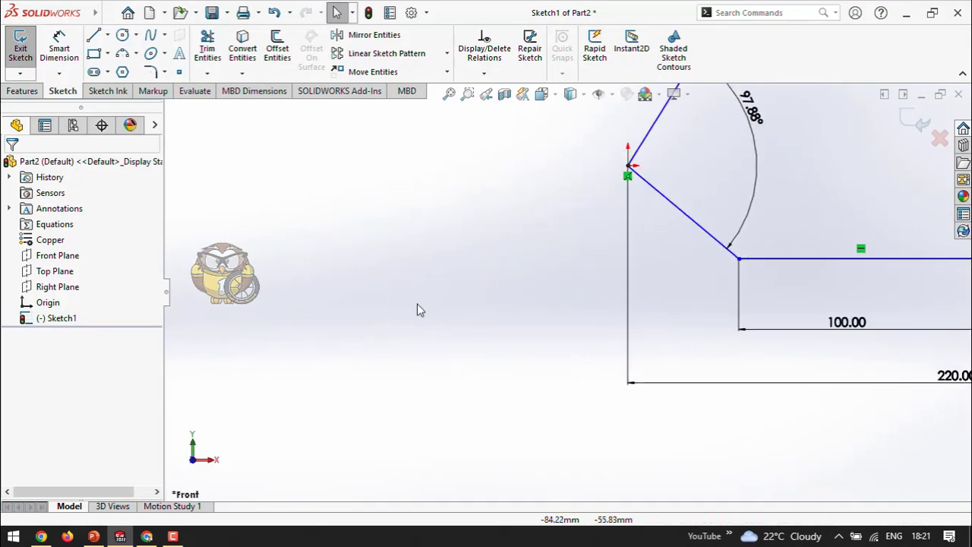
scroll(426, 300, "down", 2)
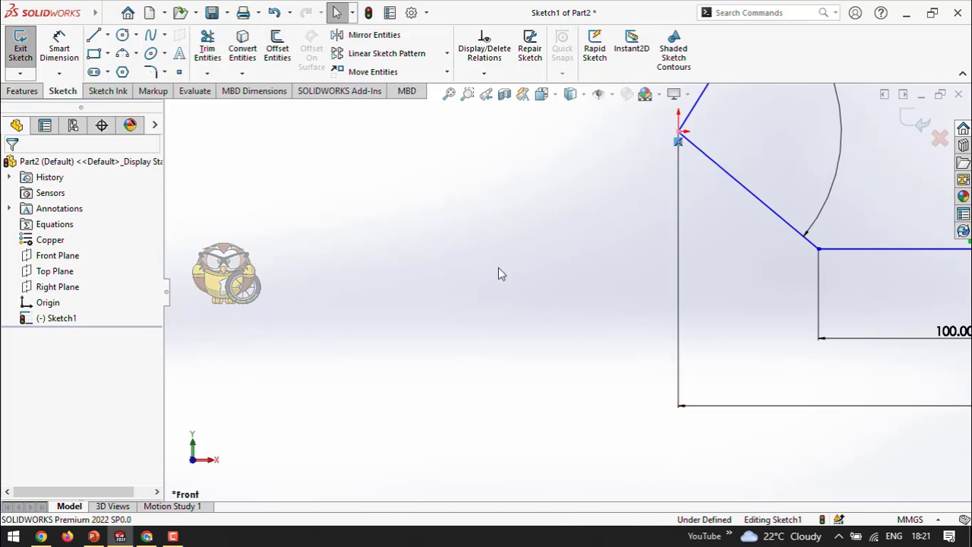
scroll(212, 367, "up", 5)
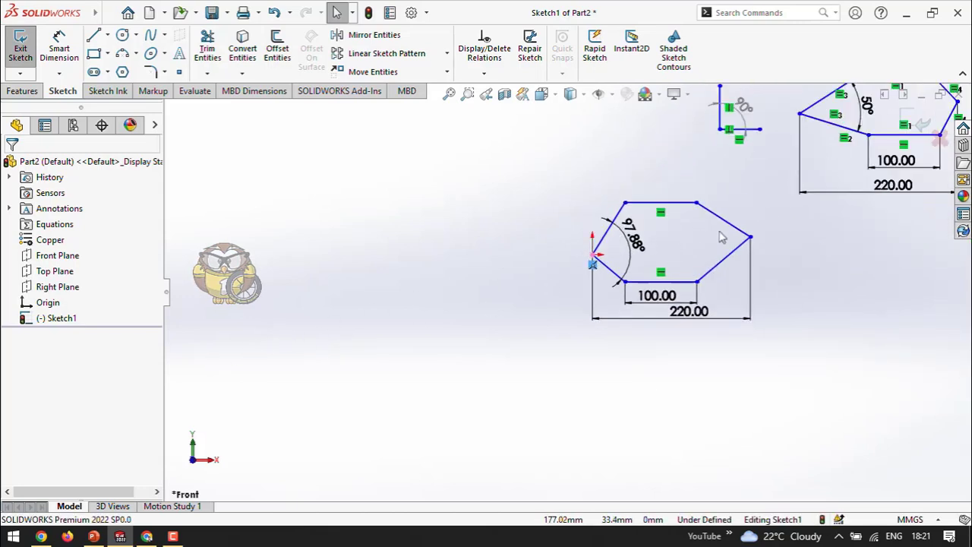
scroll(291, 338, "up", 3)
scroll(855, 197, "down", 4)
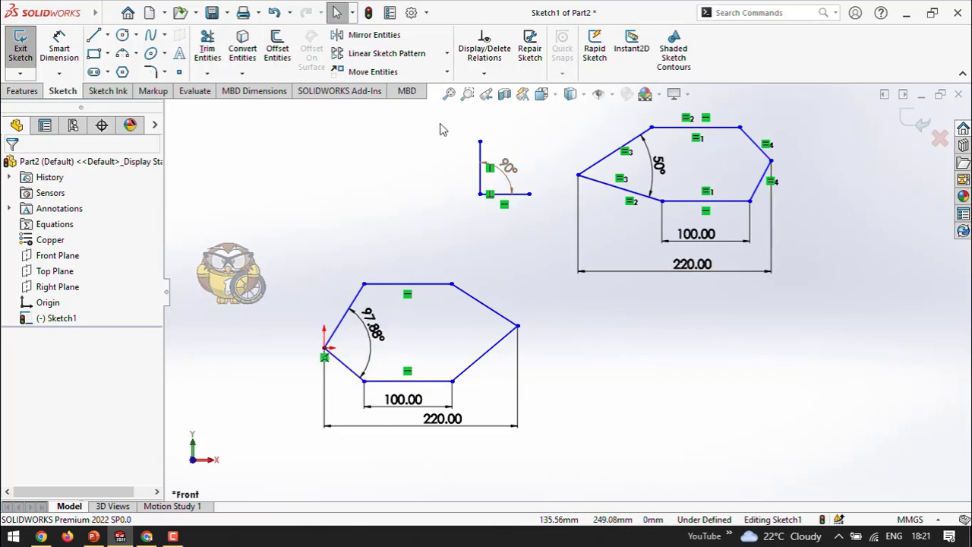
Delete both dimensioned six-sided outlines and the pair of perpendicular lines so that the sketch is empty
mouse_move(447, 110)
left_mouse_down()
mouse_move(725, 253)
mouse_move(886, 278)
left_mouse_up()
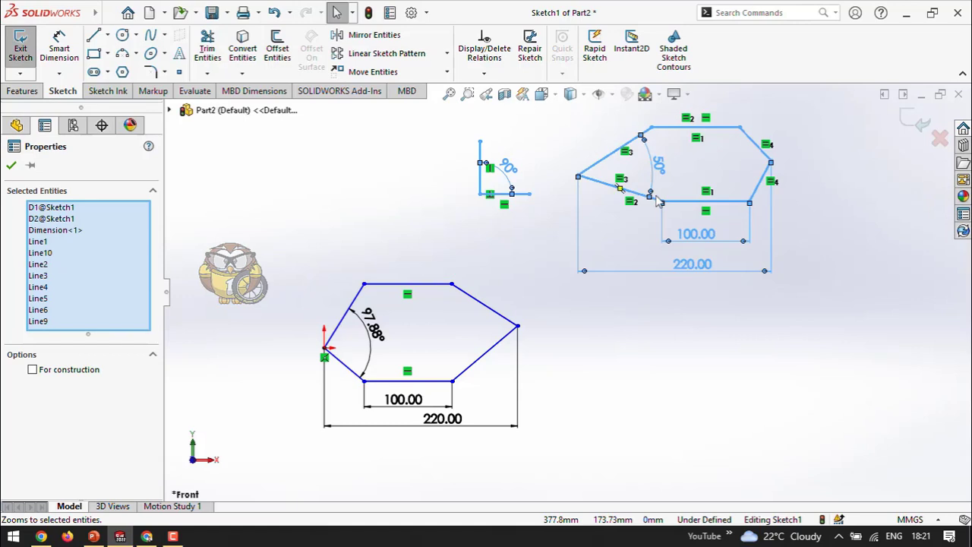
key("Delete")
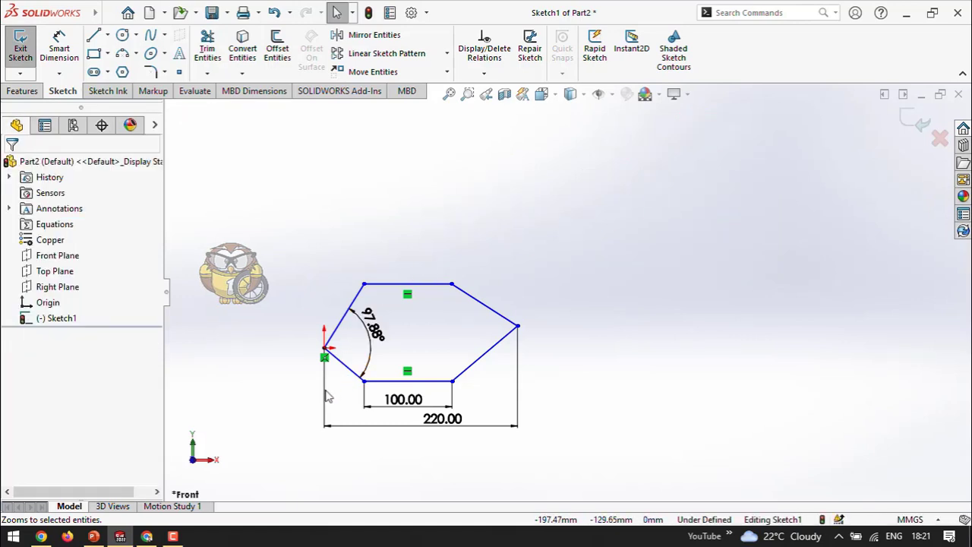
scroll(326, 391, "up", 3)
scroll(448, 312, "down", 6)
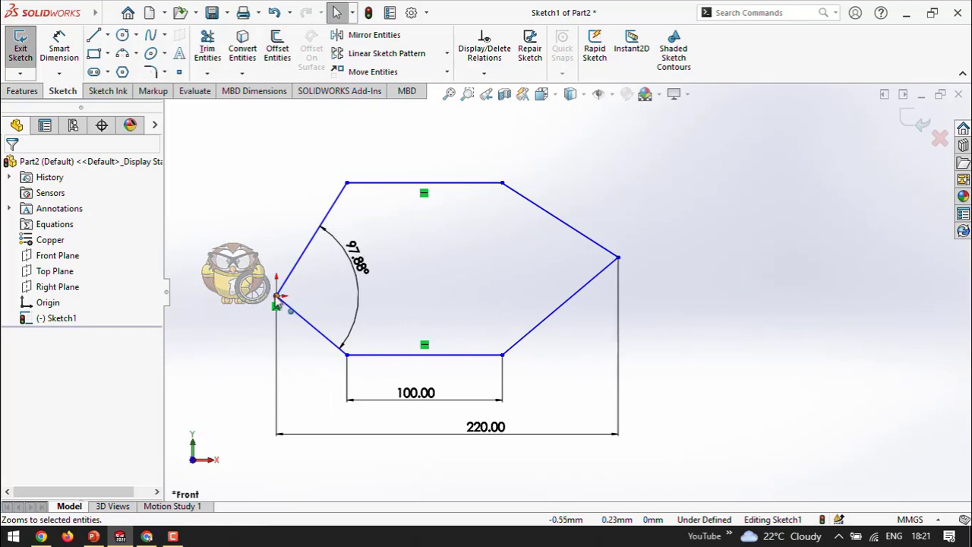
left_click_drag(227, 147, 742, 485)
key("Delete")
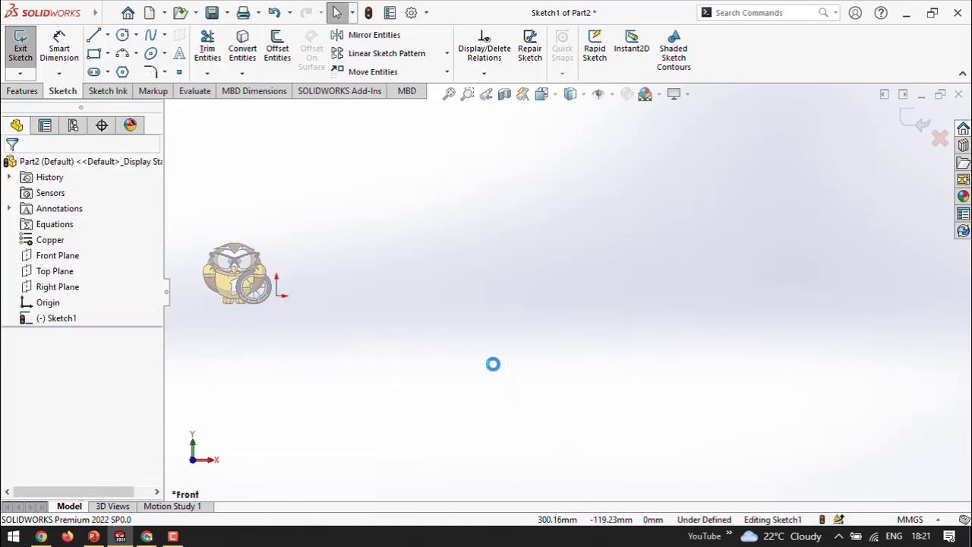
Draw a closed four-sided outline with Centerline, with a horizontal upper side about 178 mm long and a vertical side nearest the origin
left_click(108, 35)
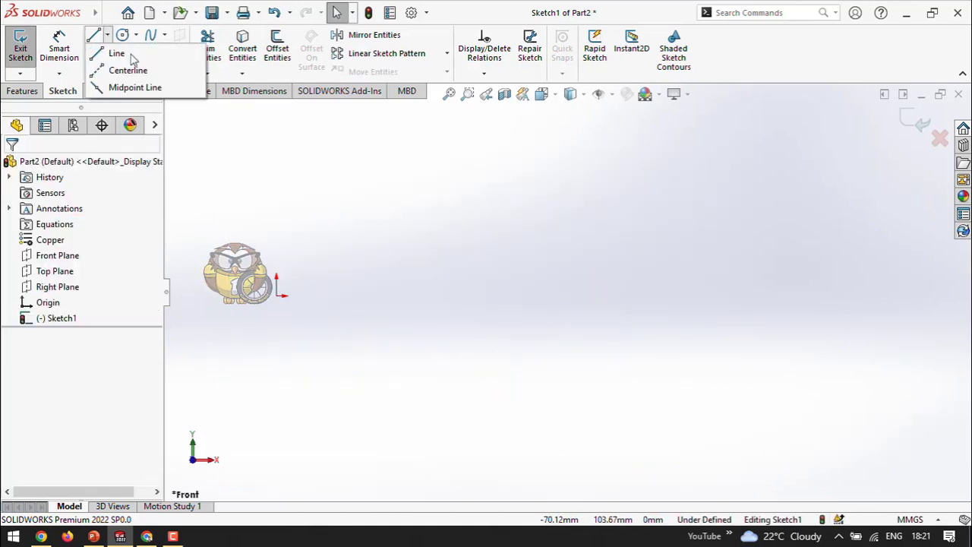
mouse_move(103, 44)
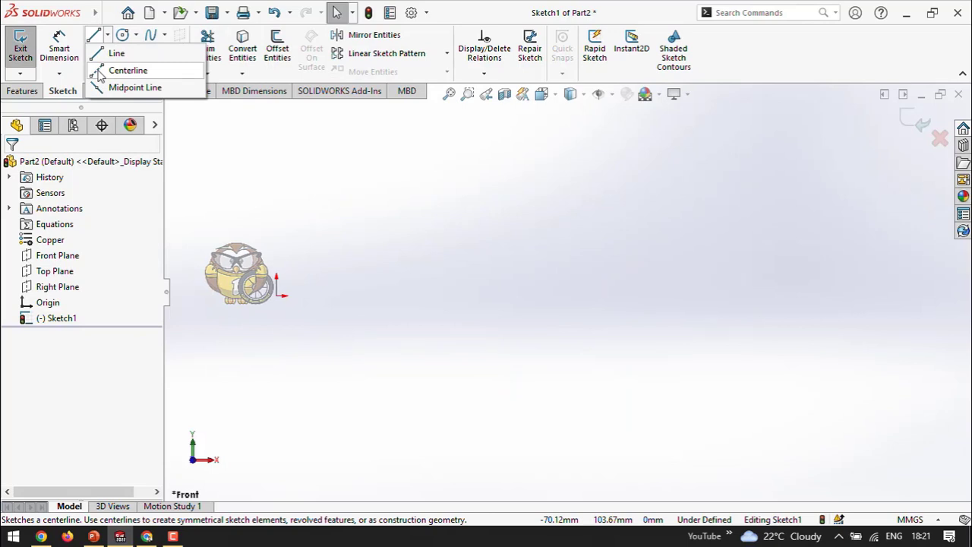
left_click(122, 70)
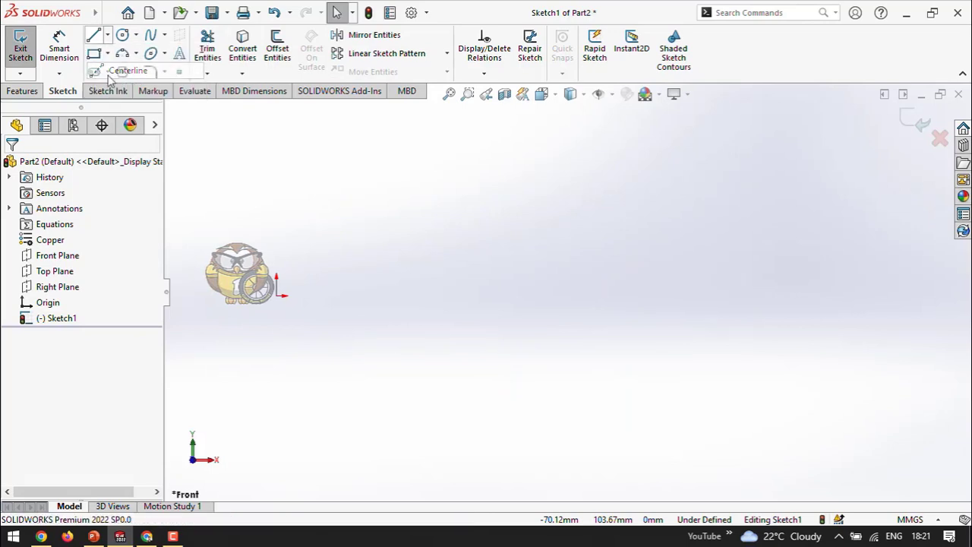
left_click(319, 195)
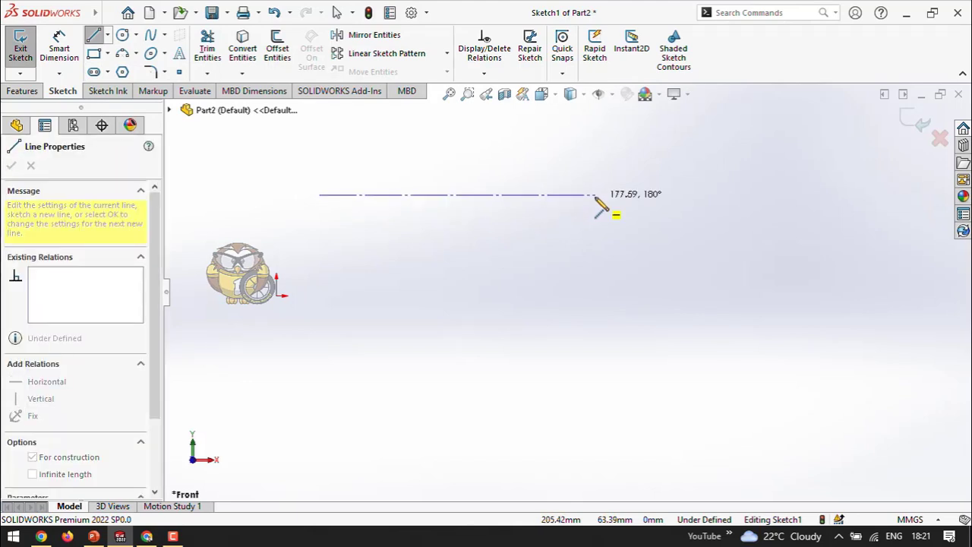
left_click(595, 195)
left_click(319, 291)
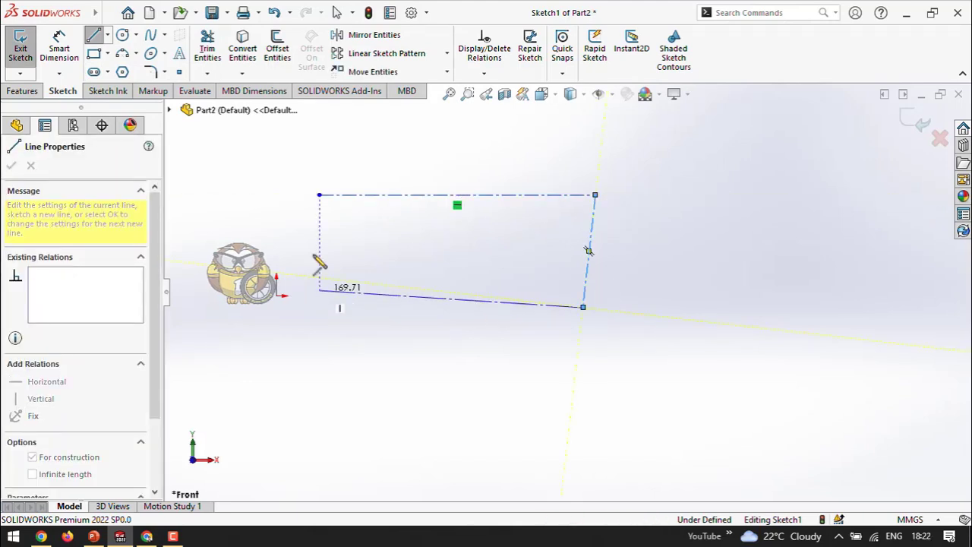
left_click(319, 196)
right_click(367, 171)
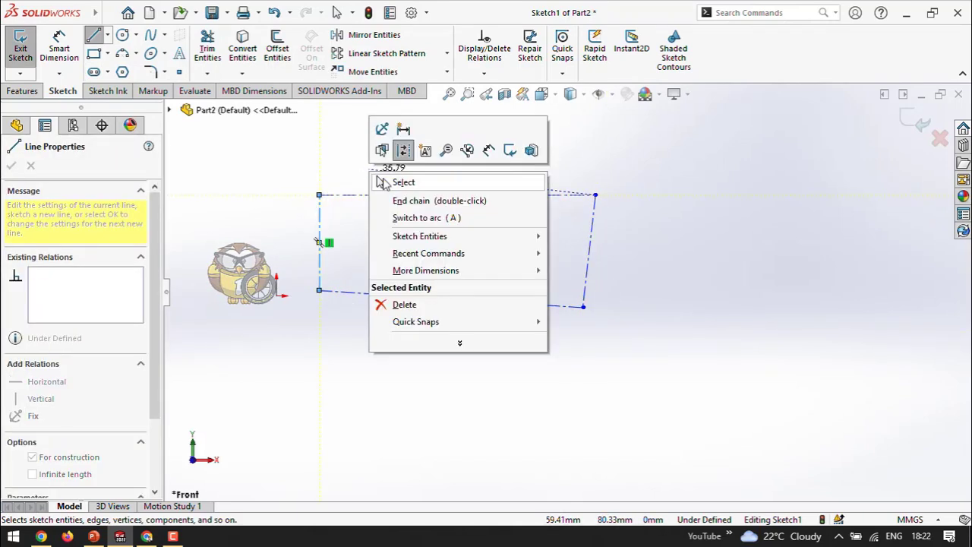
left_click(421, 200)
Draw a closed rectangle of solid lines beside the centerline outline, aligned with its far corners, and end the Line command
left_click(93, 36)
left_click(91, 37)
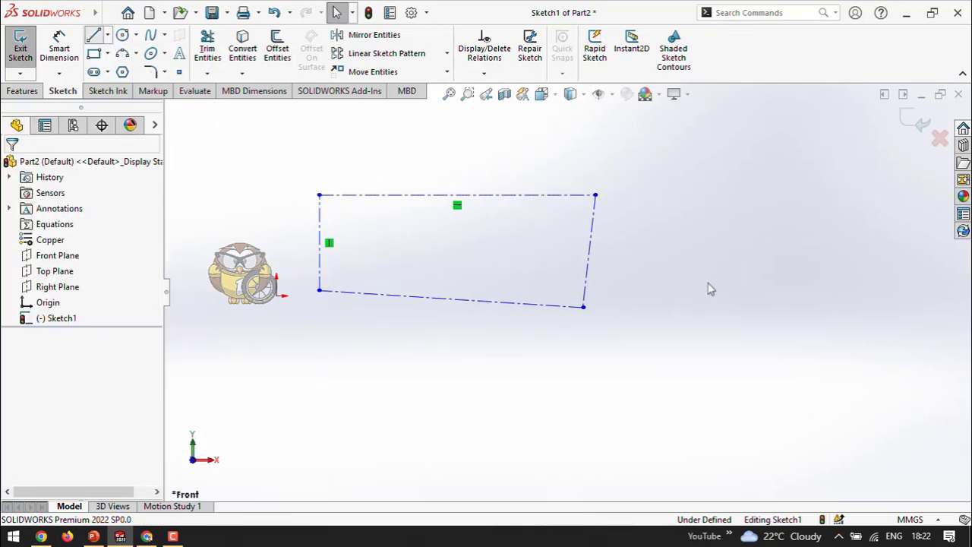
left_click(658, 195)
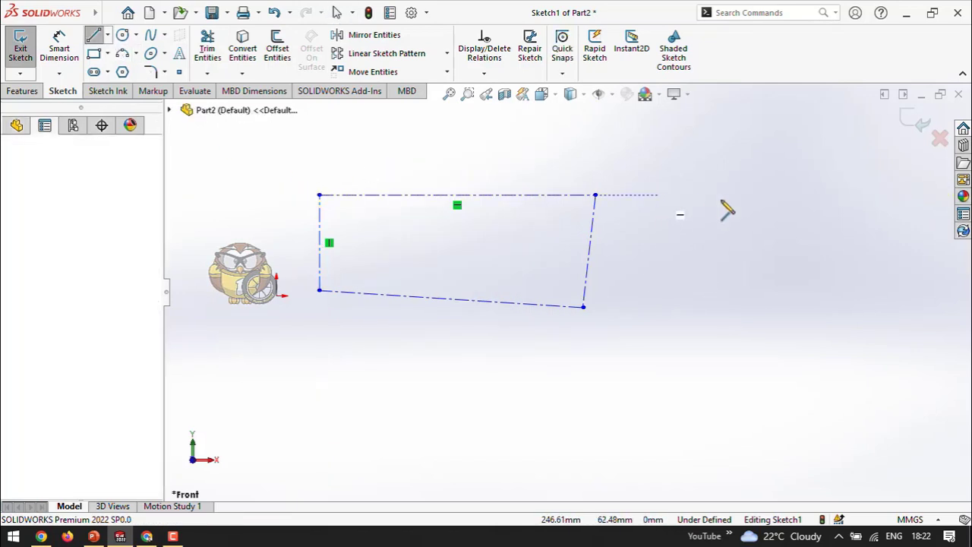
left_click(856, 195)
double_click(857, 307)
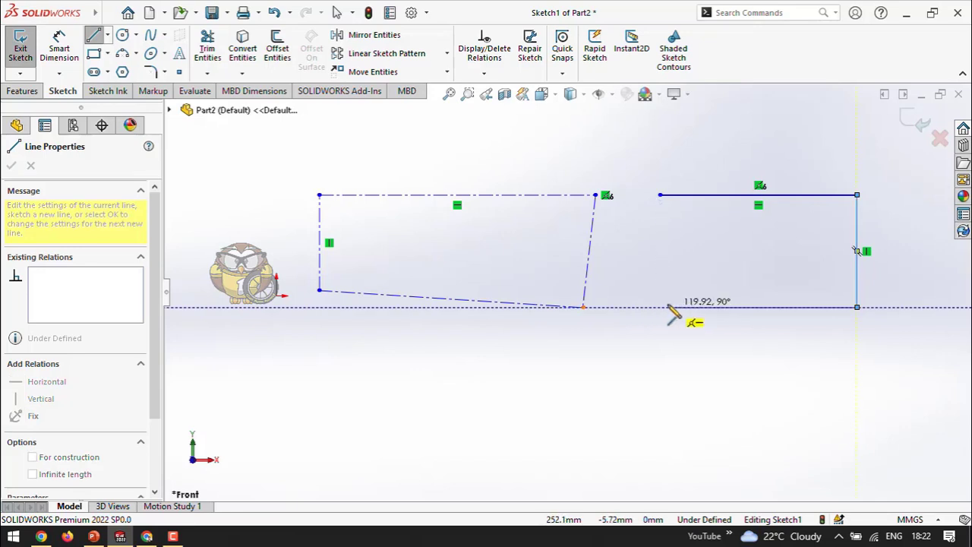
left_click(659, 307)
left_click(659, 195)
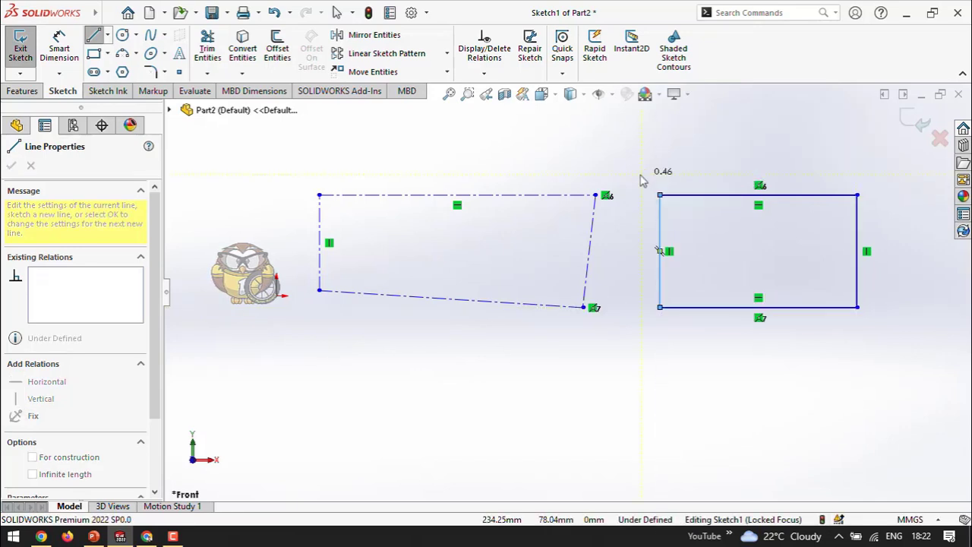
key("Escape")
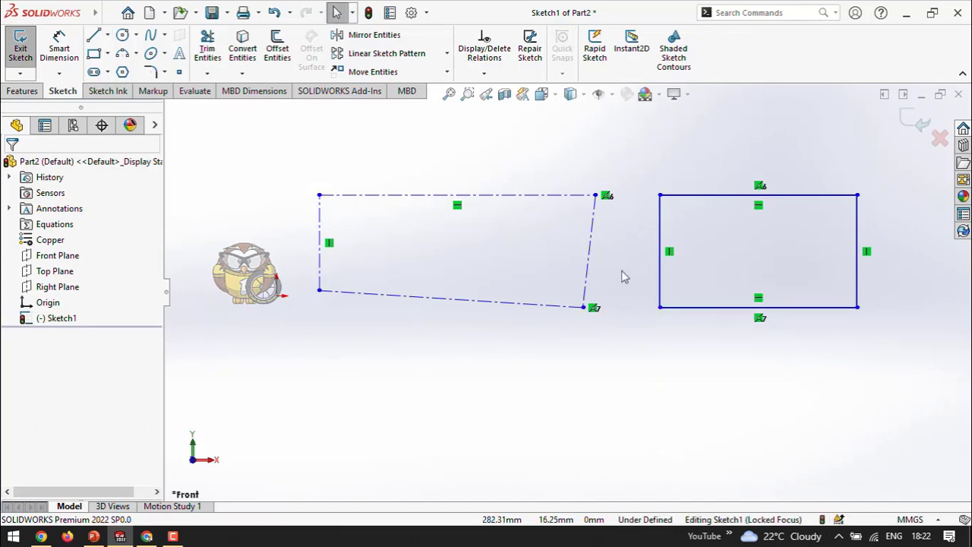
Delete the centerline outline and the solid rectangle together
key("ctrl")
key("ctrl")
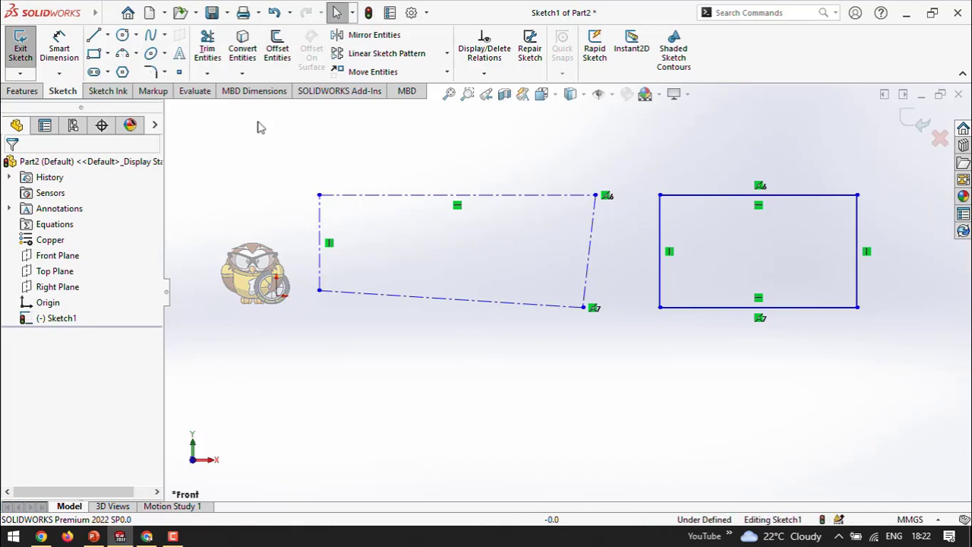
mouse_move(259, 128)
left_mouse_down()
mouse_move(872, 396)
mouse_move(914, 403)
mouse_move(904, 407)
left_mouse_up()
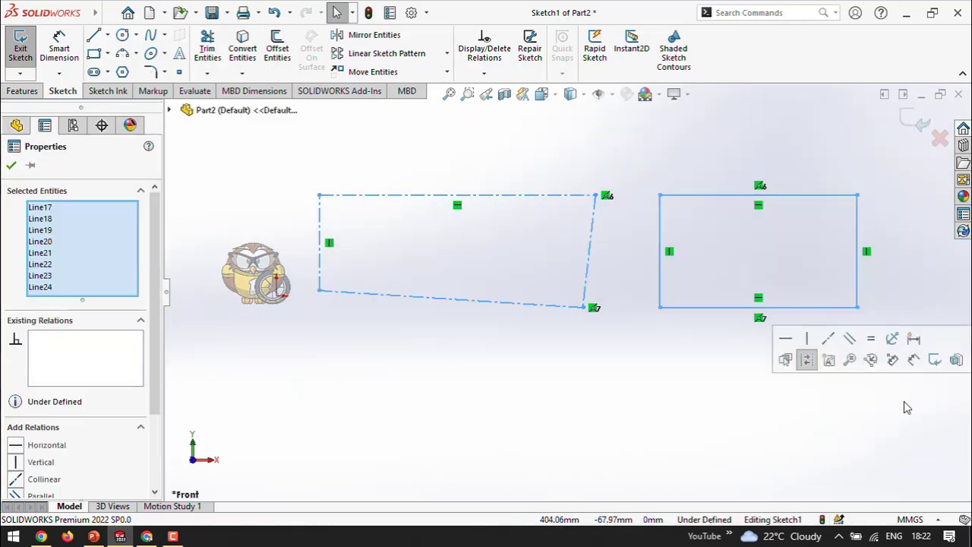
key("Delete")
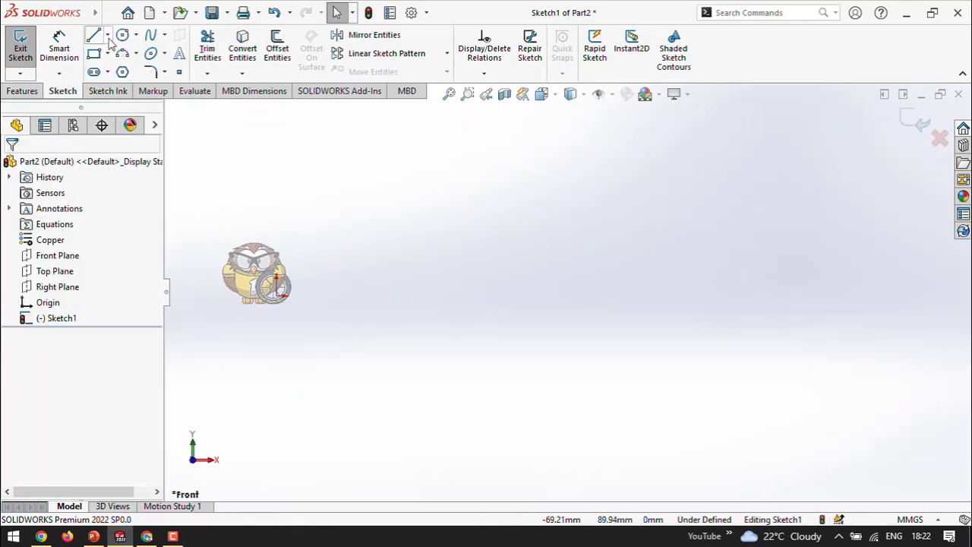
Draw a sloping Midpoint Line about 249 mm long outward from its centre, above the origin, and end the command
left_click(108, 36)
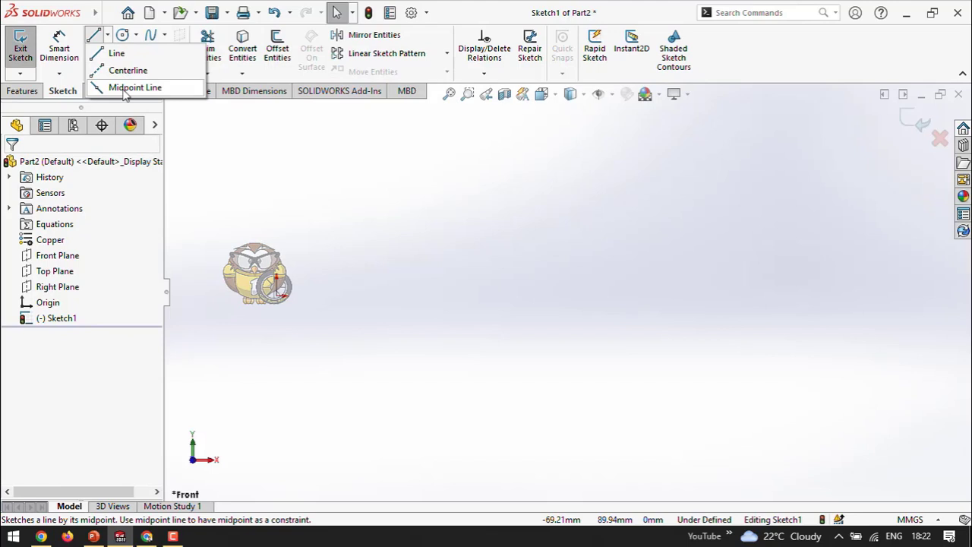
left_click(134, 87)
left_click(415, 233)
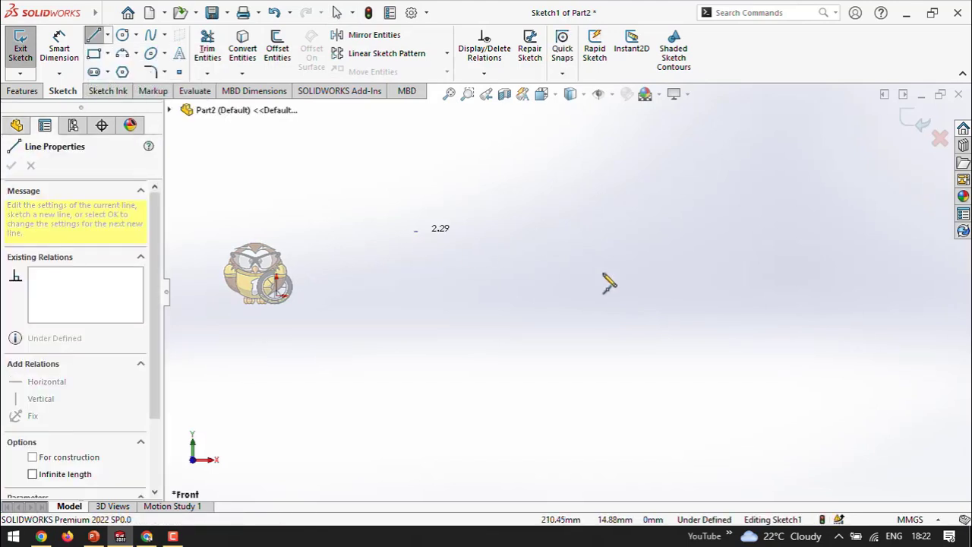
left_click(604, 272)
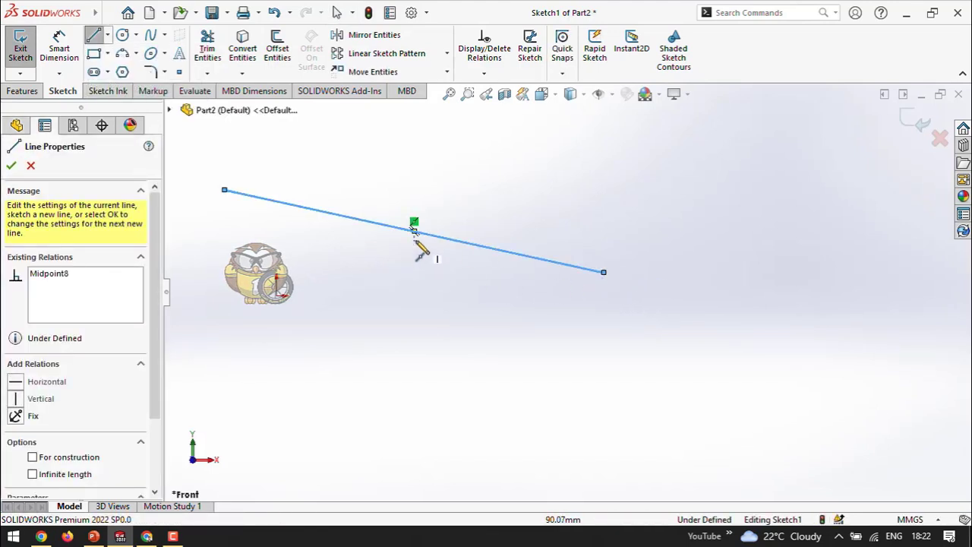
key("Escape")
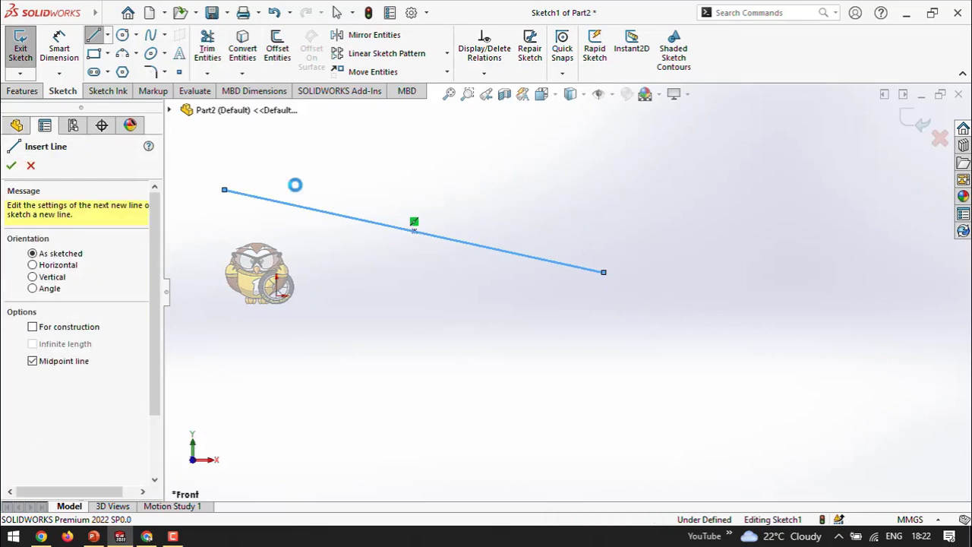
key("Escape")
left_click(108, 36)
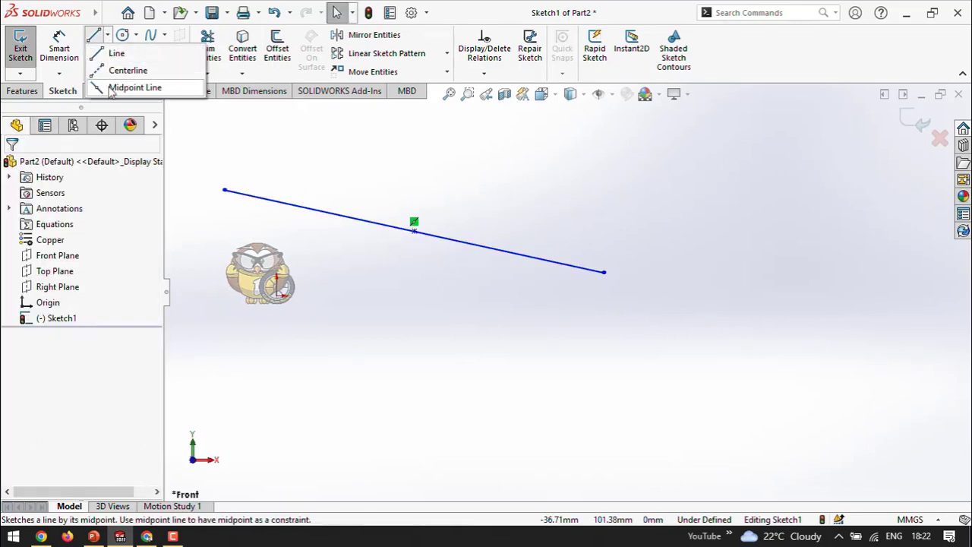
left_click(542, 196)
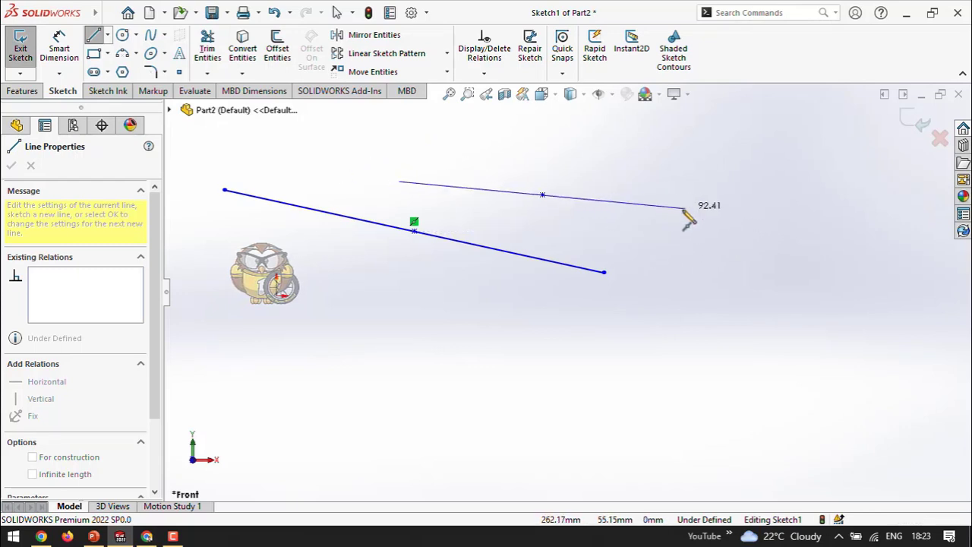
key("Escape")
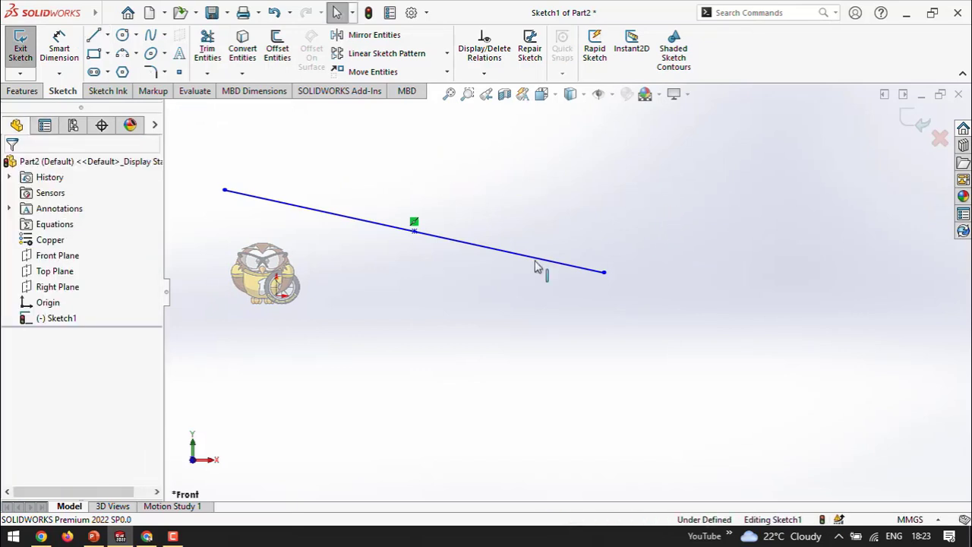
Delete the sloping midpoint line together with its leftover centre point
left_click(533, 257)
key("Delete")
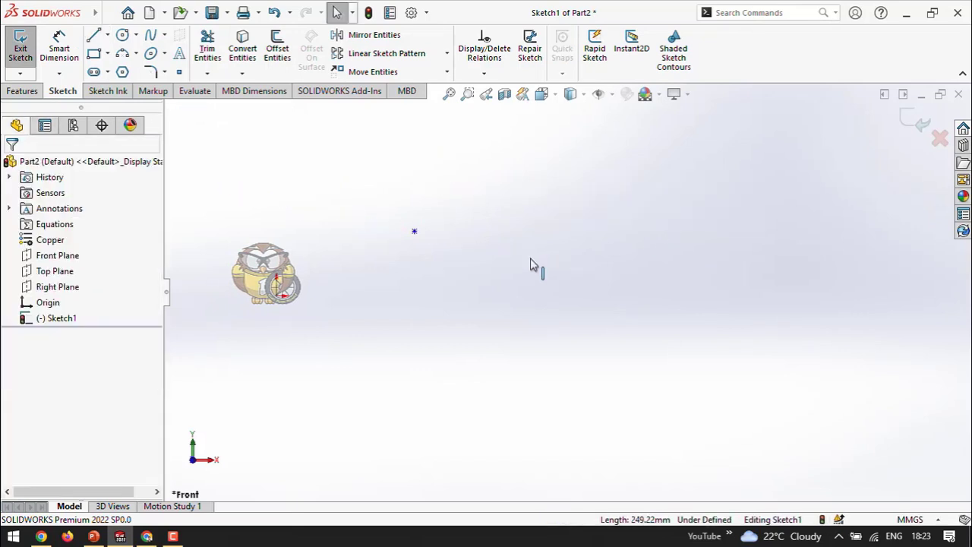
left_click_drag(356, 202, 493, 297)
left_click(438, 307)
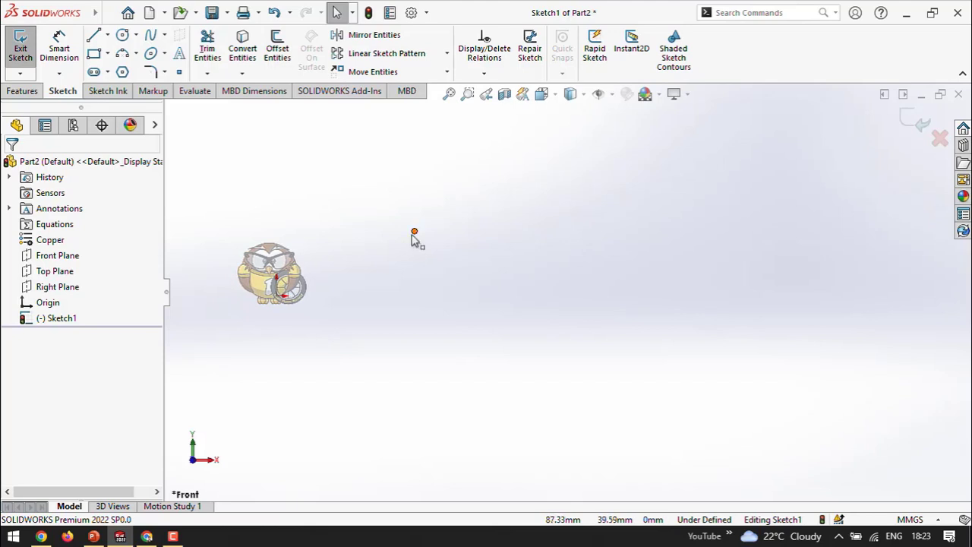
scroll(414, 237, "down", 4)
scroll(444, 246, "up", 2)
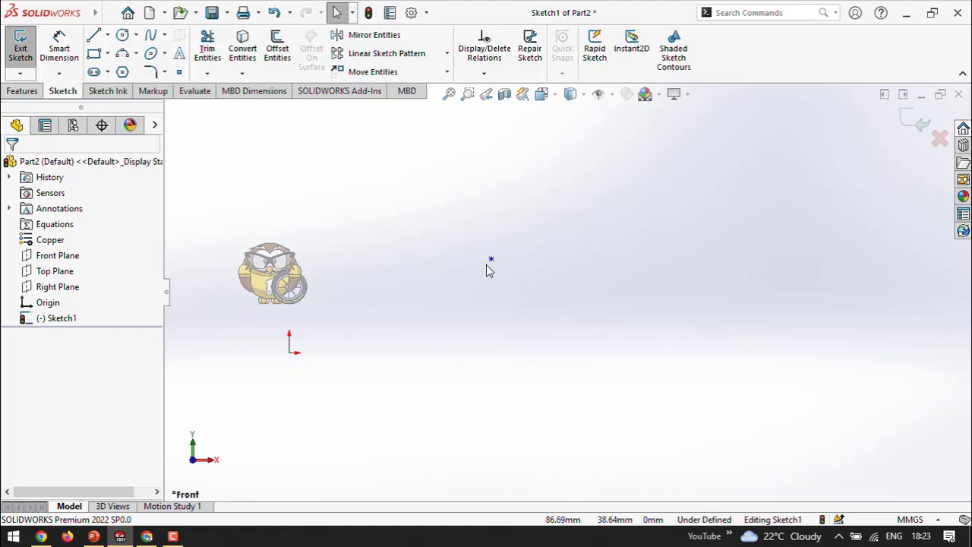
left_click_drag(466, 231, 534, 312)
key("Delete")
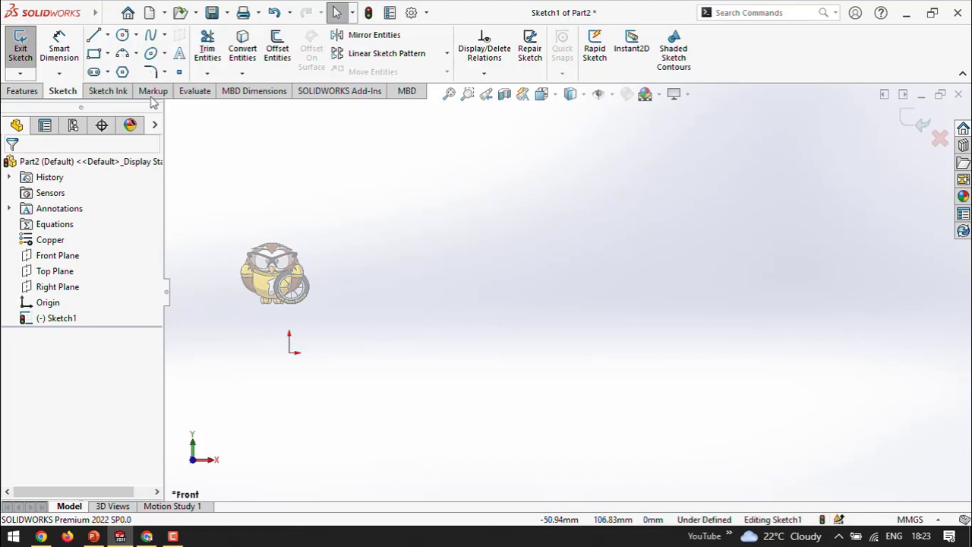
Draw a Corner Rectangle about 82 mm wide and 59 mm high with one corner on the origin, and end the command
left_click(107, 55)
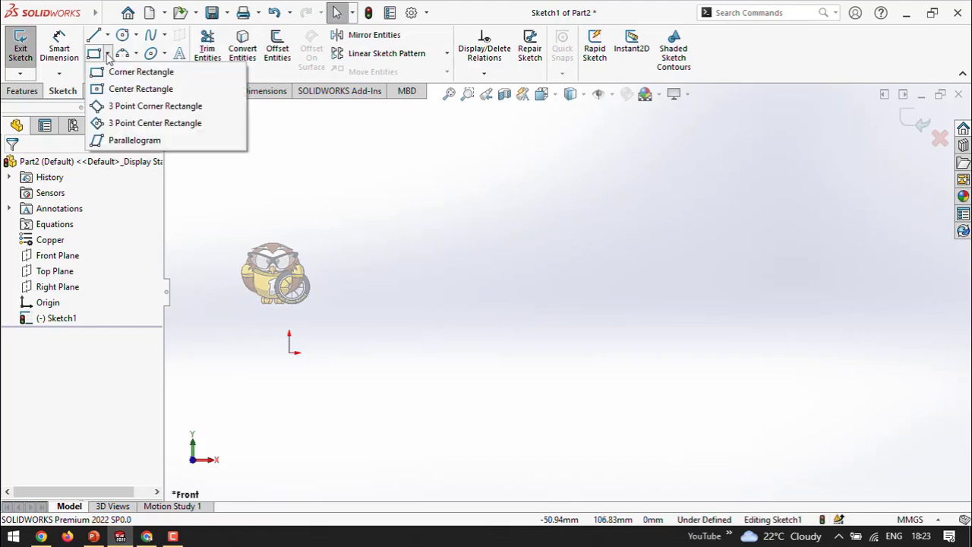
left_click(123, 73)
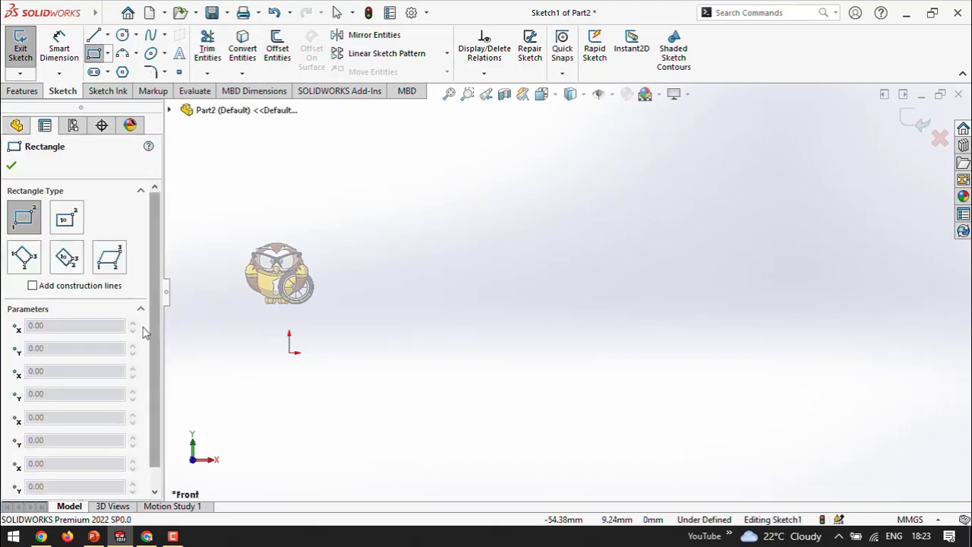
scroll(162, 279, "down", 1)
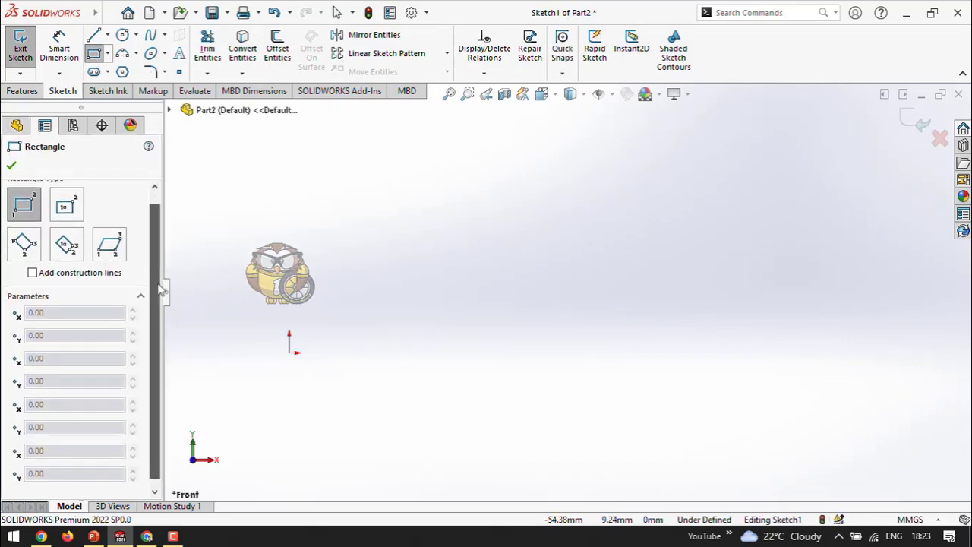
scroll(162, 272, "up", 1)
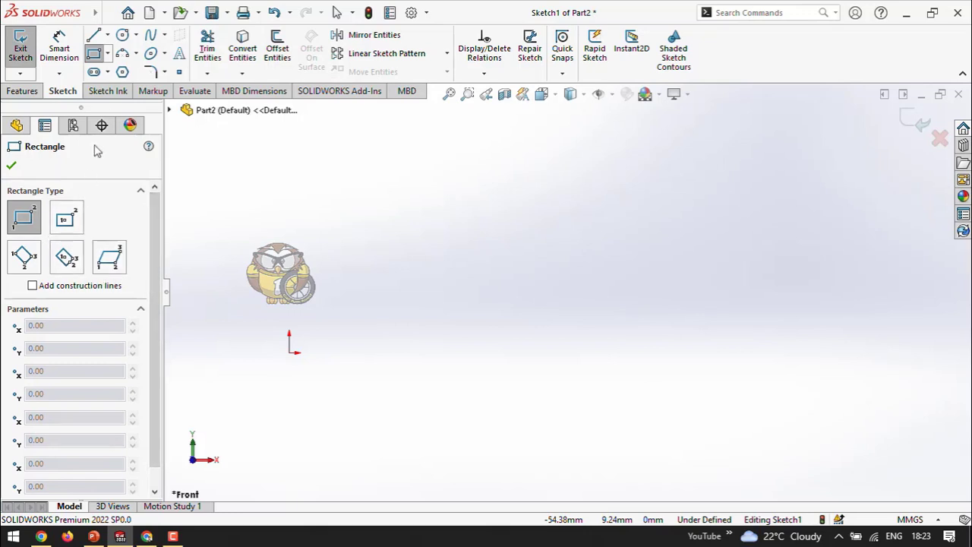
left_click(109, 54)
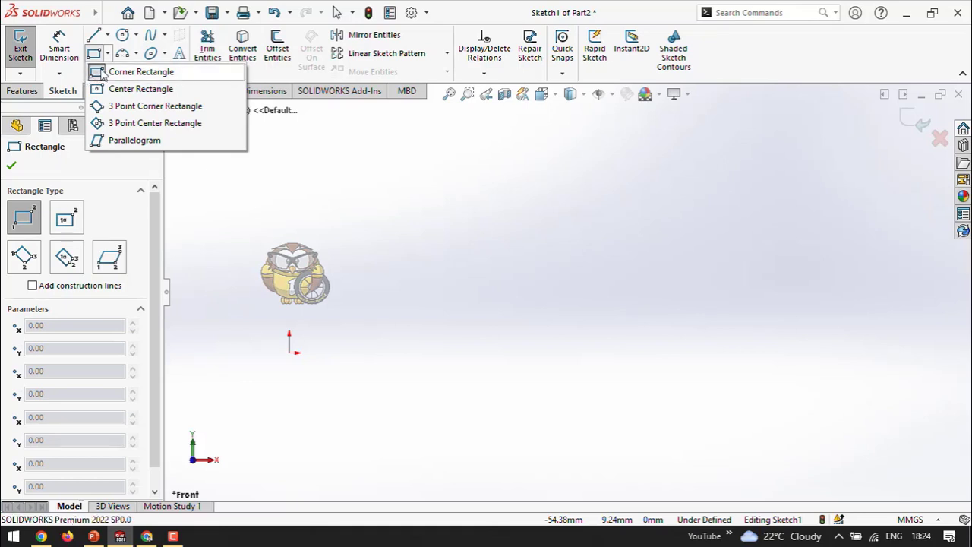
left_click(30, 222)
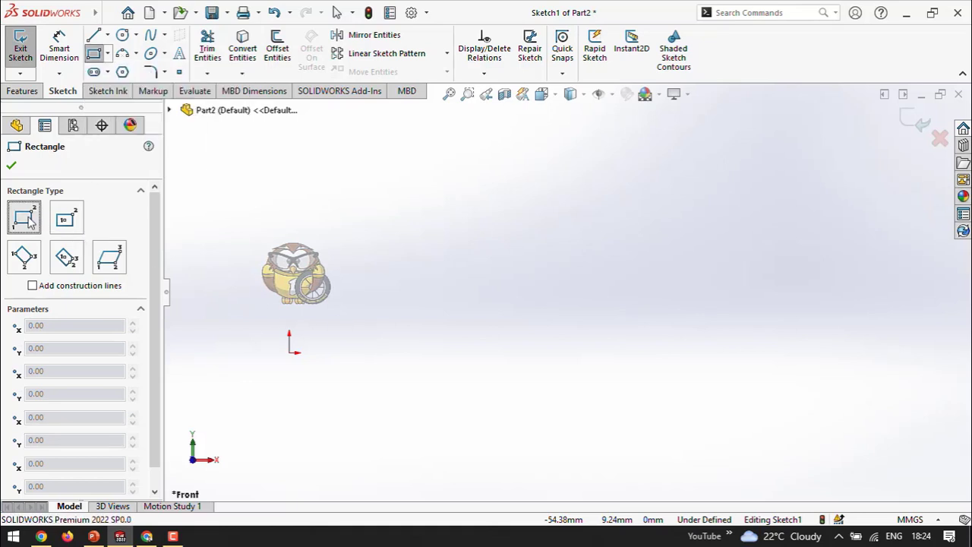
left_click(289, 352)
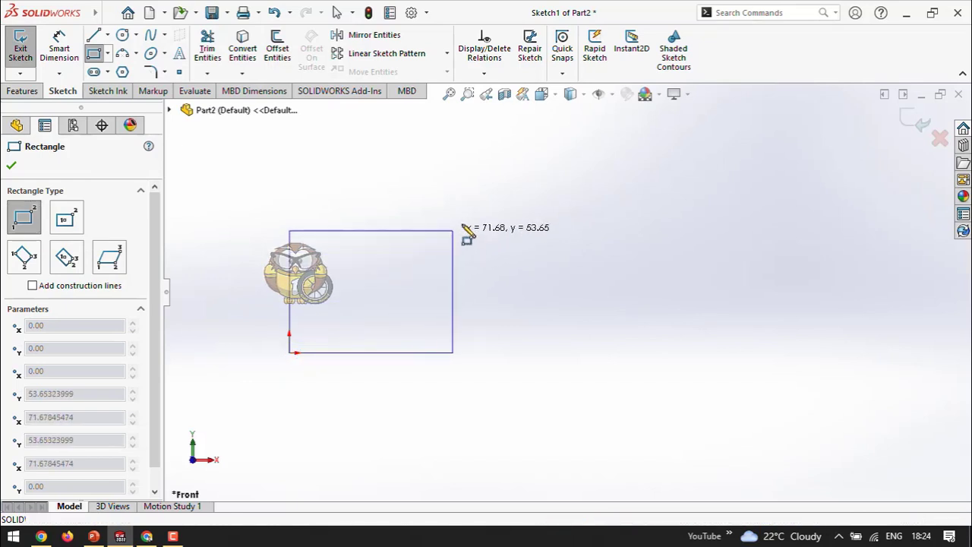
left_click(477, 218)
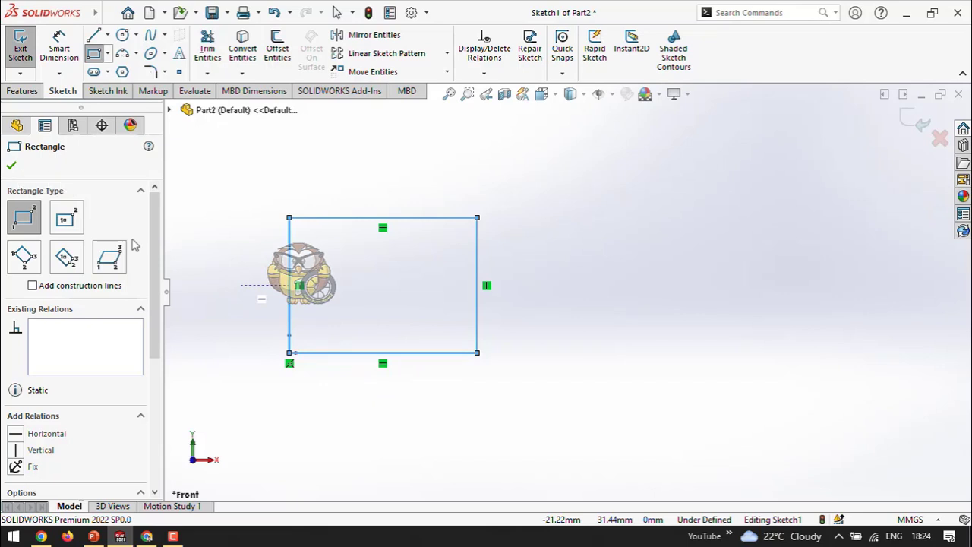
key("Escape")
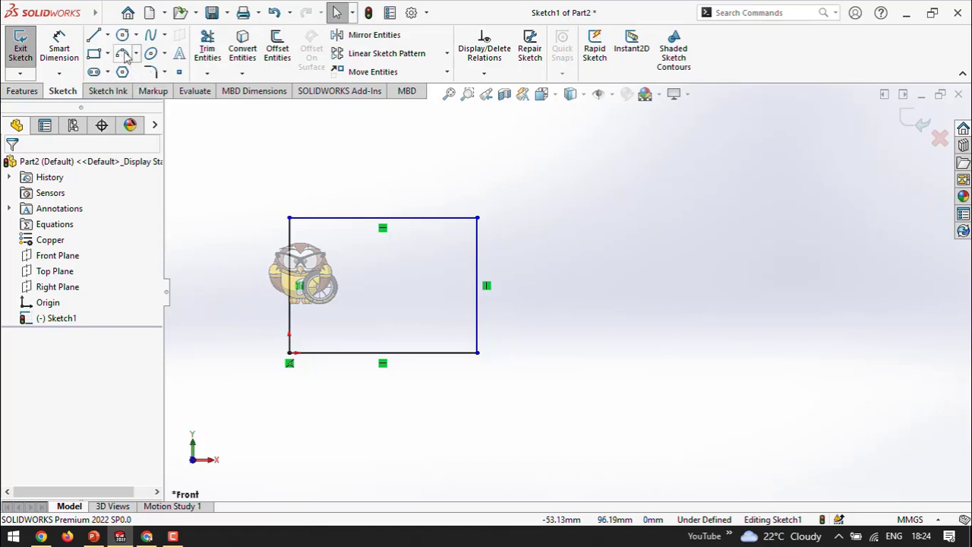
Draw a second, slightly smaller Corner Rectangle beside the first, detached from the origin, and end the command
left_click(96, 55)
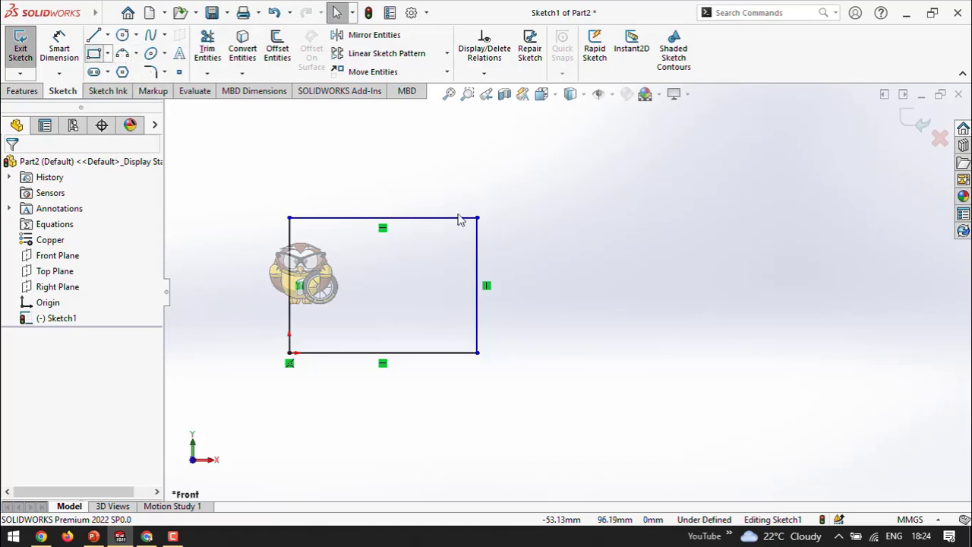
left_click(594, 348)
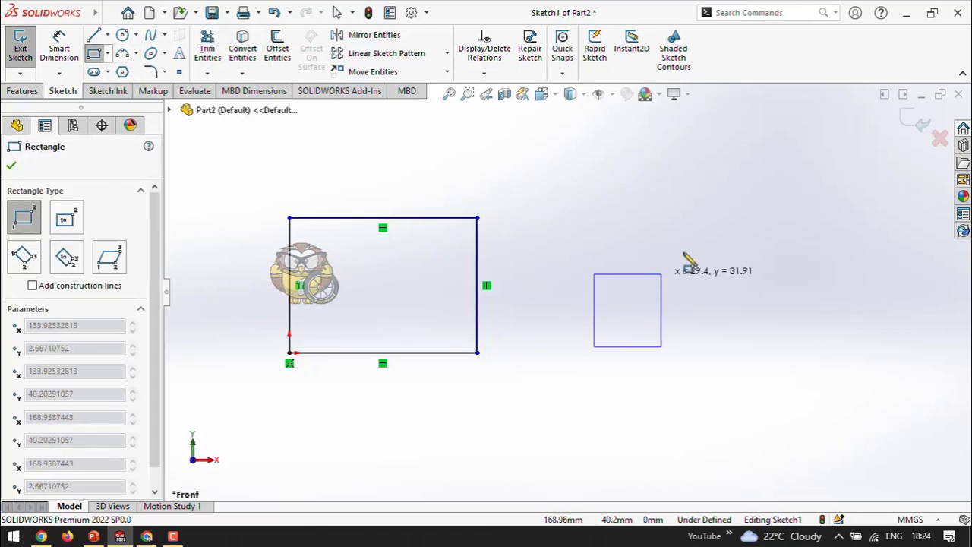
left_click(773, 218)
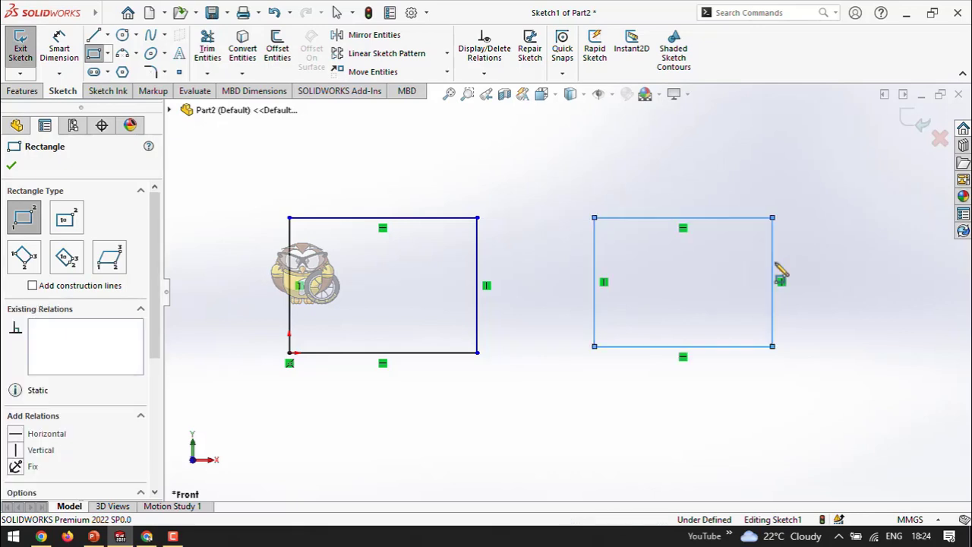
right_click(839, 301)
left_click(807, 300)
left_click(829, 258)
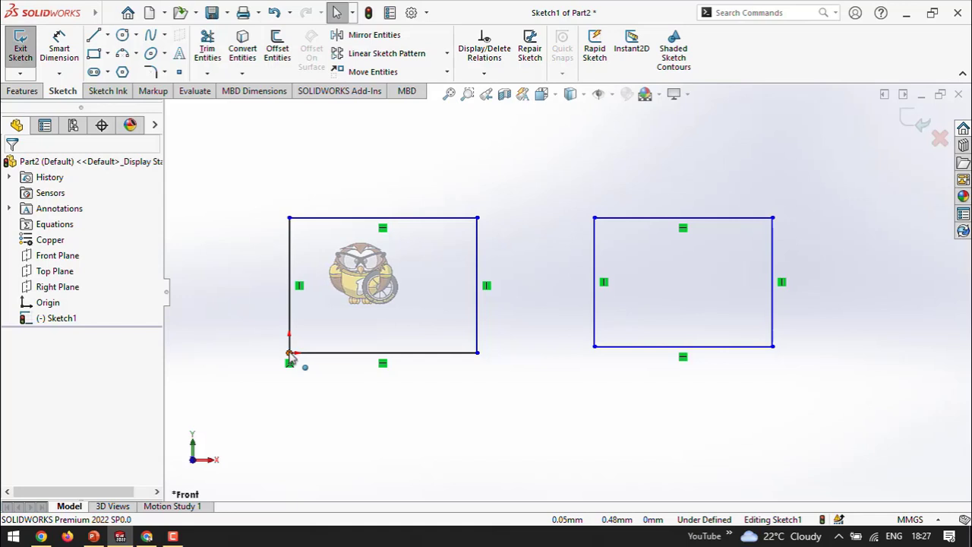
Dimension the upper horizontal edge of the rectangle at the origin, accepting its drawn length and placing the dimension above it
left_click(59, 47)
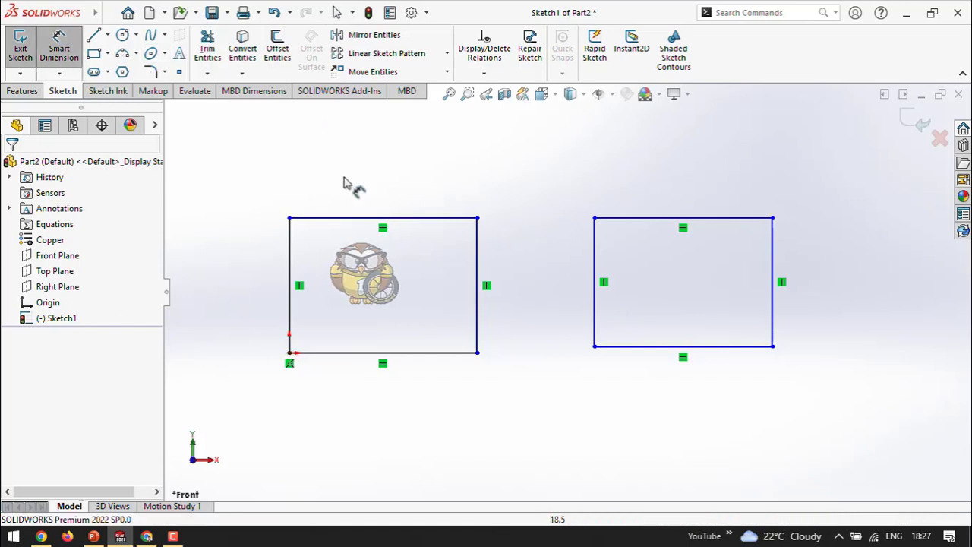
left_click(361, 218)
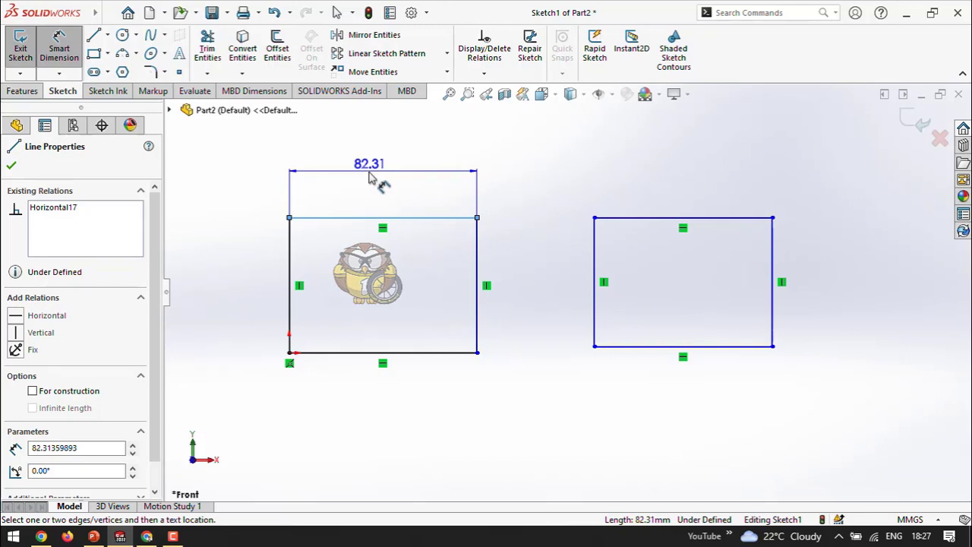
left_click(404, 185)
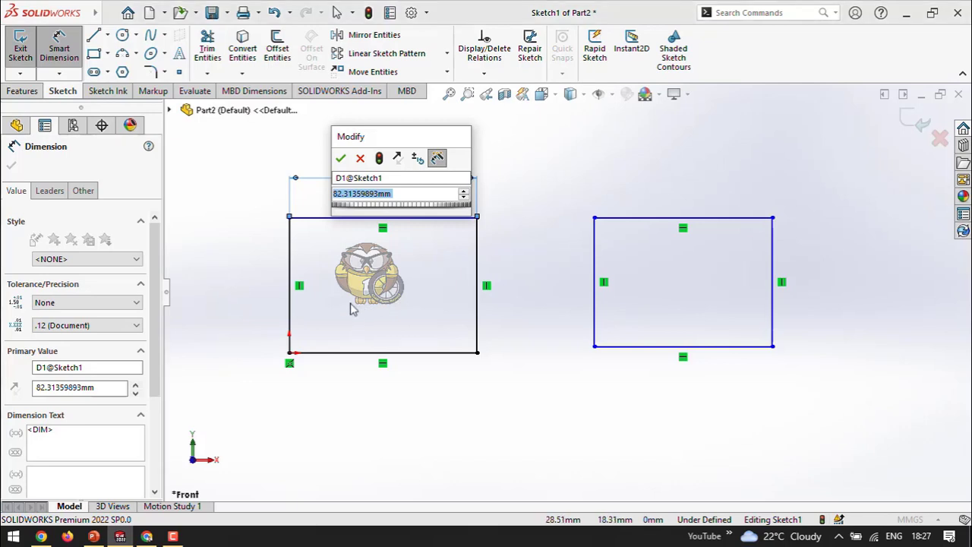
left_click(340, 158)
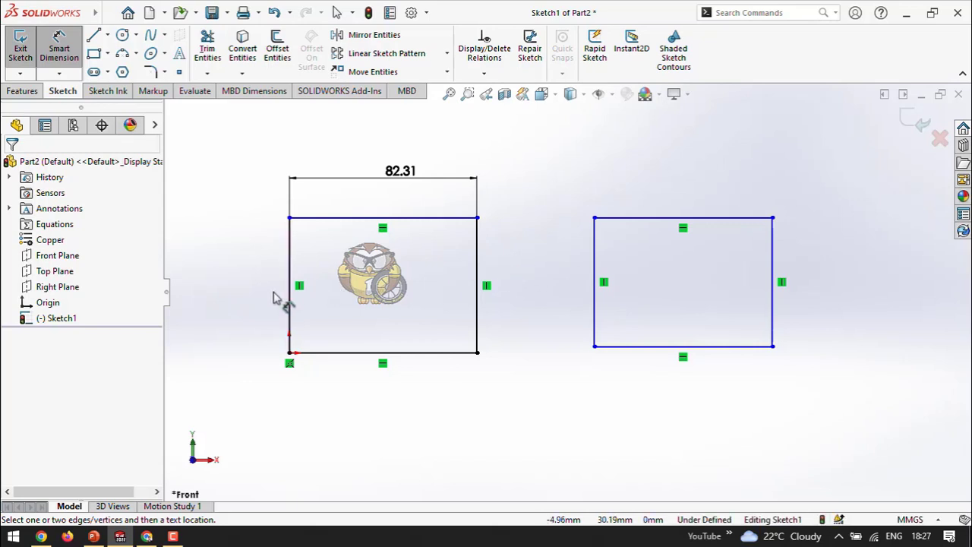
Dimension the vertical edge farthest from the origin on the same rectangle, accepting its drawn length, and end Smart Dimension
left_click(478, 297)
left_click(534, 289)
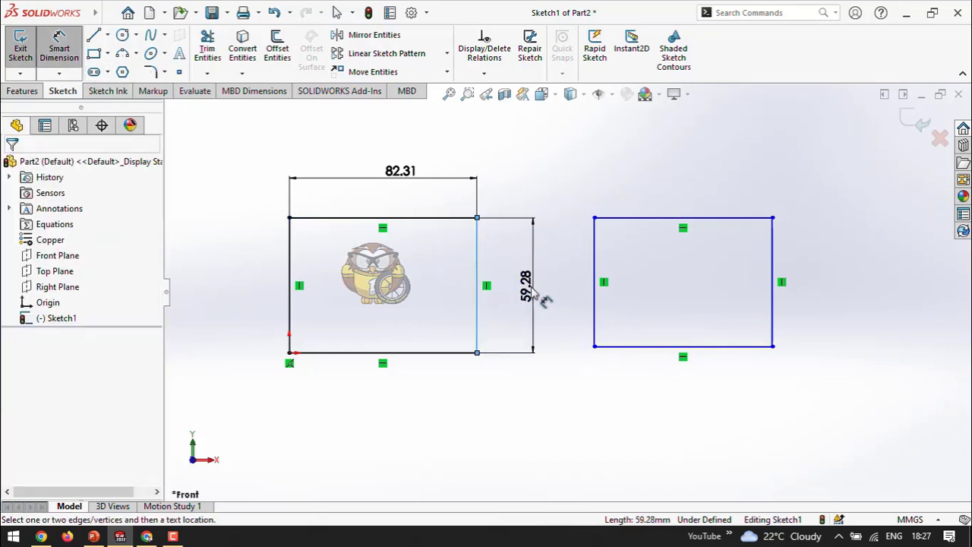
left_click(531, 289)
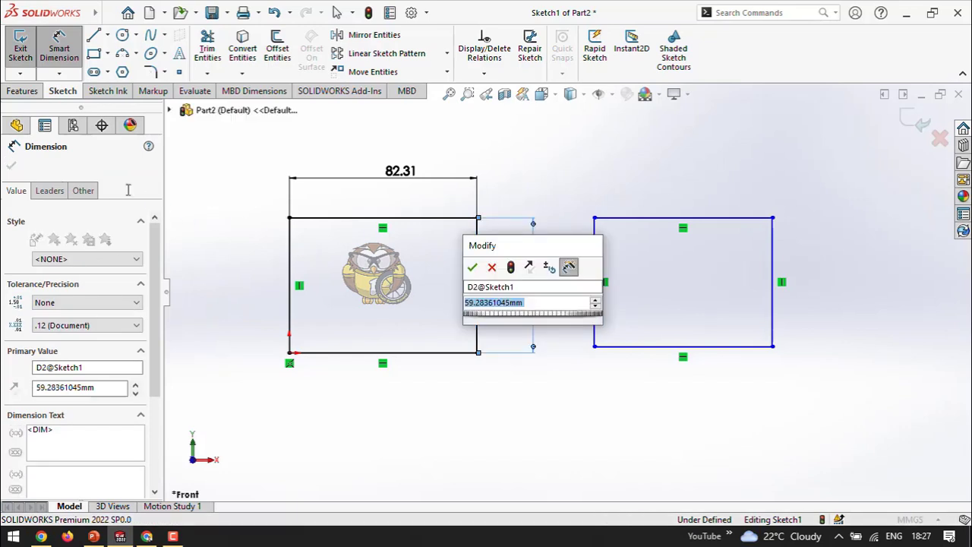
left_click(472, 267)
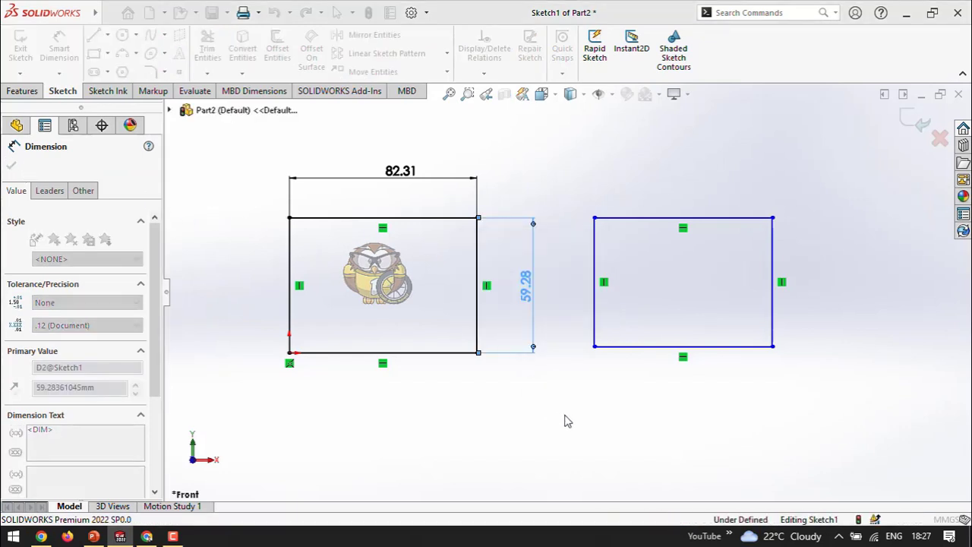
left_click(574, 423)
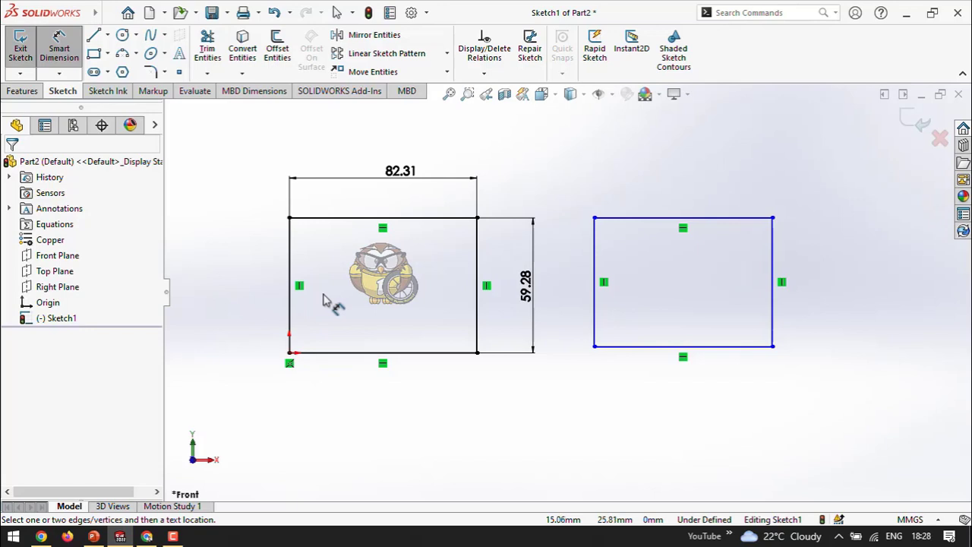
key("Escape")
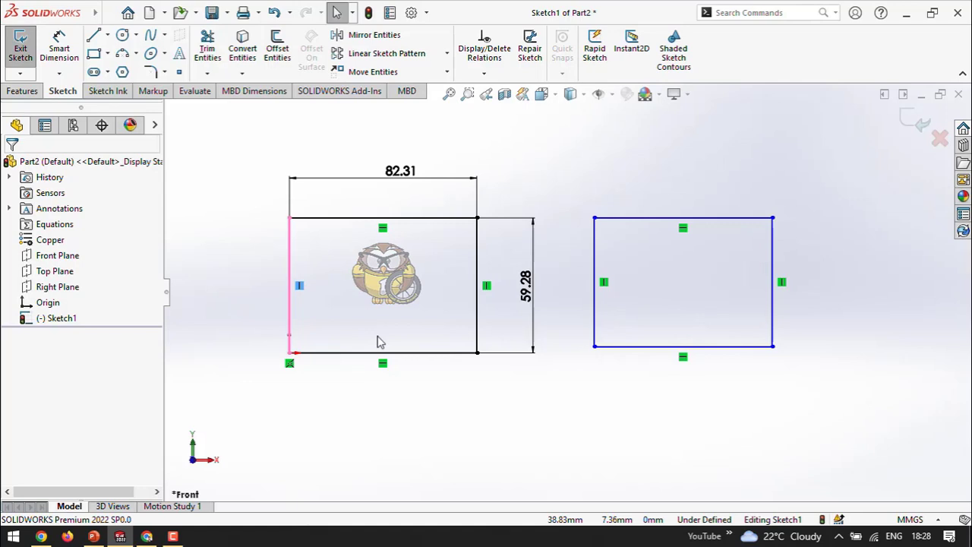
Delete the vertical relation of the edge through the origin and move the rectangle's upper outer corner outward so that edge slopes
left_click(299, 287)
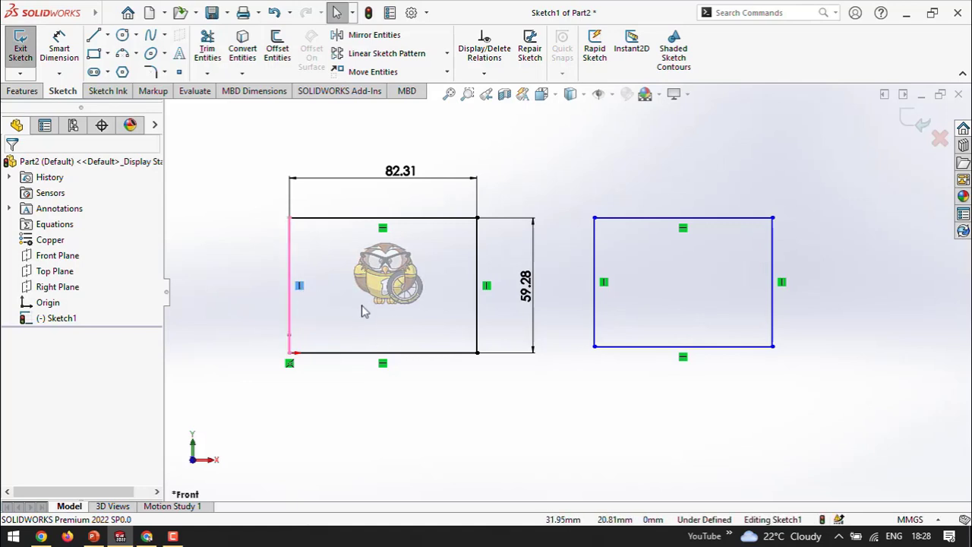
key("Delete")
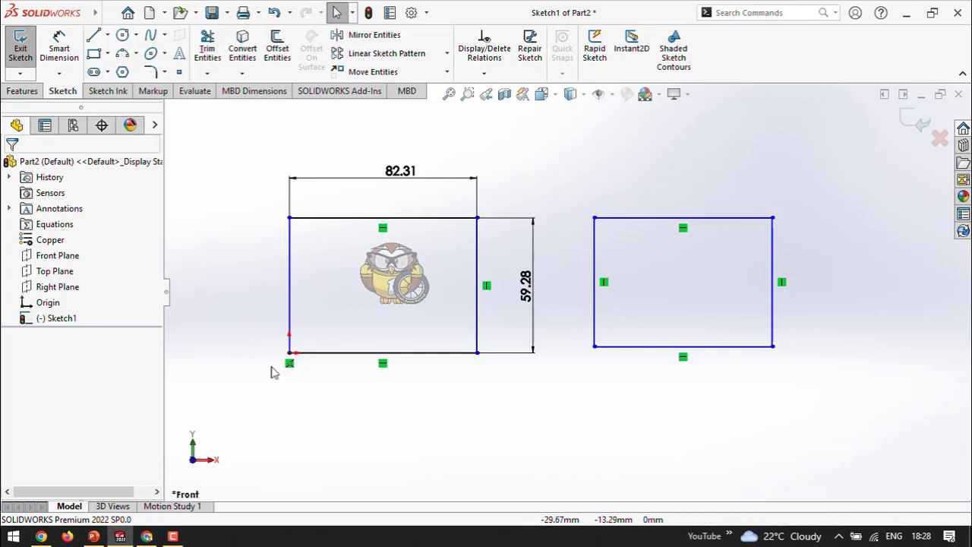
left_click(477, 218)
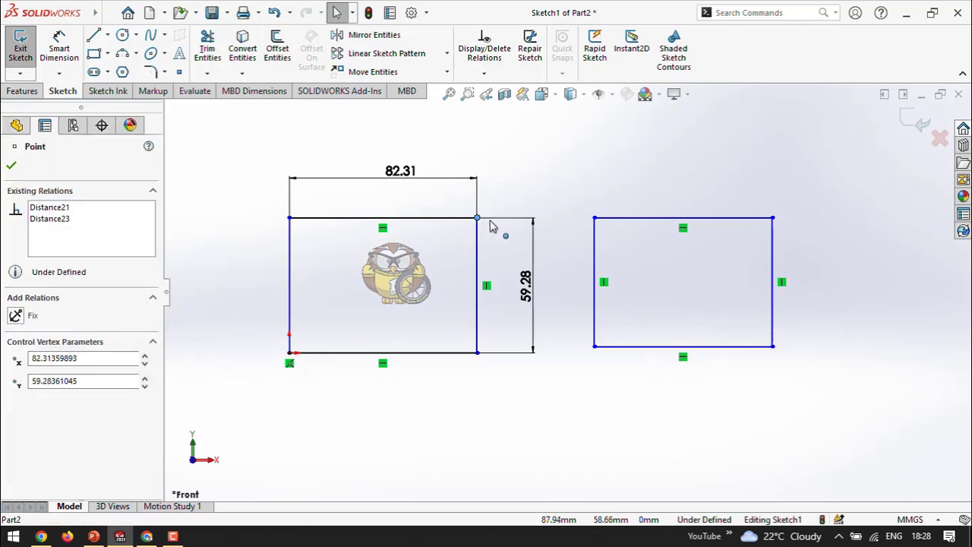
left_click_drag(480, 266, 490, 293)
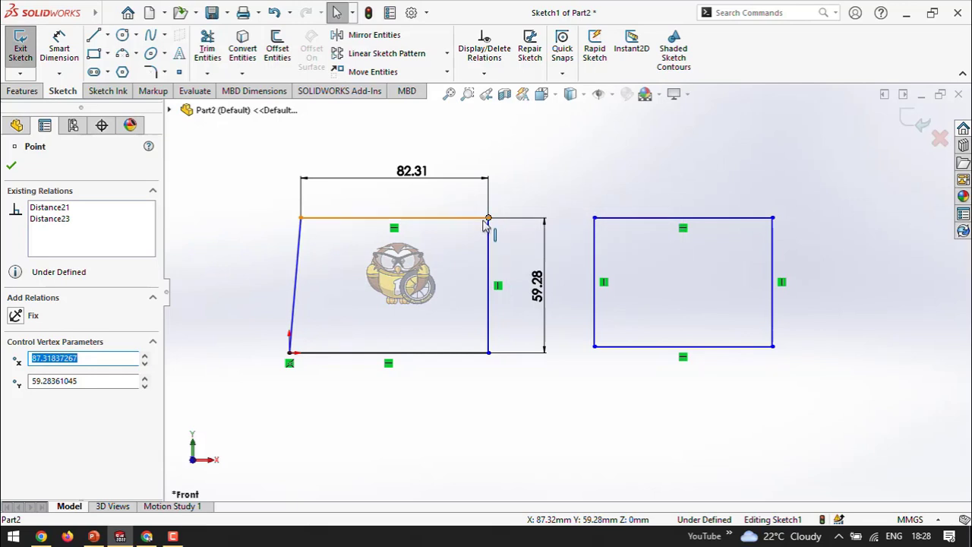
left_click(255, 304)
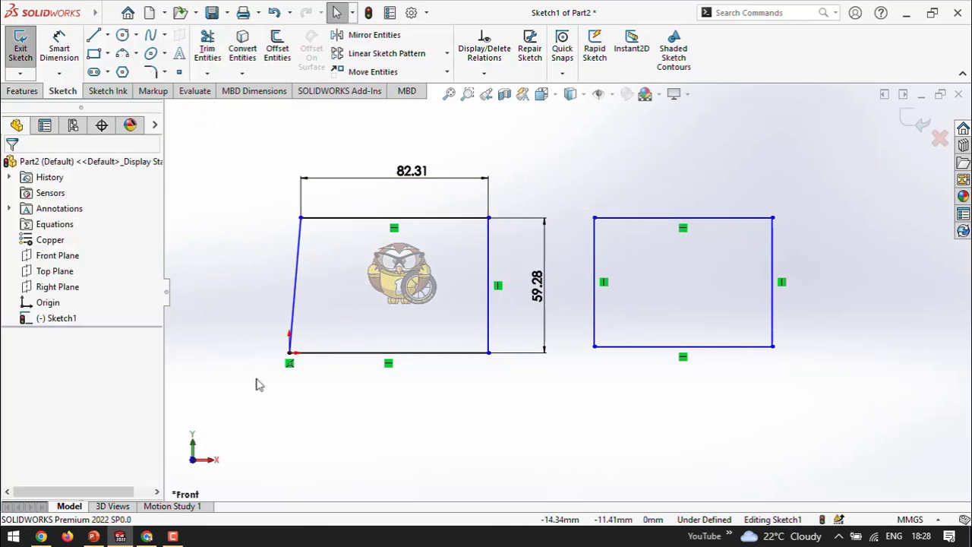
Add a Vertical relation to the sloping edge that starts at the origin, and deselect it
left_click(297, 295)
left_click(17, 337)
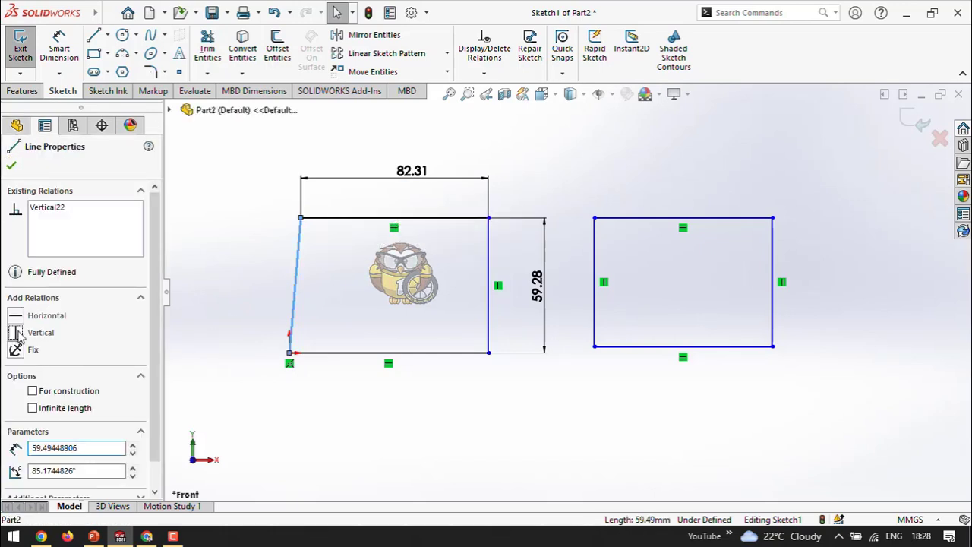
left_click(328, 446)
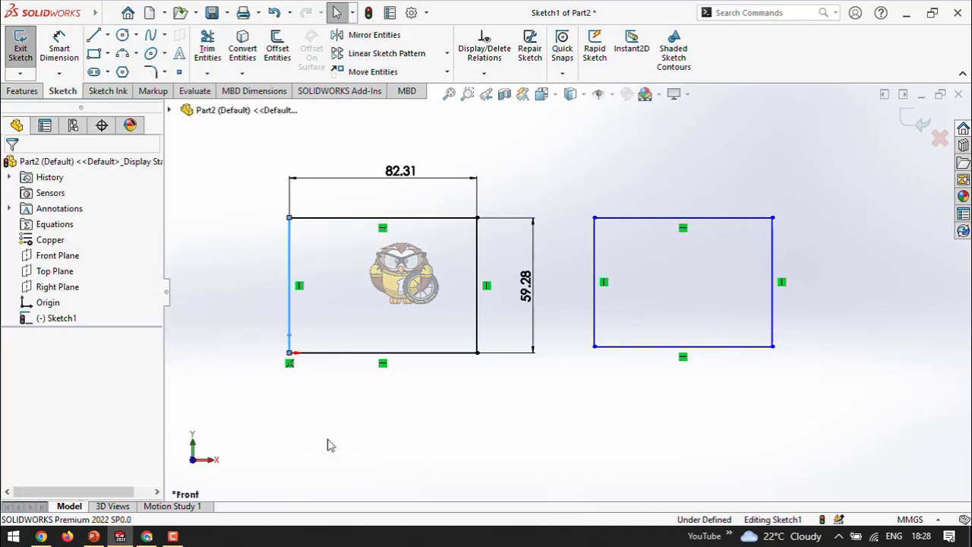
Try to move the dimensioned rectangle's upper outer corner, and move the undimensioned rectangle's upper outer corner inward to narrow it
left_click(477, 219)
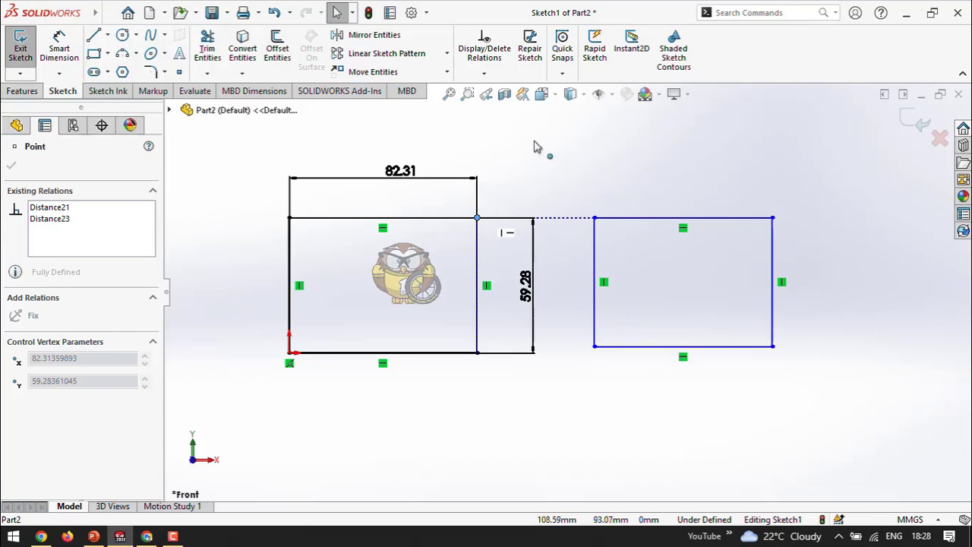
left_click(407, 400)
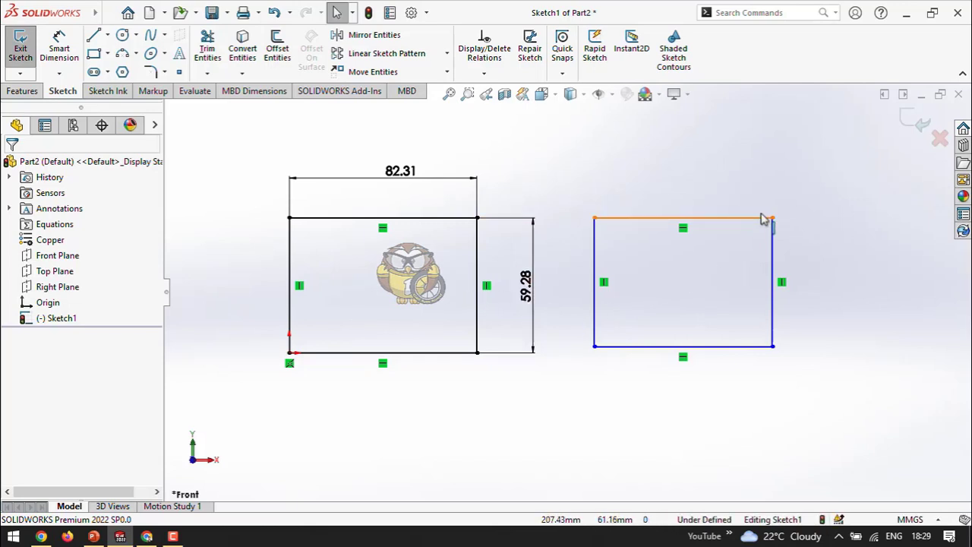
left_click_drag(771, 219, 748, 218)
left_click(634, 283)
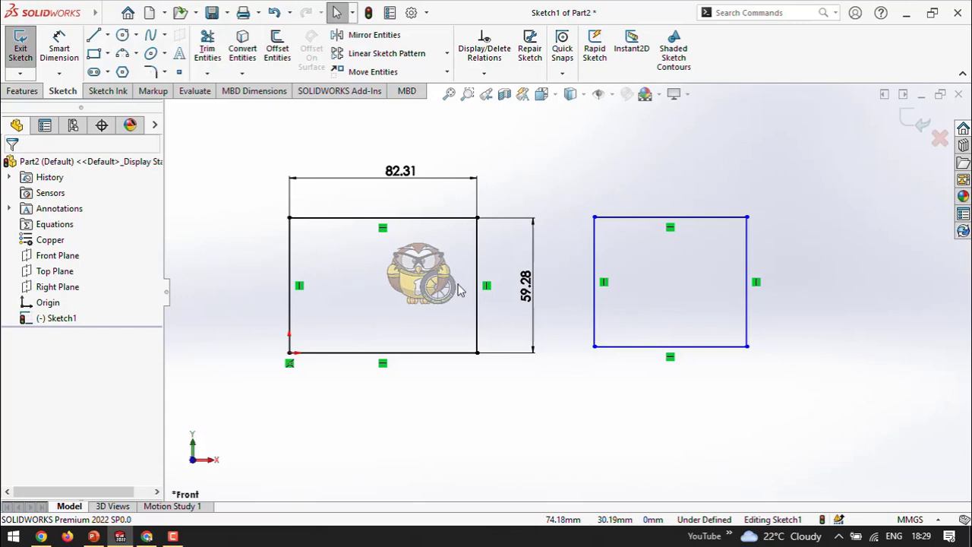
Move the height dimension inside the rectangle at the origin and delete the vertical relation of its edge through the origin
left_click_drag(529, 302, 443, 287)
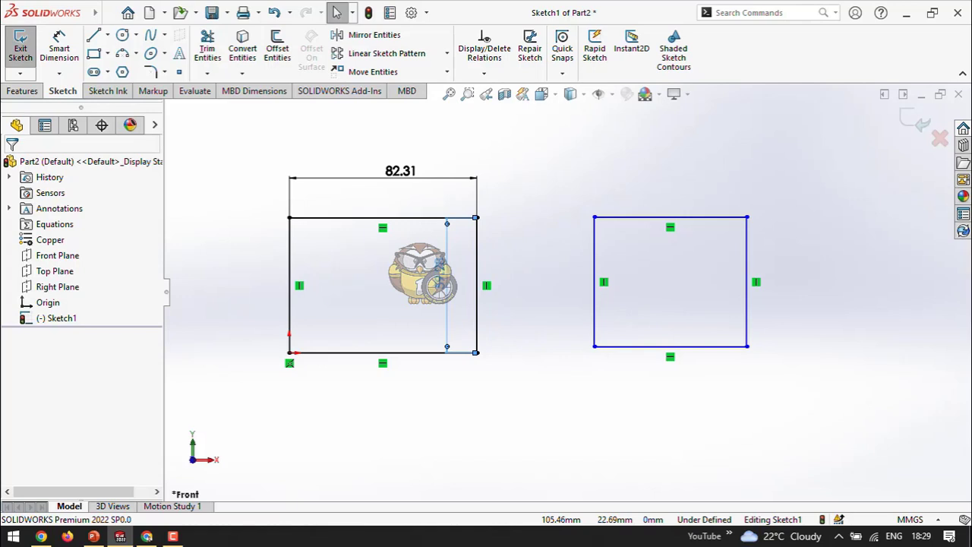
left_click(484, 385)
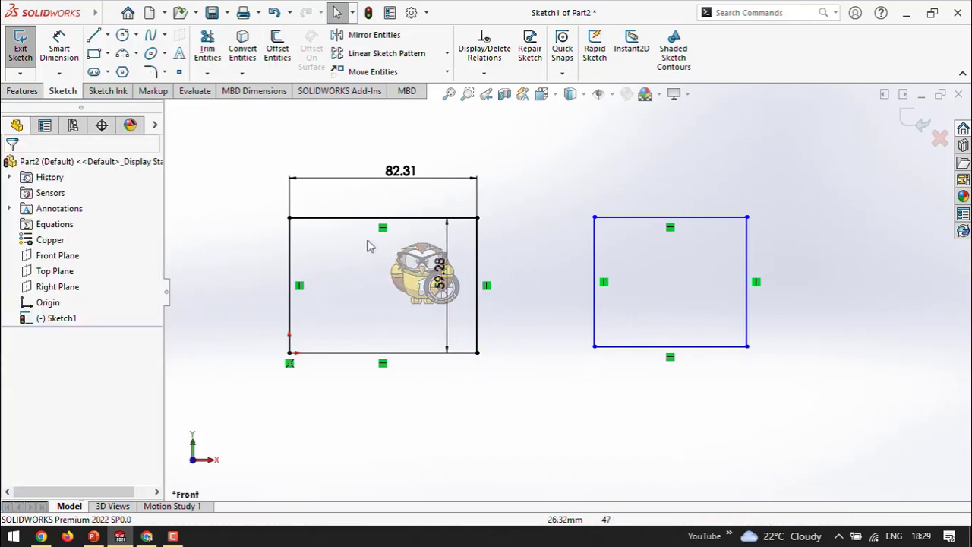
left_click(300, 287)
key("Delete")
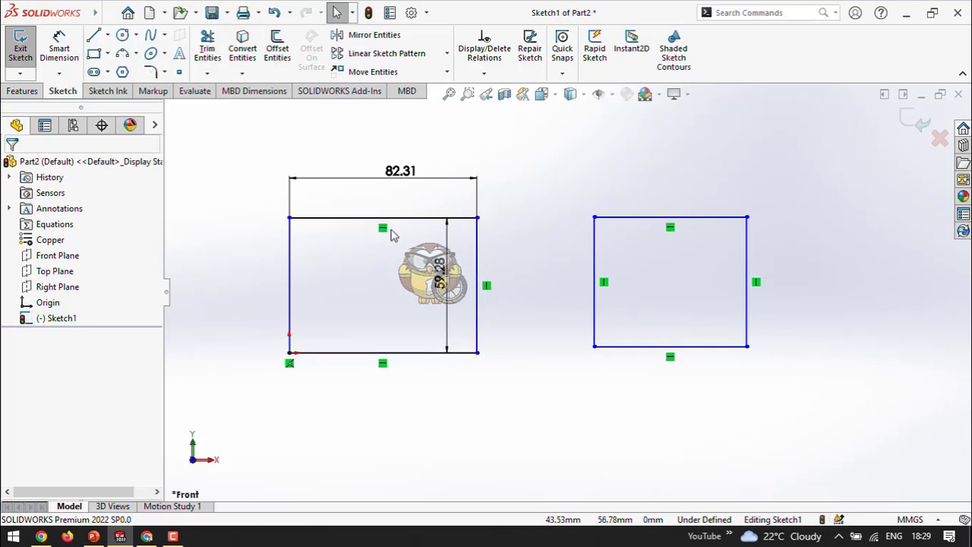
Try to add a Vertical relation to the edge through the origin by picking its midpoint, and clear the selection
left_click(289, 286)
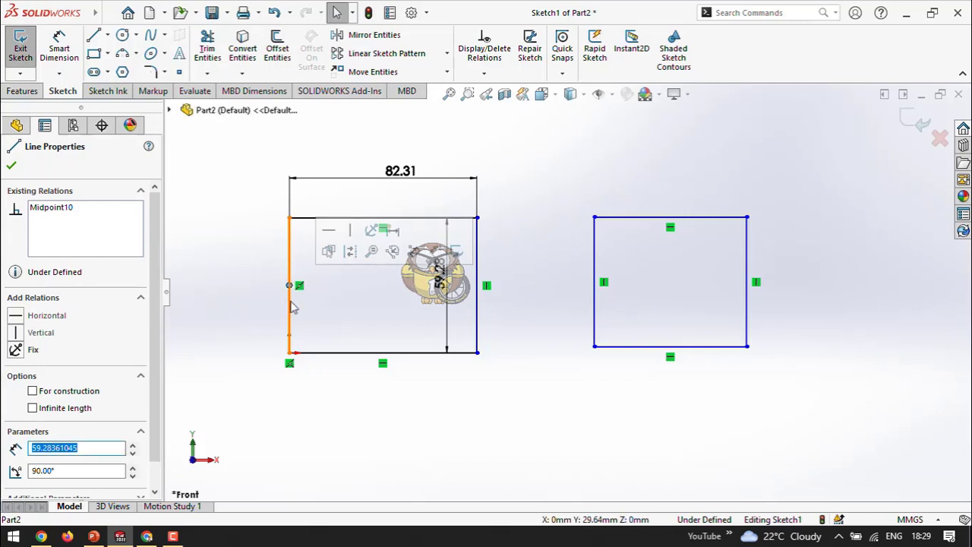
left_click(16, 335)
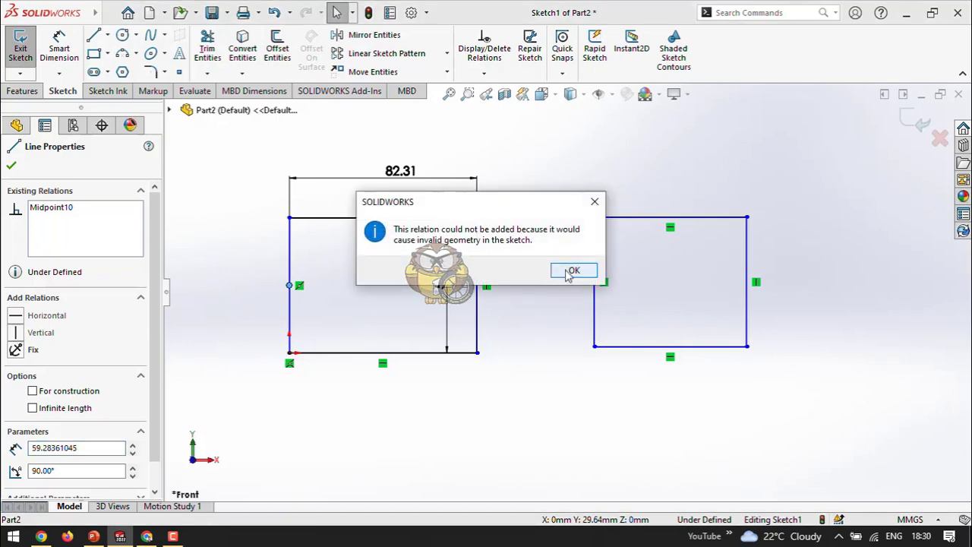
left_click(571, 269)
left_click(332, 439)
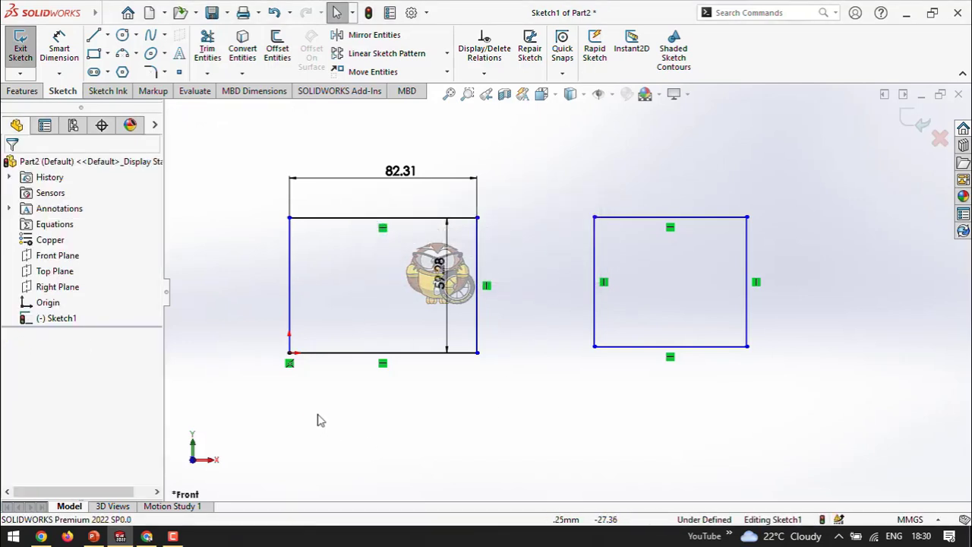
Add a Vertical relation to the rectangle's edge through the origin, picked away from its midpoint, and delete that relation again
left_click(294, 317)
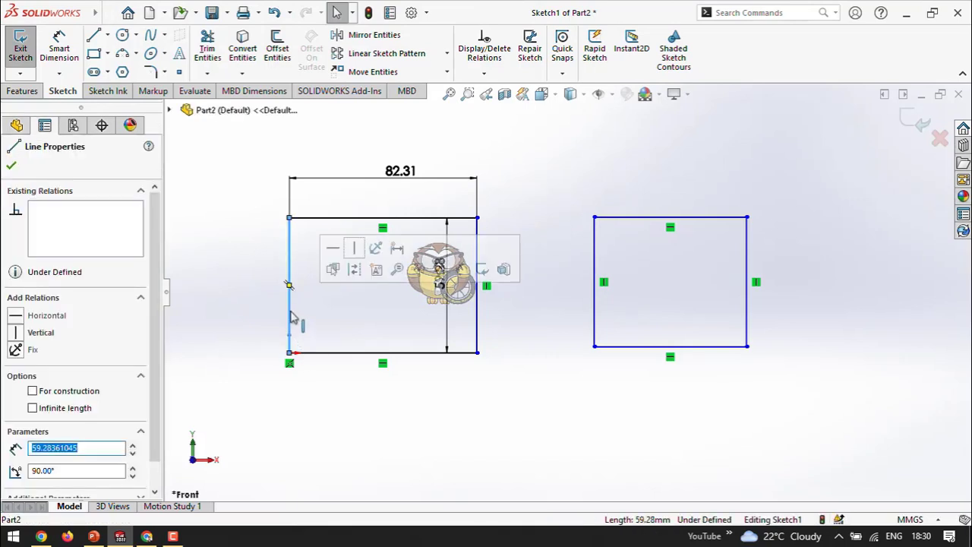
left_click(16, 333)
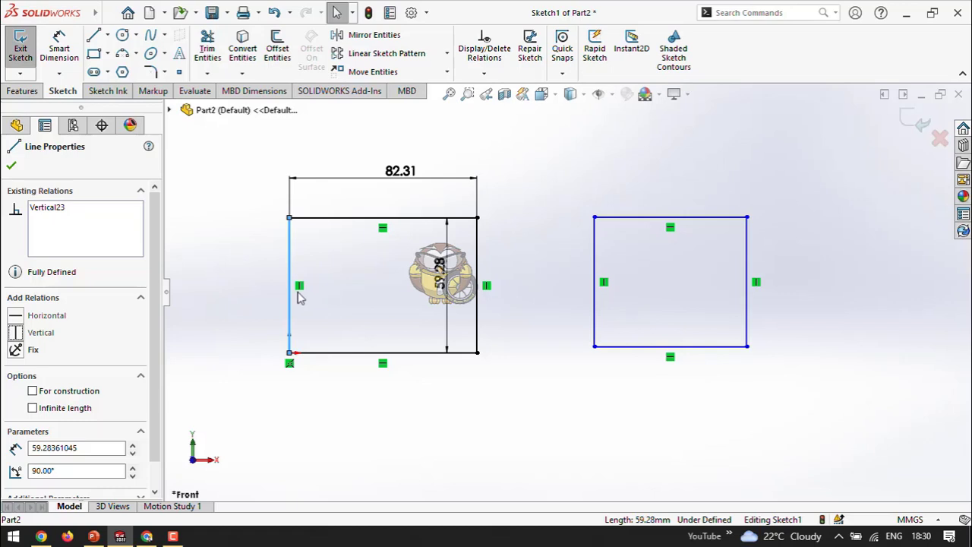
left_click(214, 412)
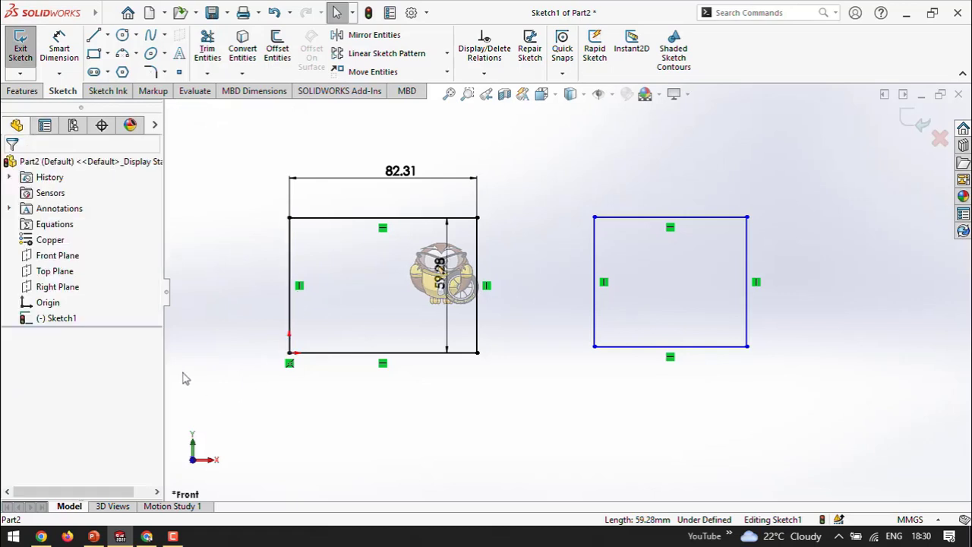
left_click(290, 282)
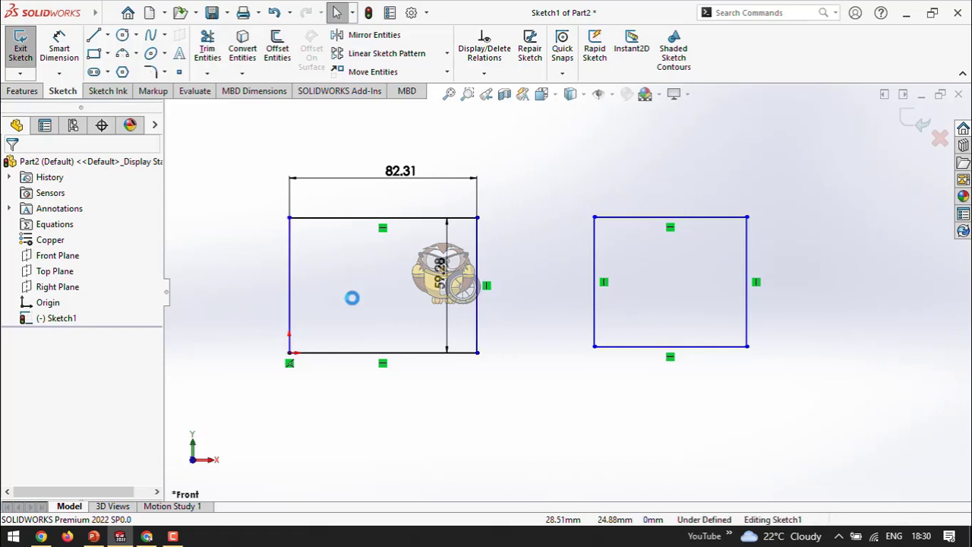
Try once more to make the edge through the origin vertical with its midpoint picked, and deselect it
left_click(289, 286)
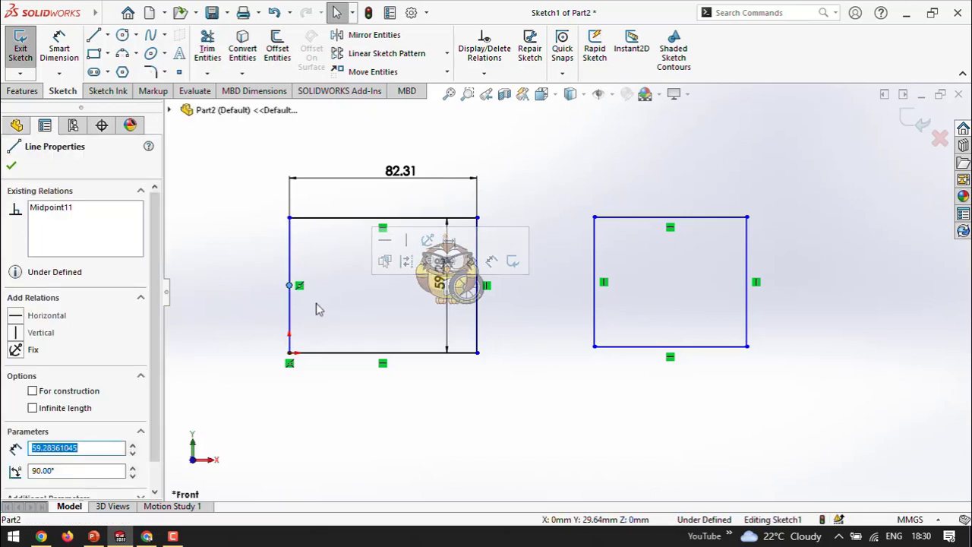
left_click(38, 333)
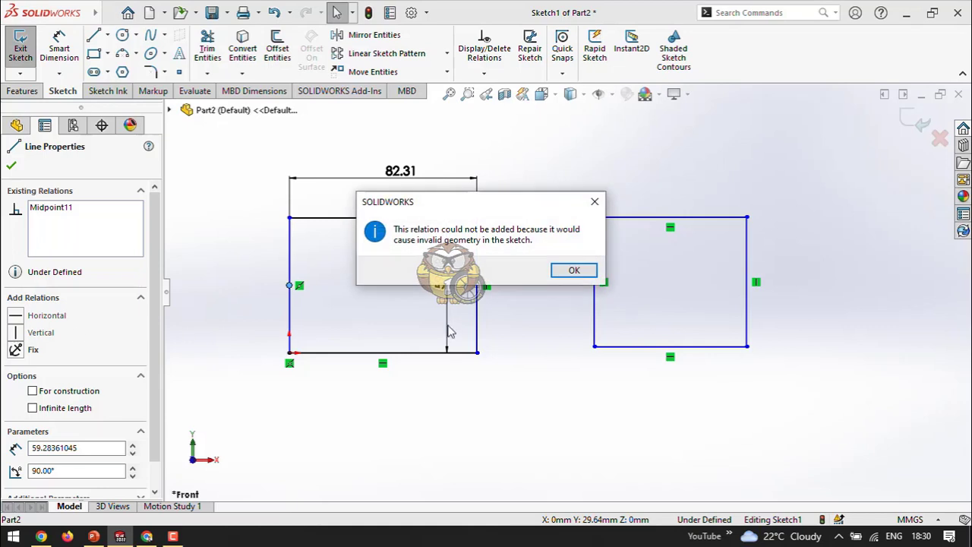
left_click(571, 270)
left_click(357, 331)
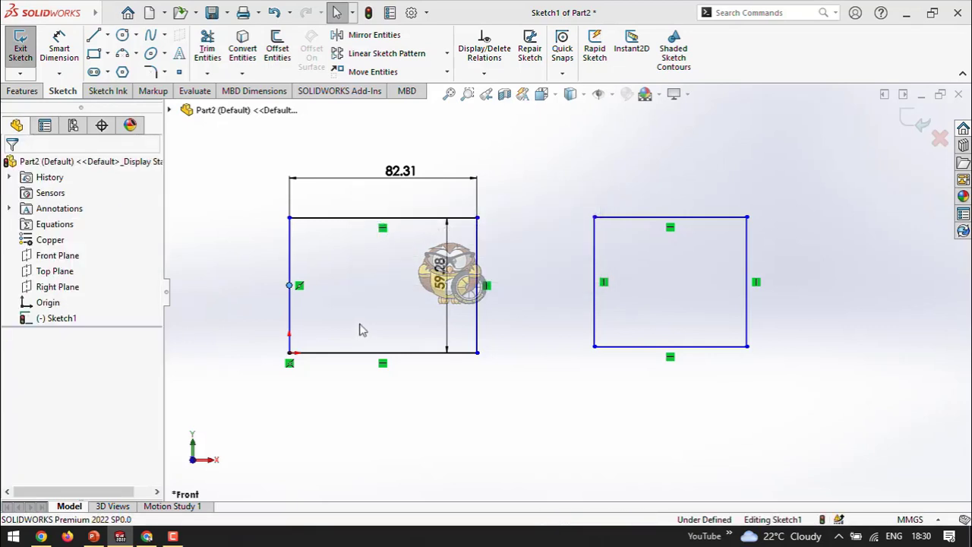
Restore the Vertical relation on the edge through the origin by selecting the line itself, and deselect it
left_click(296, 288)
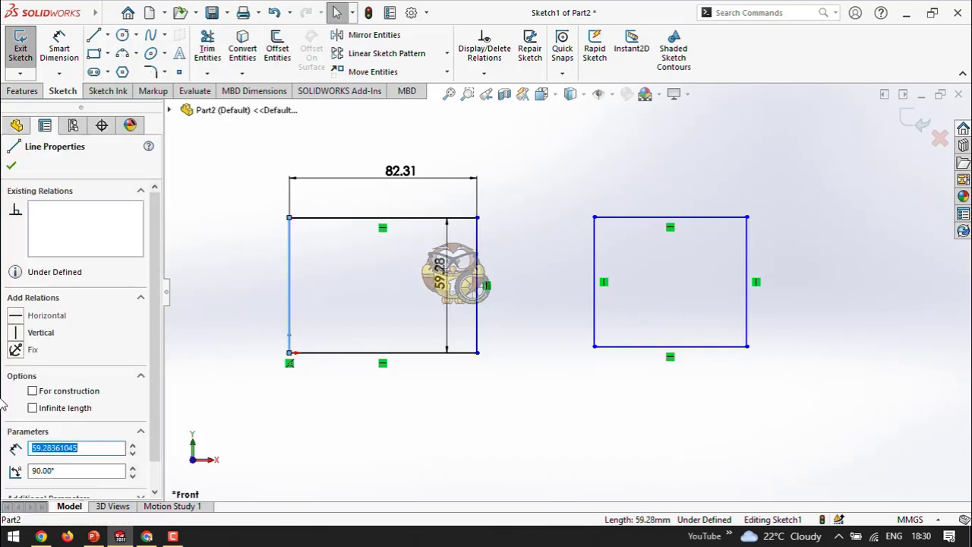
left_click(19, 335)
left_click(346, 456)
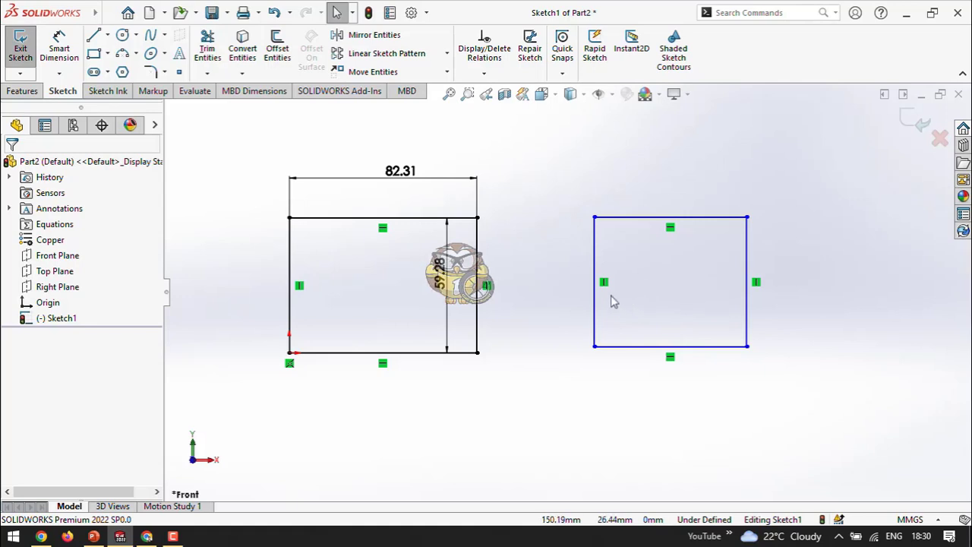
Dimension the width above and the height beside the undimensioned rectangle with Smart Dimension, accepting the drawn sizes
left_click(67, 57)
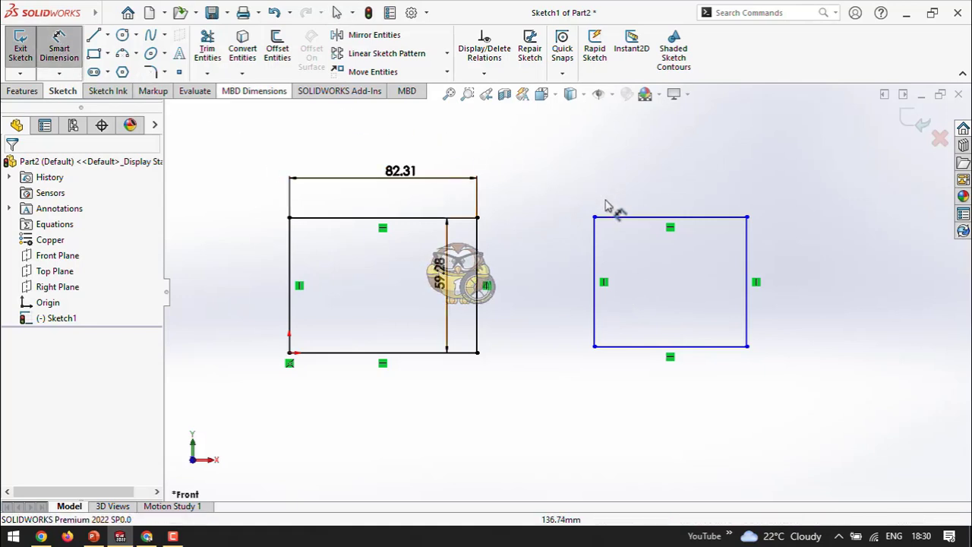
left_click(632, 196)
left_click(645, 182)
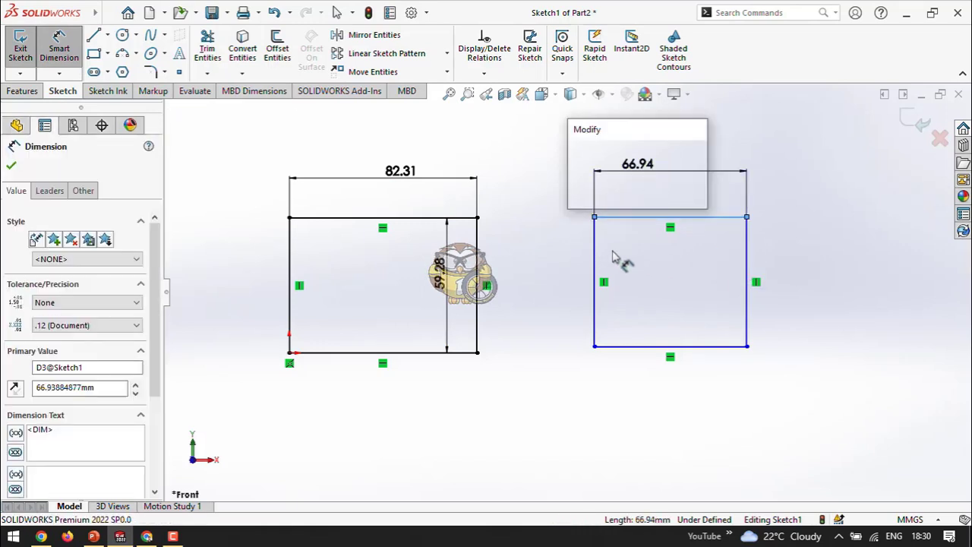
left_click(577, 152)
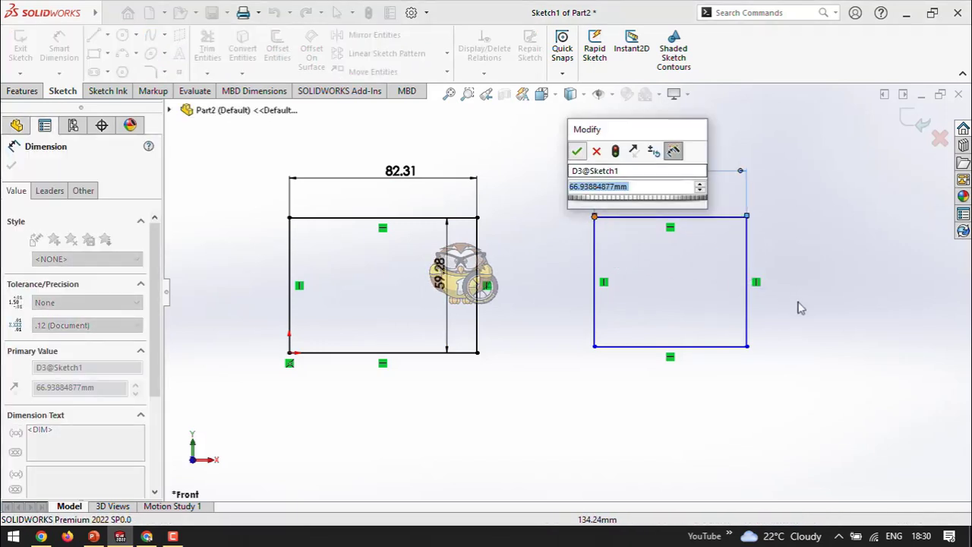
left_click(749, 278)
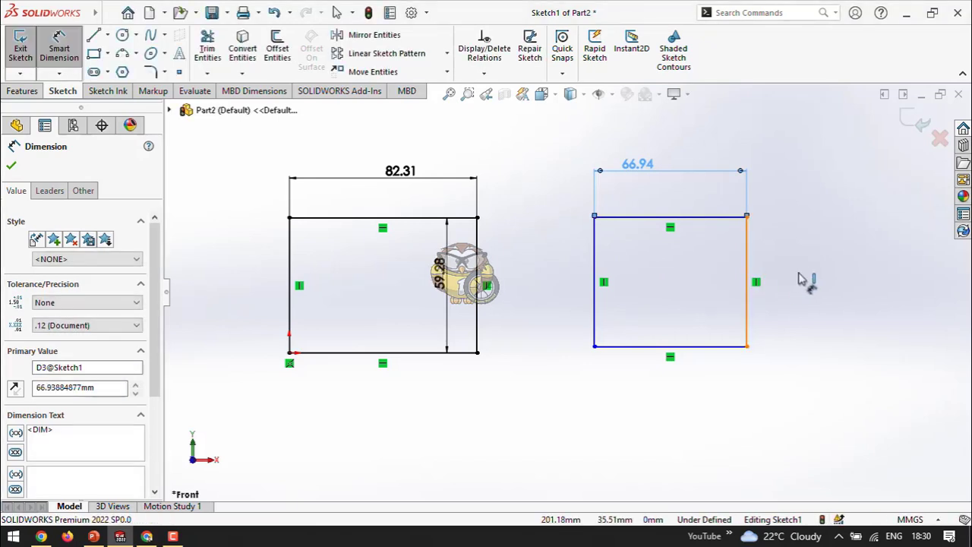
left_click(791, 311)
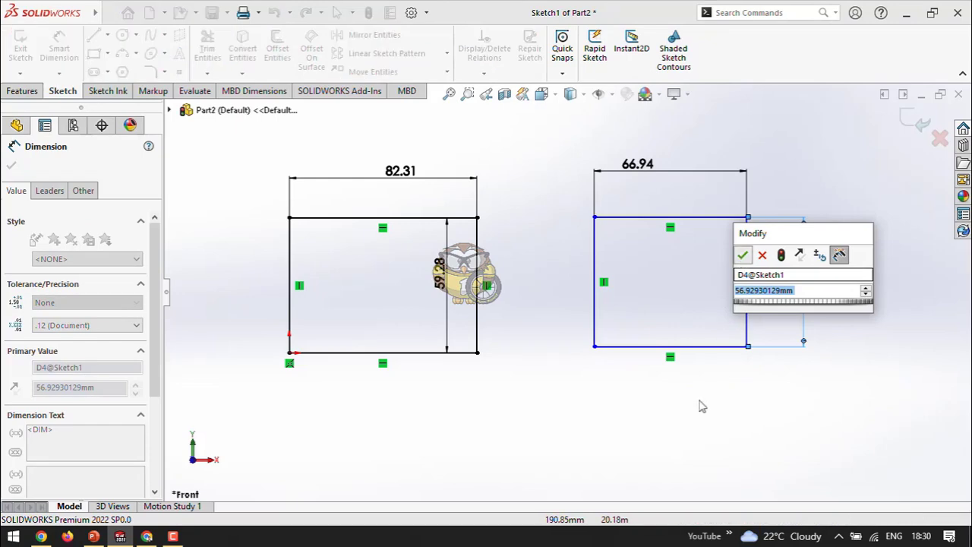
key("Return")
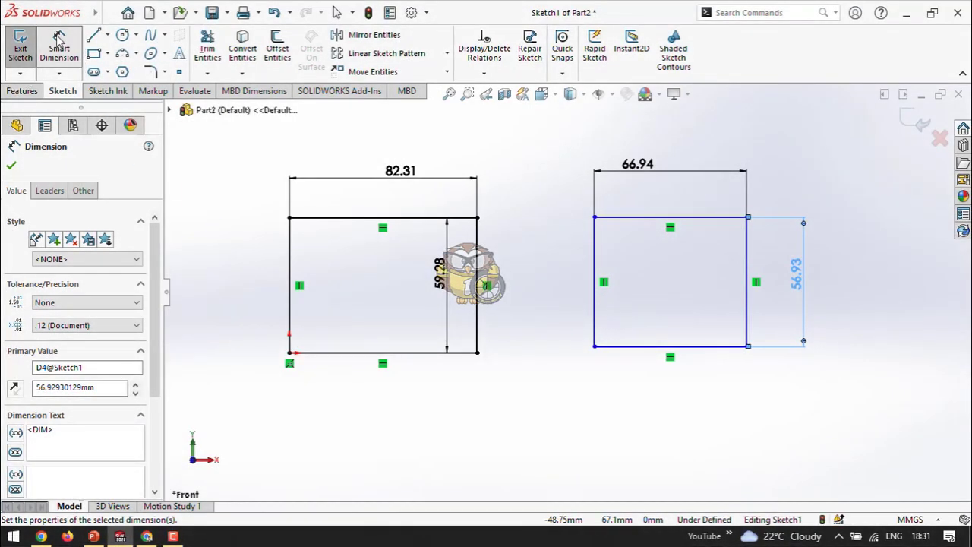
Dimension the horizontal distance from the origin to the second rectangle's nearest lower corner, and delete that dimension
left_click(59, 42)
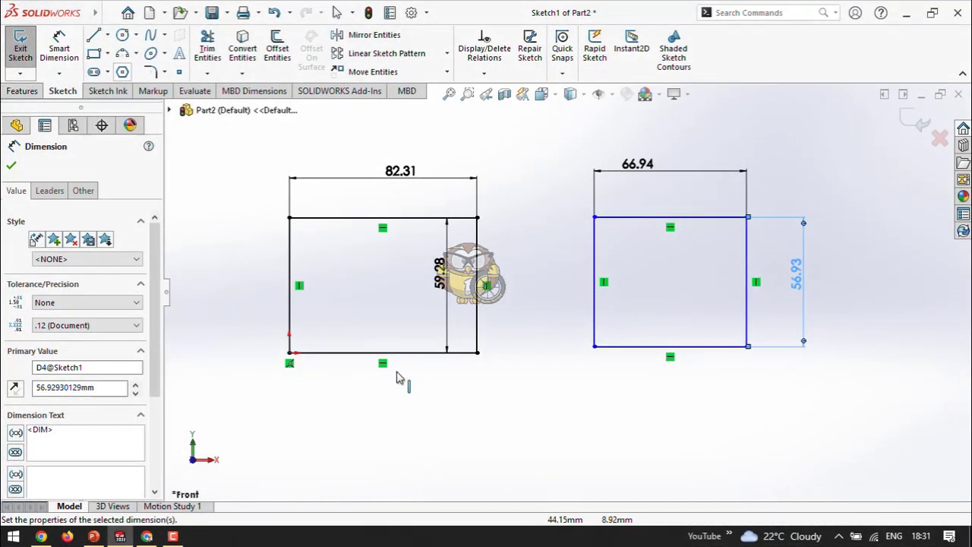
left_click(289, 352)
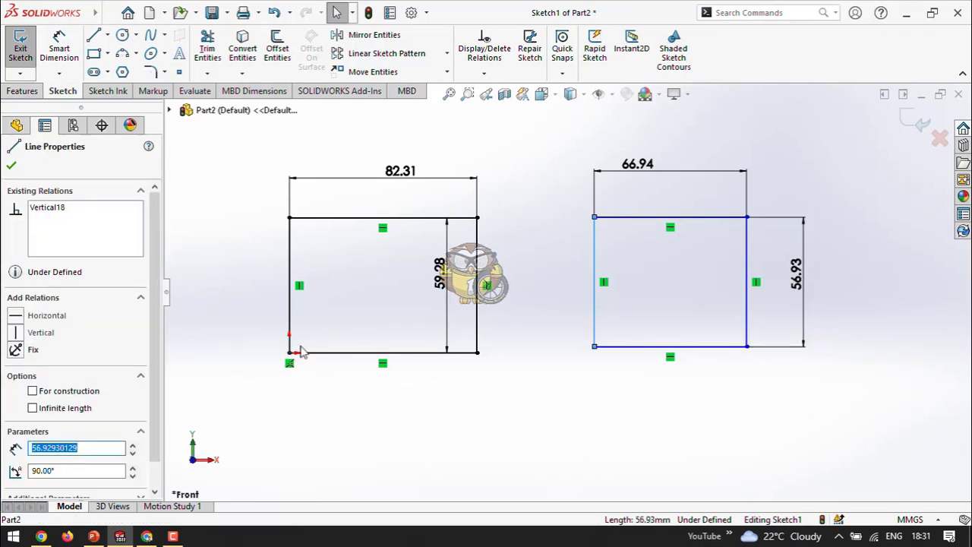
left_click(60, 47)
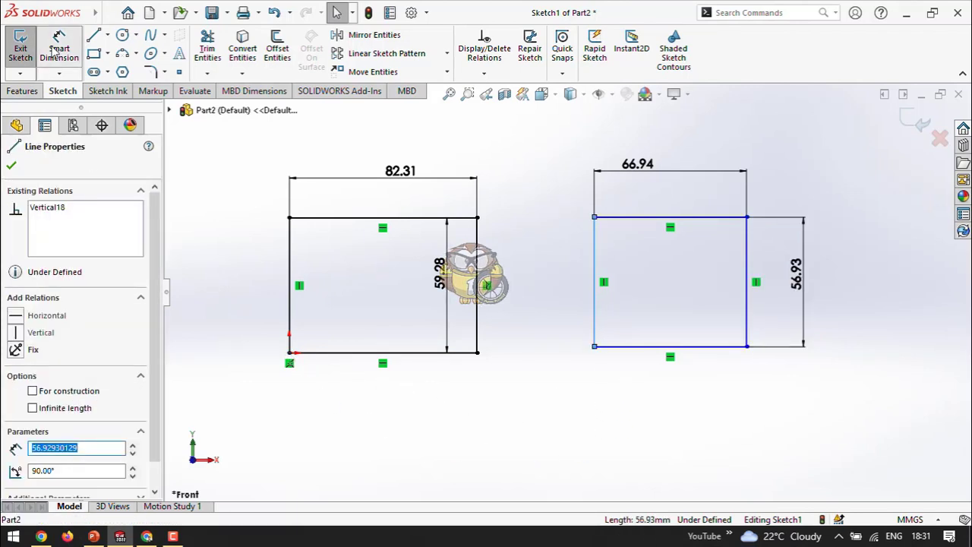
left_click(289, 354)
left_click(594, 346)
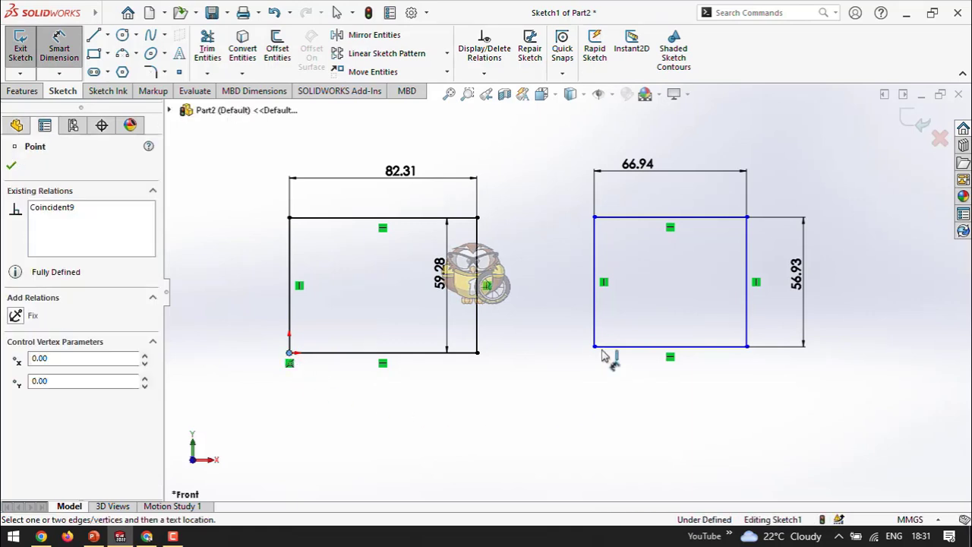
left_click(443, 386)
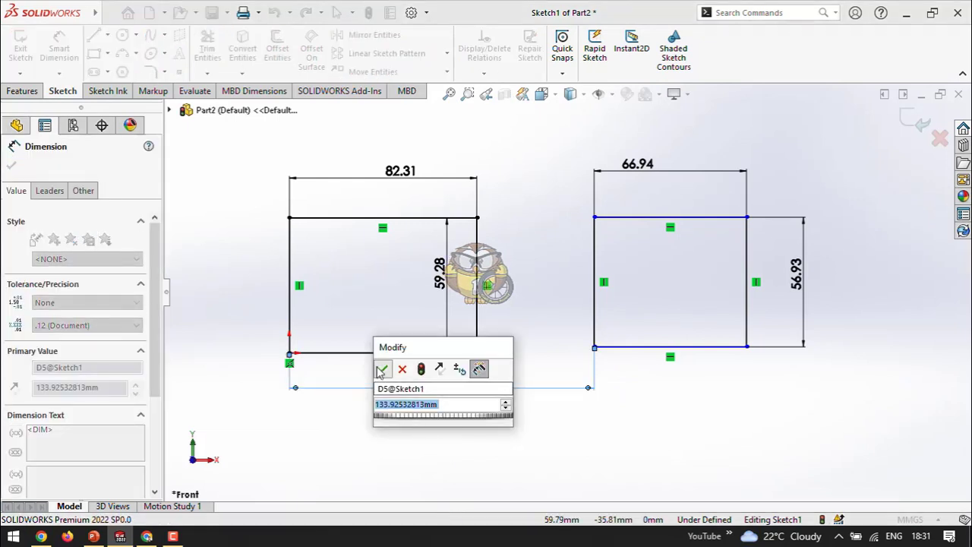
left_click(381, 369)
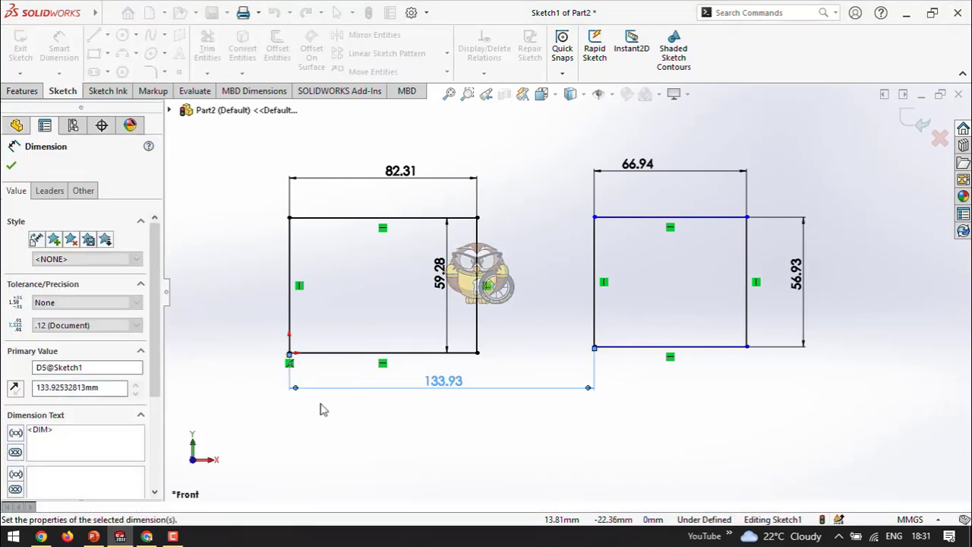
key("Escape")
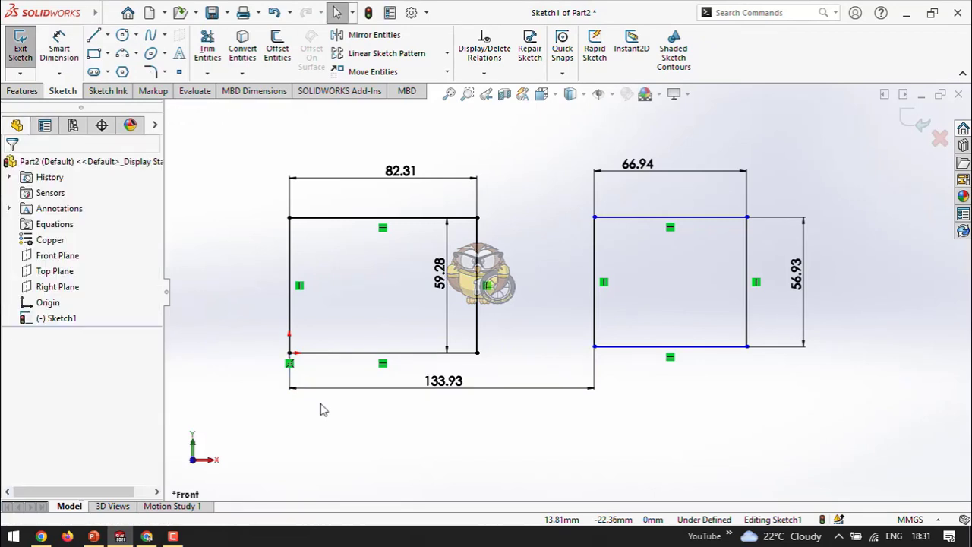
left_click(434, 389)
key("Delete")
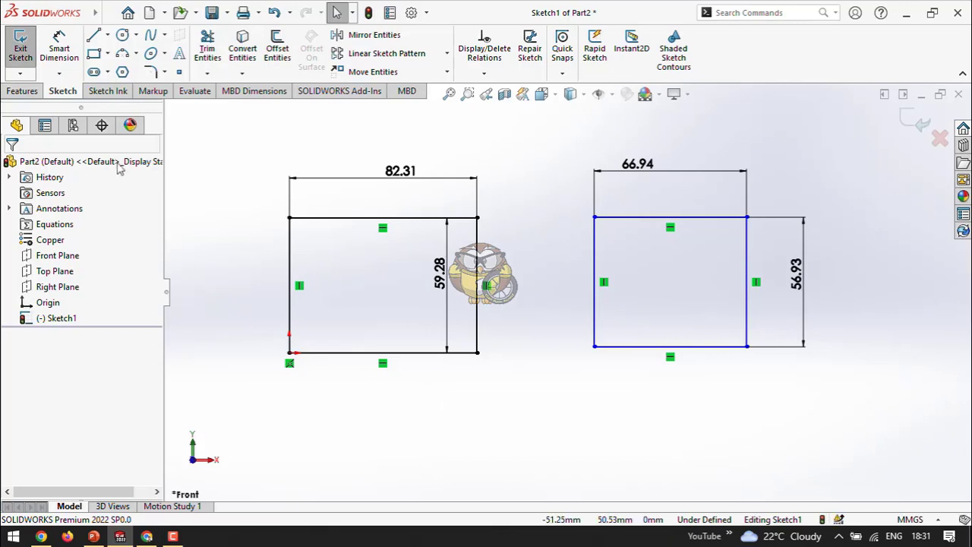
Dimension the horizontal gap between the facing vertical edges of the two rectangles, accepting the drawn distance
left_click(67, 50)
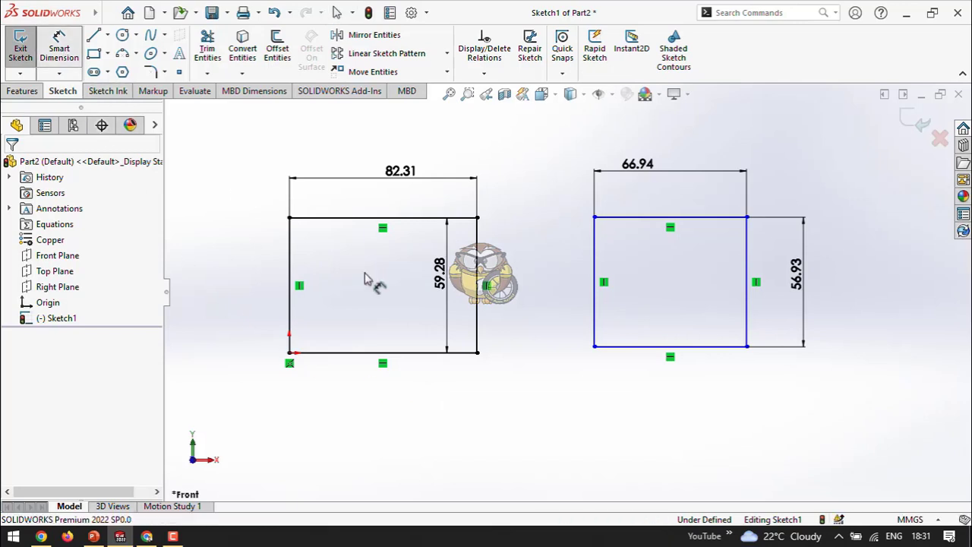
left_click(477, 334)
left_click(594, 327)
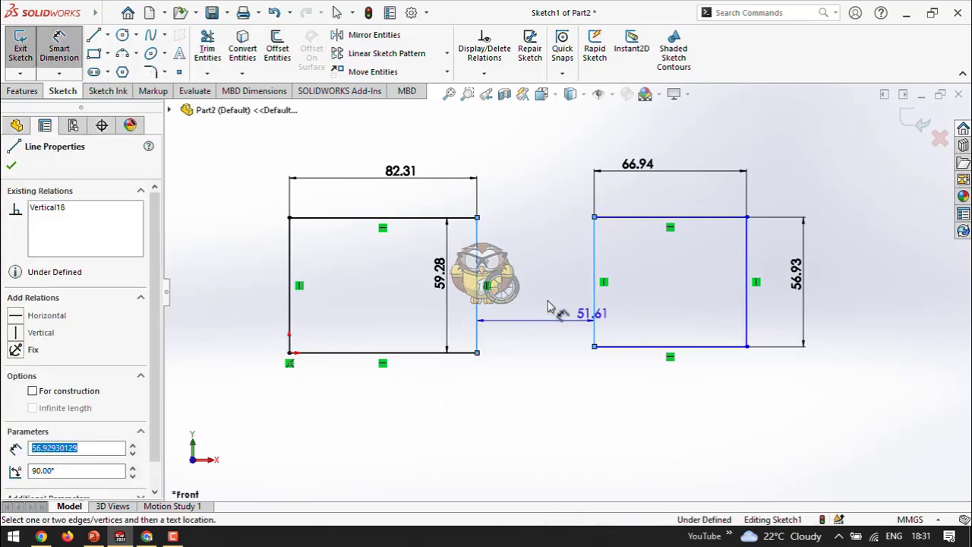
left_click(537, 263)
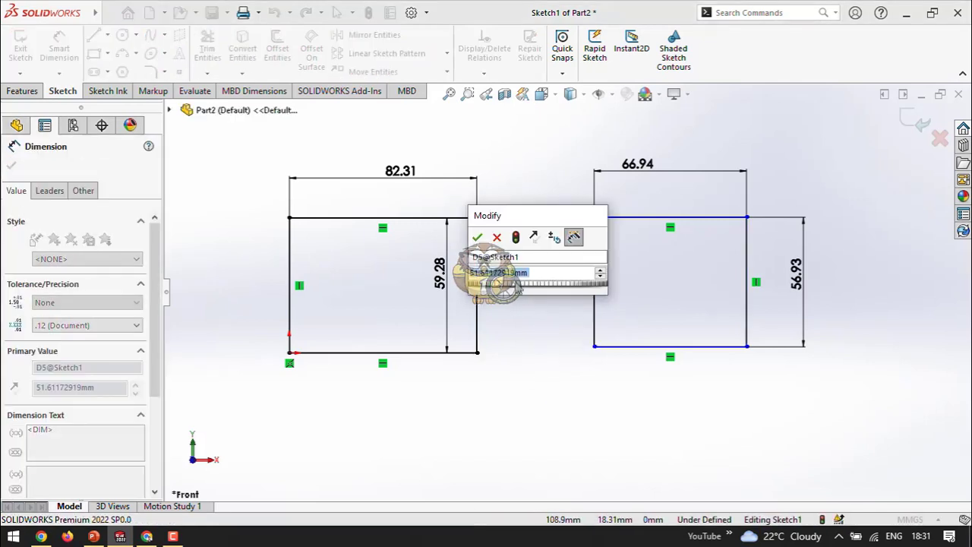
left_click(477, 238)
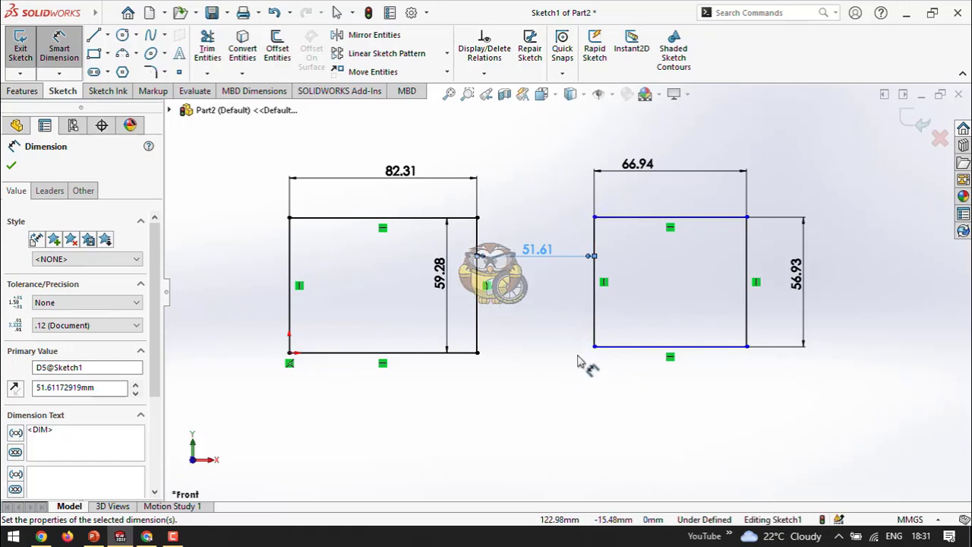
Dimension the vertical offset between the bottom edges of the two rectangles, accepting the drawn distance, and leave Smart Dimension
scroll(607, 357, "up", 1)
scroll(600, 345, "down", 3)
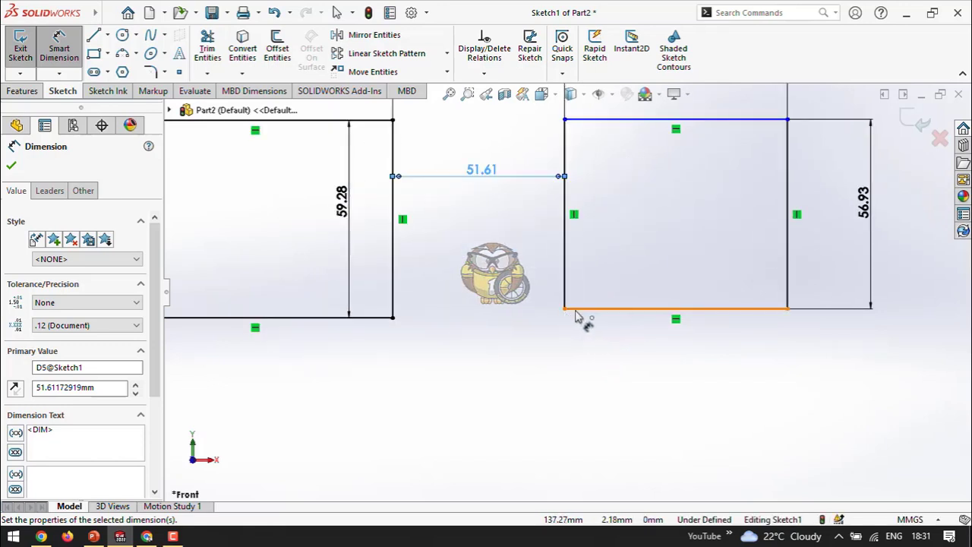
left_click(576, 311)
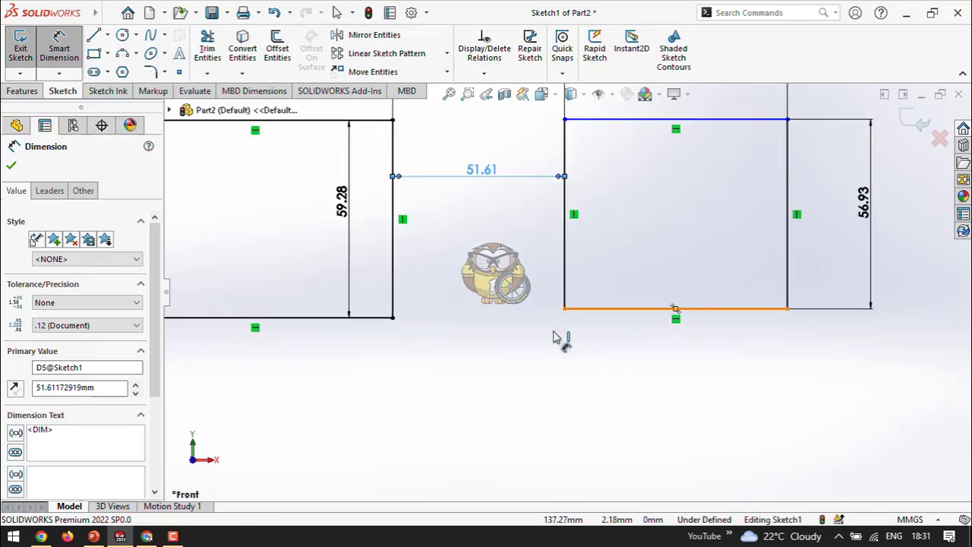
left_click(376, 318)
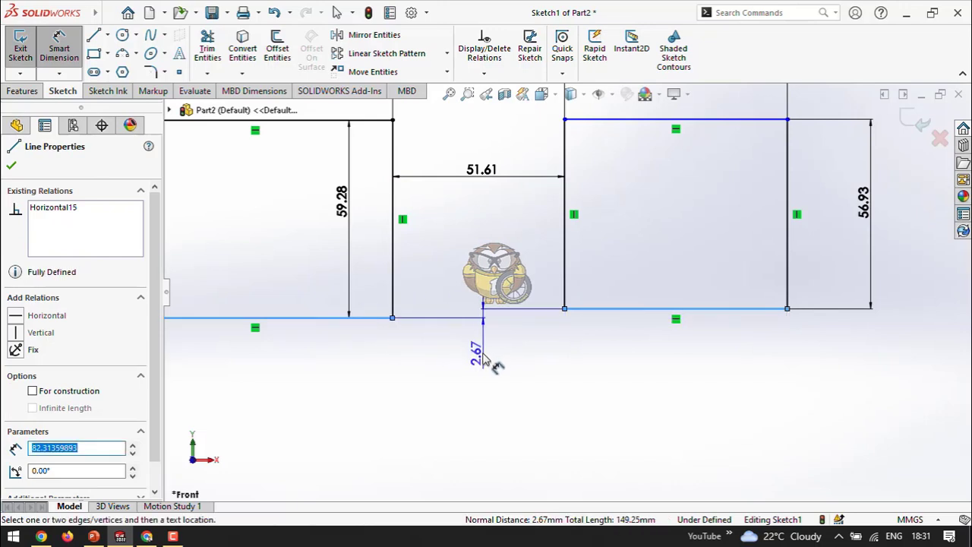
left_click(486, 357)
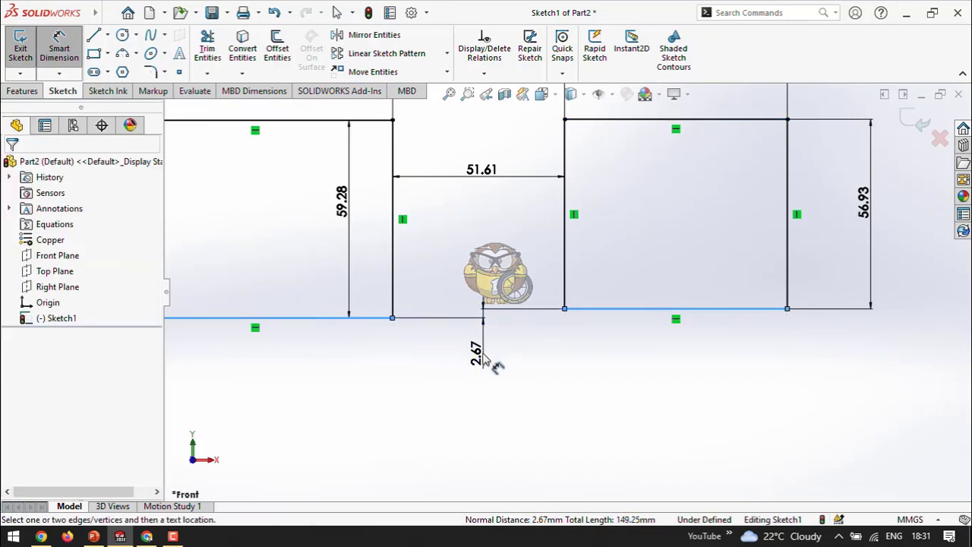
left_click(541, 372)
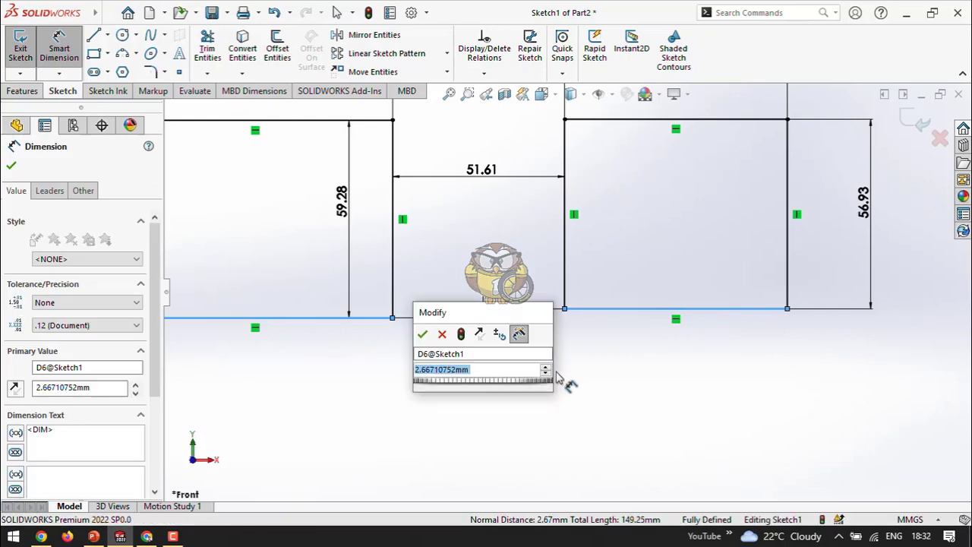
left_click(423, 334)
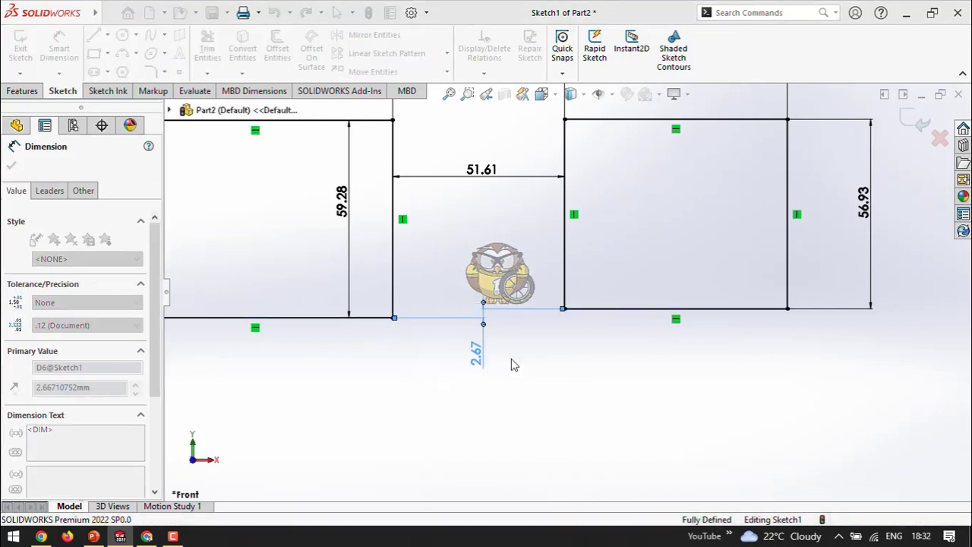
scroll(529, 403, "up", 3)
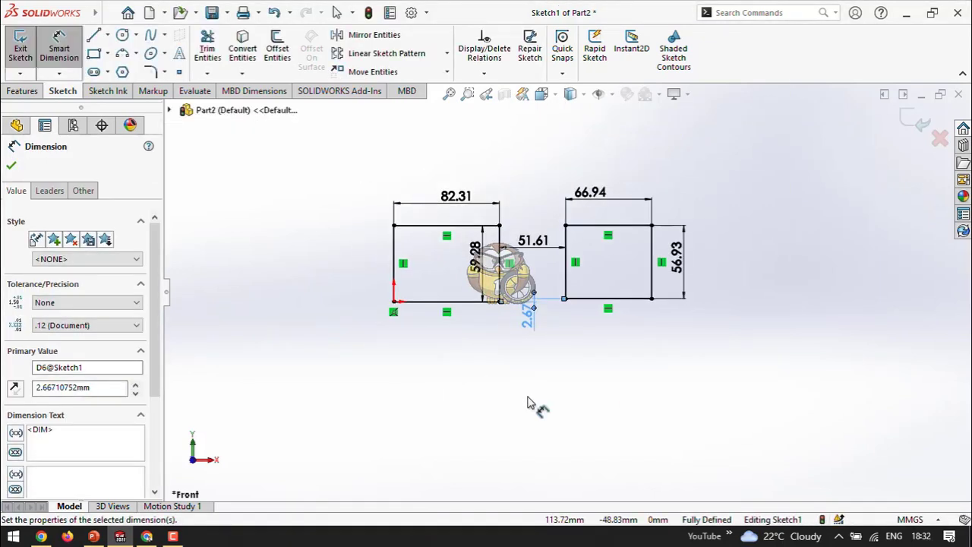
key("Escape")
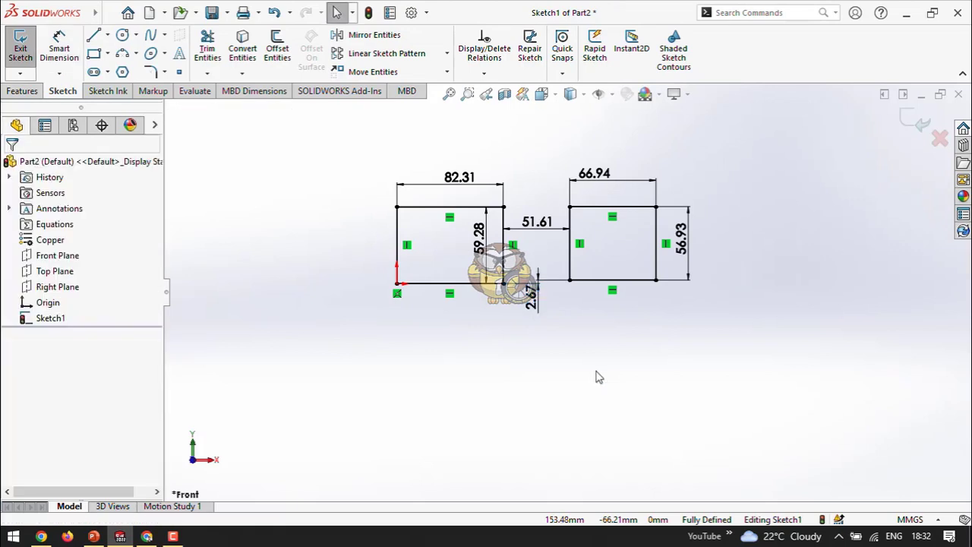
scroll(728, 209, "up", 1)
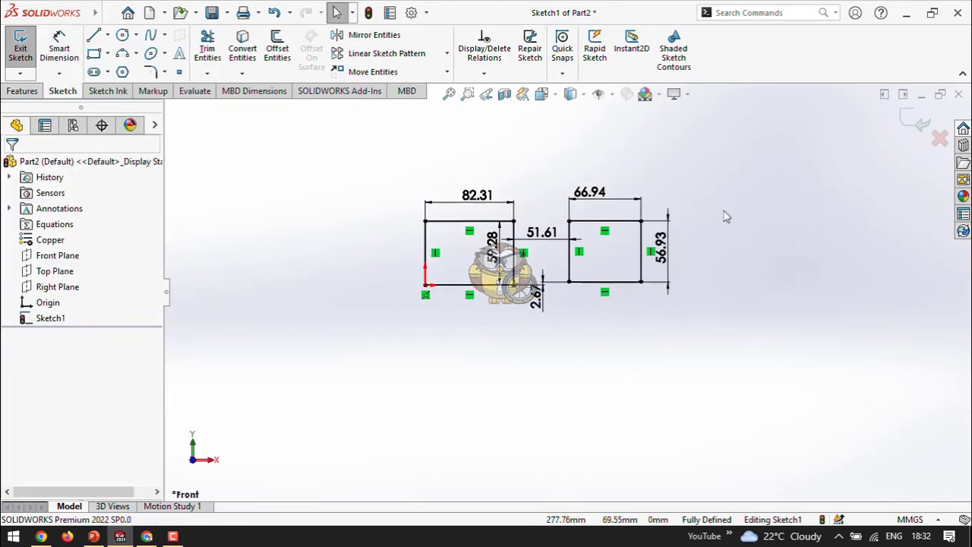
scroll(726, 215, "down", 1)
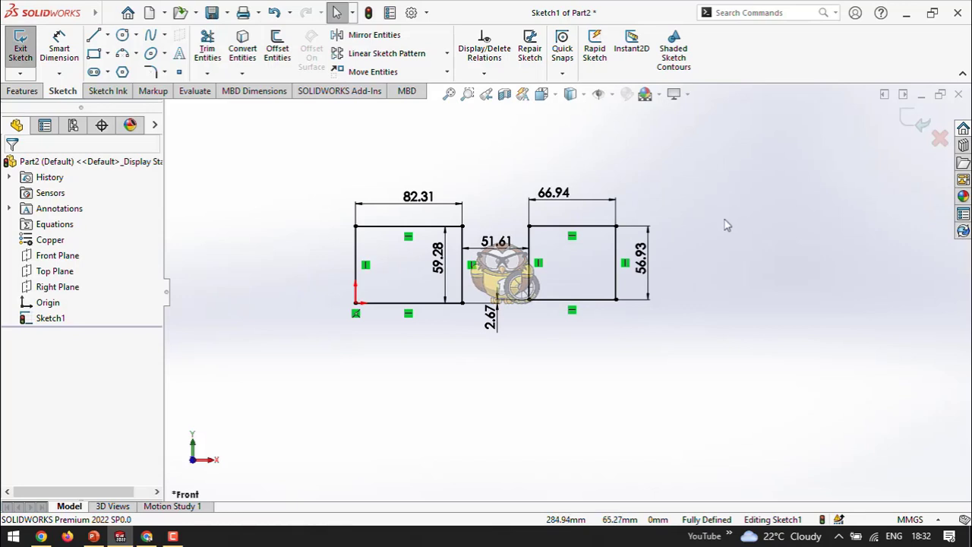
key("z")
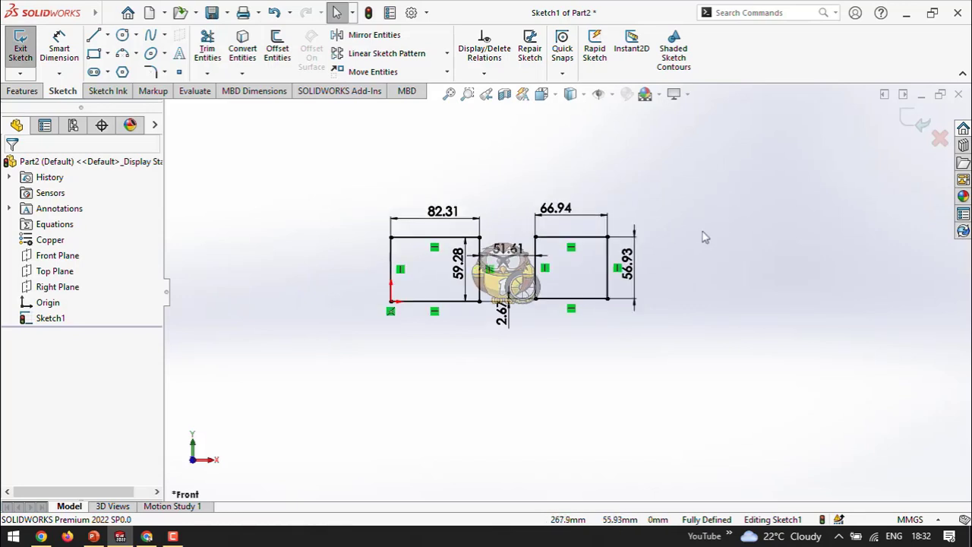
scroll(702, 238, "down", 1)
scroll(445, 285, "down", 2)
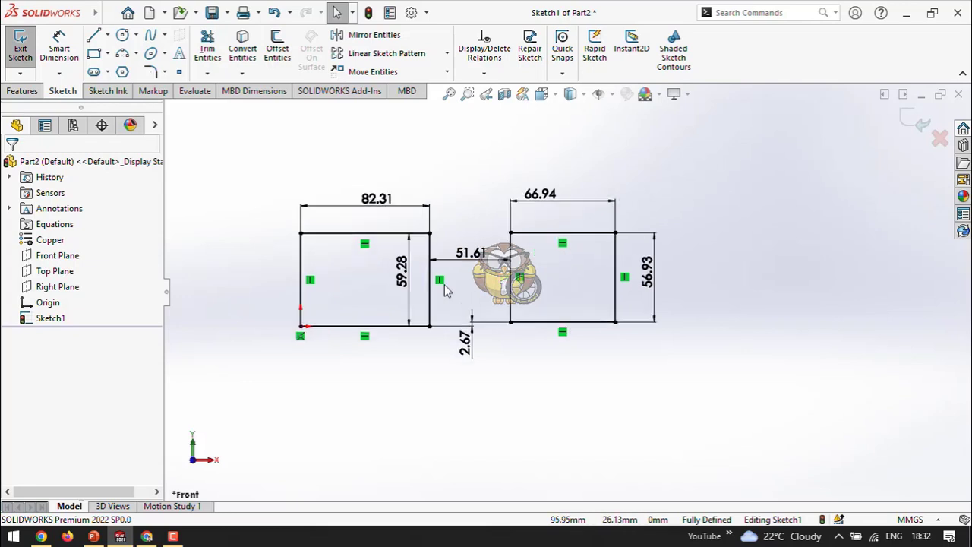
scroll(446, 288, "down", 1)
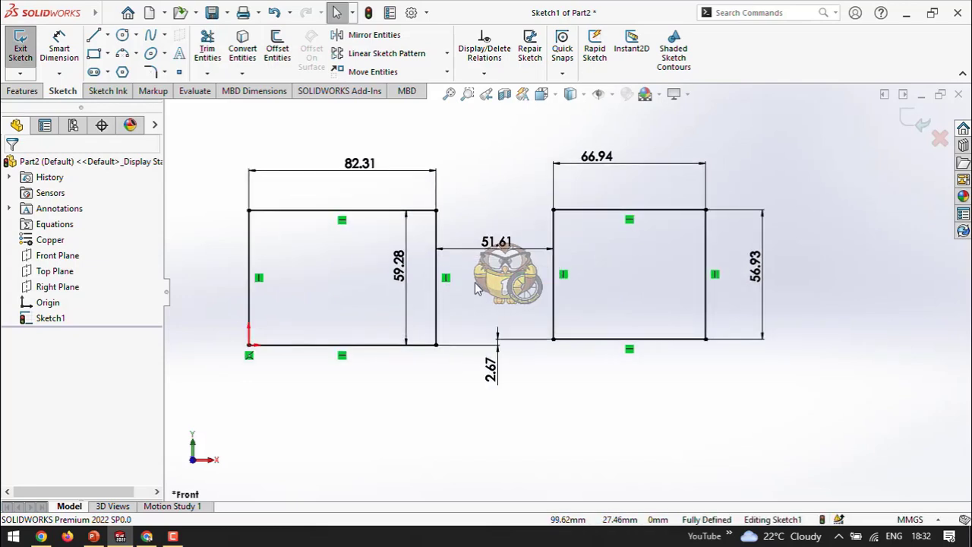
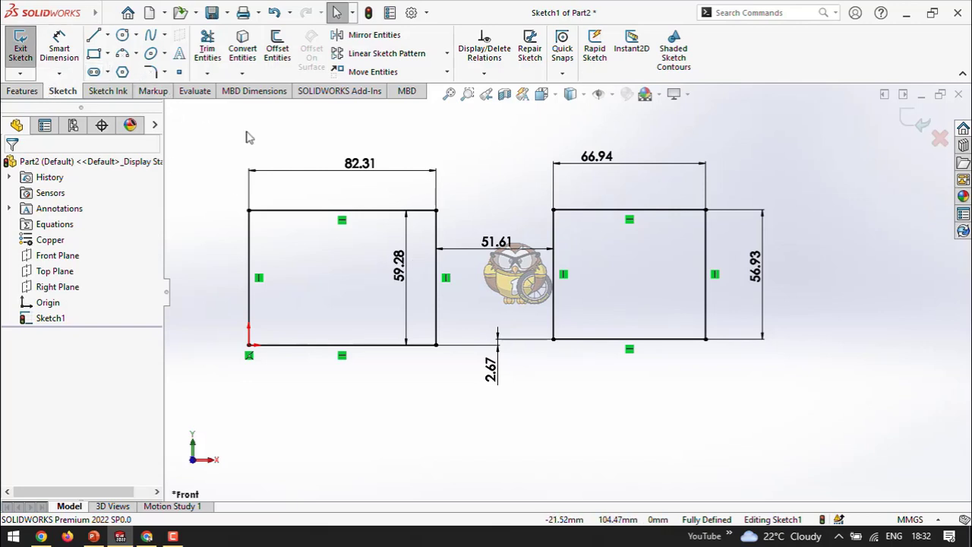
Delete both rectangles together with all their dimensions, leaving the sketch empty
mouse_move(246, 138)
left_mouse_down()
mouse_move(807, 425)
mouse_move(796, 416)
left_mouse_up()
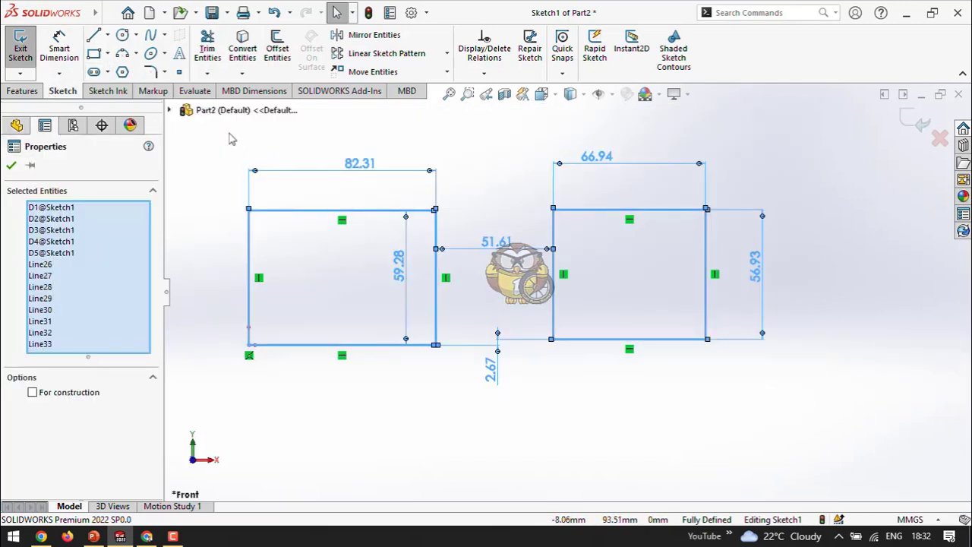
mouse_move(215, 121)
left_mouse_down()
mouse_move(675, 421)
mouse_move(872, 427)
left_mouse_up()
key("Delete")
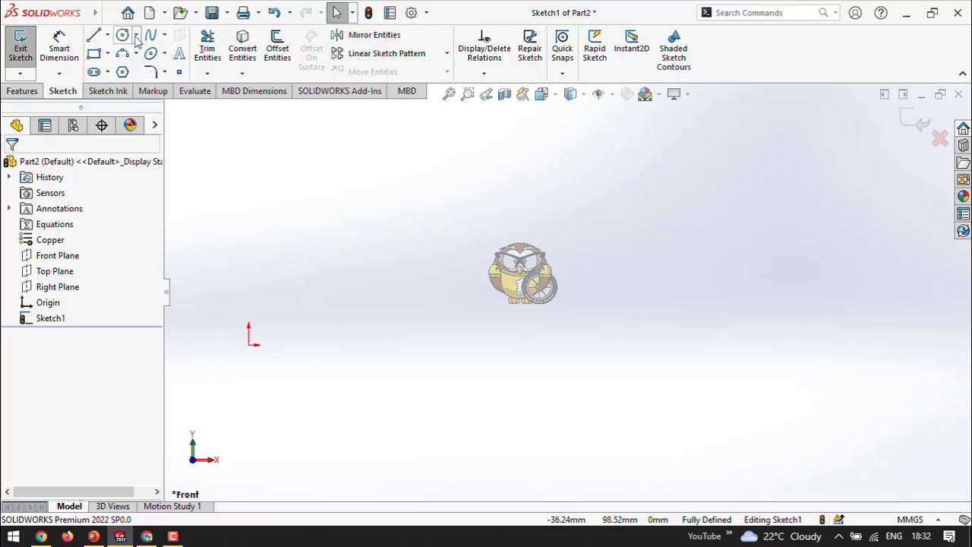
Sketch a center-point circle about 31 mm in diameter centred on the origin, and leave the Circle tool
left_click(137, 38)
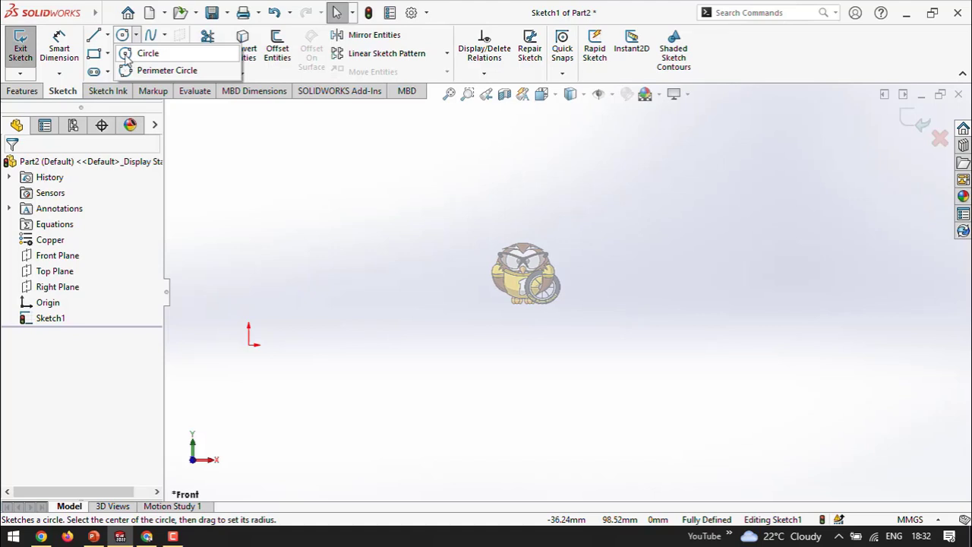
left_click(146, 54)
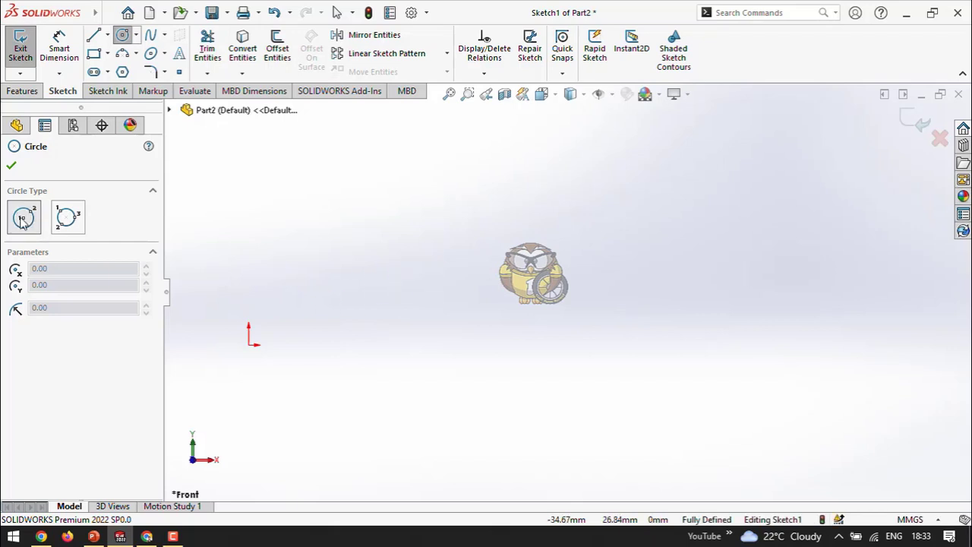
scroll(178, 357, "down", 4)
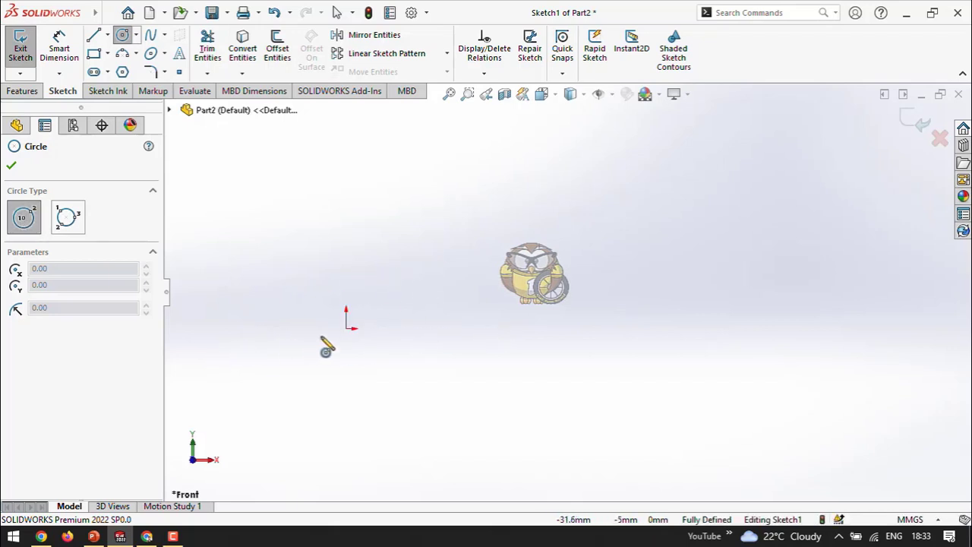
scroll(321, 338, "down", 5)
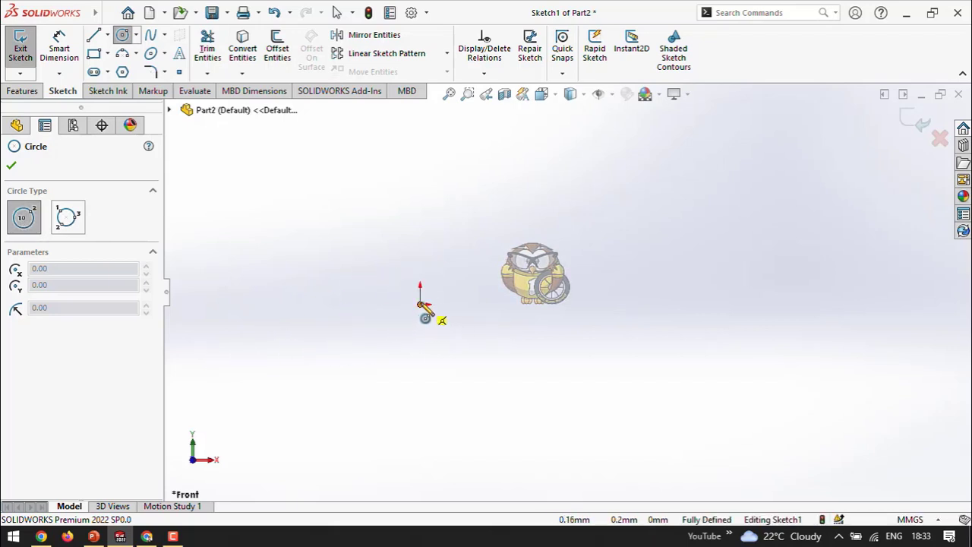
left_click(421, 305)
left_click(501, 225)
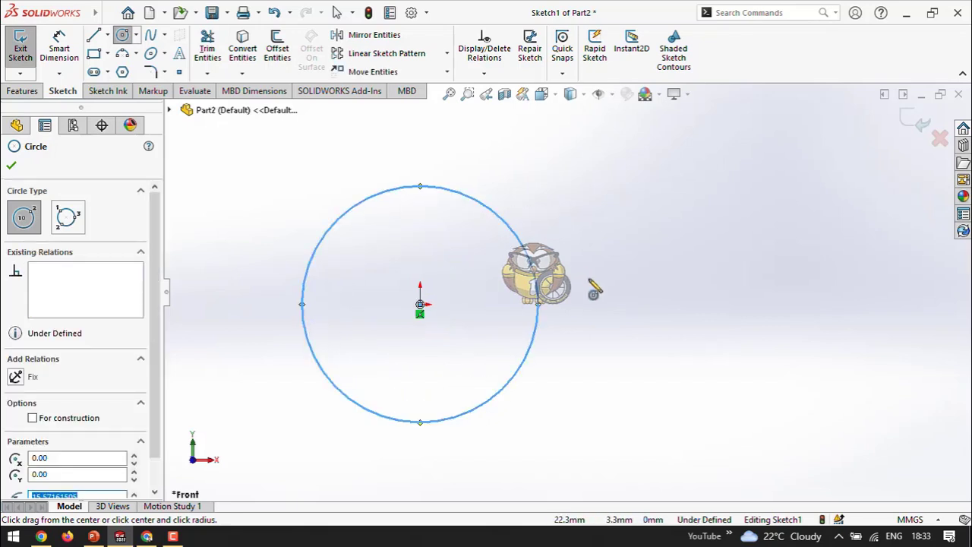
right_click(597, 221)
left_click(615, 230)
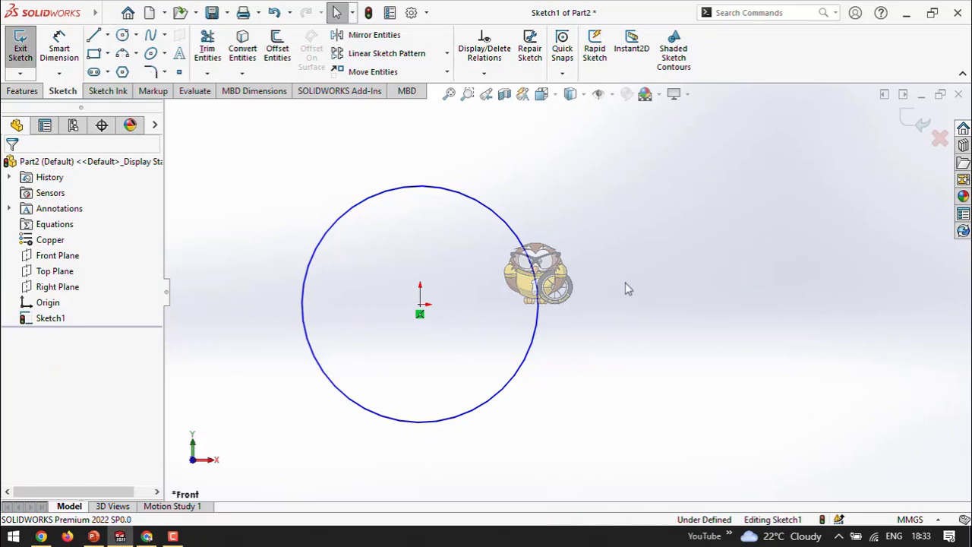
Dimension the circle's diameter with Smart Dimension, placing the text outside its upper right and accepting the drawn size
left_click(60, 47)
left_click(520, 230)
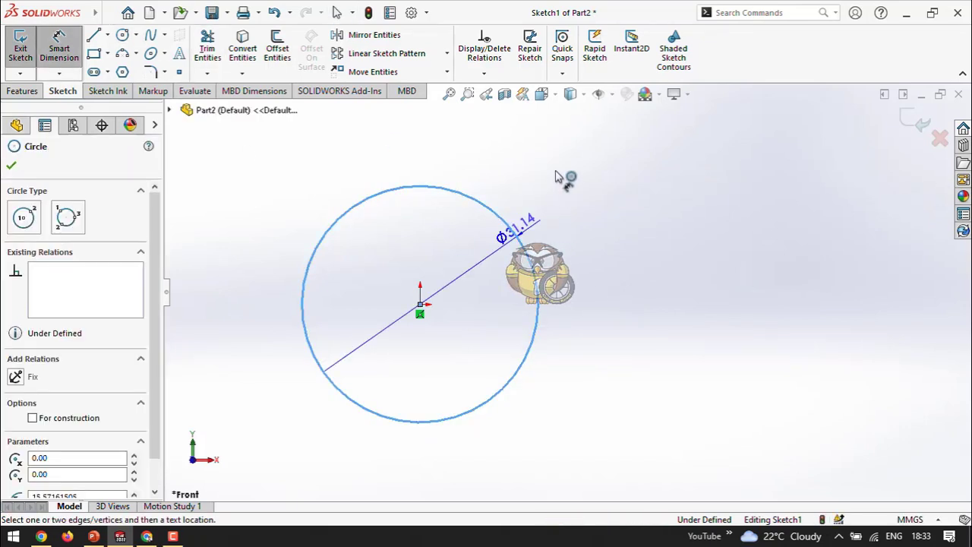
left_click(566, 159)
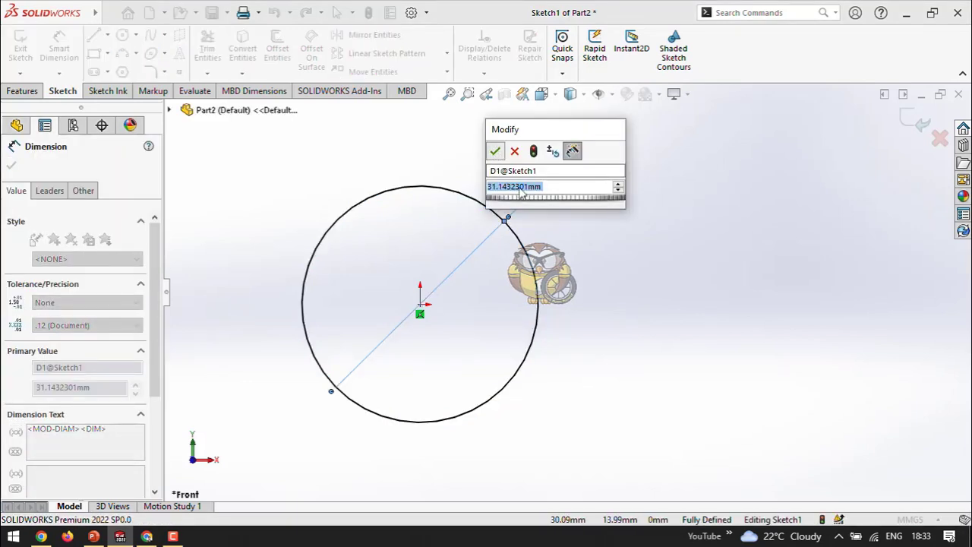
key("Return")
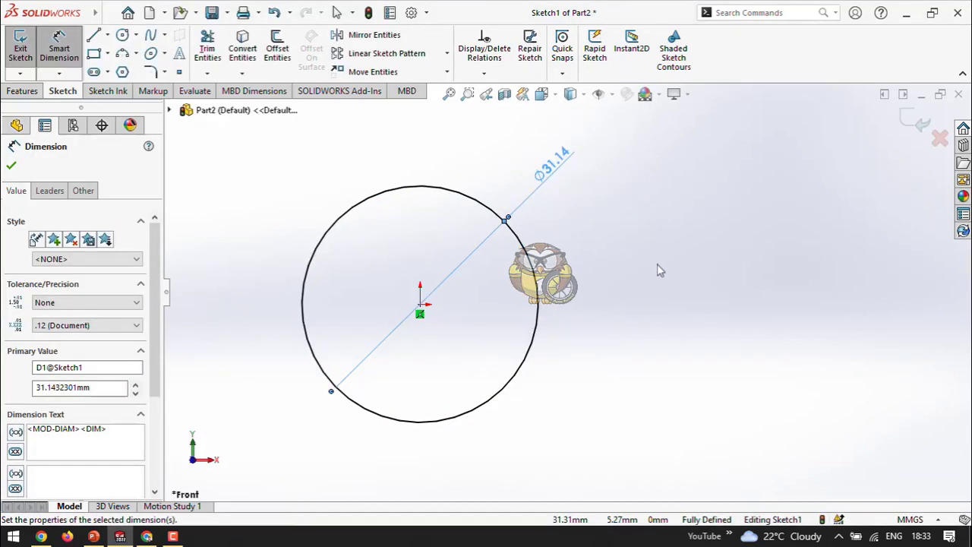
left_click(662, 266)
right_click(671, 254)
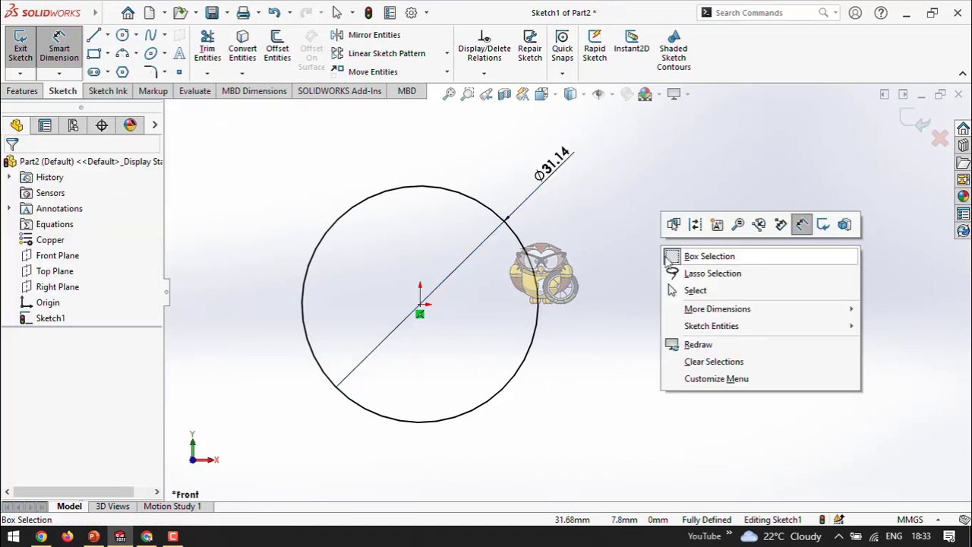
left_click(636, 259)
Sketch three separate slanted lines to the right of the circle, spaced around an open central area
key("l")
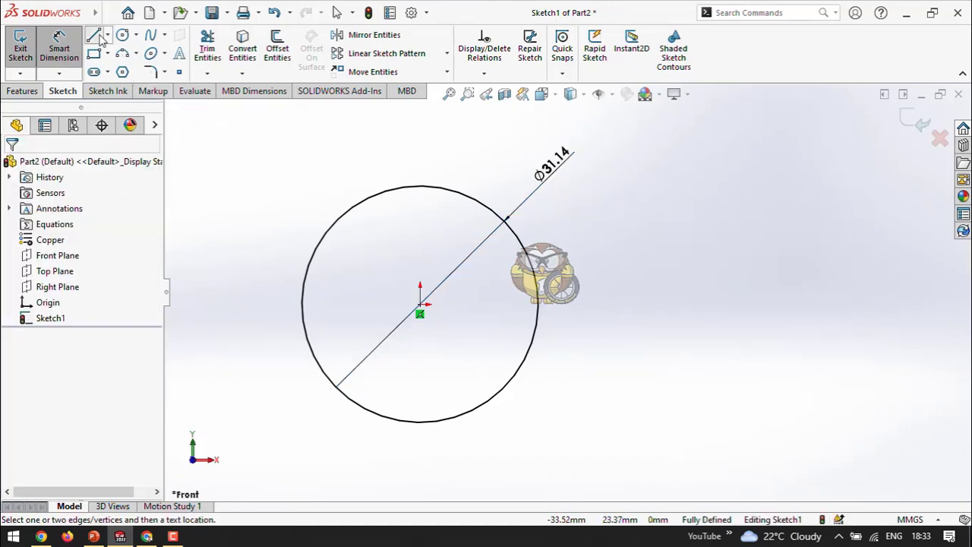
left_click(598, 393)
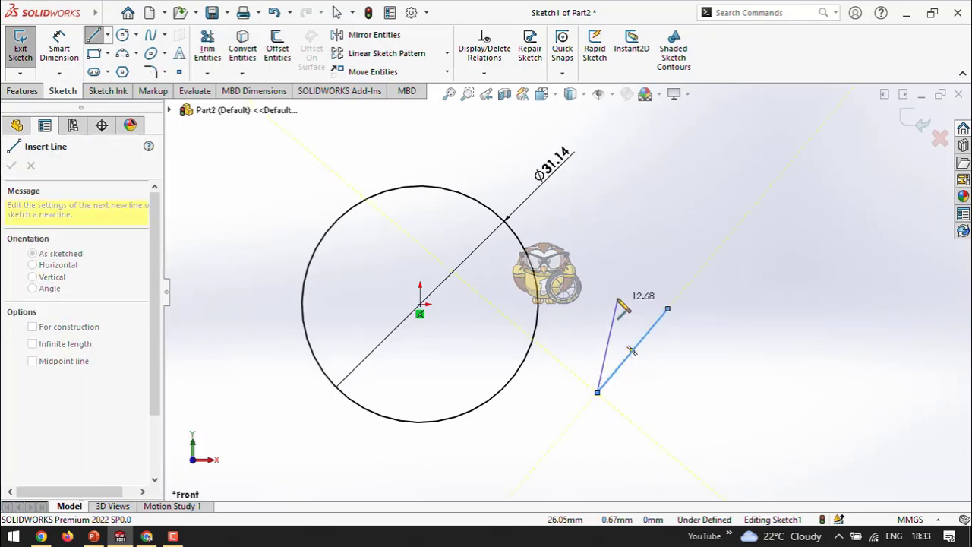
key("Escape")
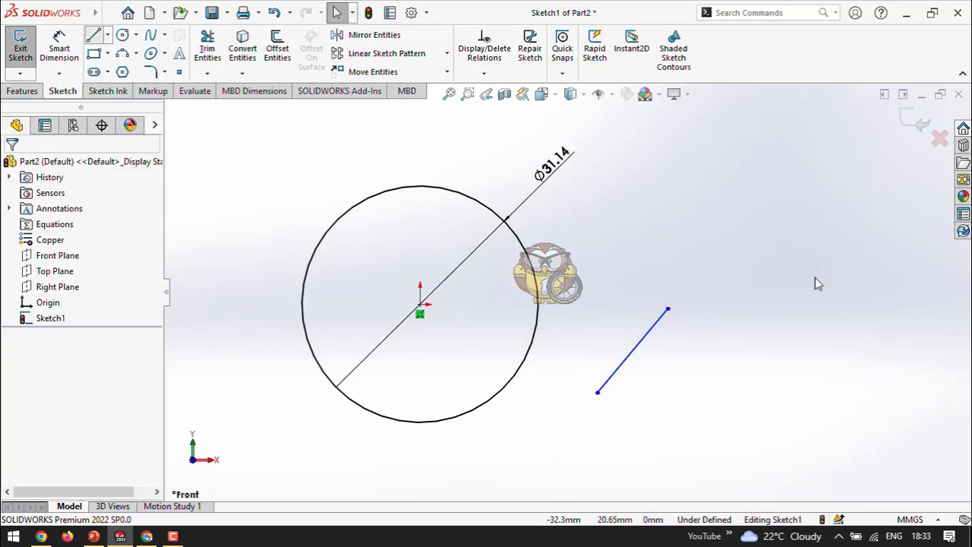
left_click_drag(761, 262, 909, 308)
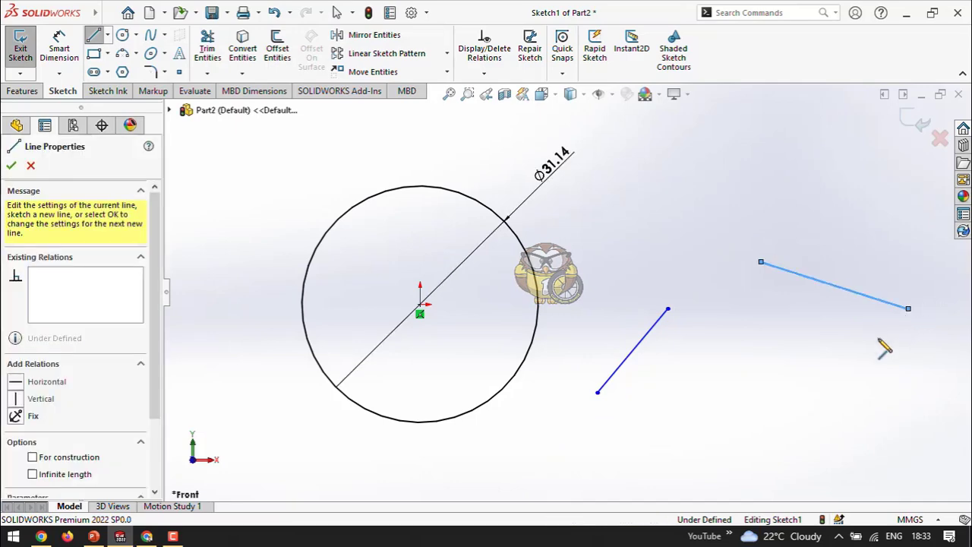
key("Escape")
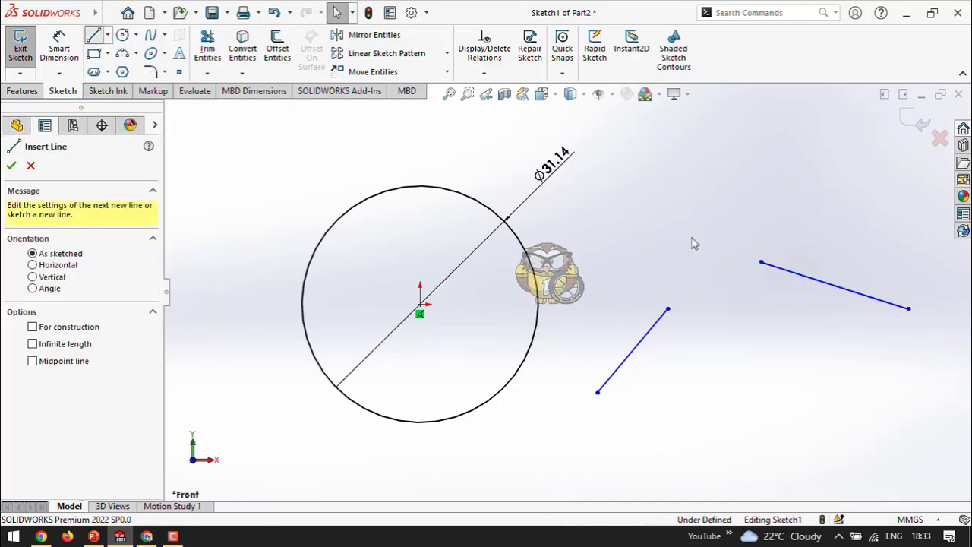
left_click(691, 237)
left_click(669, 135)
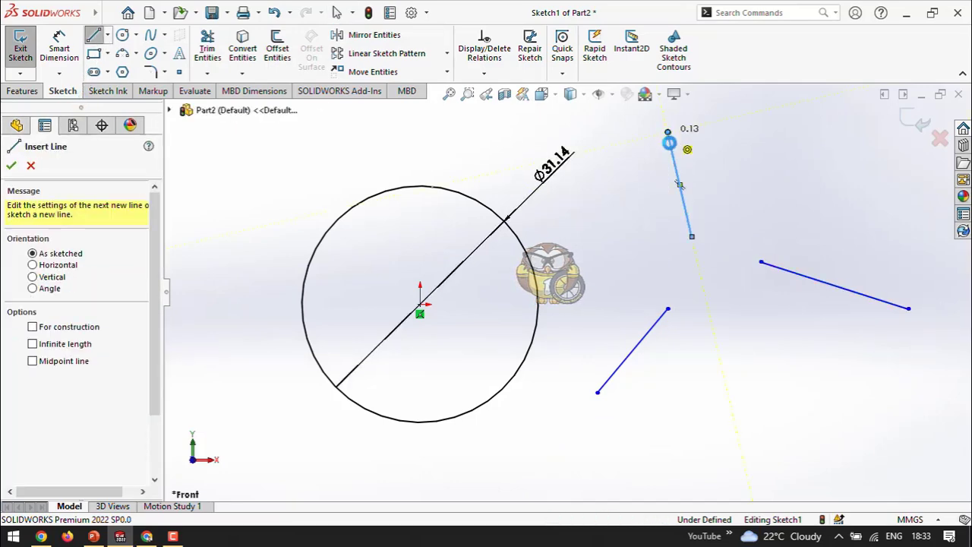
key("Escape")
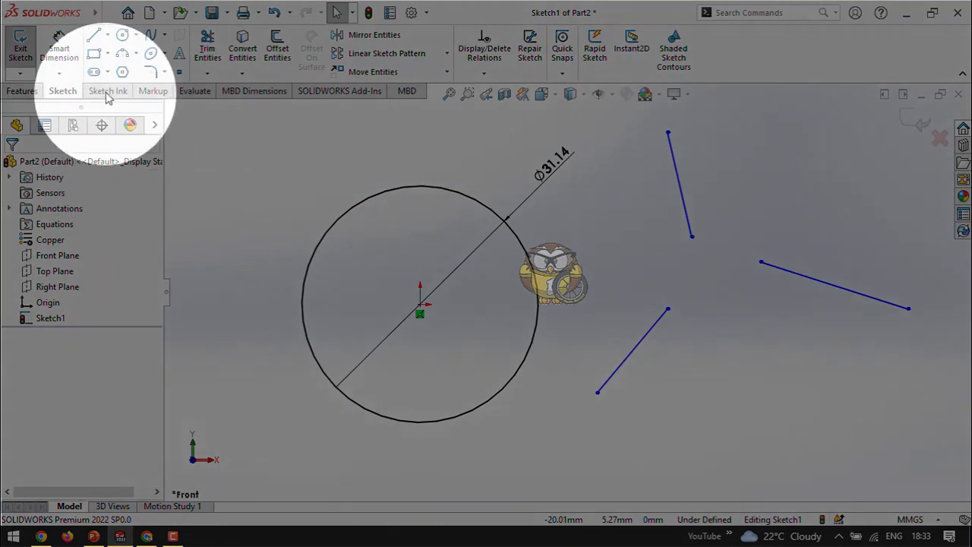
Sketch a perimeter circle through the inner endpoints of the three slanted lines, and leave the Circle tool
left_click(136, 35)
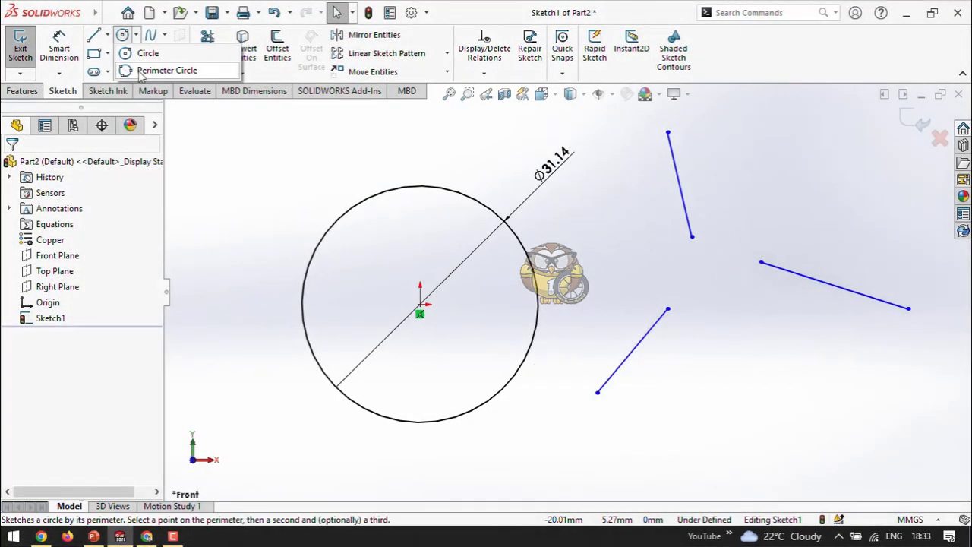
left_click(142, 72)
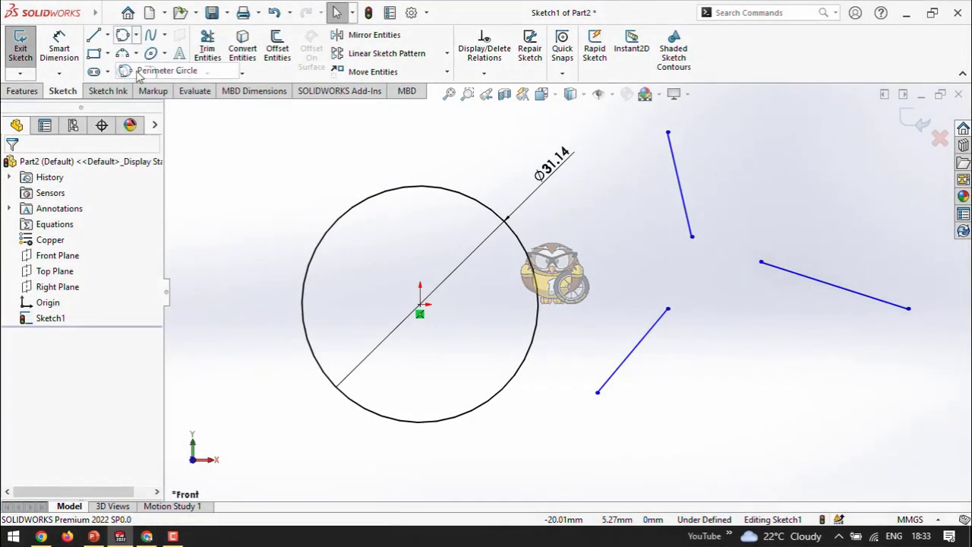
left_click(669, 309)
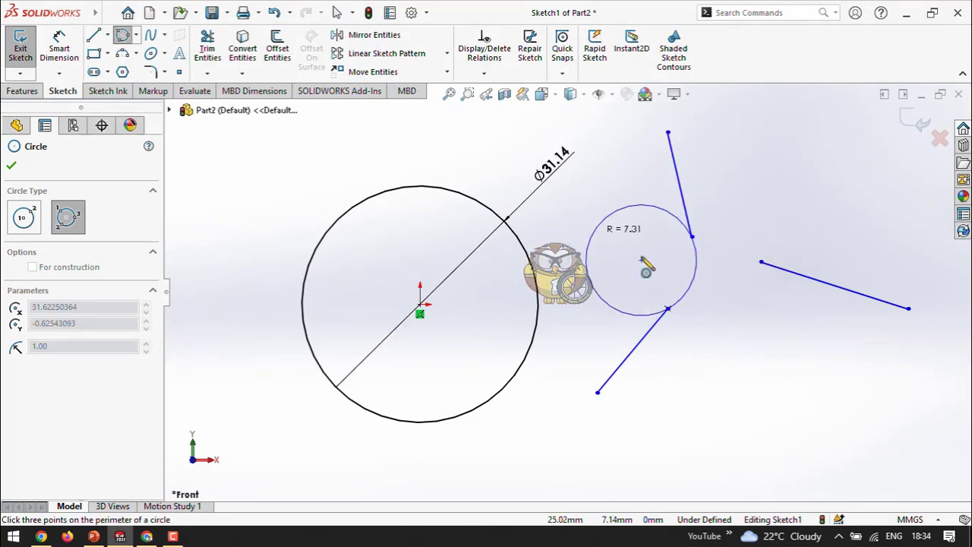
left_click(759, 263)
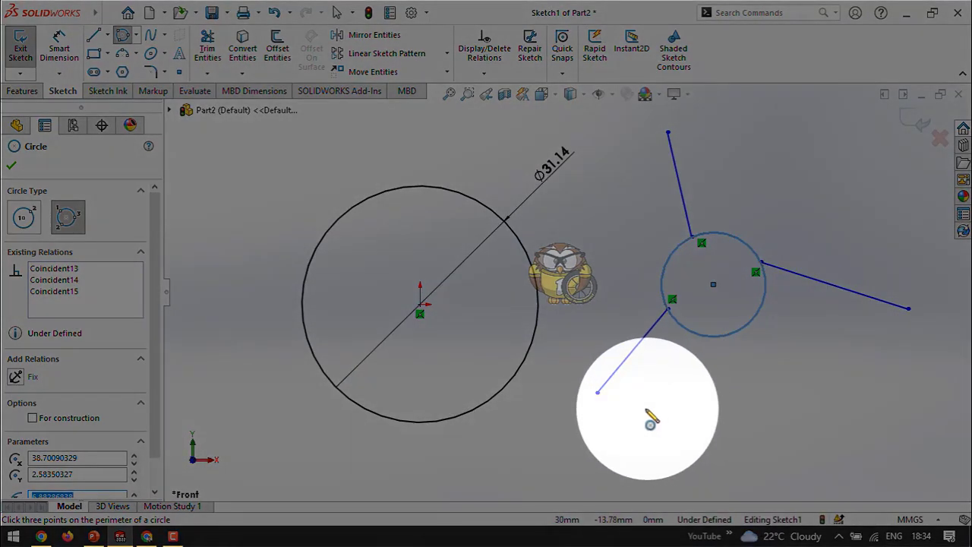
key("Escape")
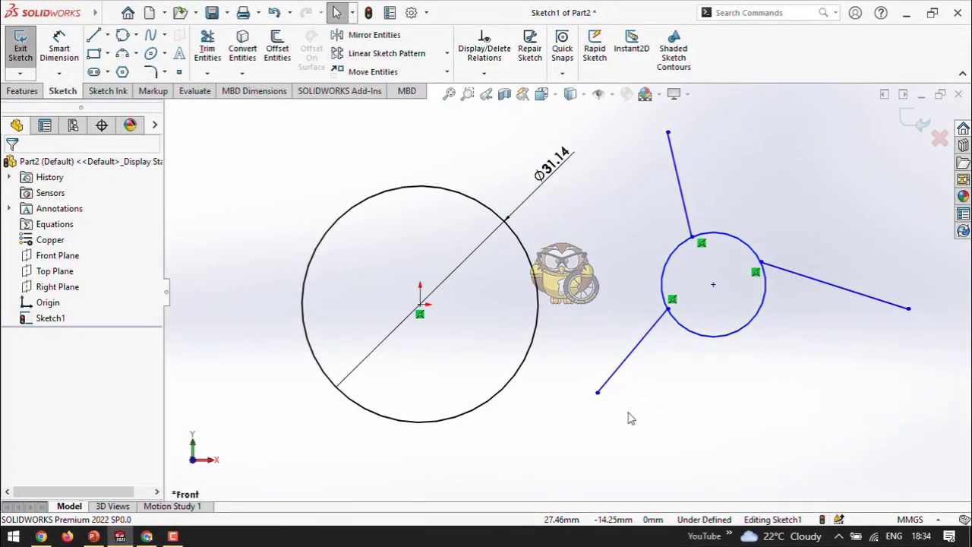
Sketch a short centerpoint arc of about 13 mm radius to the upper right of the perimeter circle, starting level with its centre and sweeping downward
left_click(137, 56)
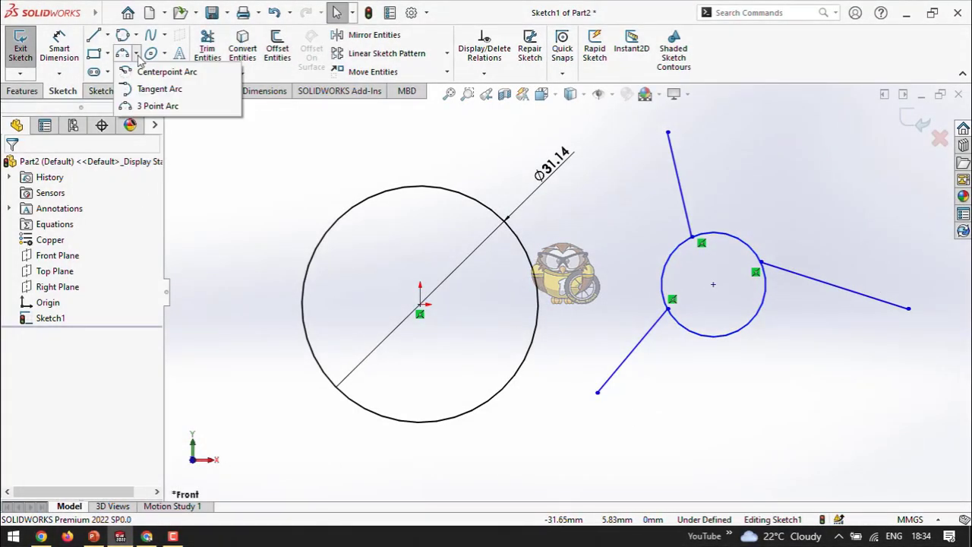
left_click(164, 54)
left_click(137, 54)
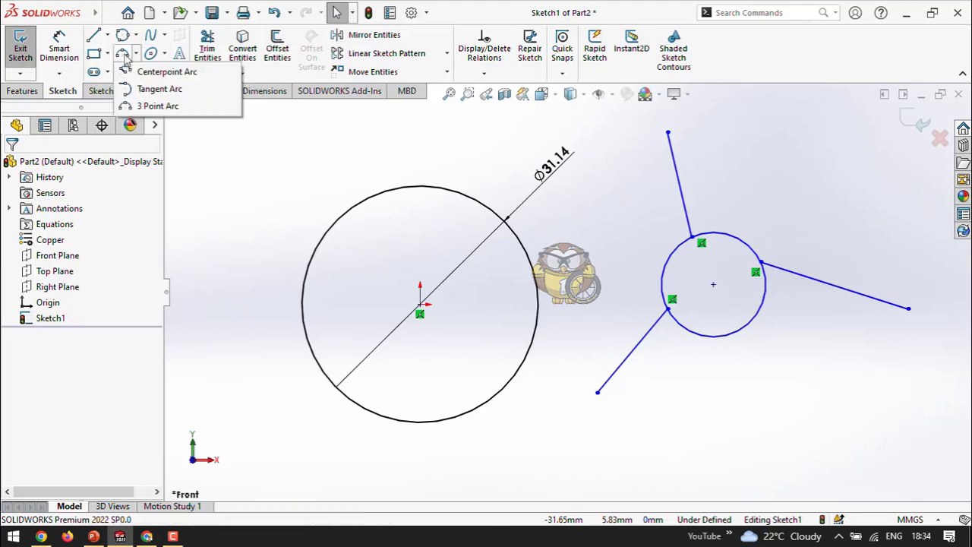
left_click(144, 71)
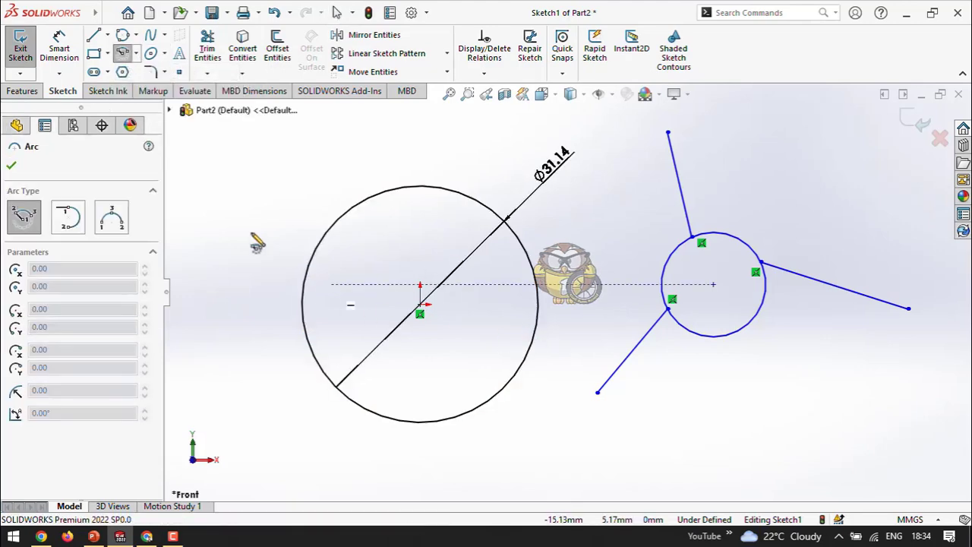
scroll(241, 235, "down", 2)
scroll(242, 236, "up", 5)
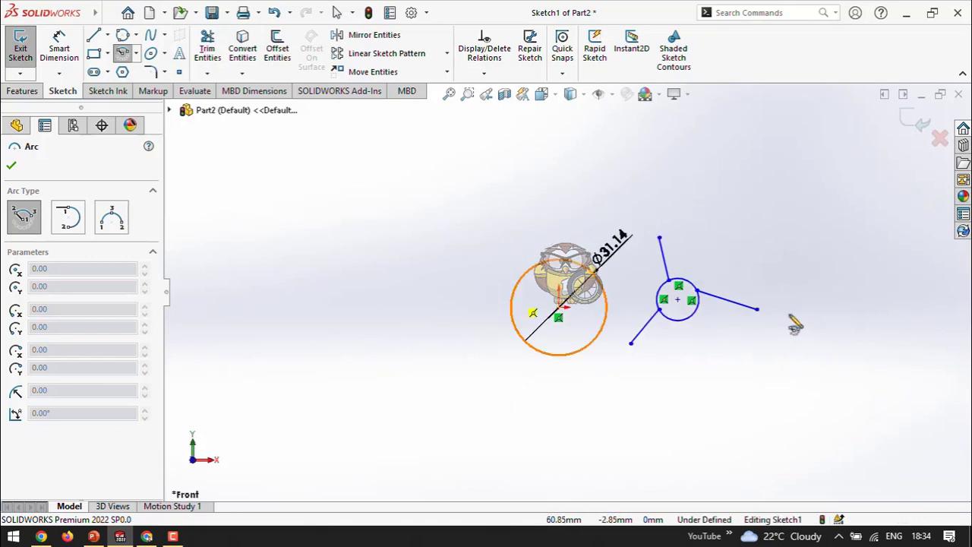
scroll(820, 304, "down", 2)
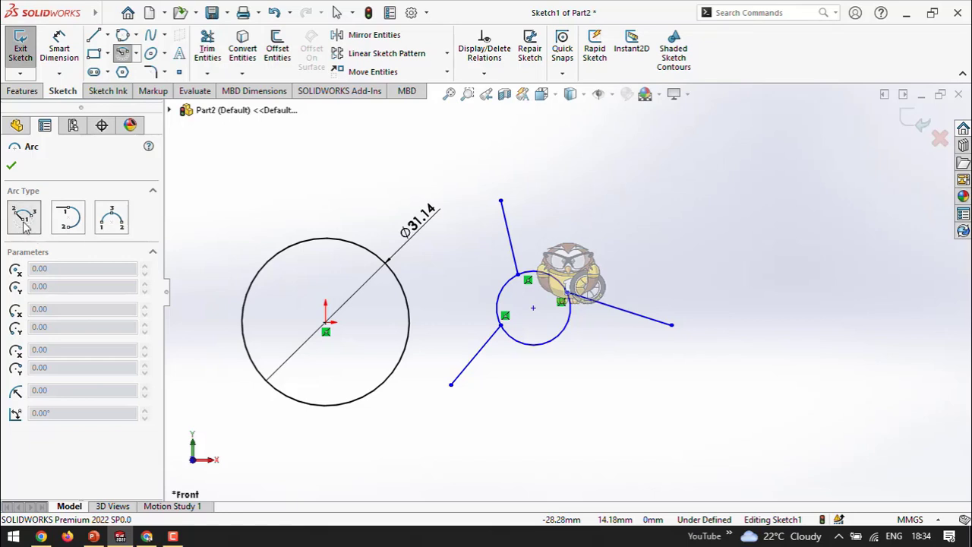
left_click(632, 223)
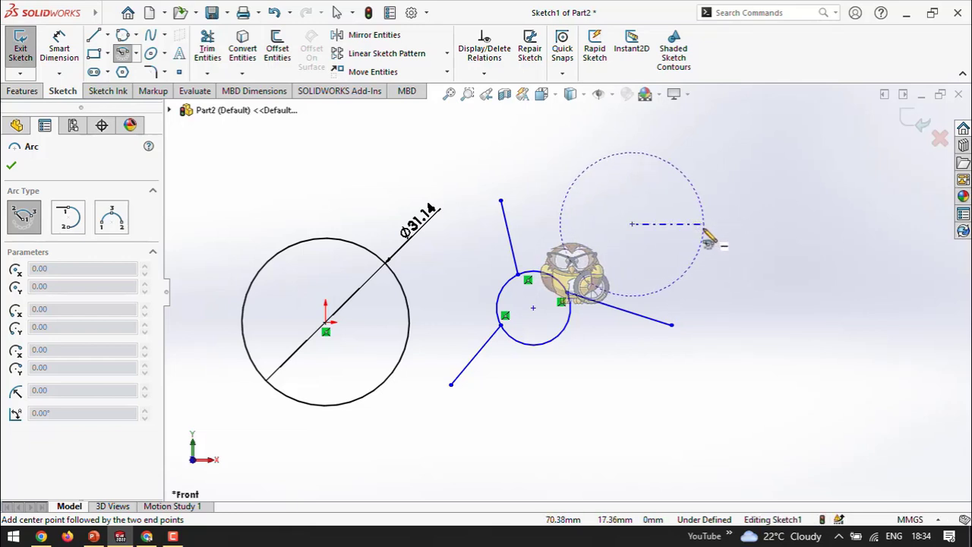
left_click(704, 225)
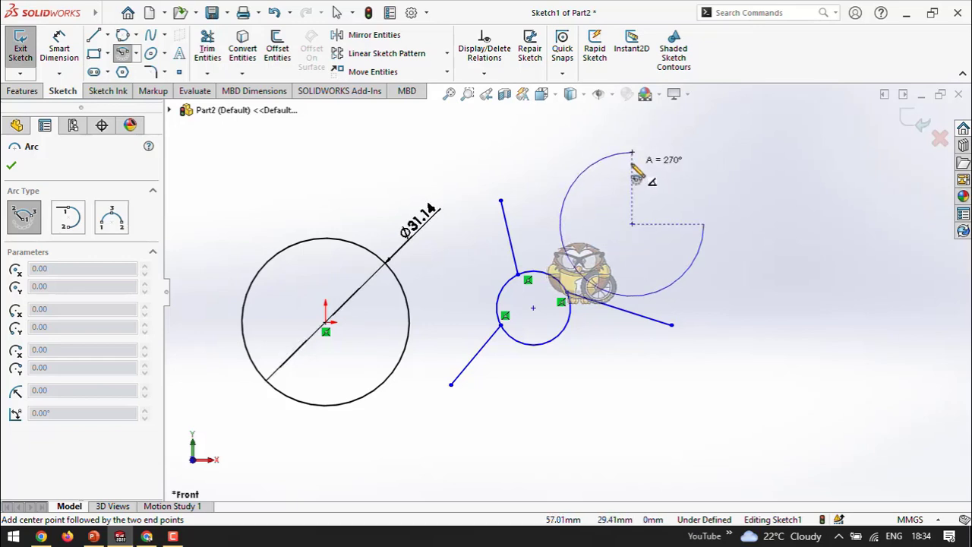
left_click(694, 314)
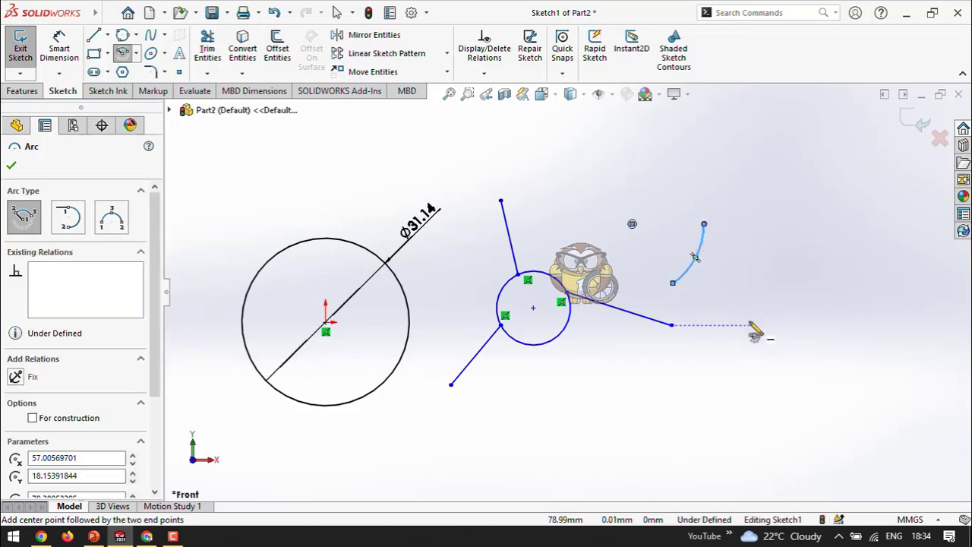
key("Escape")
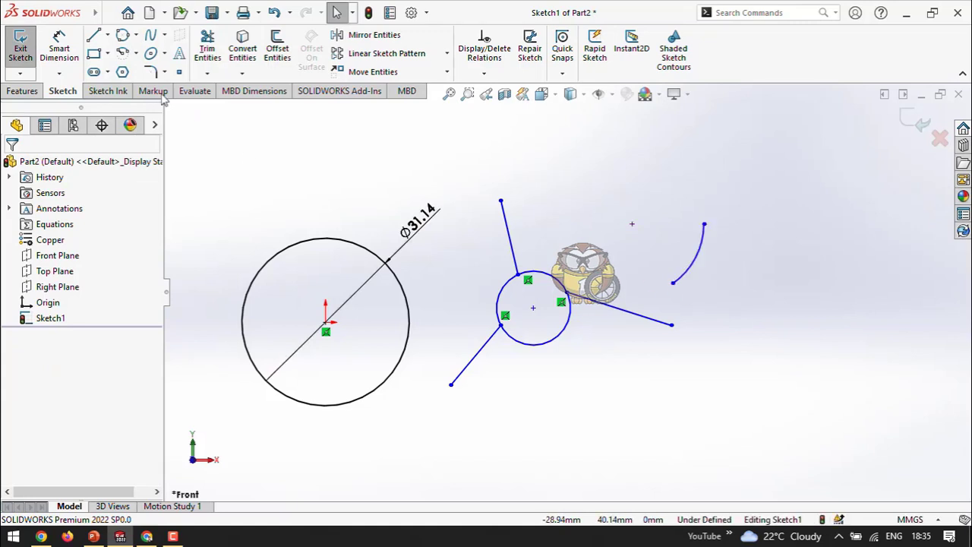
Sketch two chained tangent arcs from the centerpoint arc's upper endpoint, rising to the right and hooking back, and end the chain
left_click(136, 53)
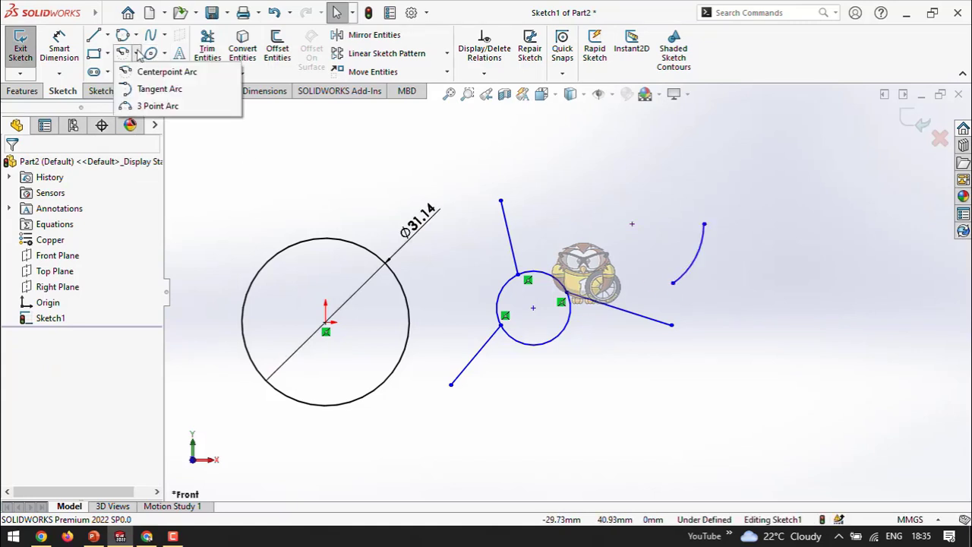
left_click(158, 89)
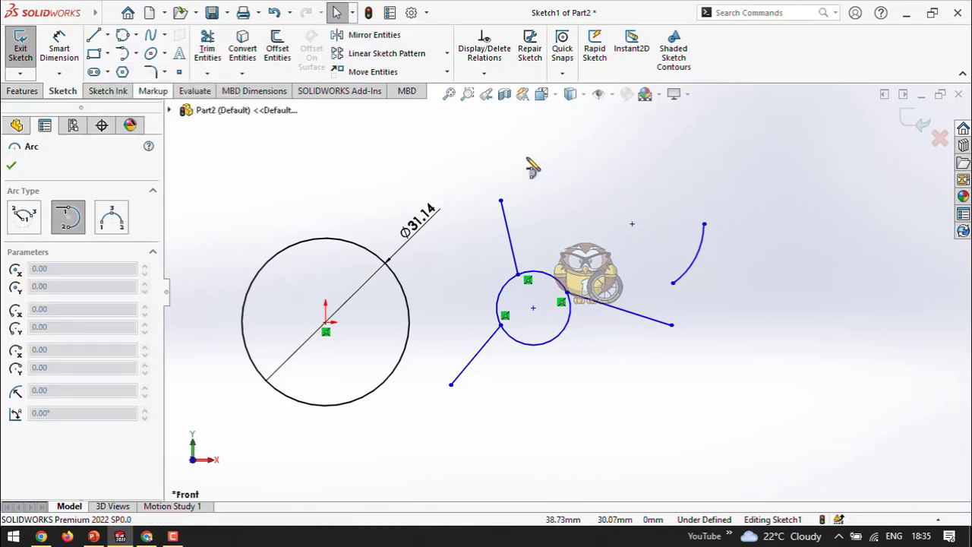
left_click(648, 167)
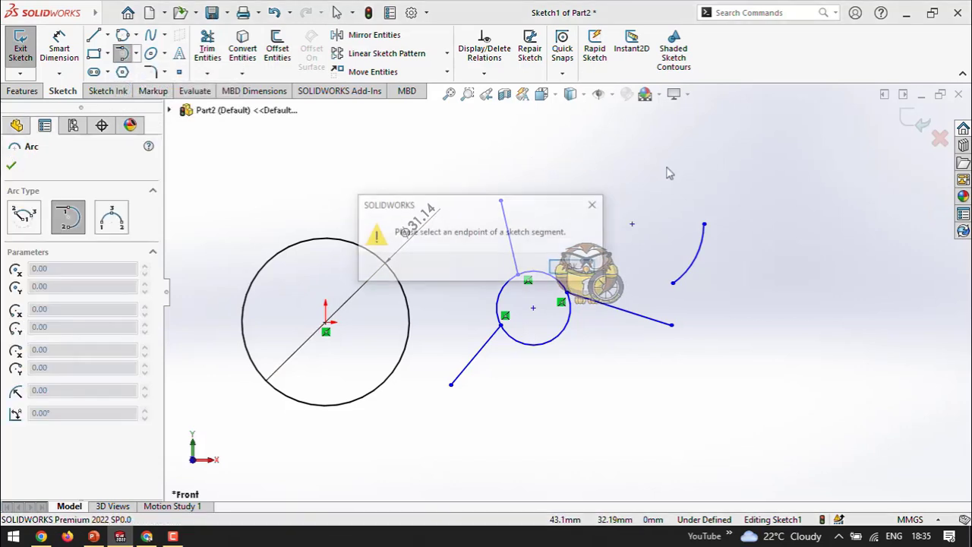
left_click(577, 268)
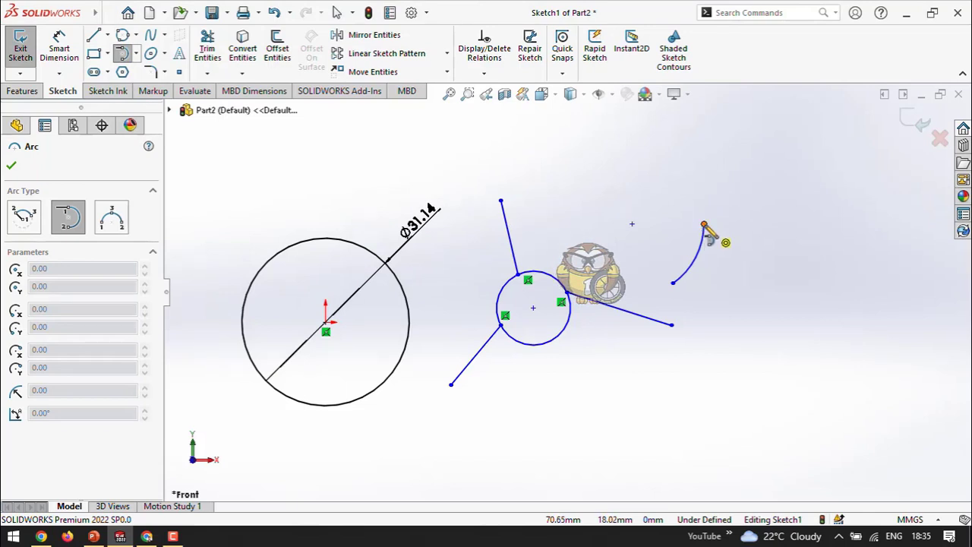
left_click(704, 224)
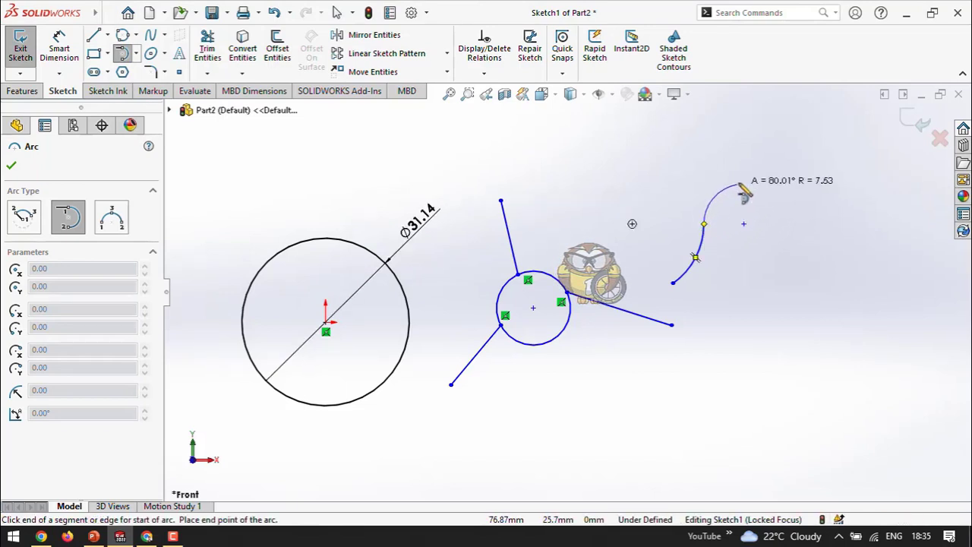
left_click(772, 157)
left_click(772, 157)
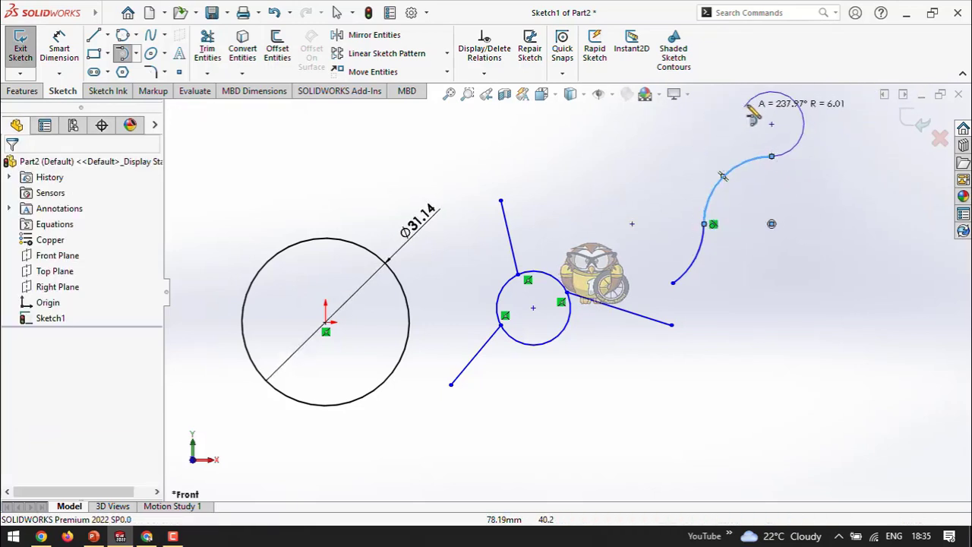
left_click(760, 99)
scroll(834, 111, "up", 1)
scroll(836, 110, "down", 3)
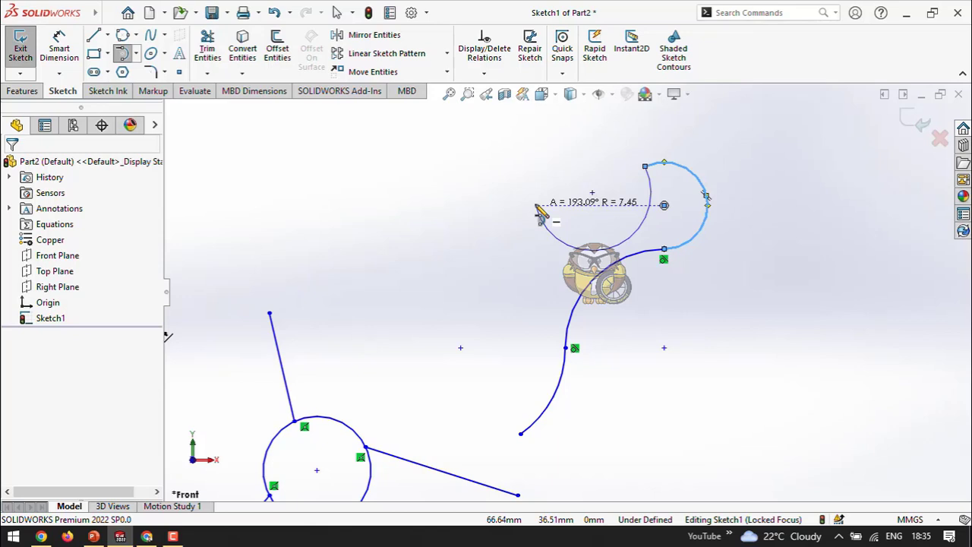
key("Escape")
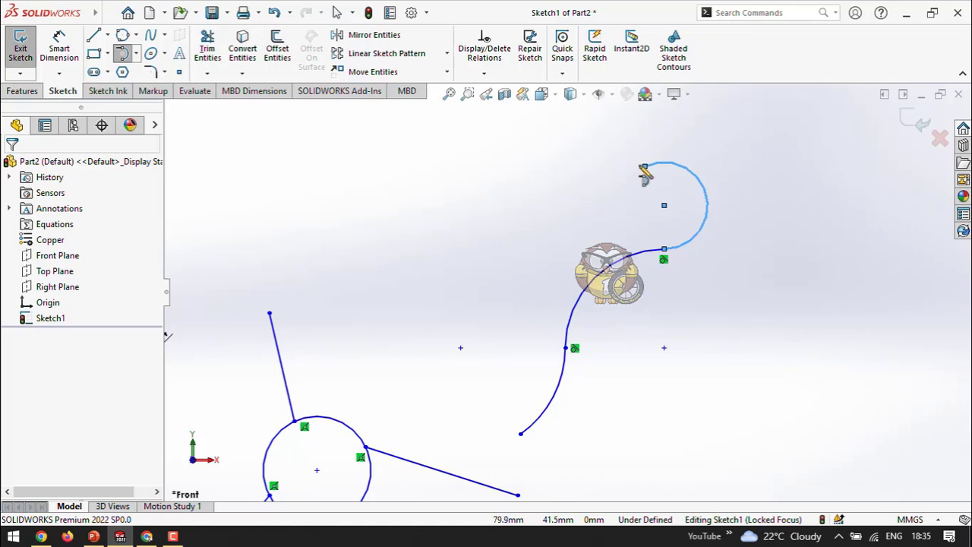
Sketch a wide upward-bulging 3 point arc in the open area to the left of the tangent arcs, and leave the Arc tool
left_click(137, 53)
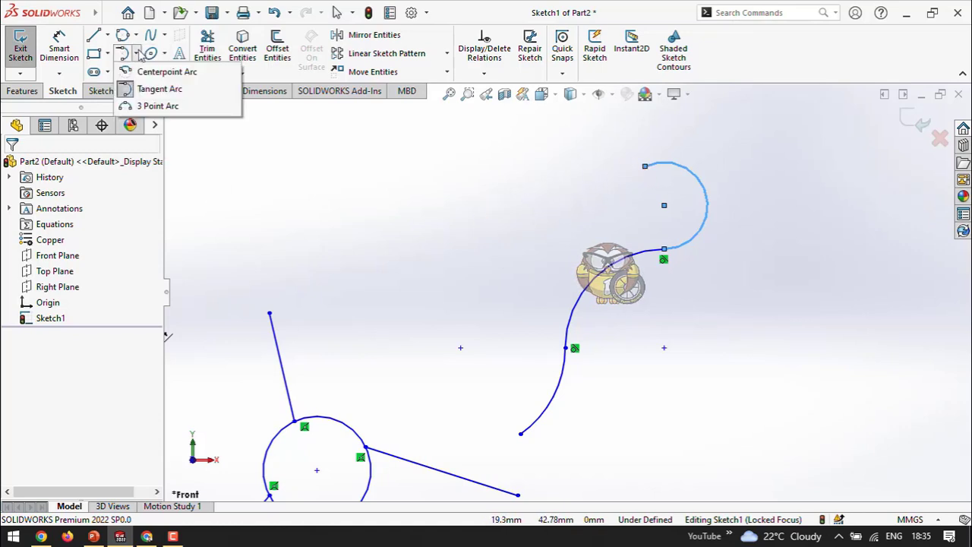
left_click(157, 106)
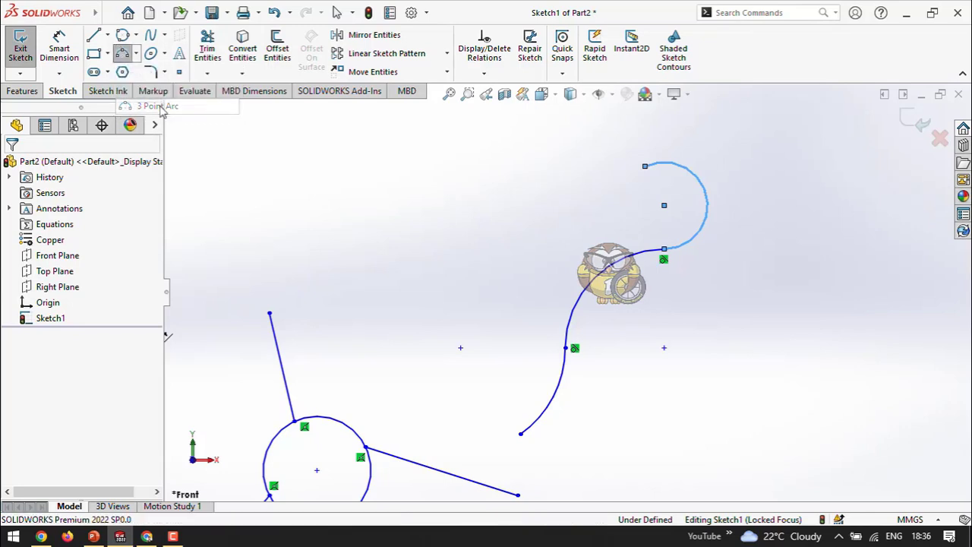
left_click(344, 287)
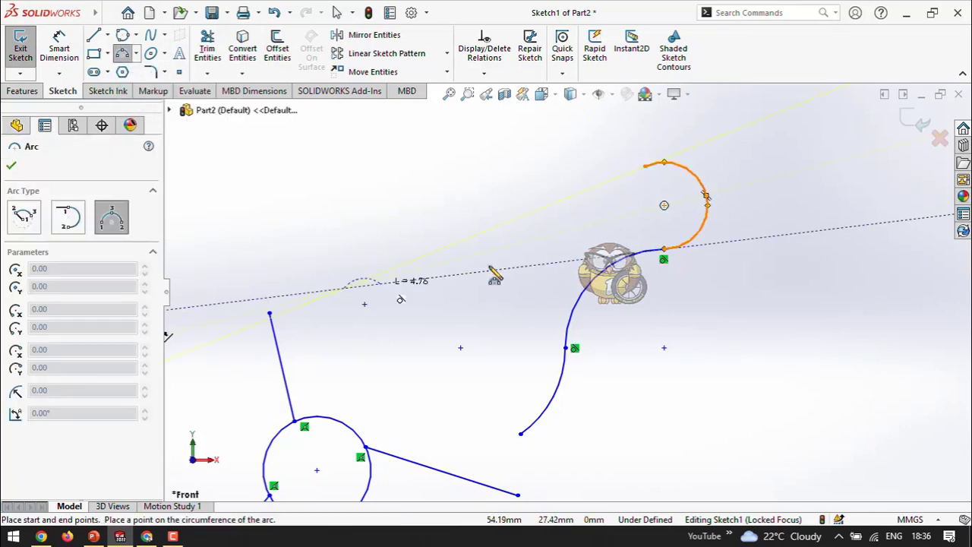
left_click(576, 237)
left_click(439, 170)
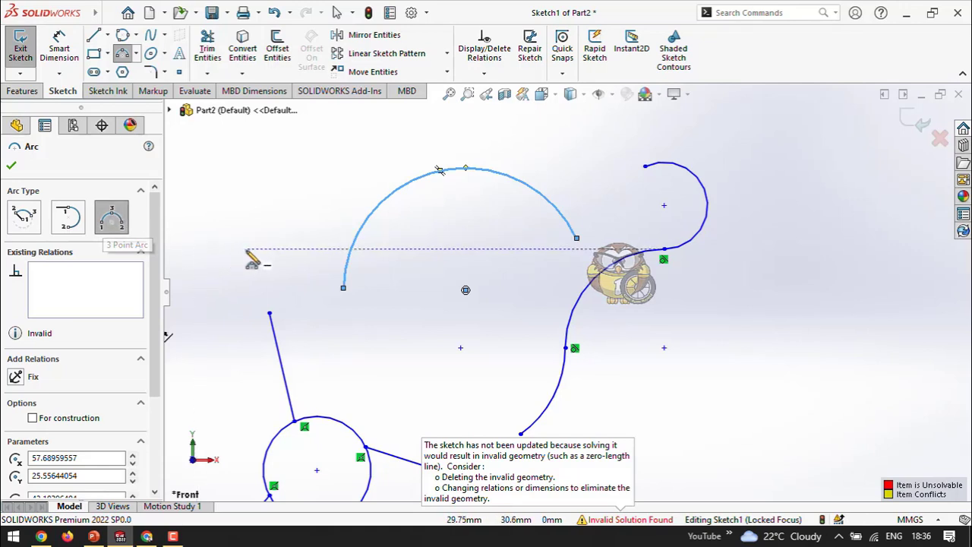
key("Escape")
Delete all circles, lines, arcs and the dimension from the sketch
scroll(428, 182, "down", 2)
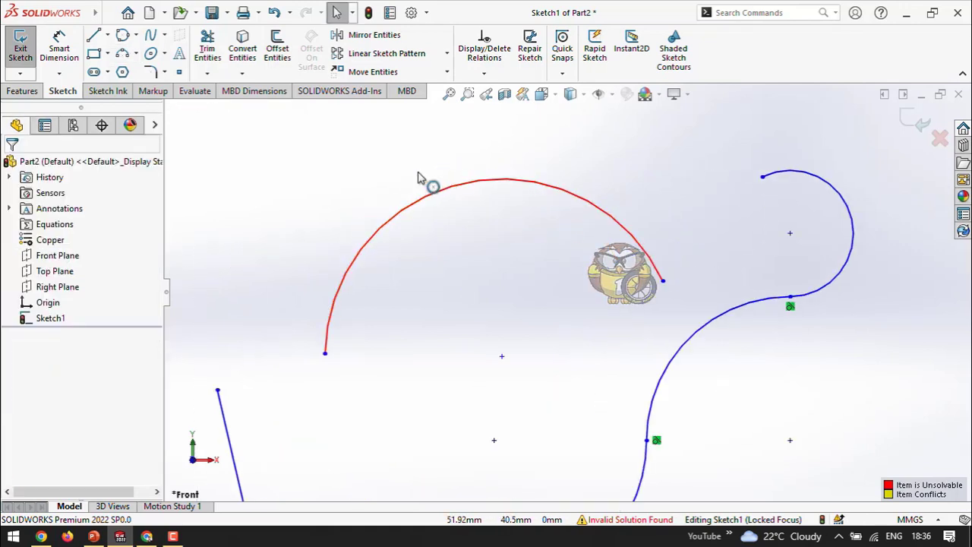
scroll(402, 160, "up", 6)
mouse_move(271, 181)
left_mouse_down()
mouse_move(651, 448)
mouse_move(690, 441)
left_mouse_up()
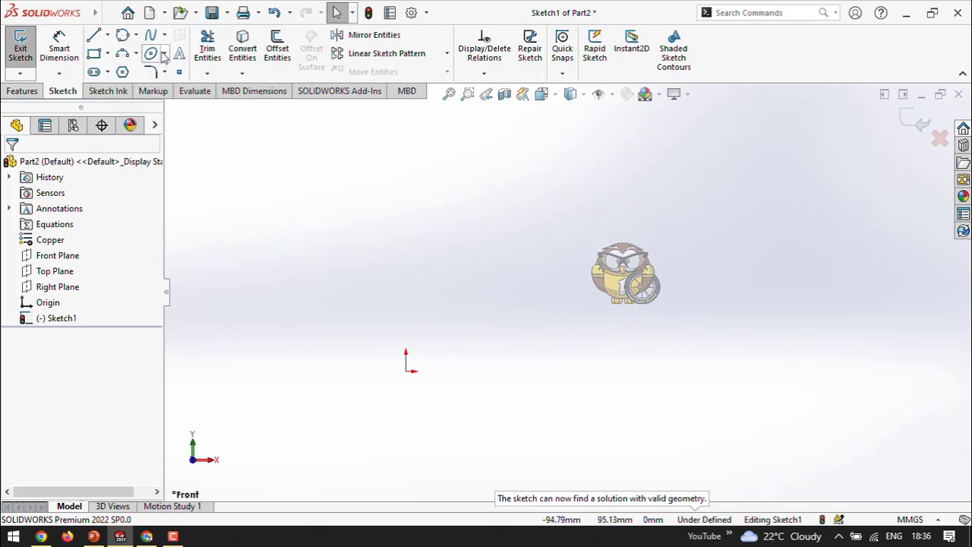
Sketch a horizontal straight slot about 35 mm wide above and to the right of the origin, and accept it
left_click(109, 73)
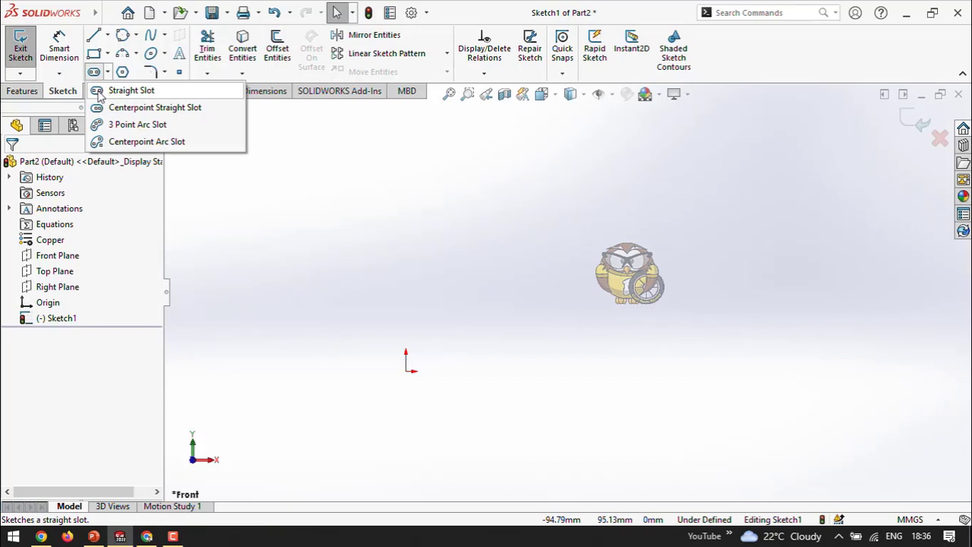
left_click(121, 91)
left_click(463, 266)
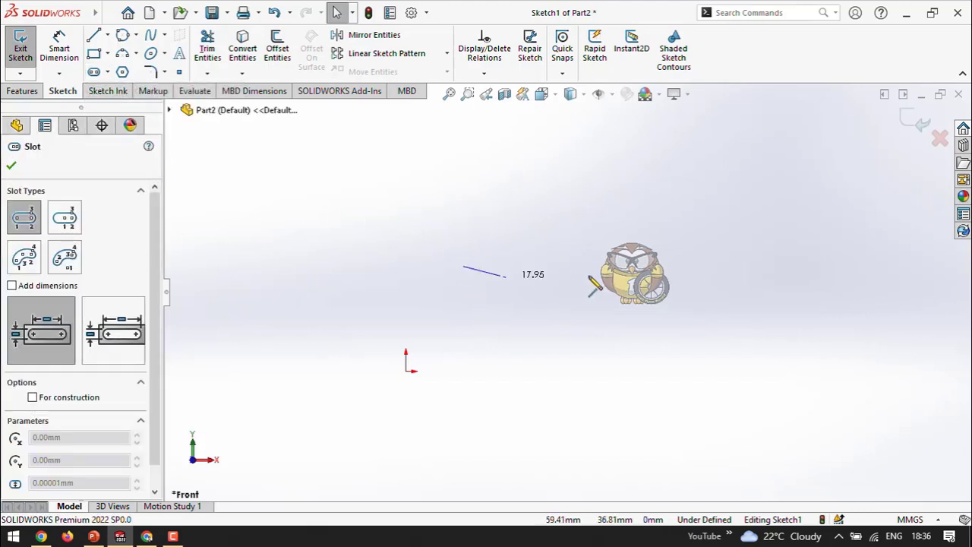
left_click(710, 266)
left_click(636, 222)
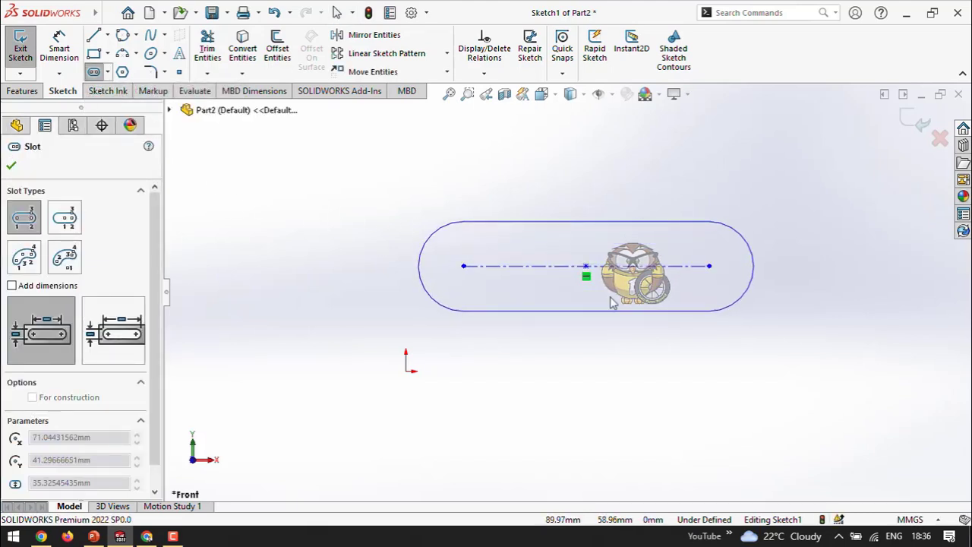
left_click(11, 167)
left_click(236, 258)
scroll(236, 258, "up", 3)
scroll(736, 354, "down", 1)
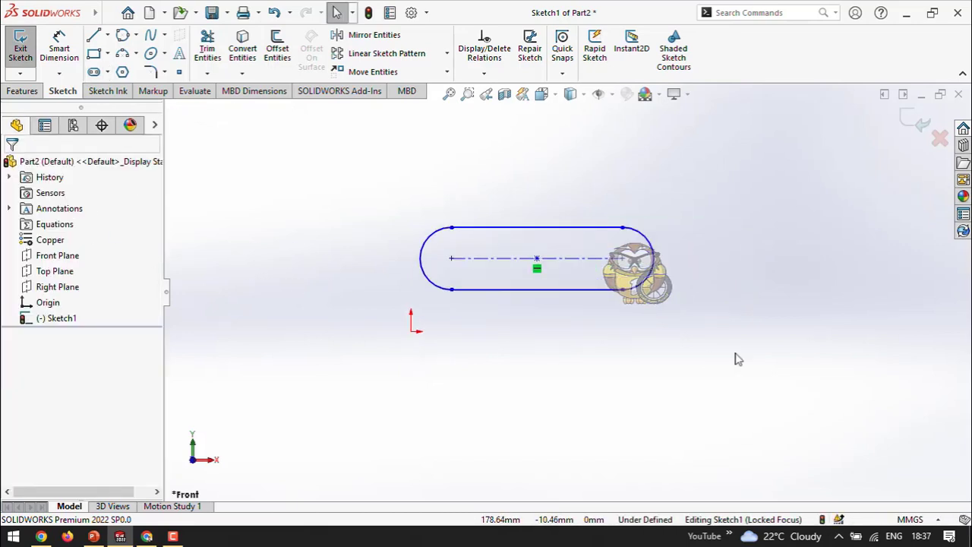
scroll(735, 359, "down", 1)
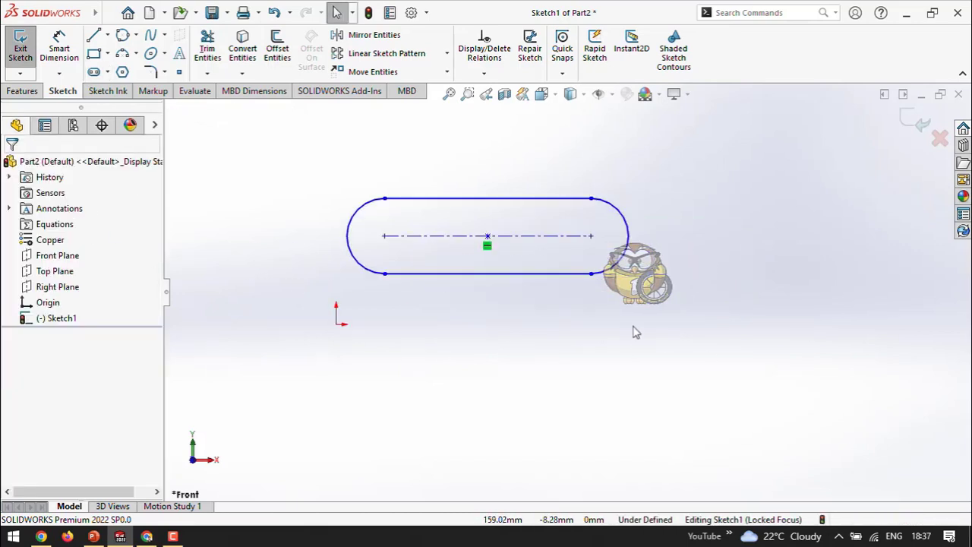
Sketch two circles below the slot, centred vertically beneath its arc centers, the right one about 14 mm in radius
left_click(136, 35)
left_click(145, 52)
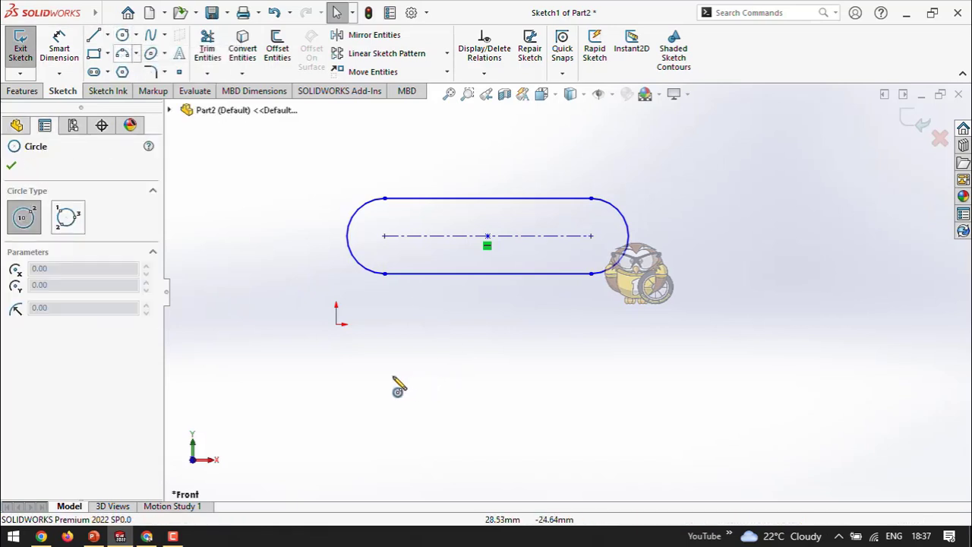
left_click_drag(384, 385, 407, 366)
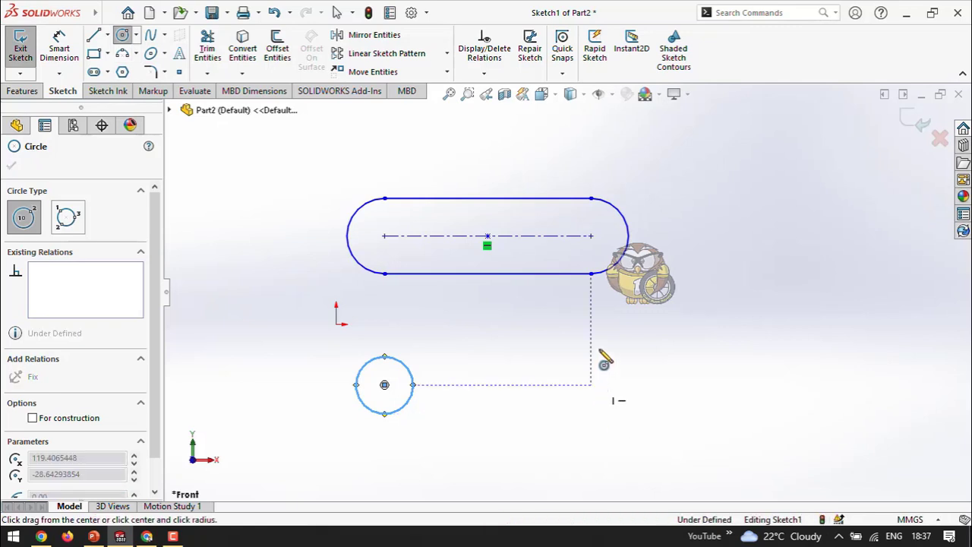
mouse_move(591, 385)
left_mouse_down()
mouse_move(590, 352)
mouse_move(590, 373)
mouse_move(417, 353)
mouse_move(357, 384)
mouse_move(587, 355)
mouse_move(591, 365)
left_mouse_up()
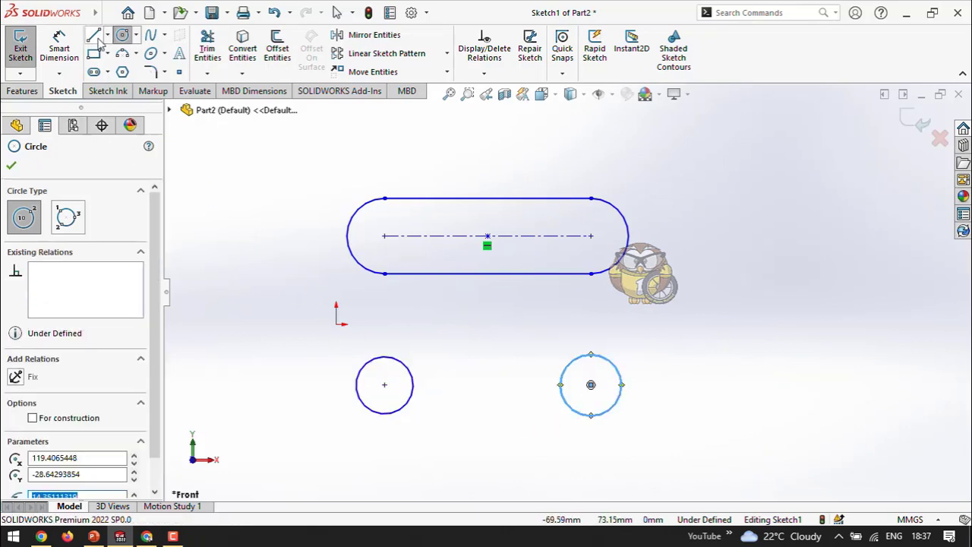
Sketch a line connecting the top points of the two circles, and end the line chain
left_click(98, 39)
left_click(384, 356)
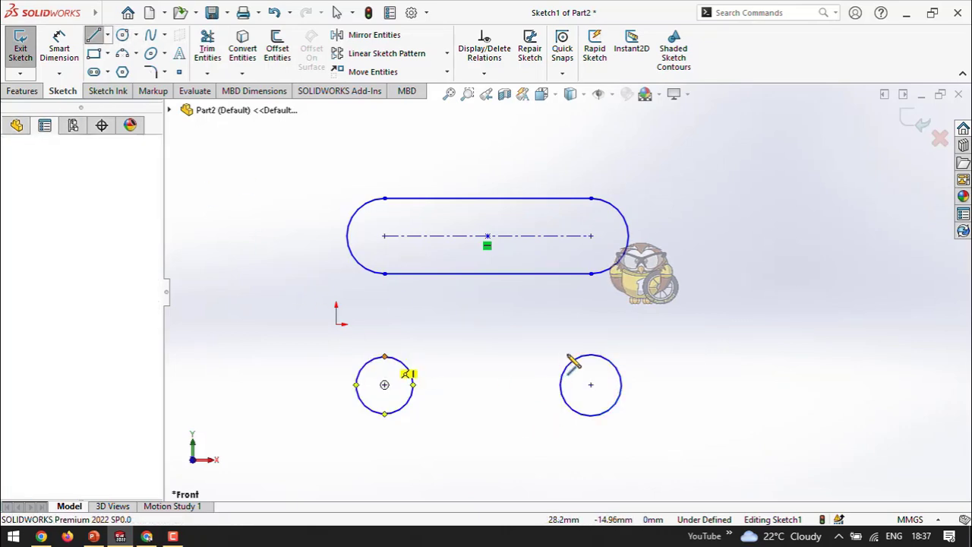
left_click(591, 354)
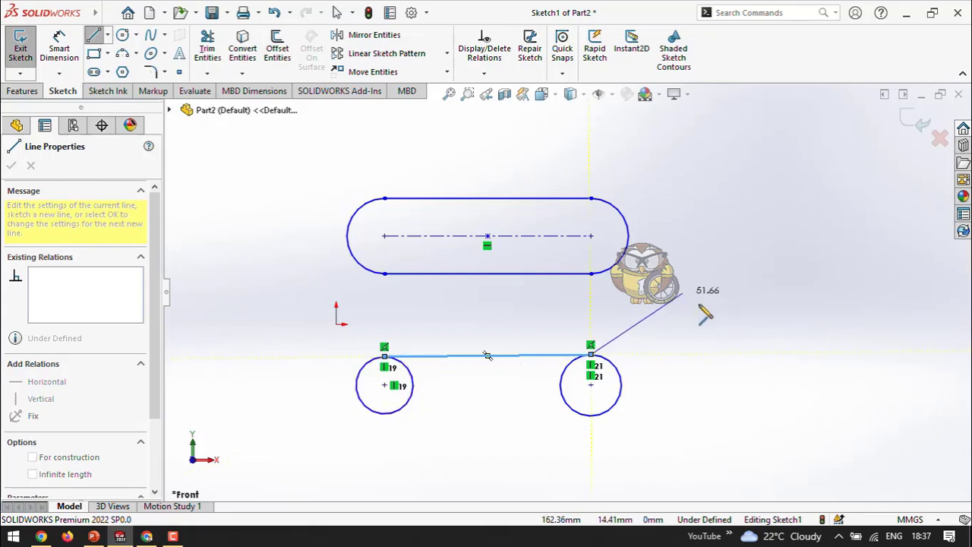
right_click(682, 291)
left_click(725, 321)
key("Escape")
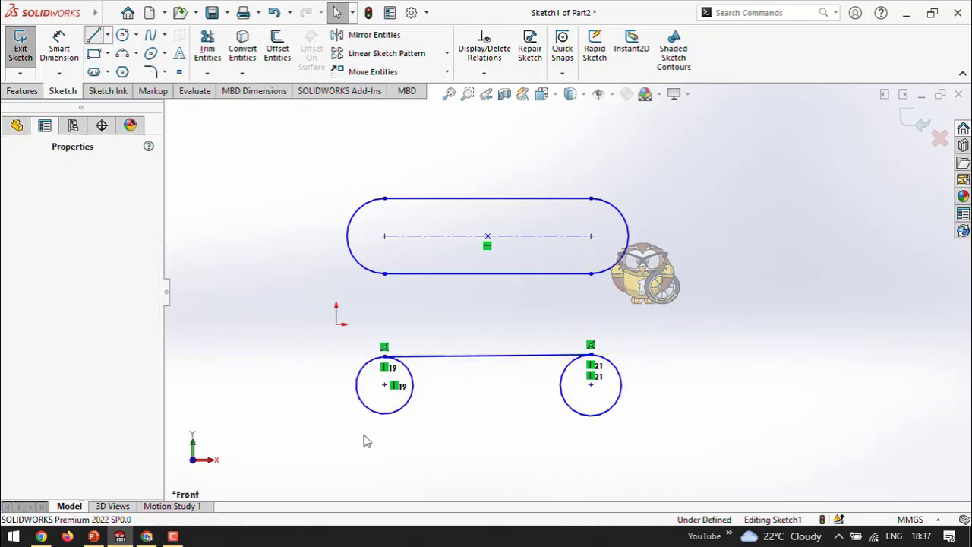
Sketch a line connecting the bottom points of the two circles, and leave the Line tool
key("l")
left_click(386, 415)
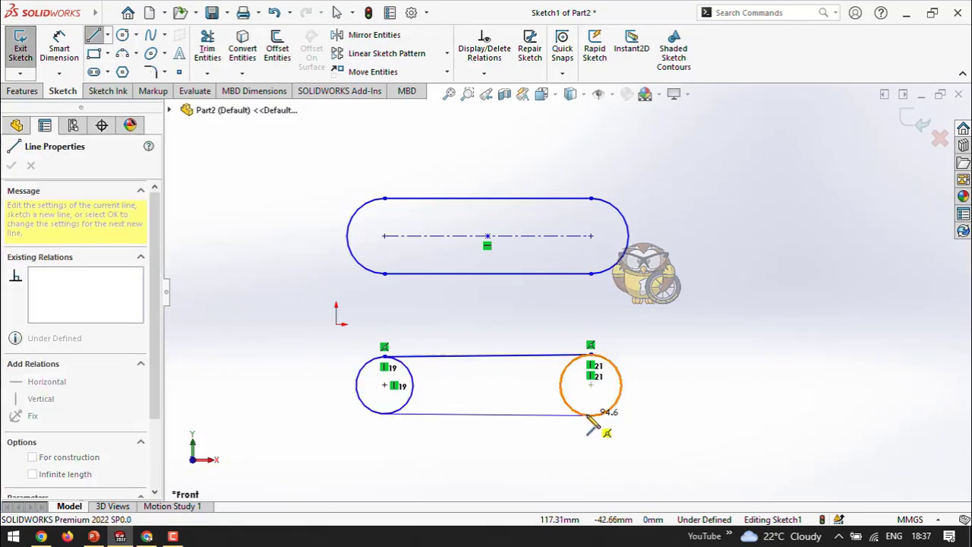
left_click(591, 415)
right_click(722, 318)
left_click(741, 338)
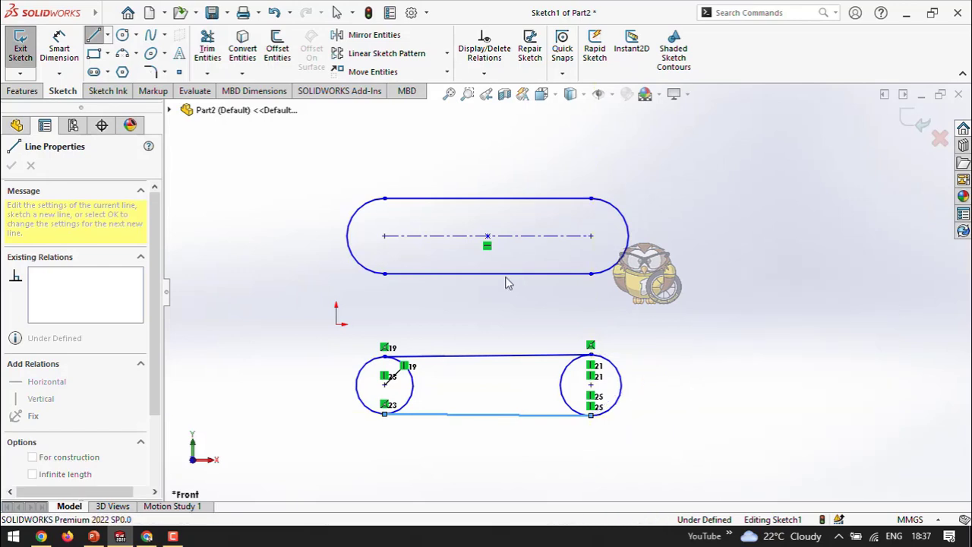
key("Escape")
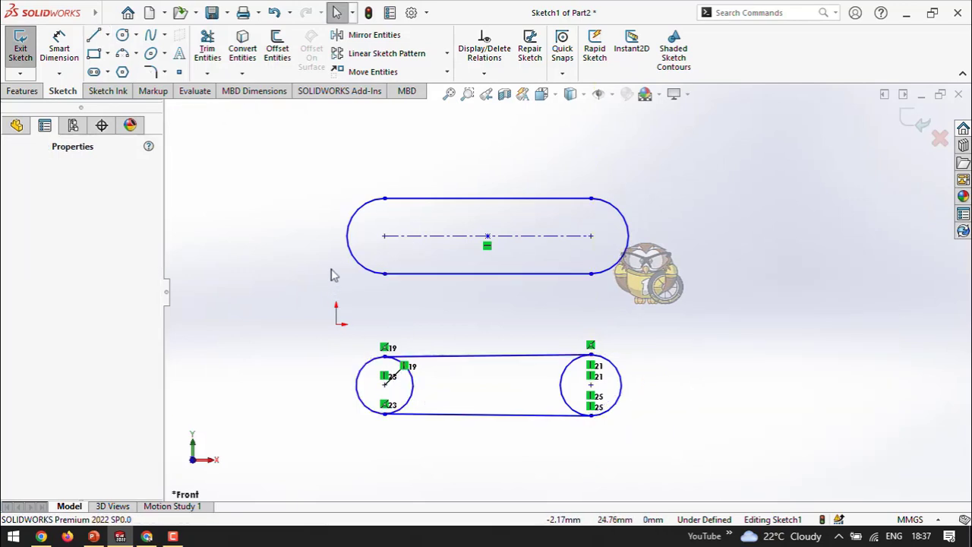
Power trim the inner halves of both circles to leave a slot-shaped outline, and exit the trim
left_click(208, 49)
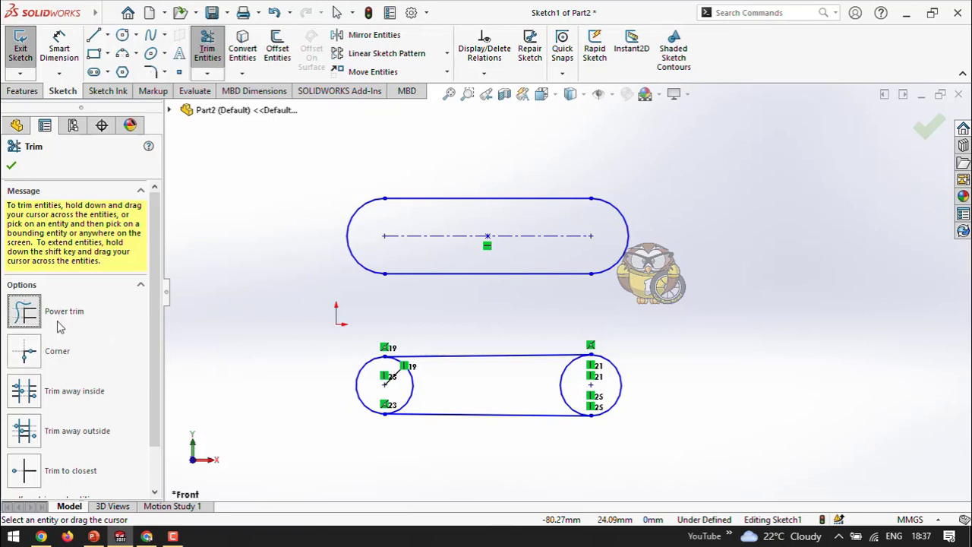
left_click_drag(155, 359, 150, 328)
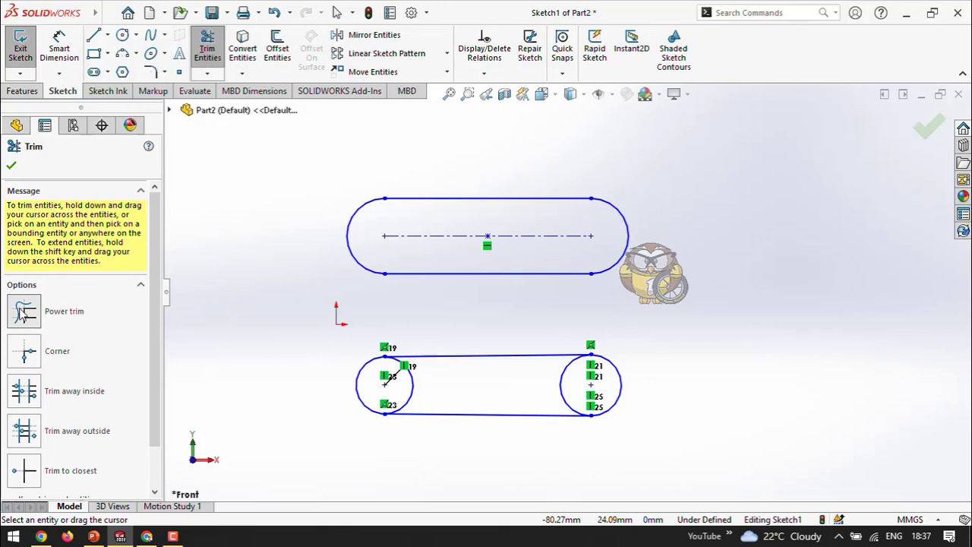
mouse_move(276, 392)
left_mouse_down()
mouse_move(245, 159)
mouse_move(707, 174)
left_mouse_up()
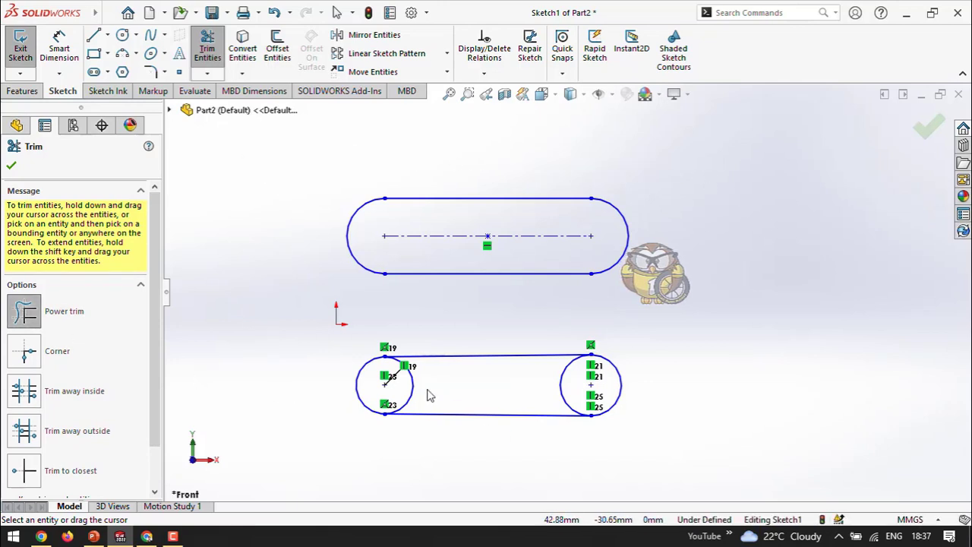
left_click_drag(460, 387, 398, 382)
left_click_drag(528, 384, 582, 391)
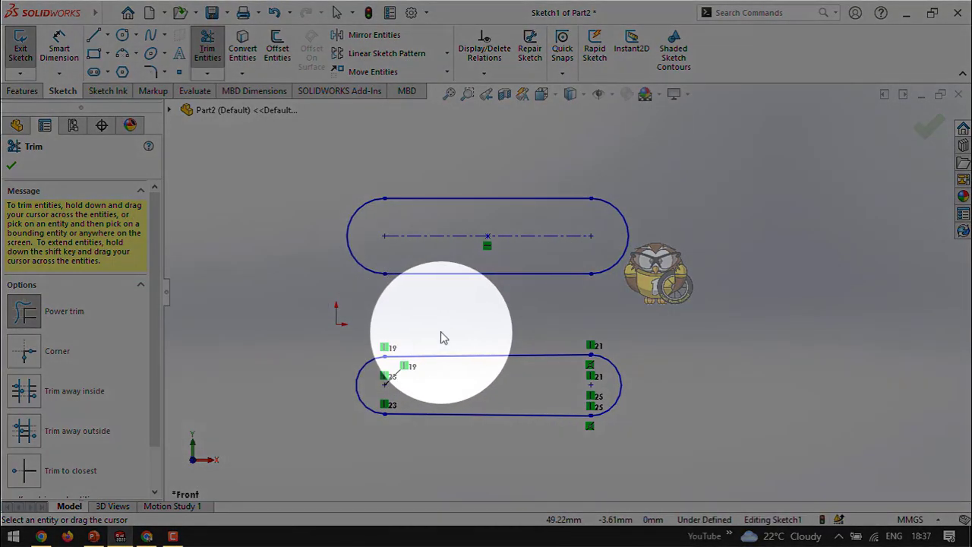
key("Escape")
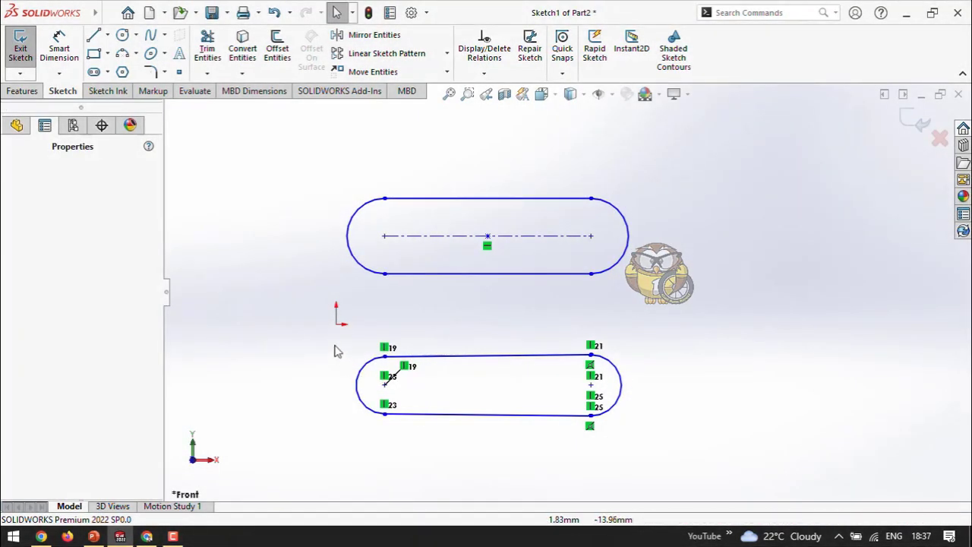
Delete the manually built slot outline below the straight slot
left_click_drag(281, 300, 683, 444)
key("Delete")
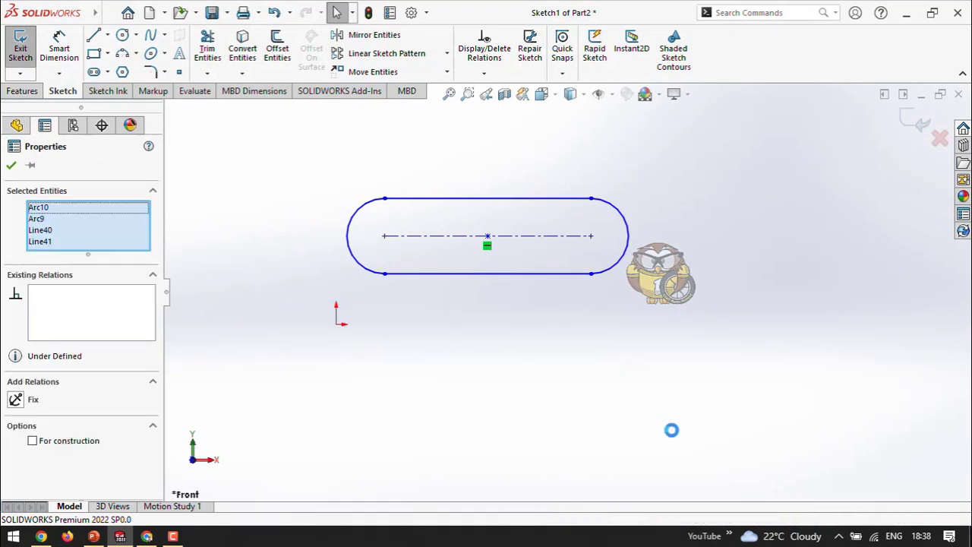
left_click(108, 74)
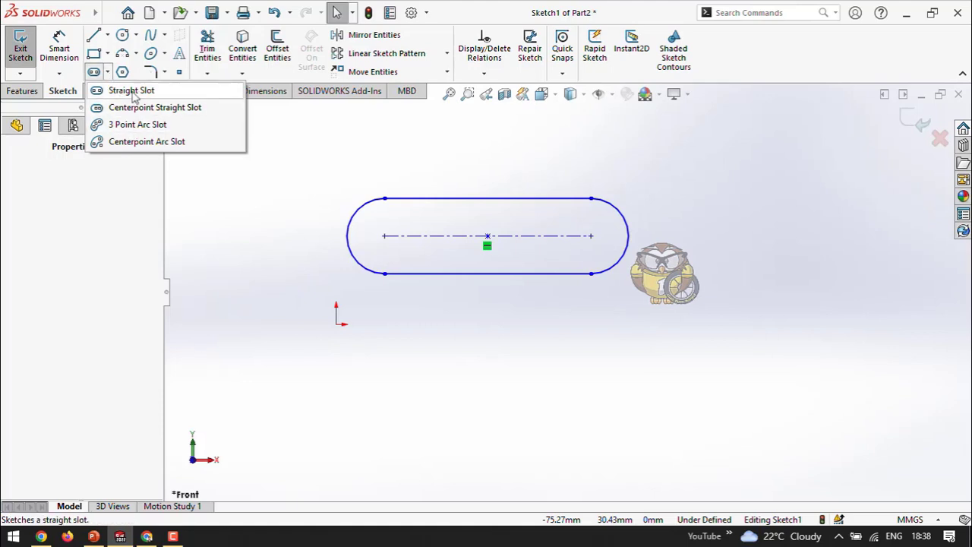
left_click(133, 92)
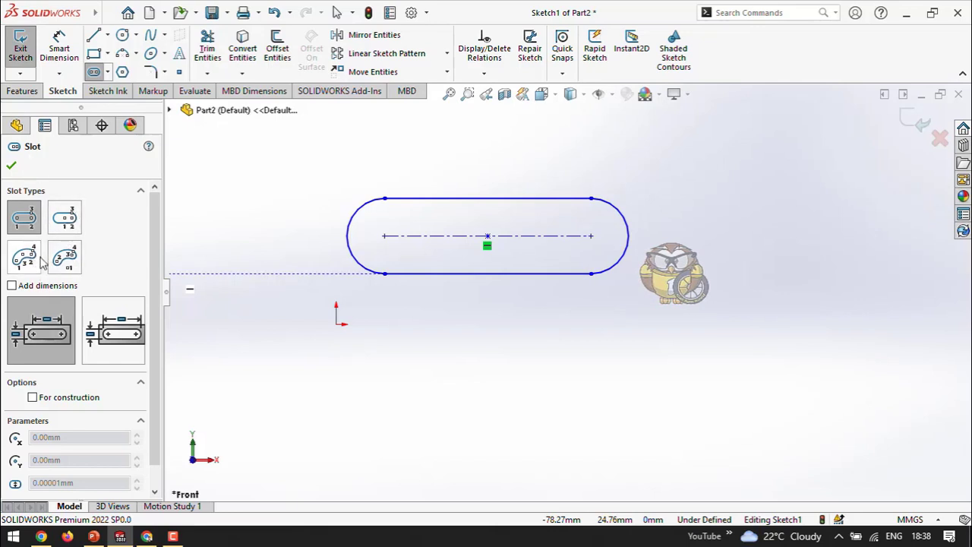
left_click(12, 168)
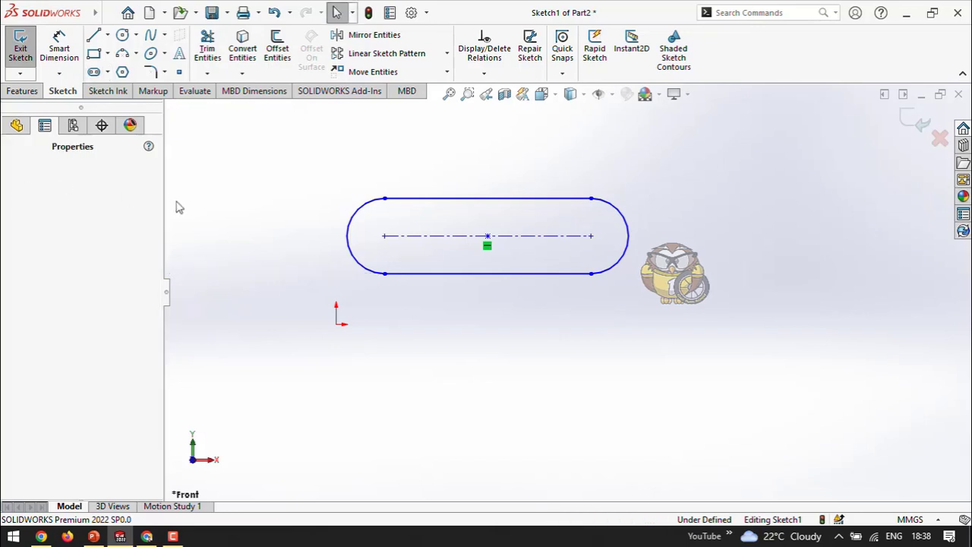
Sketch a 5-sided polygon to the right of the slot, using an inscribed circle about 60 mm in diameter and an angle of about 21.5°
left_click(122, 71)
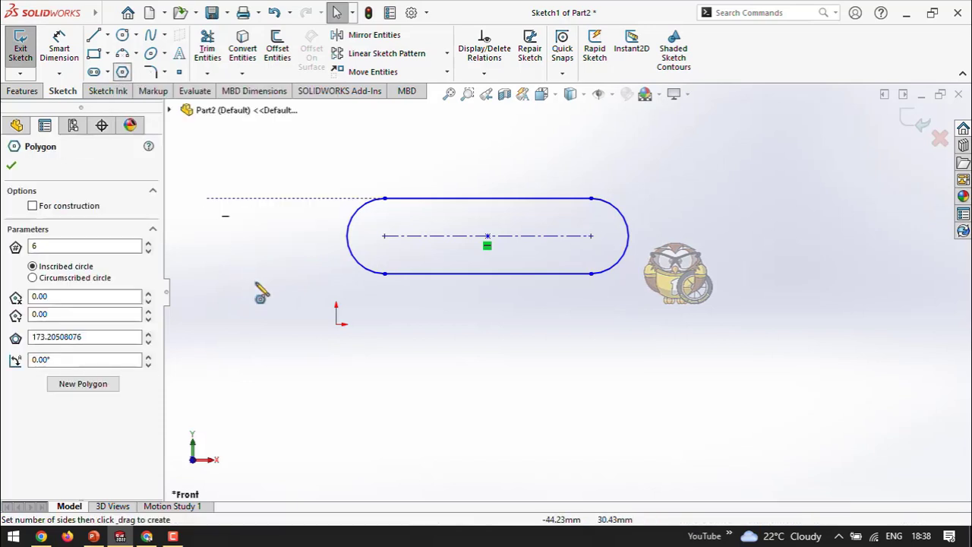
double_click(45, 246)
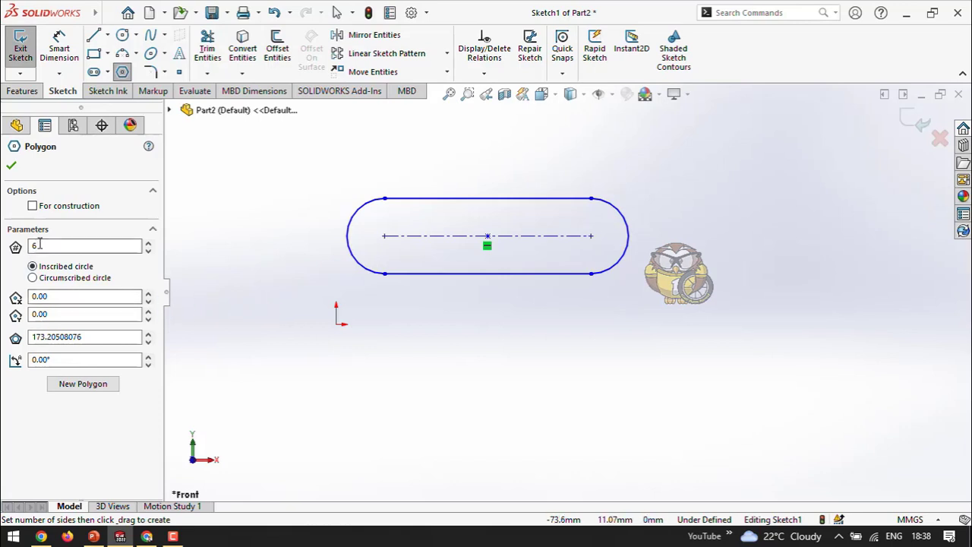
type("3")
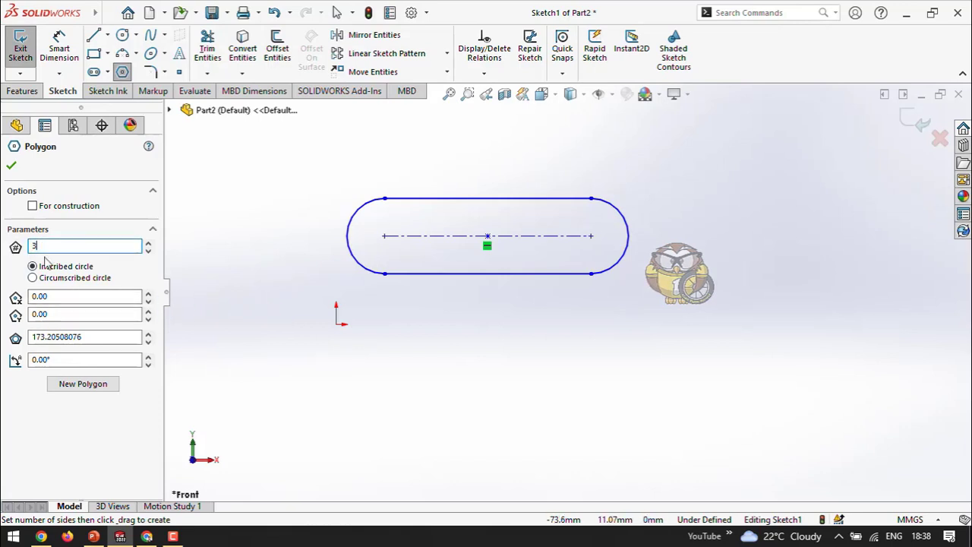
left_click(147, 279)
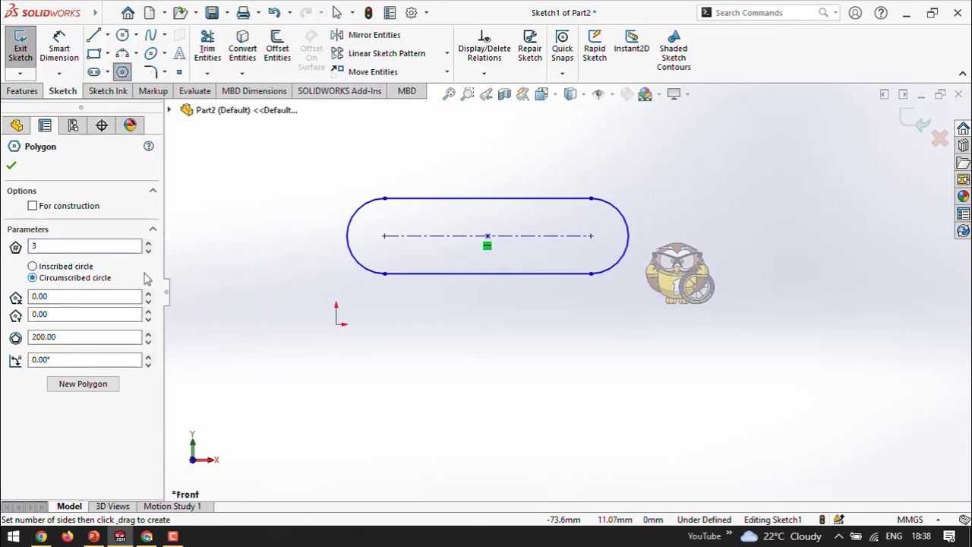
left_click(67, 267)
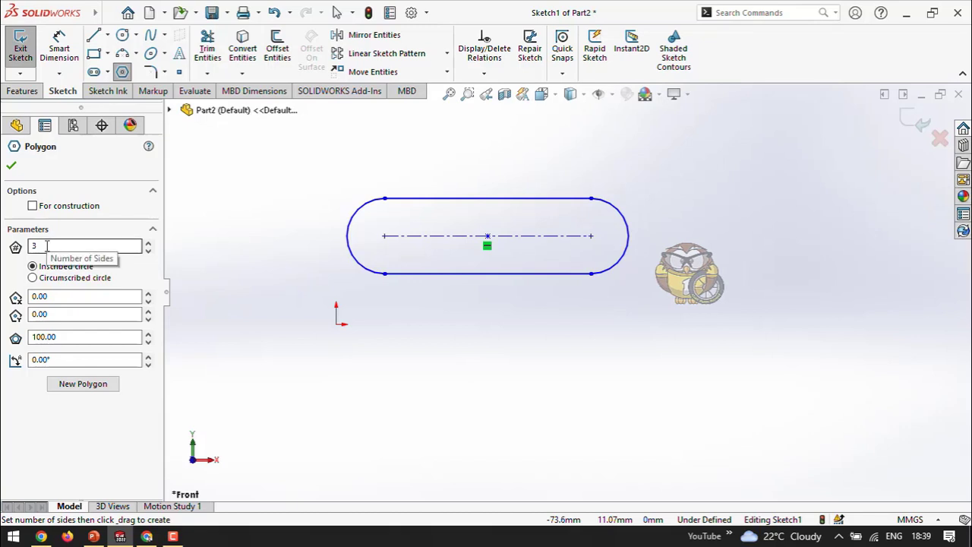
left_click_drag(46, 245, 9, 242)
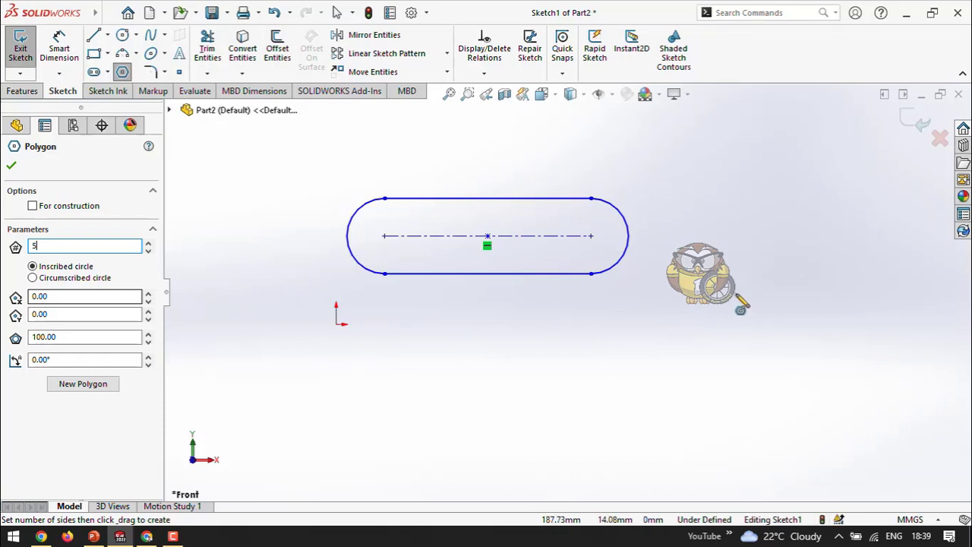
left_click_drag(736, 296, 821, 268)
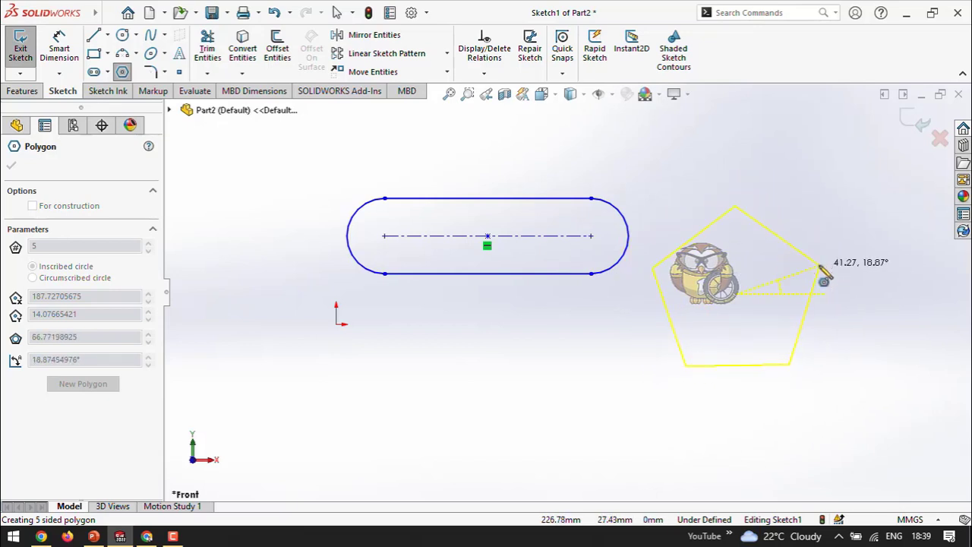
mouse_move(820, 267)
left_mouse_down()
mouse_move(824, 292)
mouse_move(836, 258)
mouse_move(797, 234)
mouse_move(813, 243)
mouse_move(814, 286)
mouse_move(803, 259)
mouse_move(810, 272)
left_mouse_up()
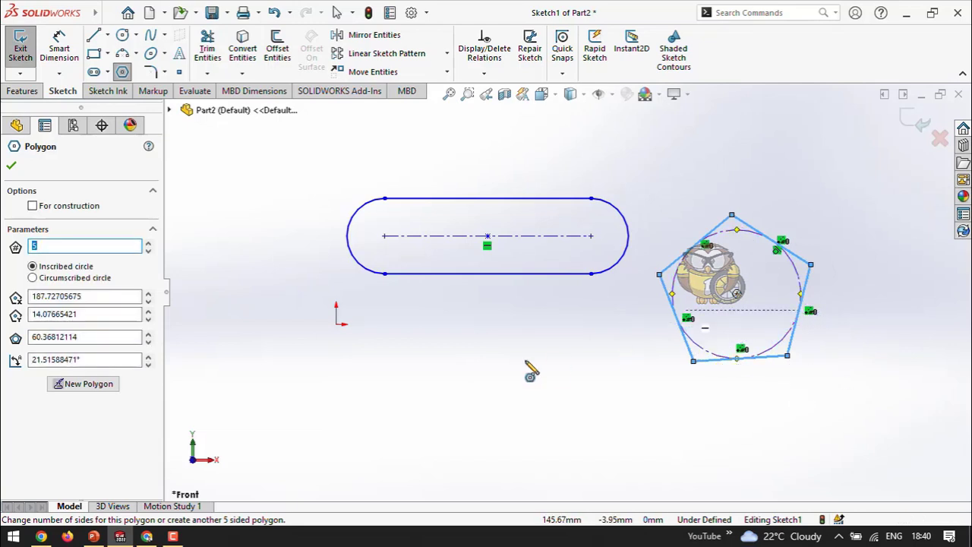
Compare the pentagon's inscribed and circumscribed circle options, and finish the polygon with the circumscribed circle
left_click(85, 279)
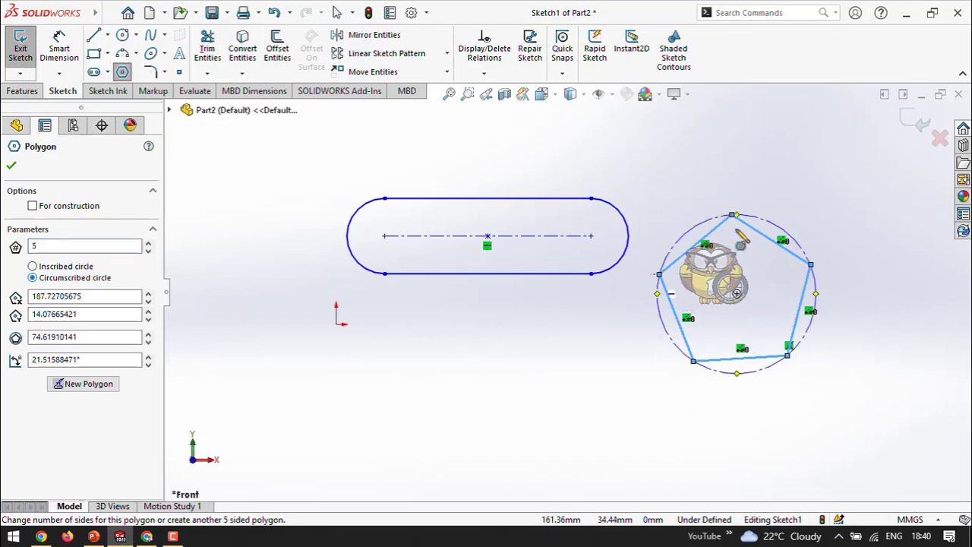
scroll(915, 306, "up", 2)
scroll(915, 305, "down", 5)
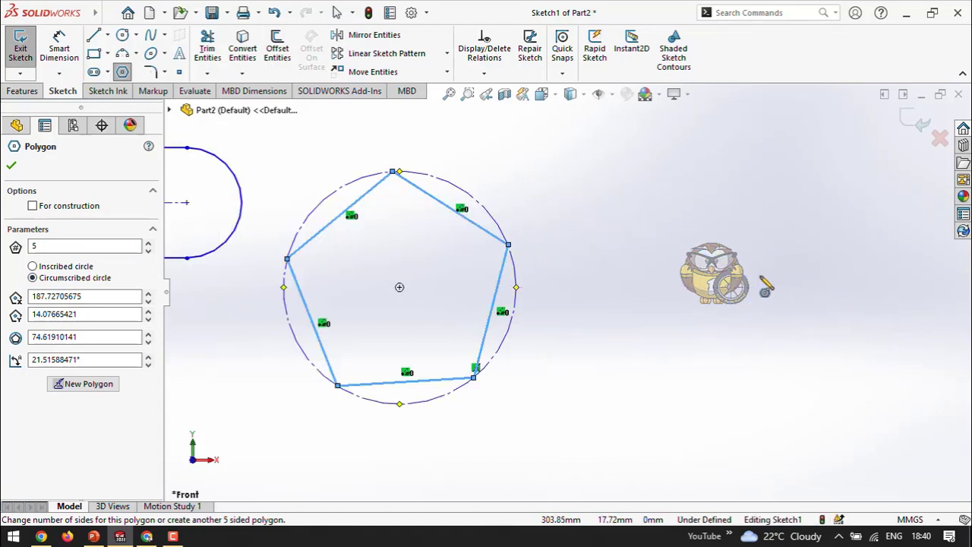
scroll(763, 292, "up", 1)
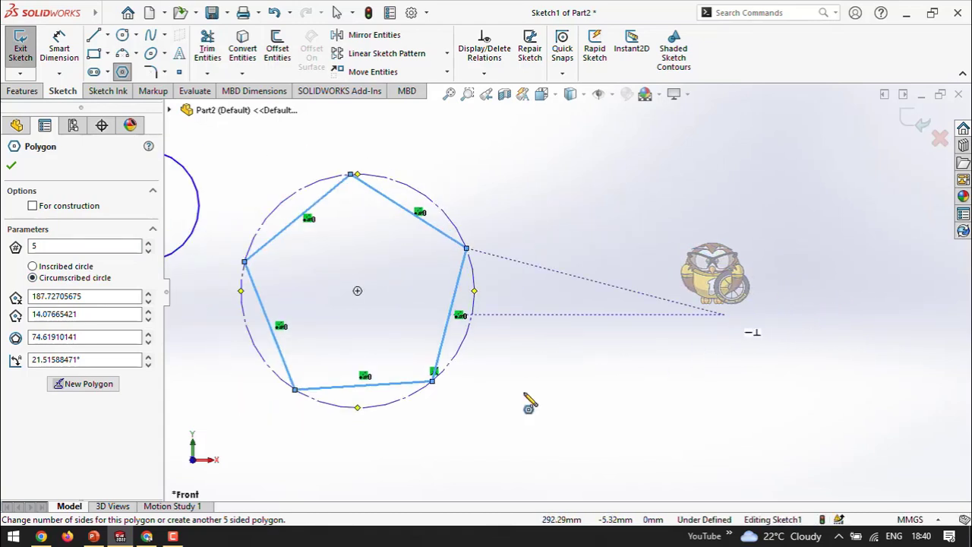
left_click(51, 271)
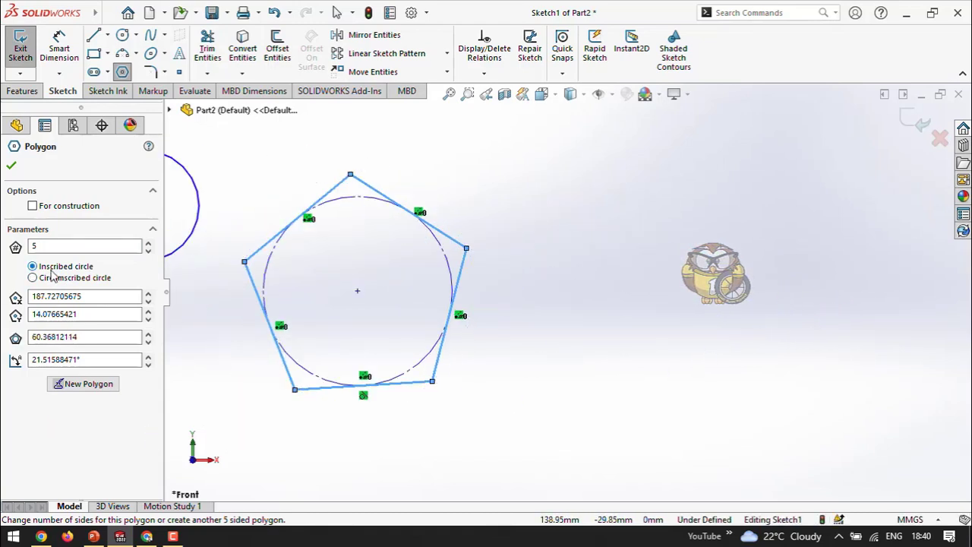
left_click(48, 280)
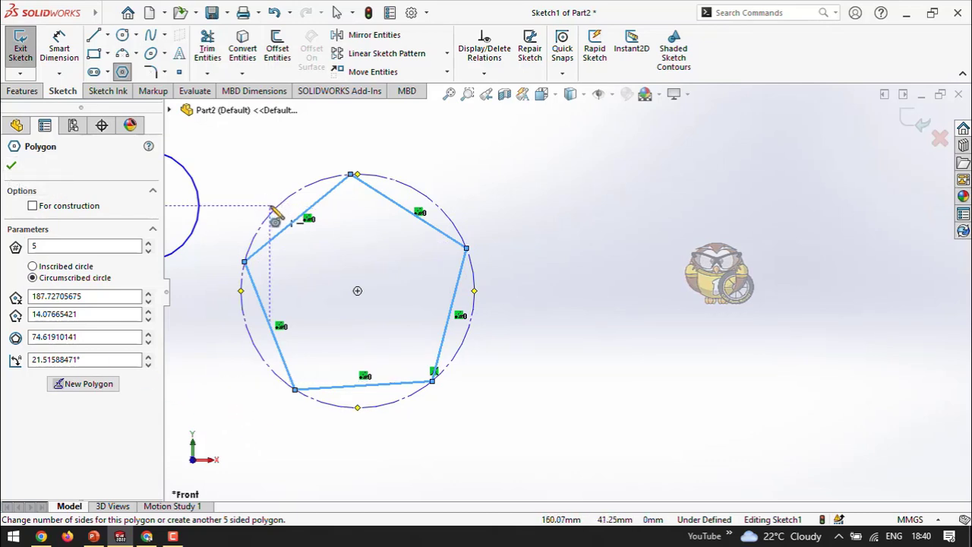
left_click(11, 165)
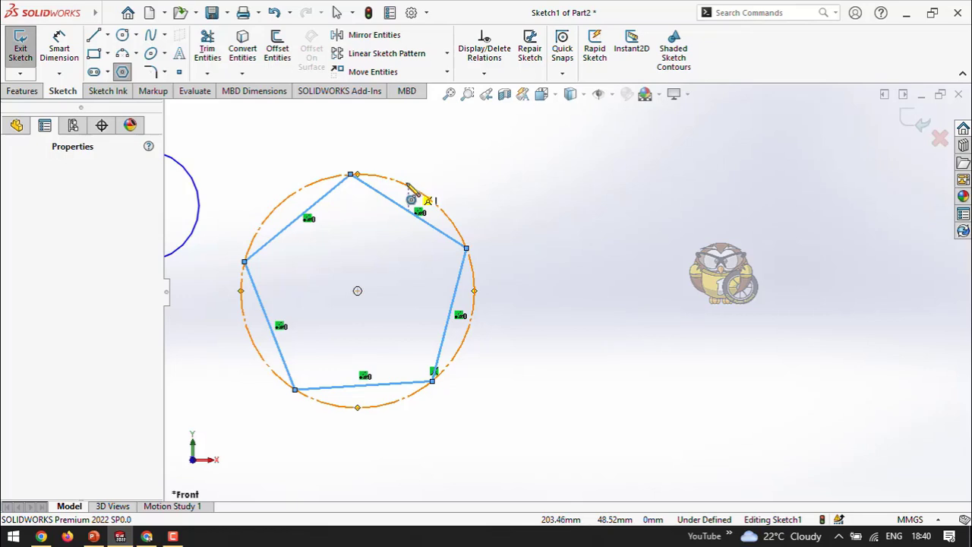
key("Escape")
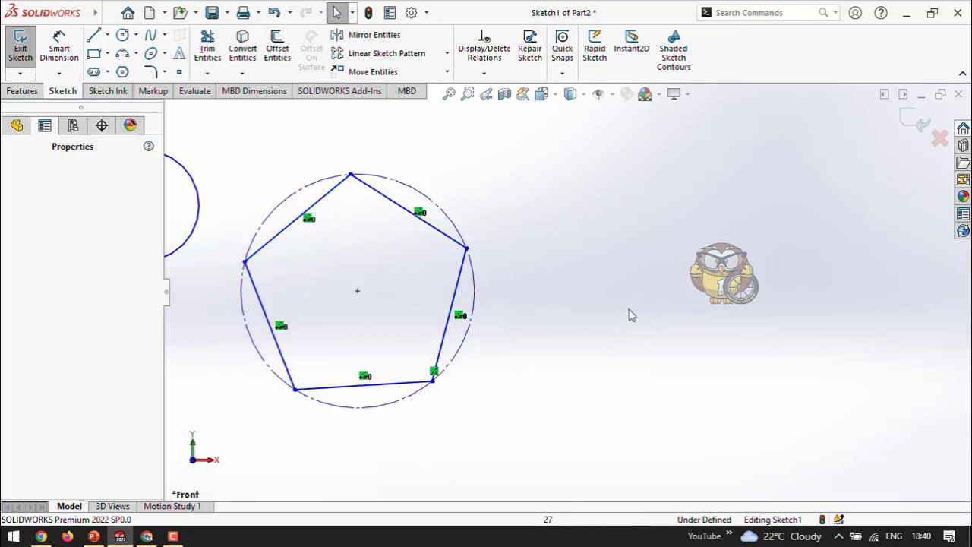
Sketch an 8-sided polygon with a circumscribed circle about 51 mm in diameter, beside the pentagon on the side away from the slot
left_click(122, 72)
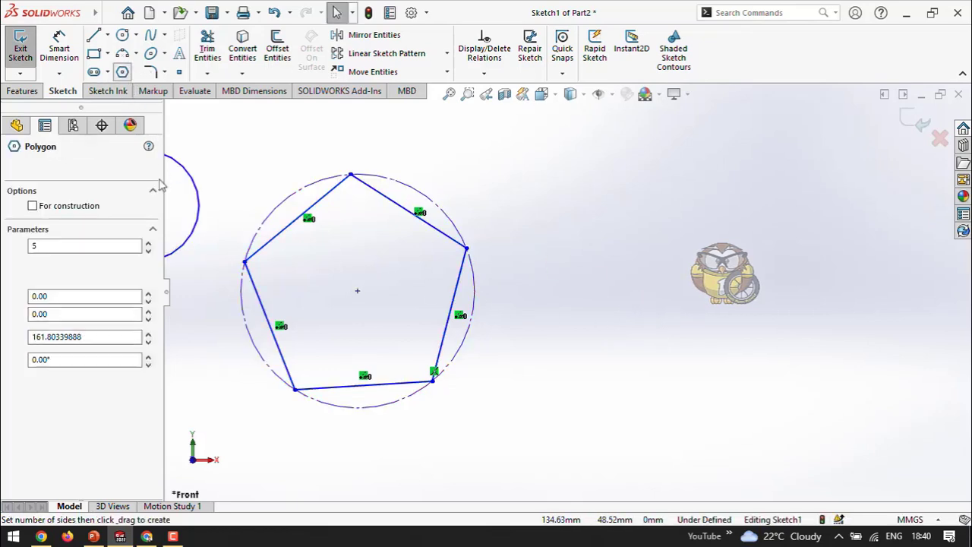
double_click(72, 245)
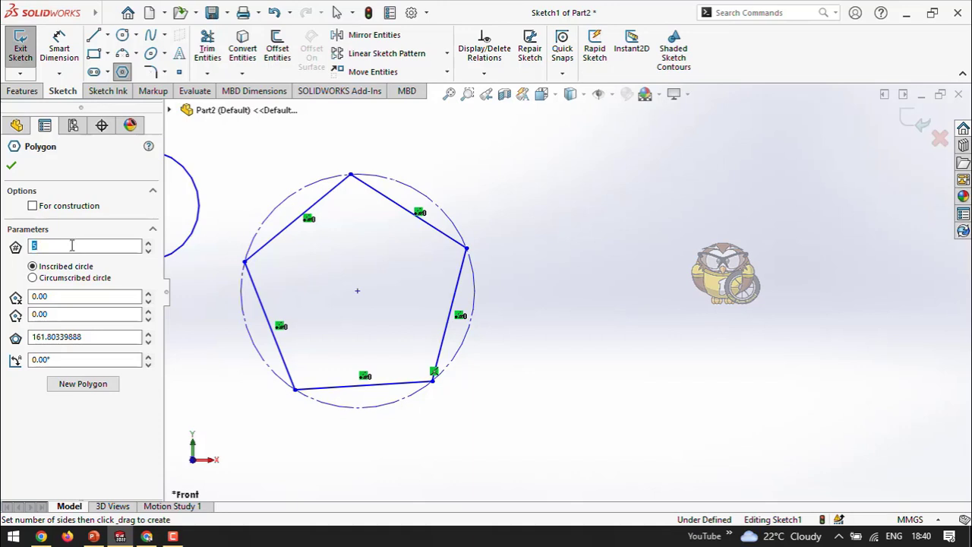
type("8")
left_click(64, 279)
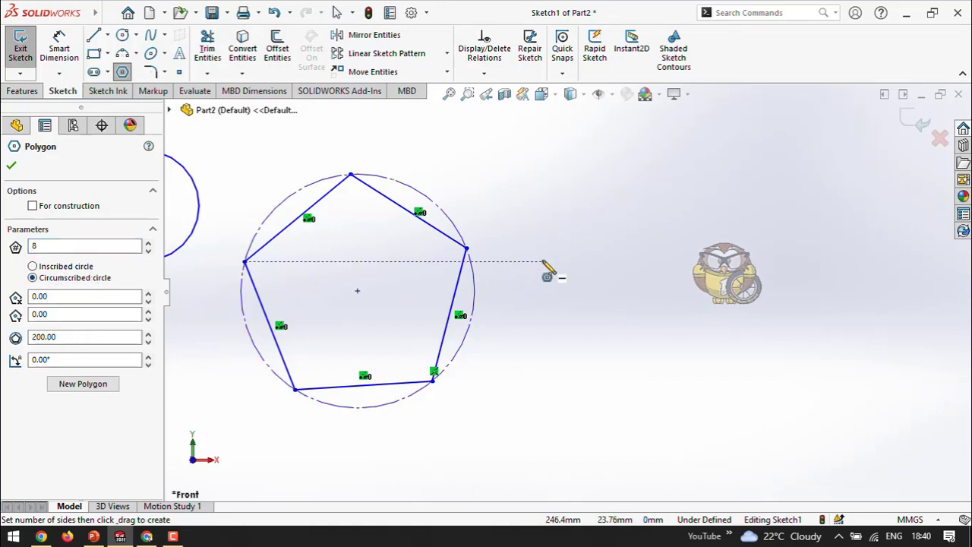
left_click_drag(712, 250, 737, 342)
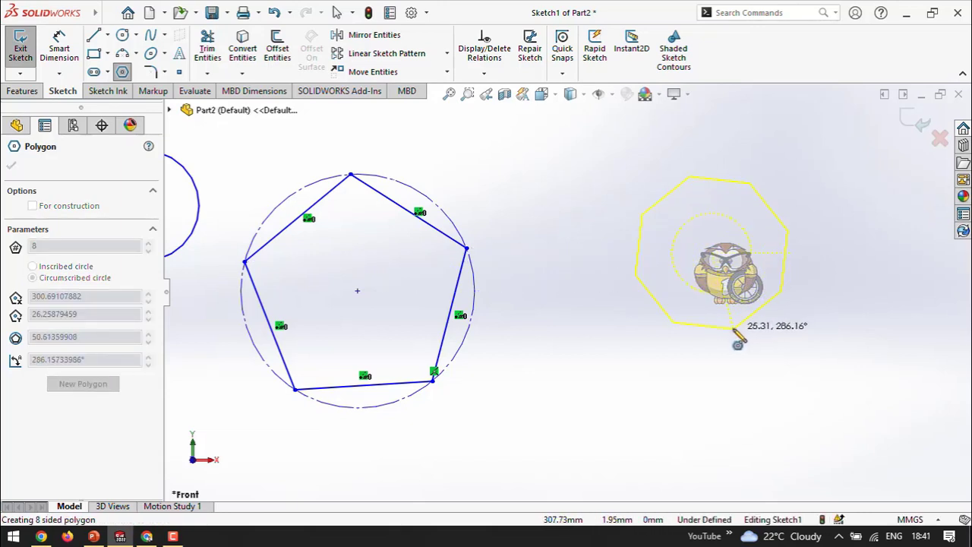
right_click(595, 189)
left_click(596, 190)
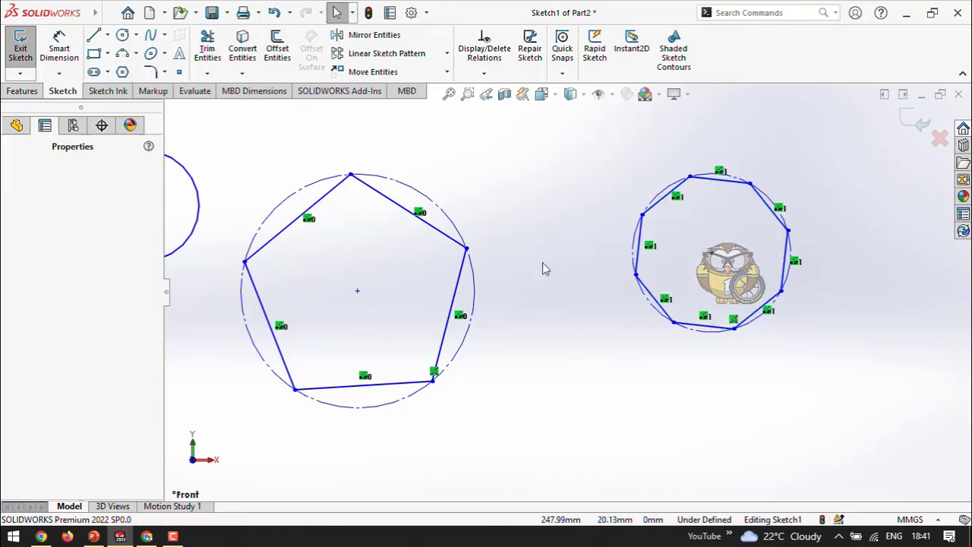
Delete the slot and both polygons from the sketch
scroll(540, 266, "down", 2)
scroll(431, 221, "up", 5)
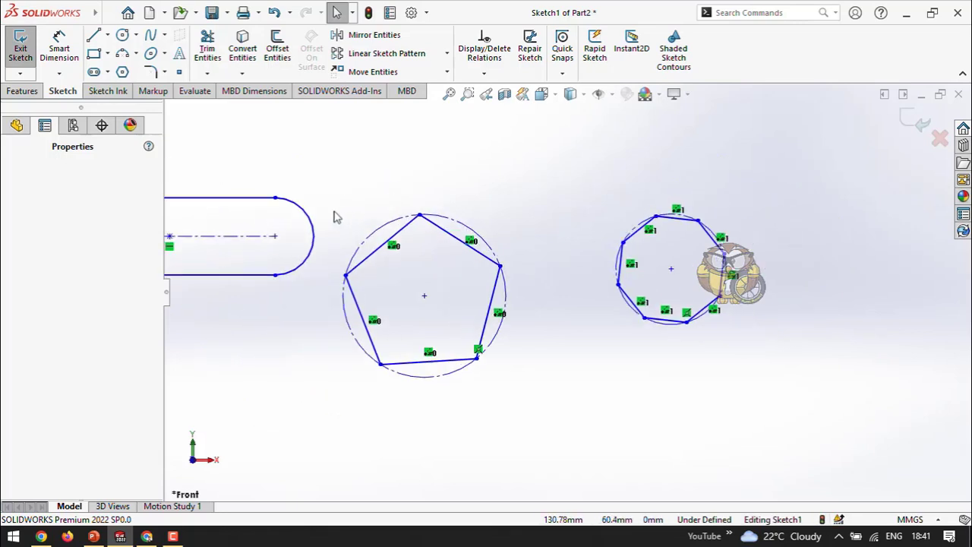
scroll(384, 293, "down", 2)
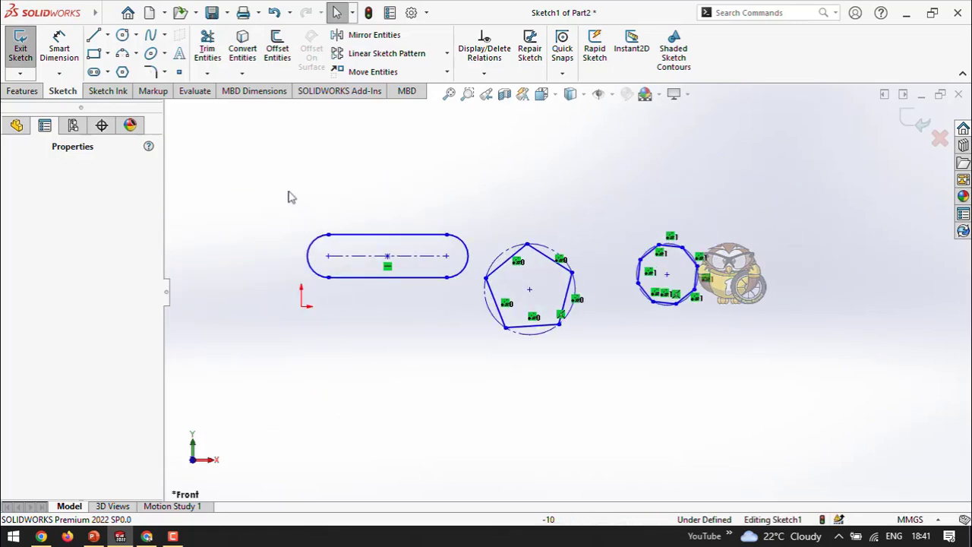
mouse_move(289, 191)
left_mouse_down()
mouse_move(718, 332)
mouse_move(749, 360)
left_mouse_up()
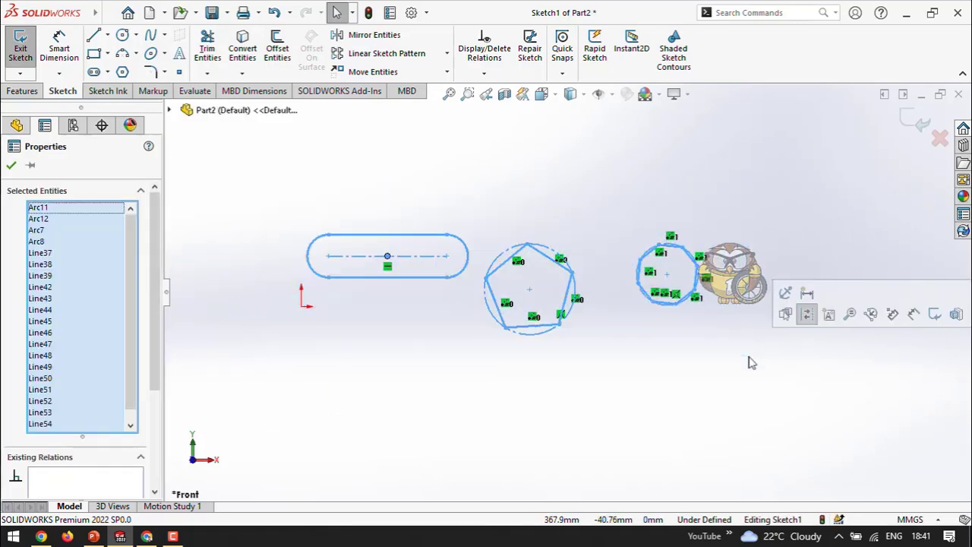
key("Delete")
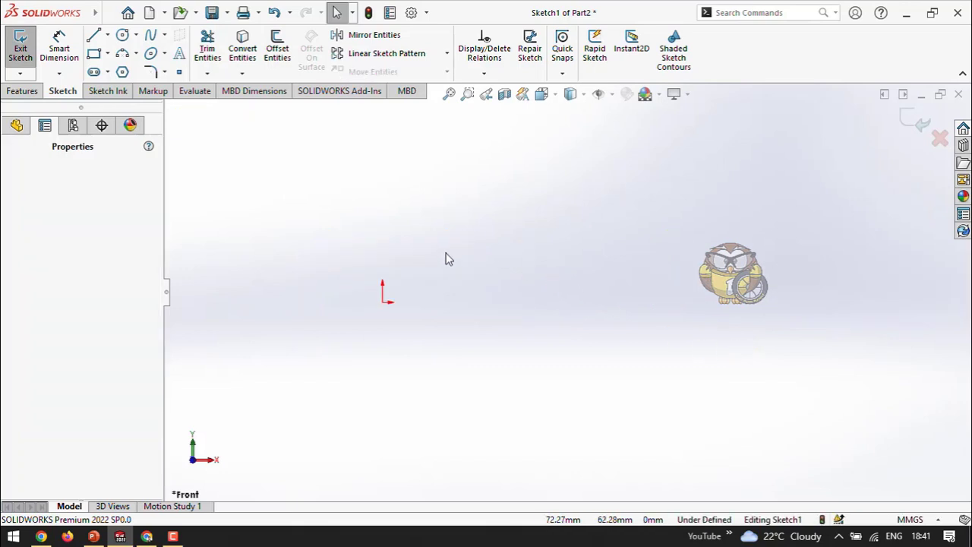
Sketch a corner rectangle about 148 mm wide and 69 mm high, above and to the right of the origin
scroll(446, 253, "down", 4)
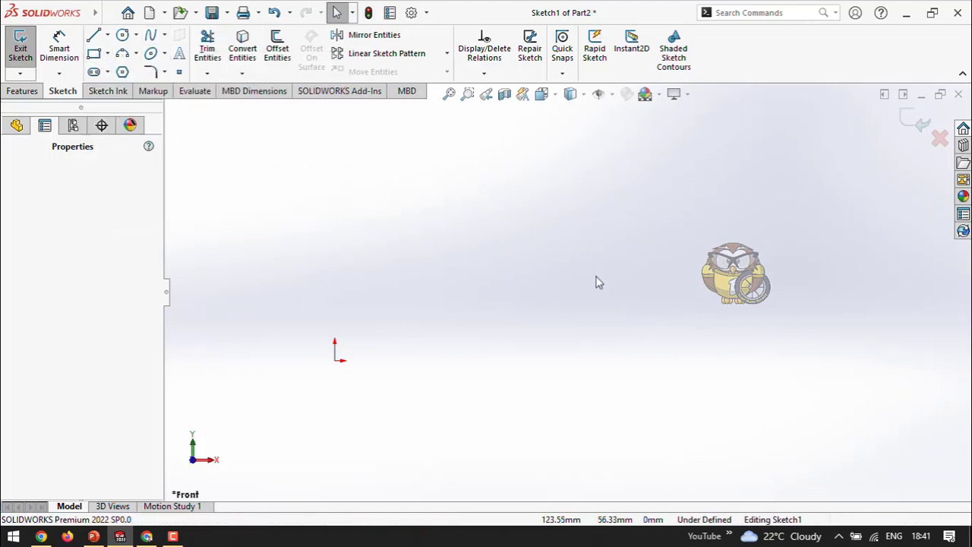
left_click(94, 59)
left_click(456, 225)
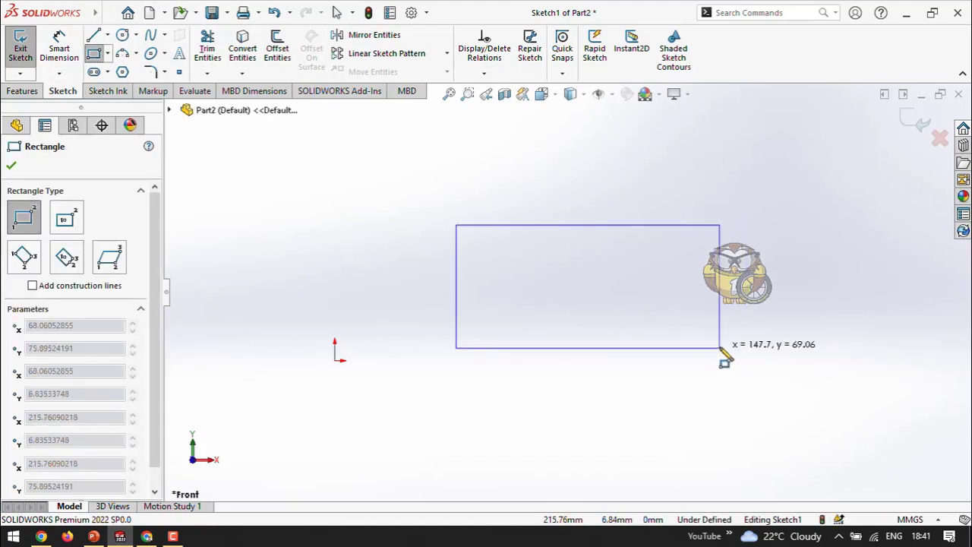
left_click(720, 348)
scroll(490, 251, "down", 2)
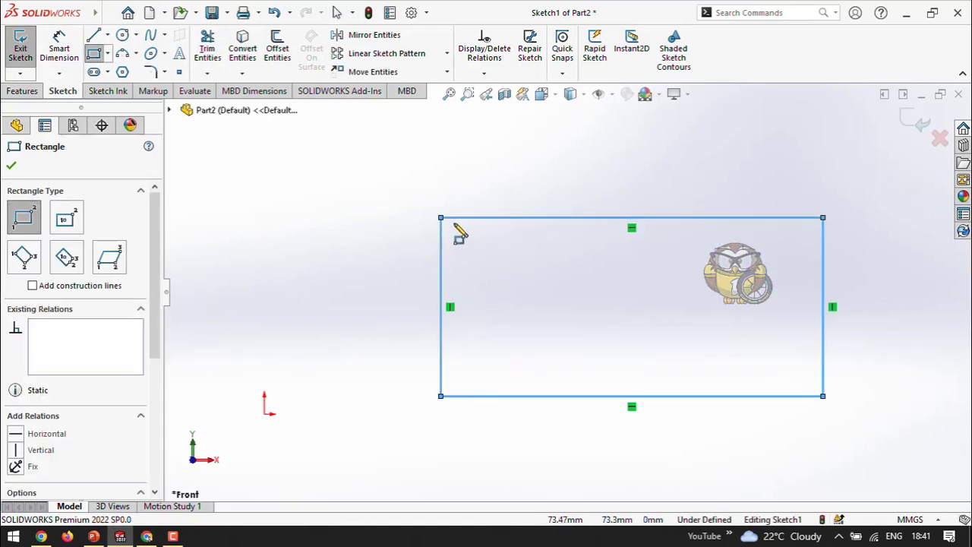
left_click(11, 165)
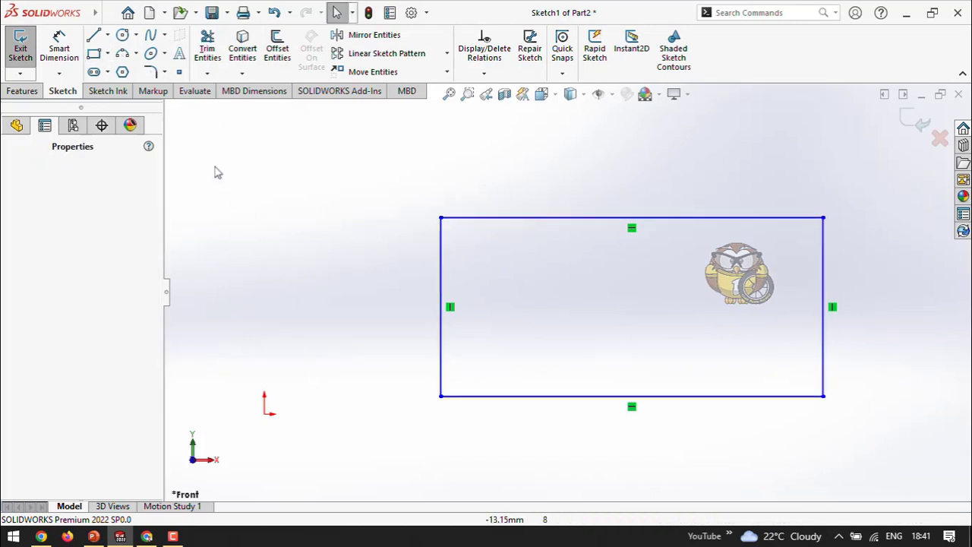
Apply a sketch fillet with a 30 mm radius to the rectangle's upper-left corner
left_click(165, 72)
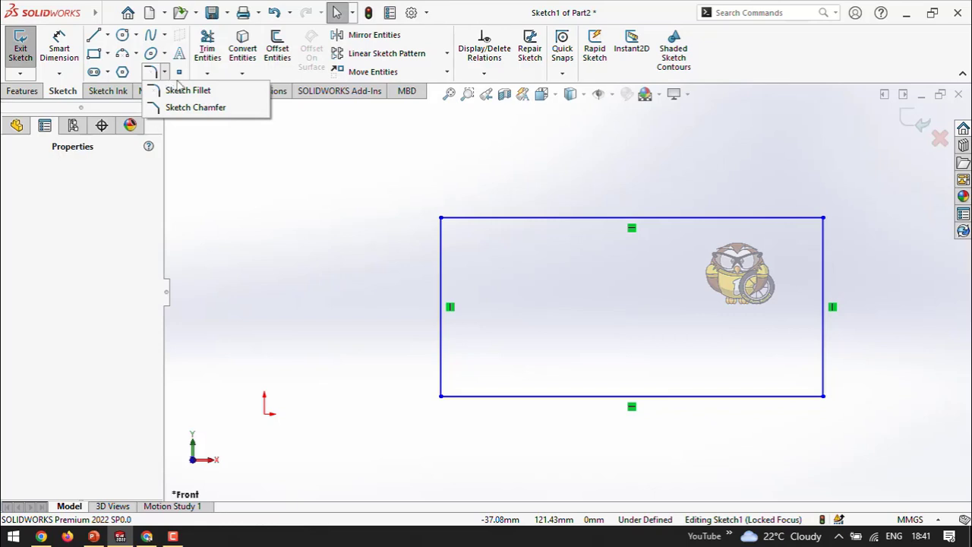
left_click(164, 73)
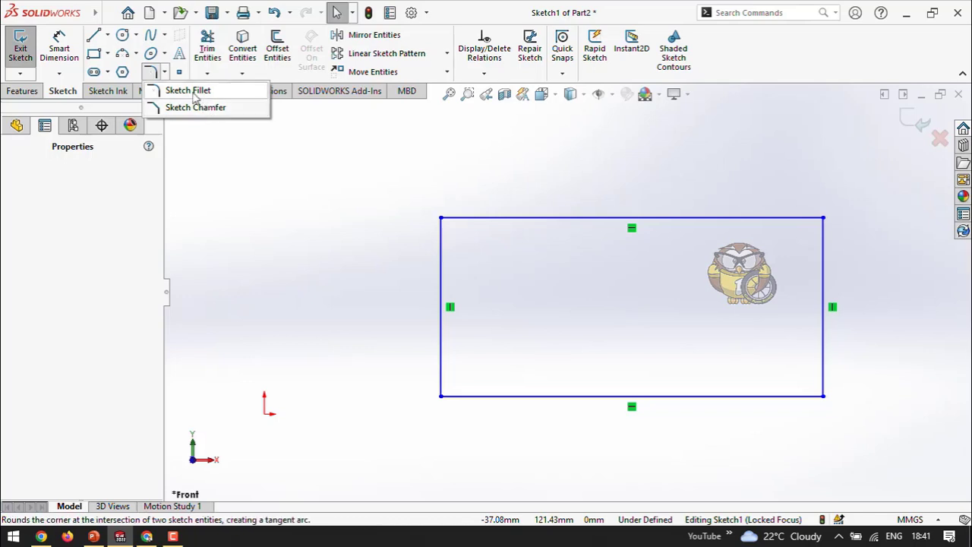
left_click(195, 92)
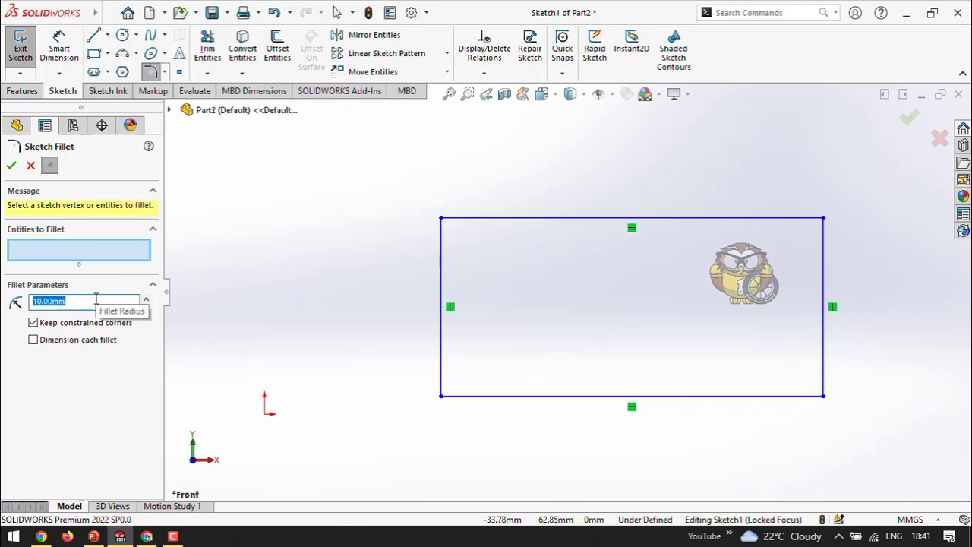
left_click(482, 226)
left_click(440, 266)
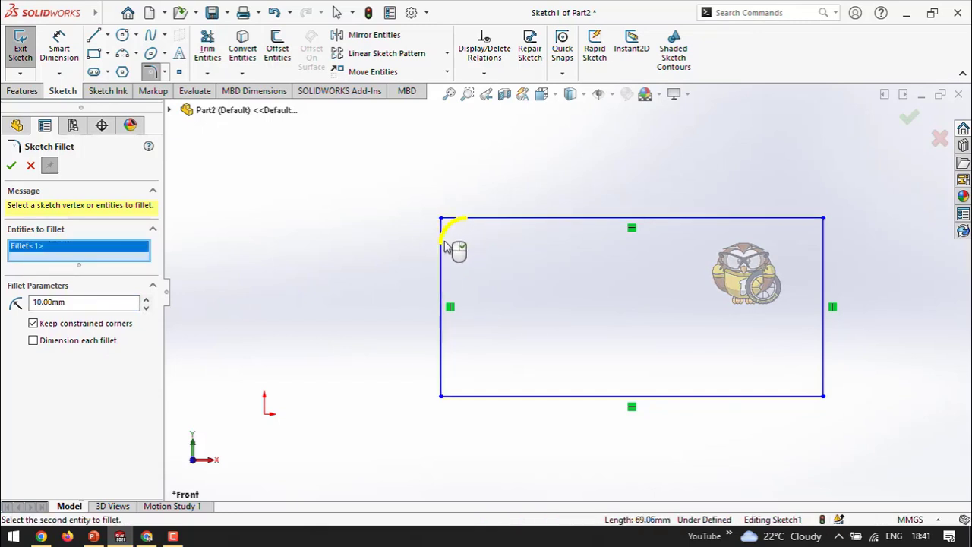
double_click(84, 301)
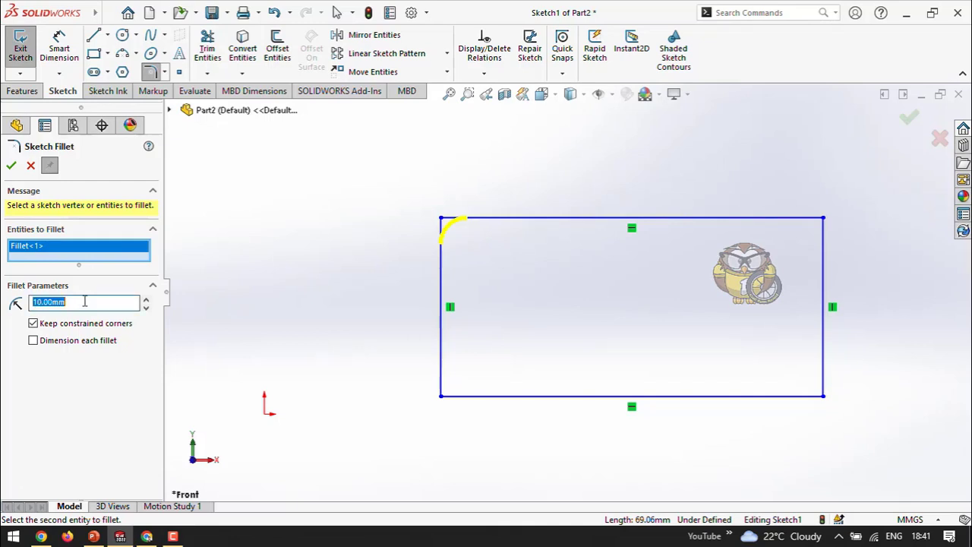
type("2")
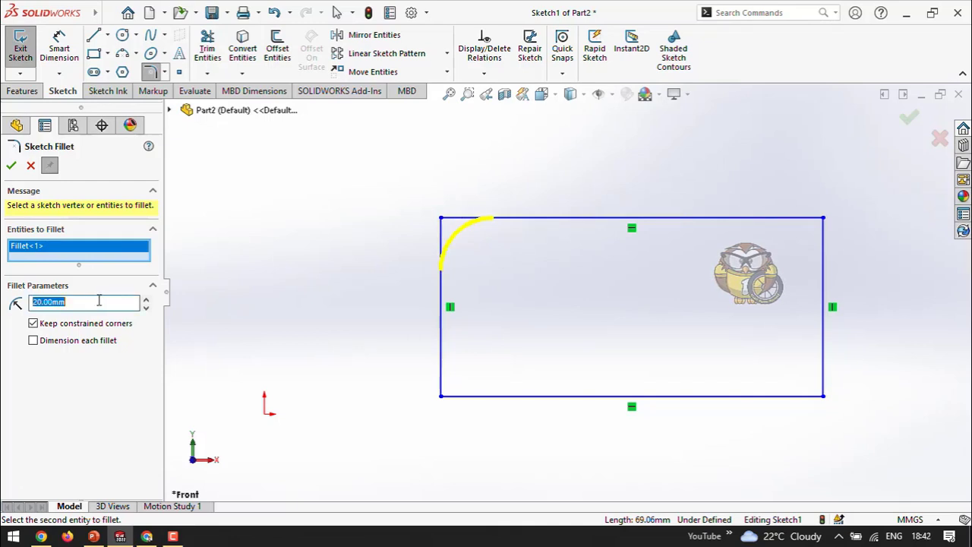
key("Return")
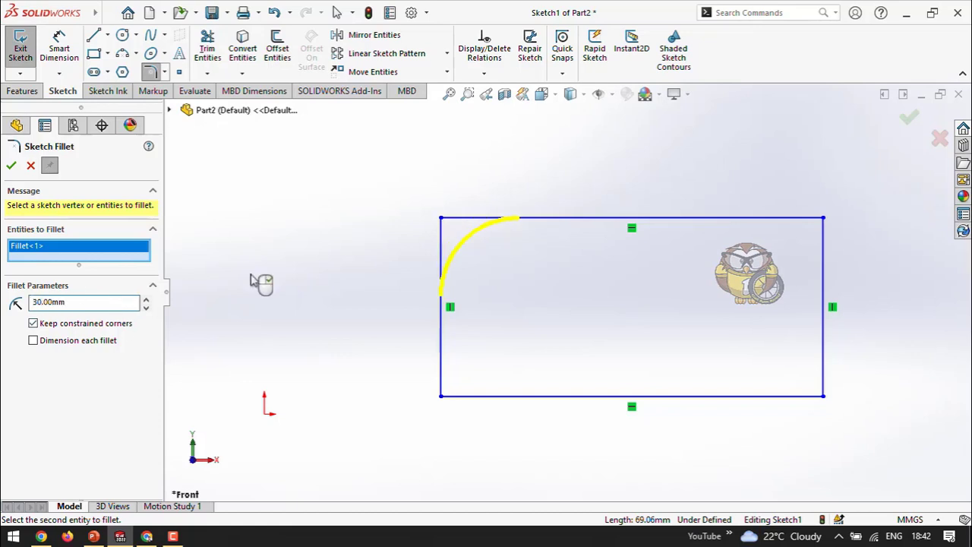
left_click(11, 167)
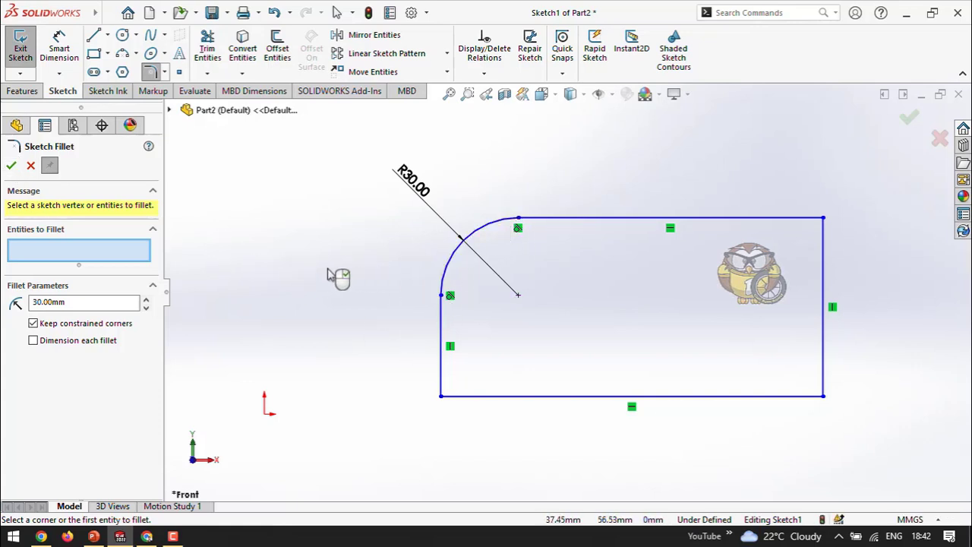
Fillet the rectangle's remaining three corners at 30 mm radius, and undo all the corner fillets
left_click(775, 396)
left_click(823, 359)
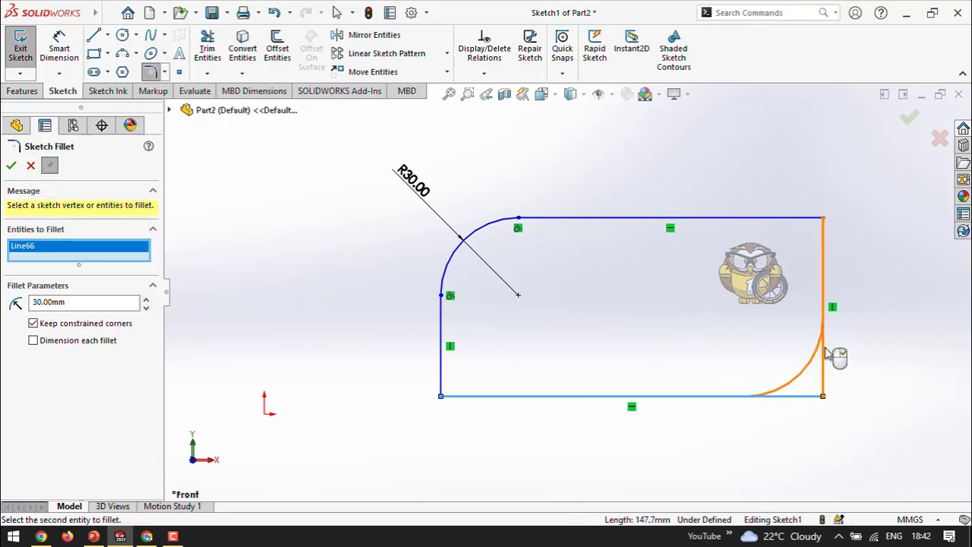
left_click(822, 269)
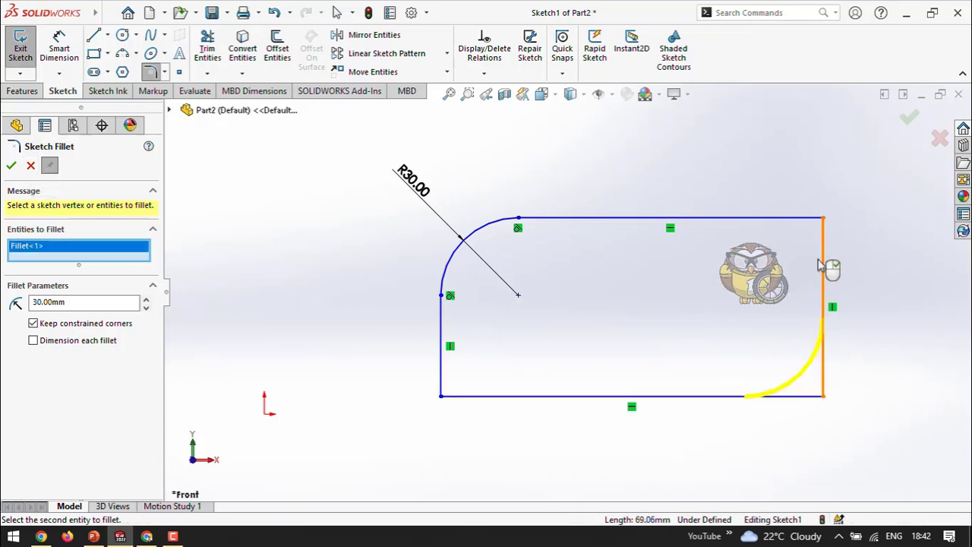
left_click(780, 219)
left_click(498, 396)
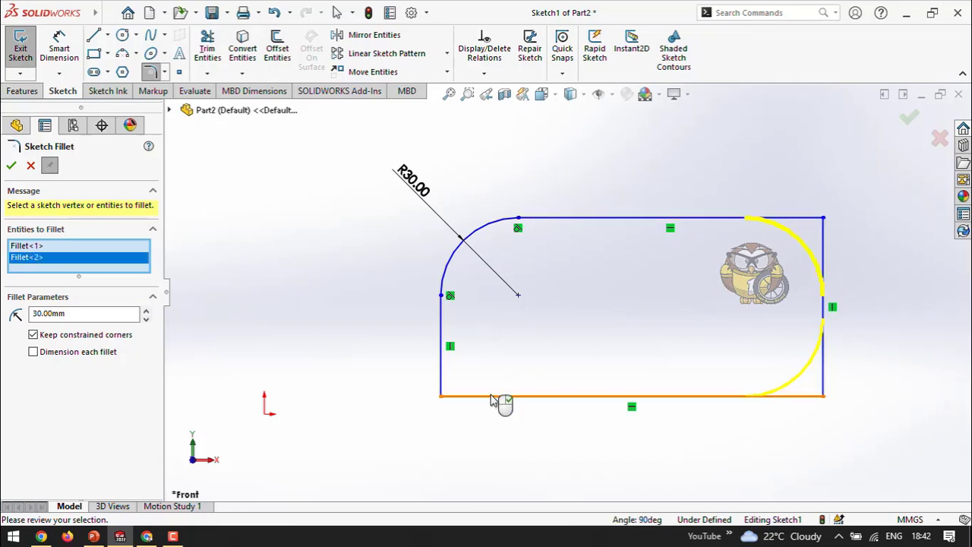
left_click(442, 365)
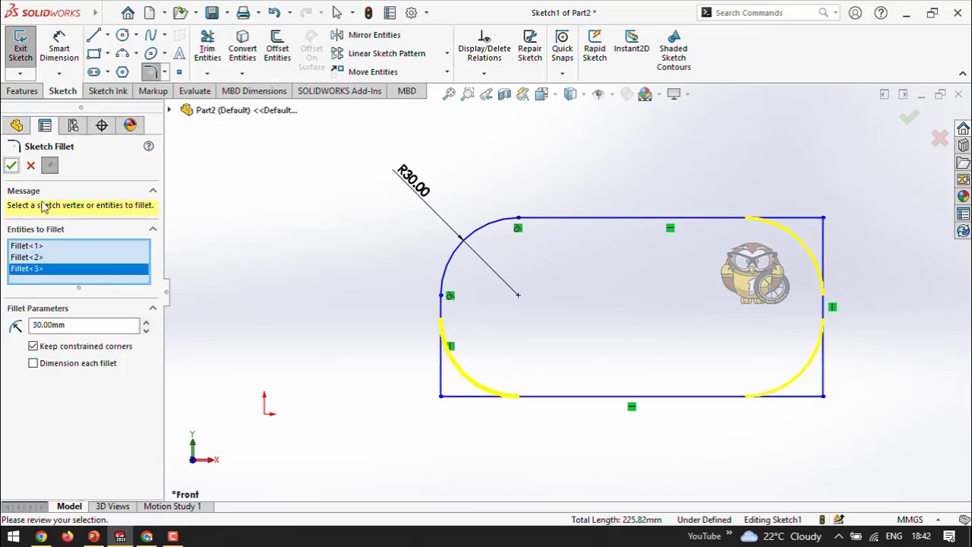
left_click(11, 165)
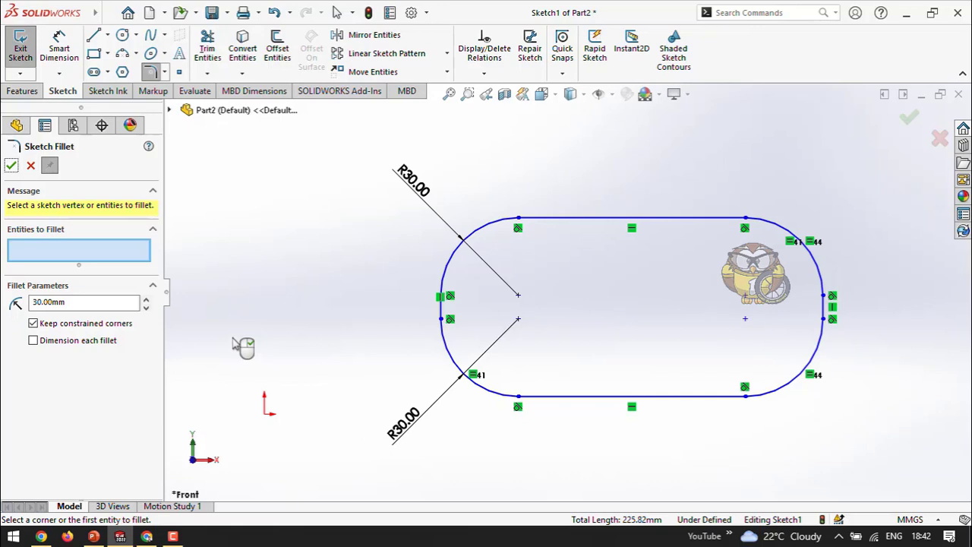
key("ctrl+z")
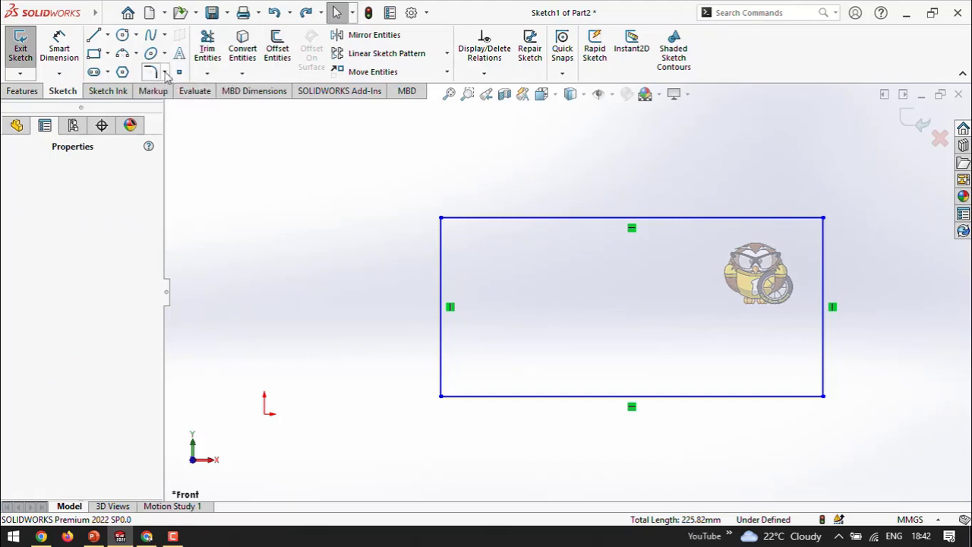
Apply a sketch chamfer with an equal distance of 20 mm to the rectangle's upper-left corner
left_click(165, 72)
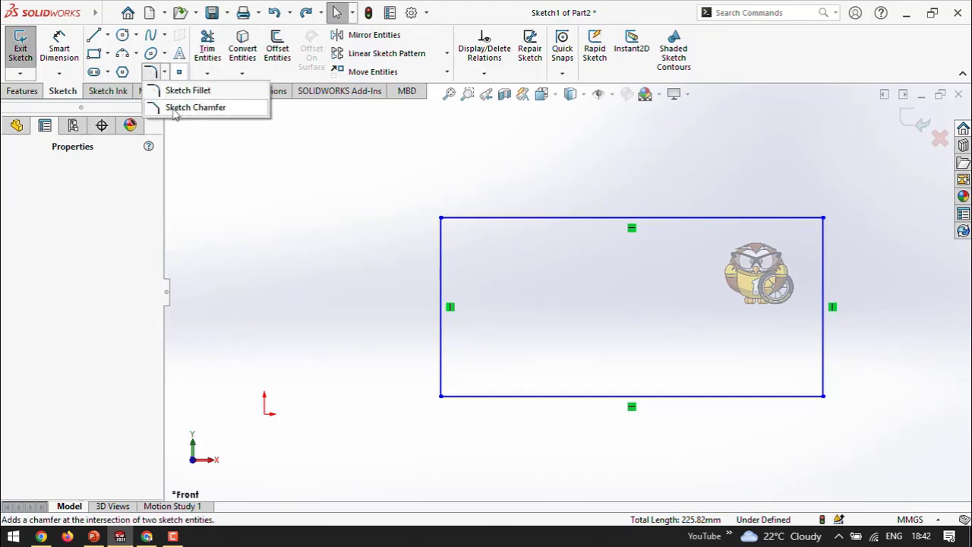
left_click(174, 108)
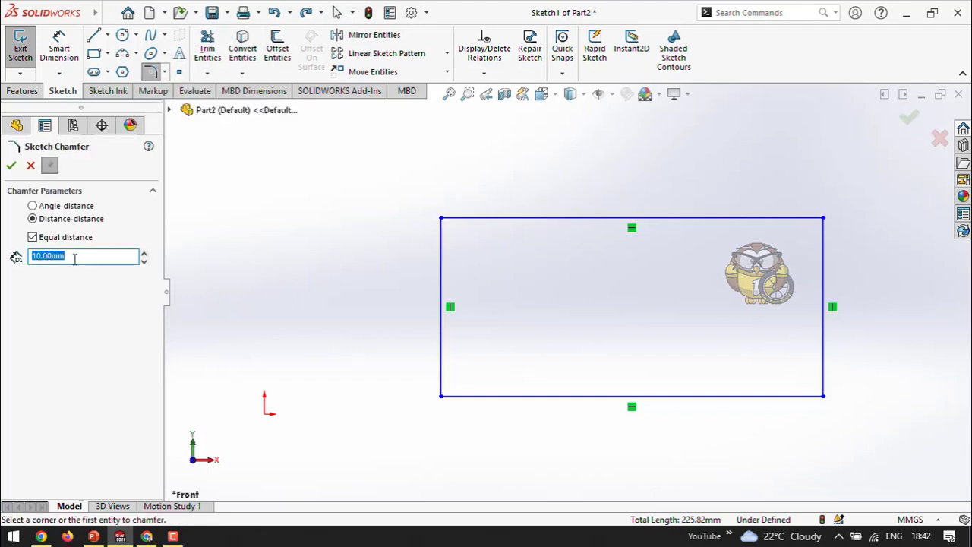
type("20")
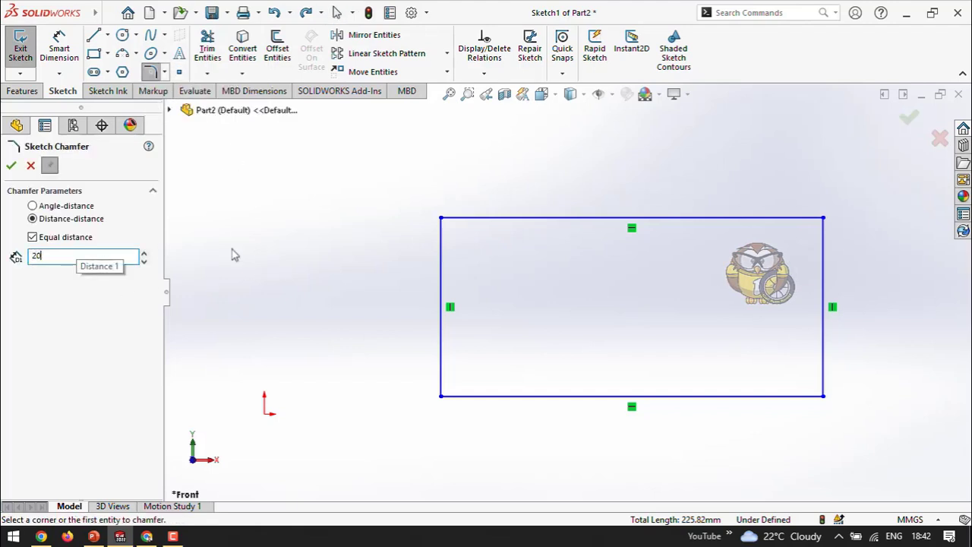
left_click(534, 219)
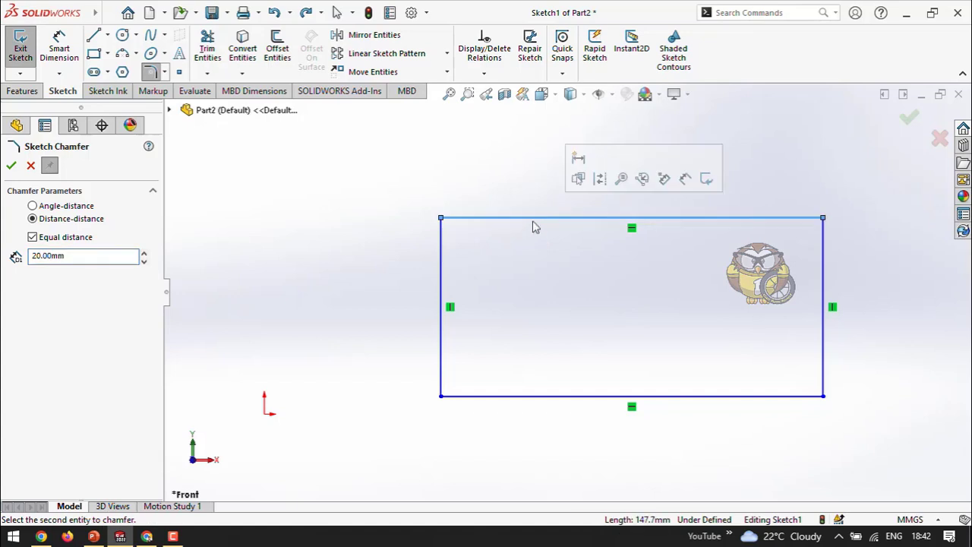
left_click(442, 291)
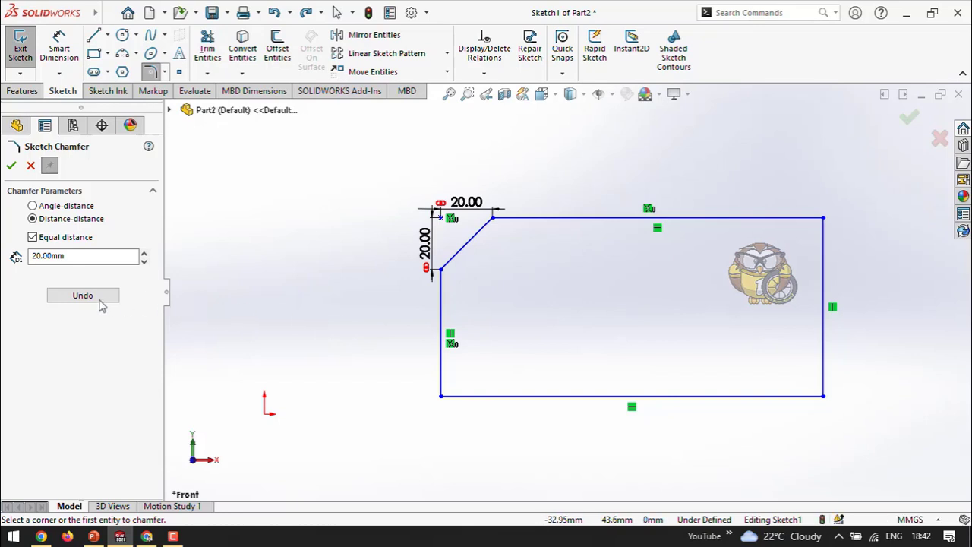
left_click(74, 258)
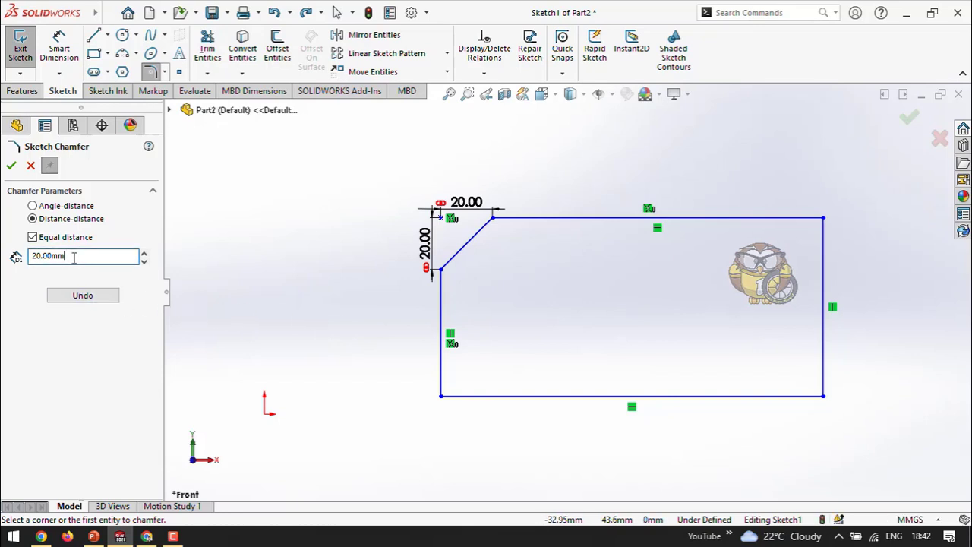
left_click(30, 168)
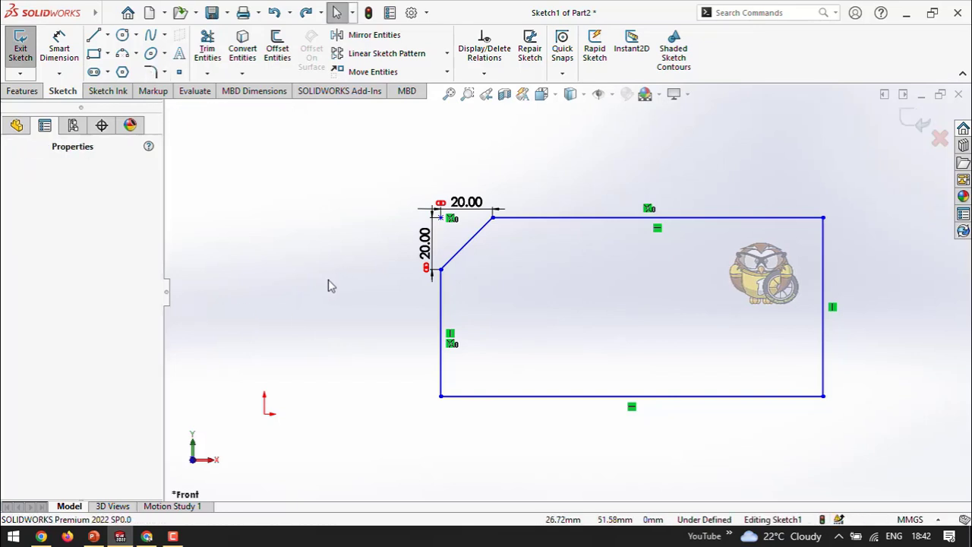
Delete the chamfered rectangle together with its dimensions from the sketch
right_click(329, 273)
left_click(258, 229)
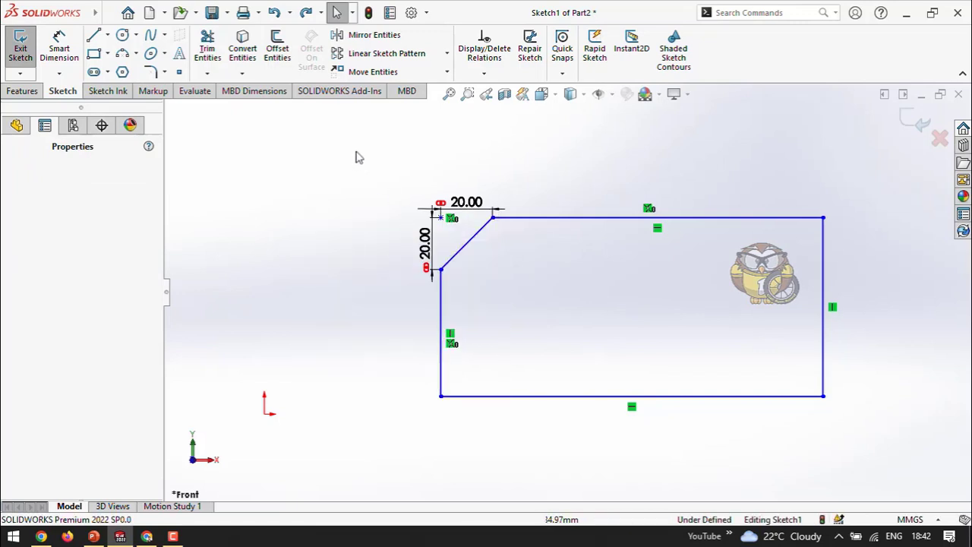
mouse_move(356, 150)
left_mouse_down()
mouse_move(924, 462)
mouse_move(940, 462)
left_mouse_up()
key("Delete")
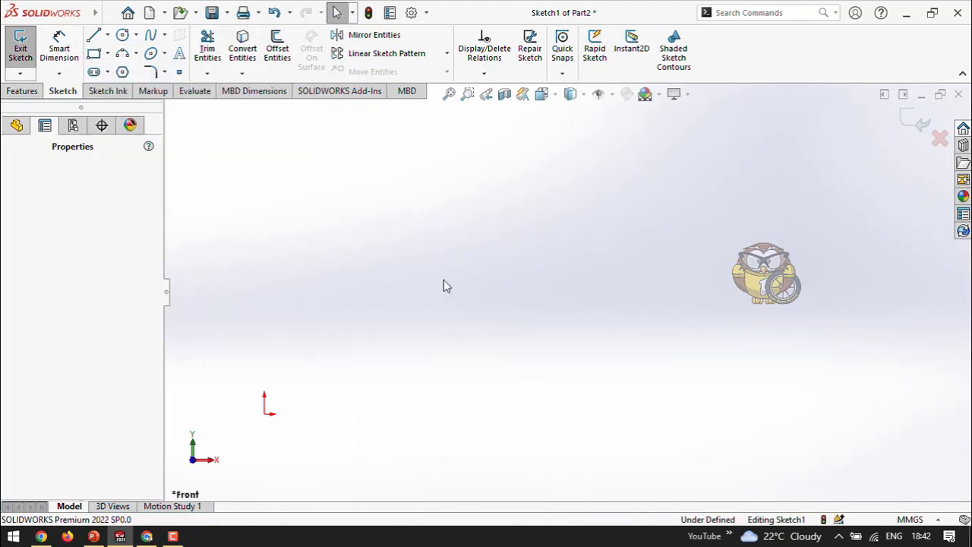
Sketch a corner rectangle starting about 32 mm right of and 74 mm above the origin, and a circle centred on its upper-left corner
left_click(94, 53)
left_click(348, 224)
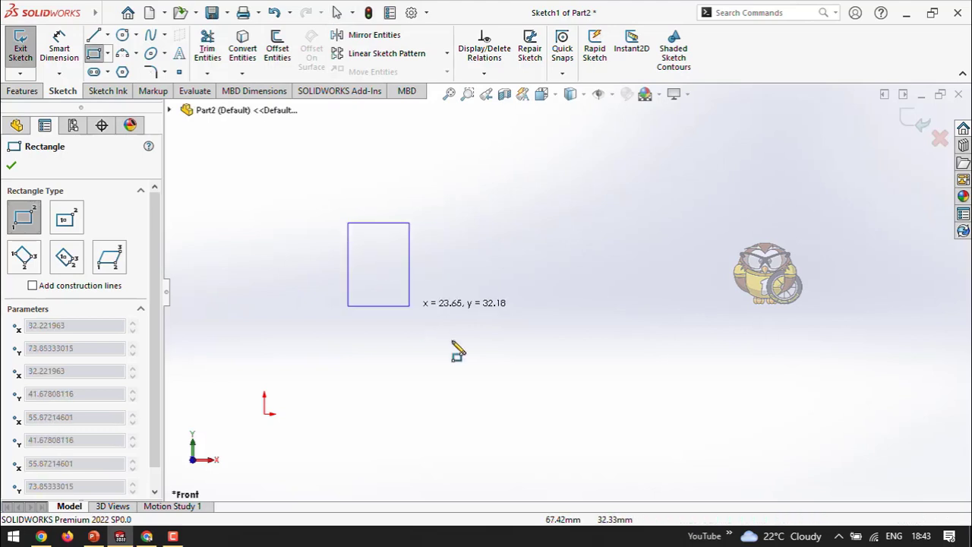
left_click(496, 355)
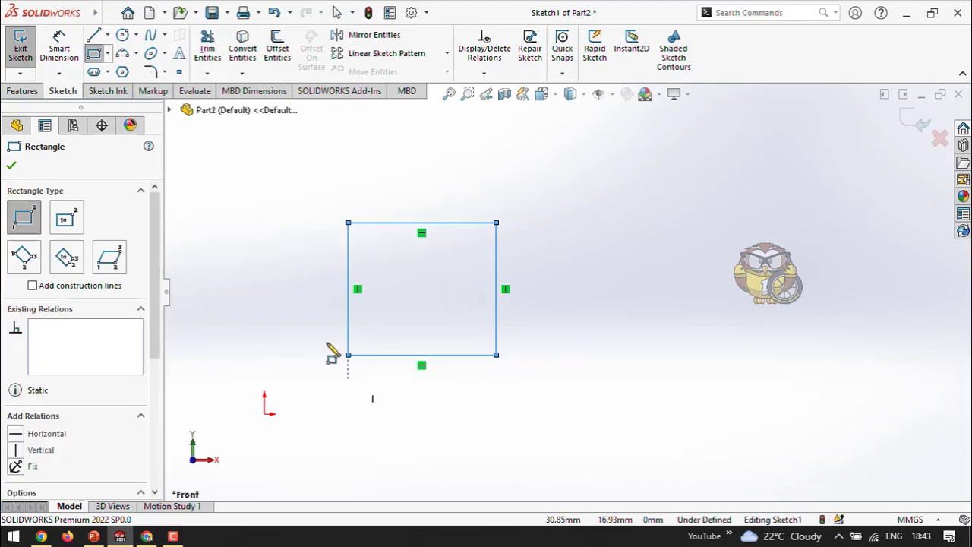
left_click(124, 38)
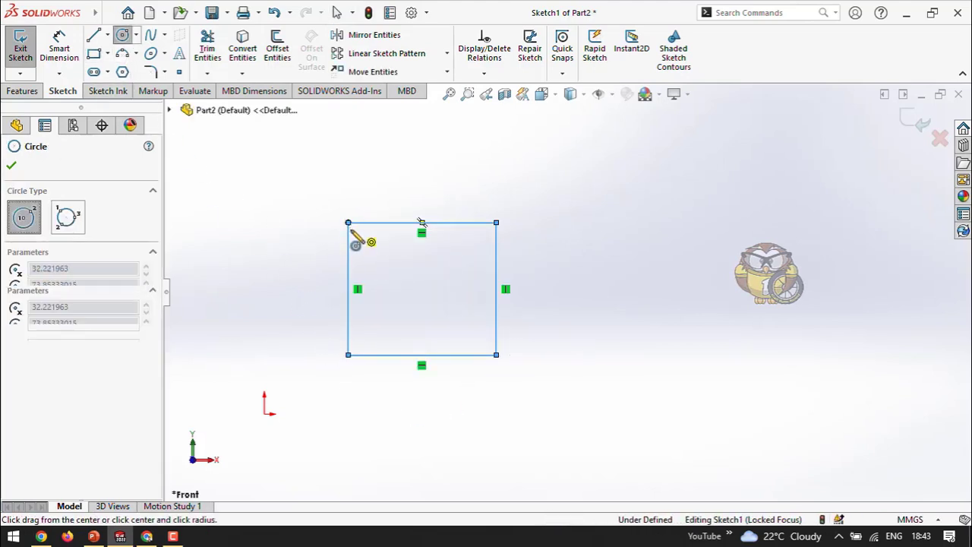
left_click(348, 222)
left_click(369, 243)
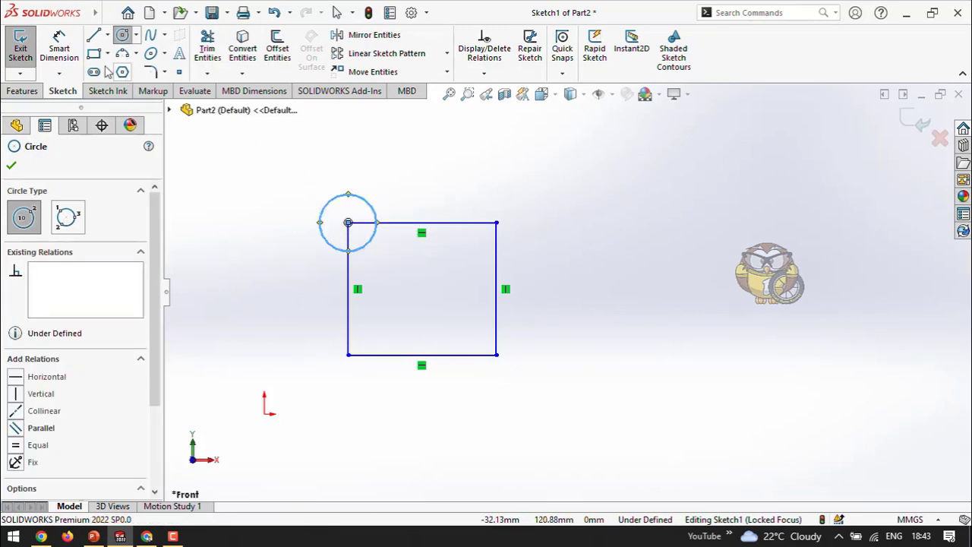
Power-trim the circle and the corner line segments inside it, leaving a concave quarter arc at the rectangle's upper-left corner
left_click(207, 47)
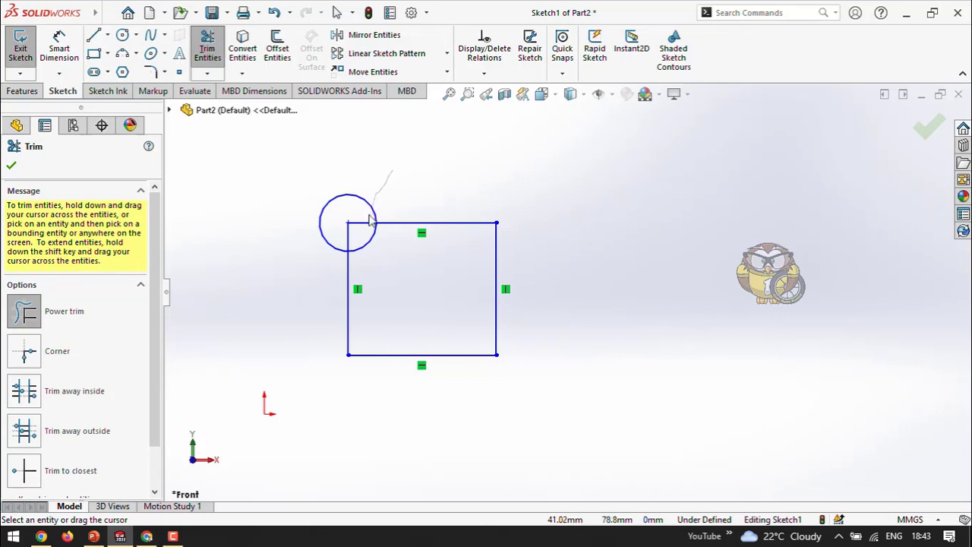
mouse_move(370, 220)
left_mouse_down()
mouse_move(363, 234)
mouse_move(332, 245)
left_mouse_up()
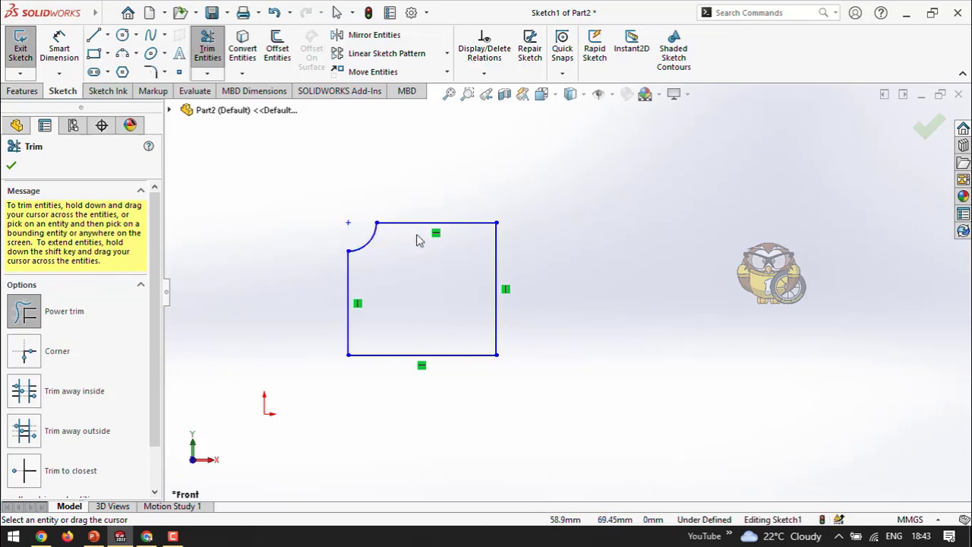
scroll(417, 235, "up", 2)
scroll(448, 263, "down", 4)
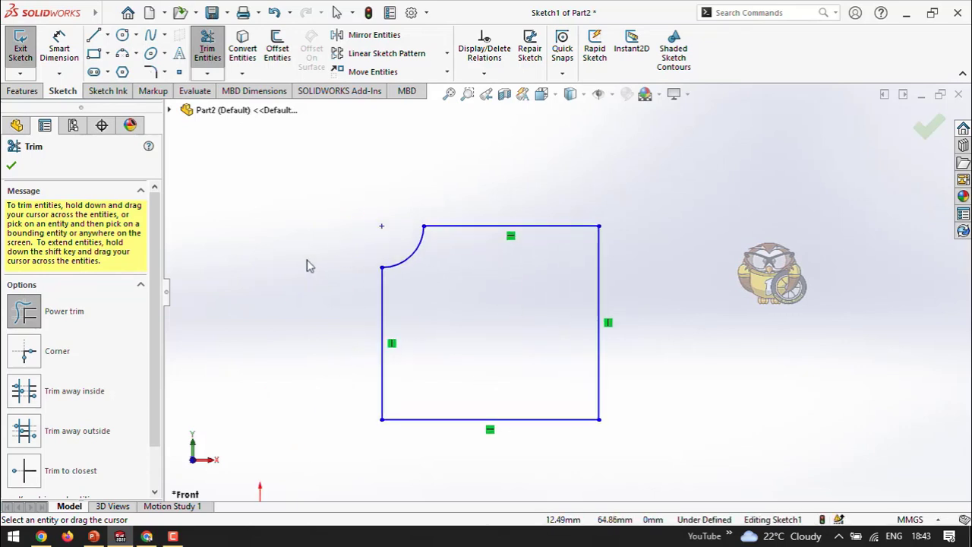
scroll(566, 295, "up", 1)
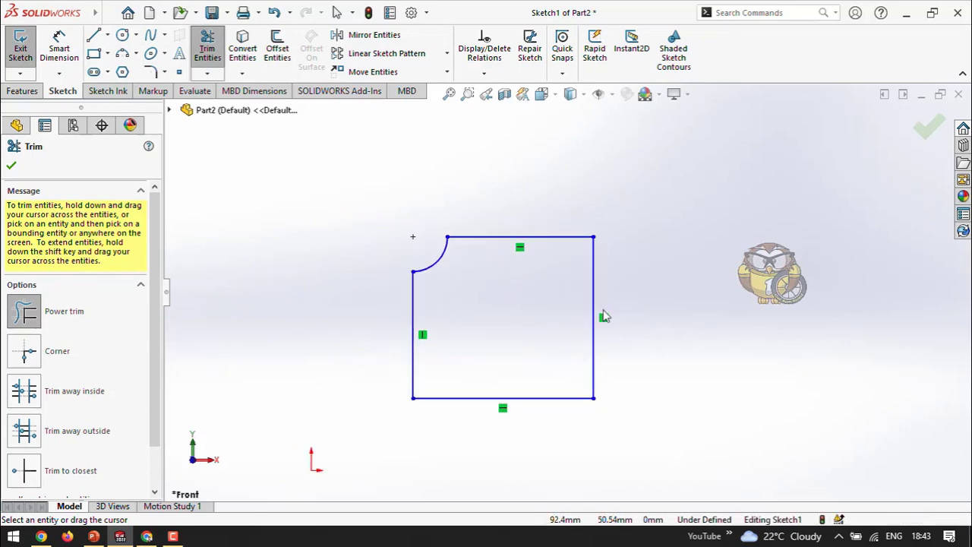
left_click(11, 168)
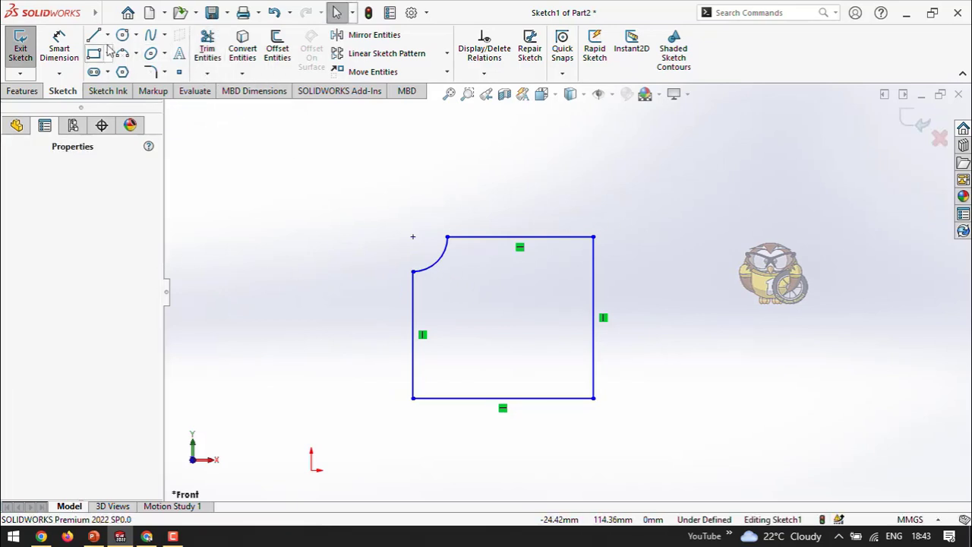
Sketch a vertical centerline about 86 mm long to the right of the notched rectangle
left_click(107, 35)
left_click(123, 68)
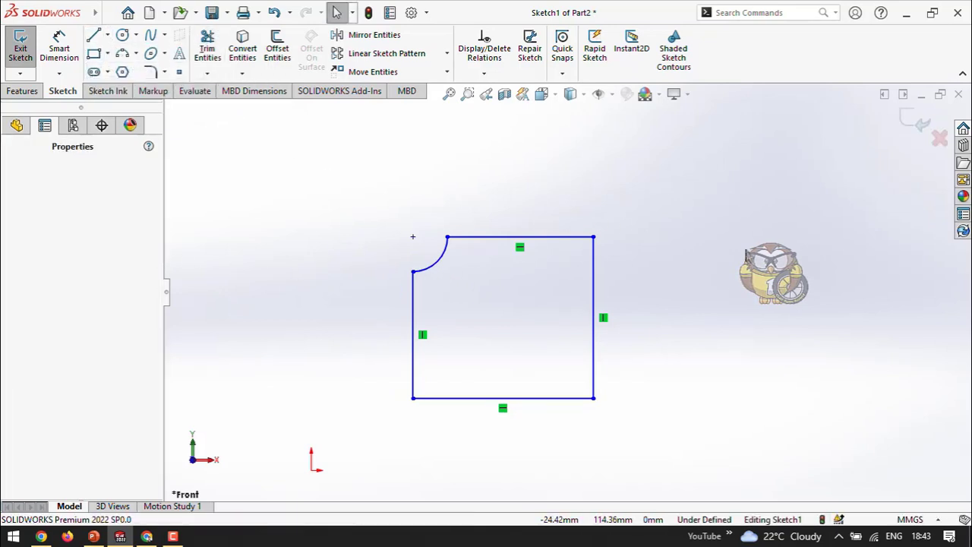
left_click(672, 177)
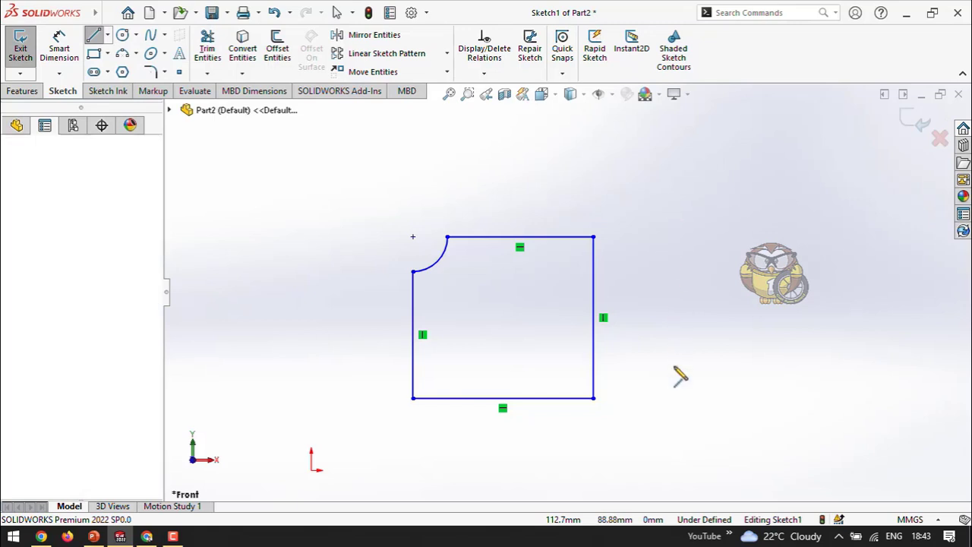
left_click(673, 446)
right_click(679, 311)
left_click(742, 323)
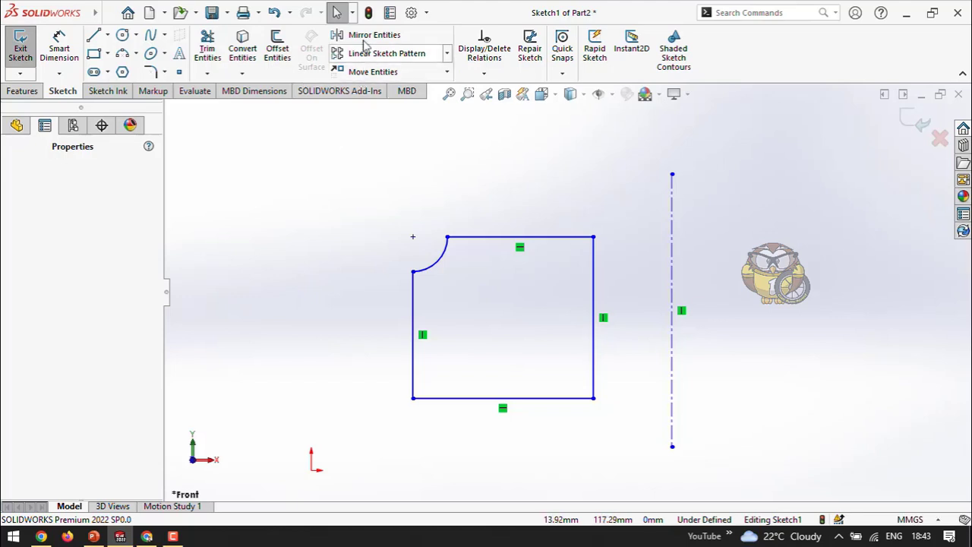
Mirror a copy of the notched rectangle about the vertical centerline, excluding its top line from the entities to mirror
mouse_move(357, 182)
left_mouse_down()
mouse_move(594, 401)
mouse_move(608, 447)
left_mouse_up()
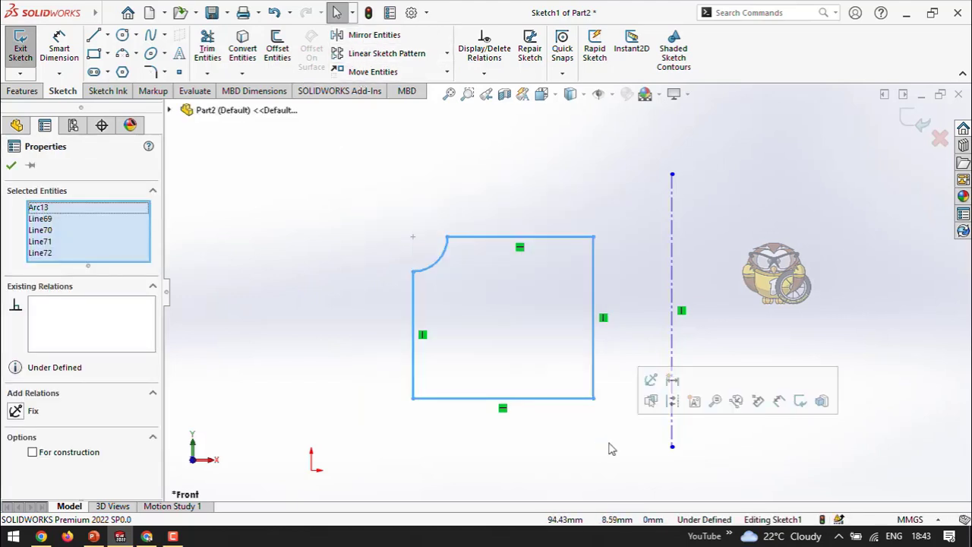
left_click(368, 35)
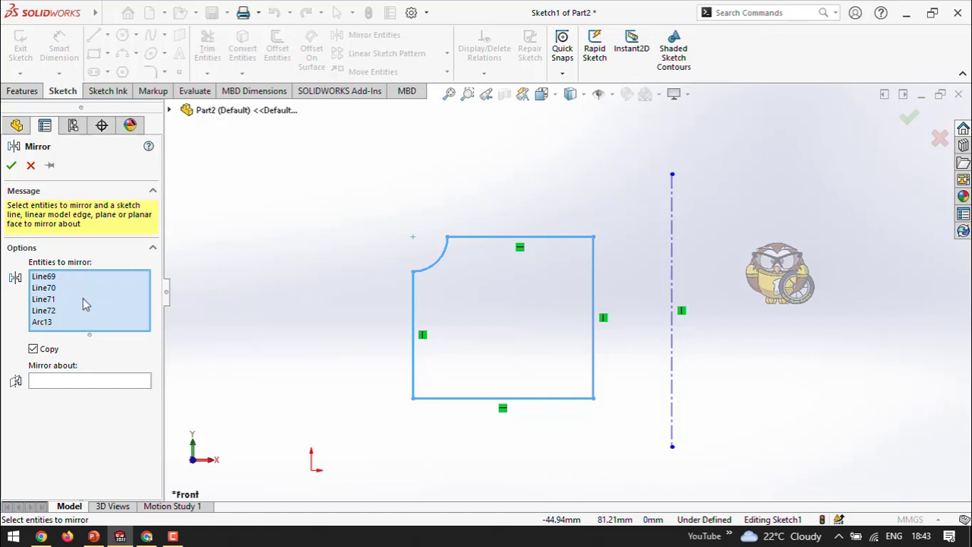
left_click(49, 278)
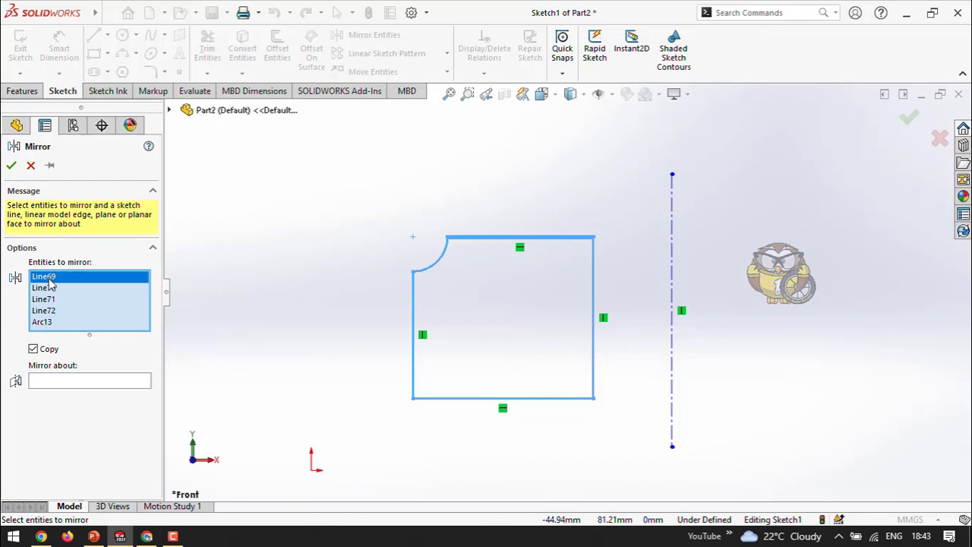
key("Delete")
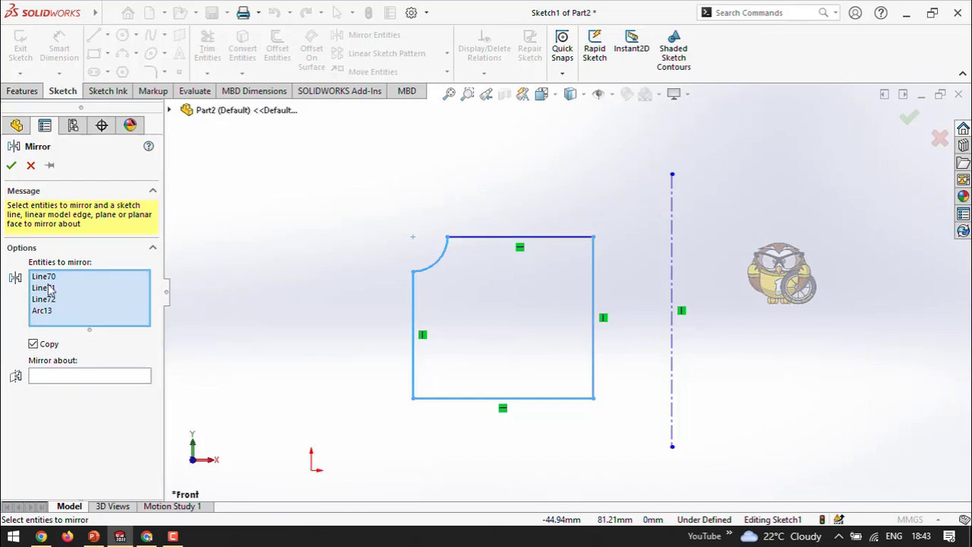
left_click(50, 288)
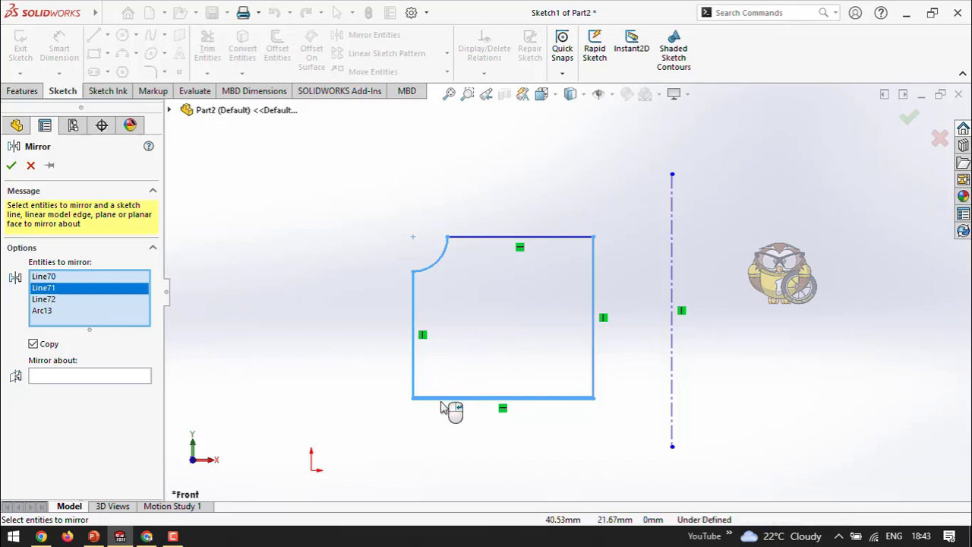
left_click(46, 300)
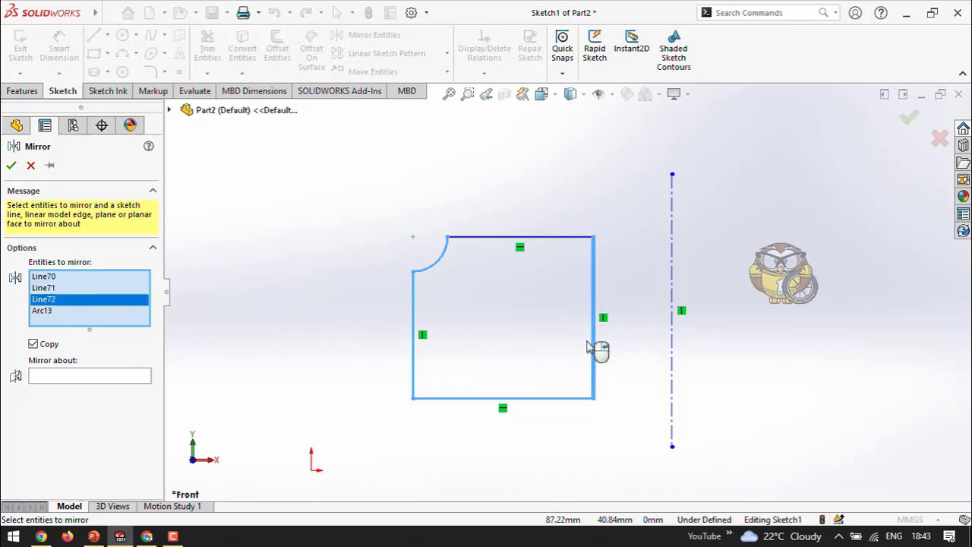
left_click(53, 289)
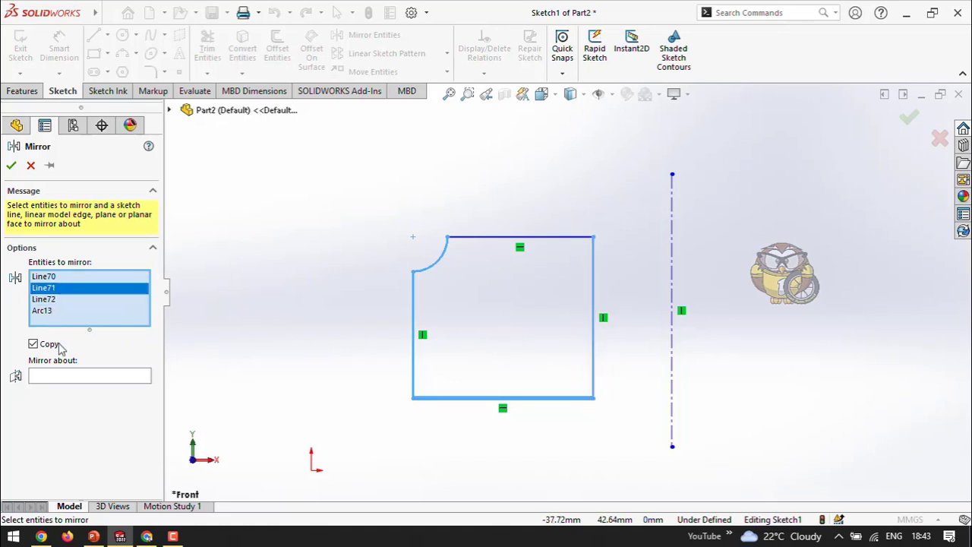
left_click(60, 377)
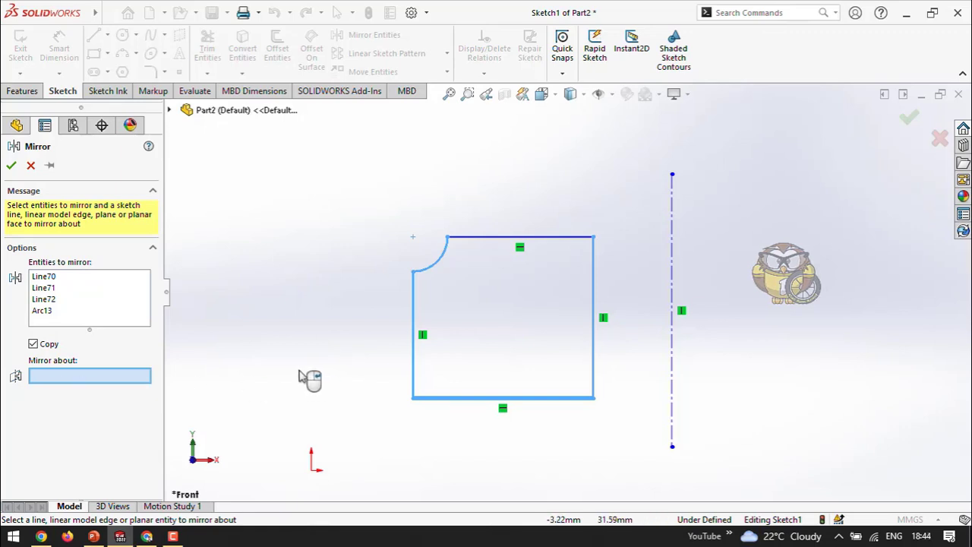
left_click(672, 261)
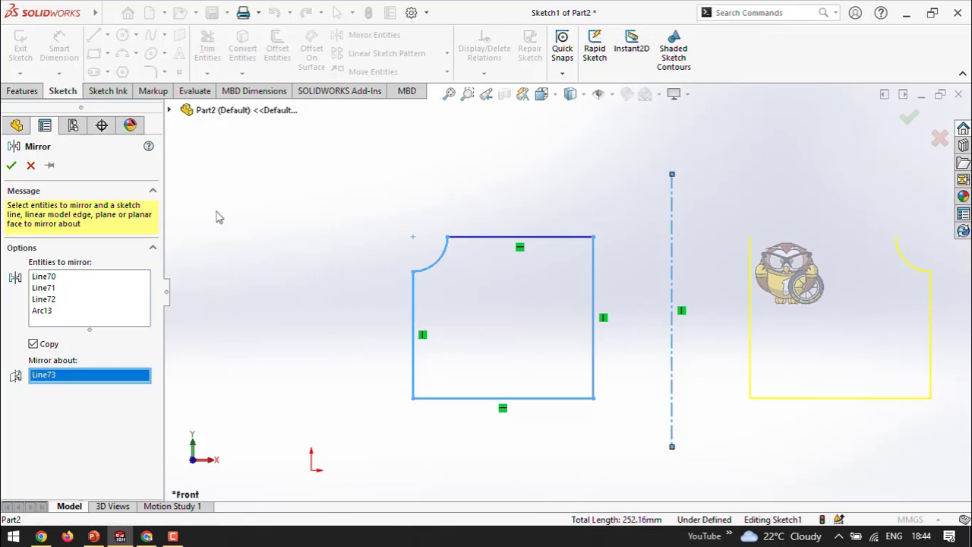
left_click(12, 168)
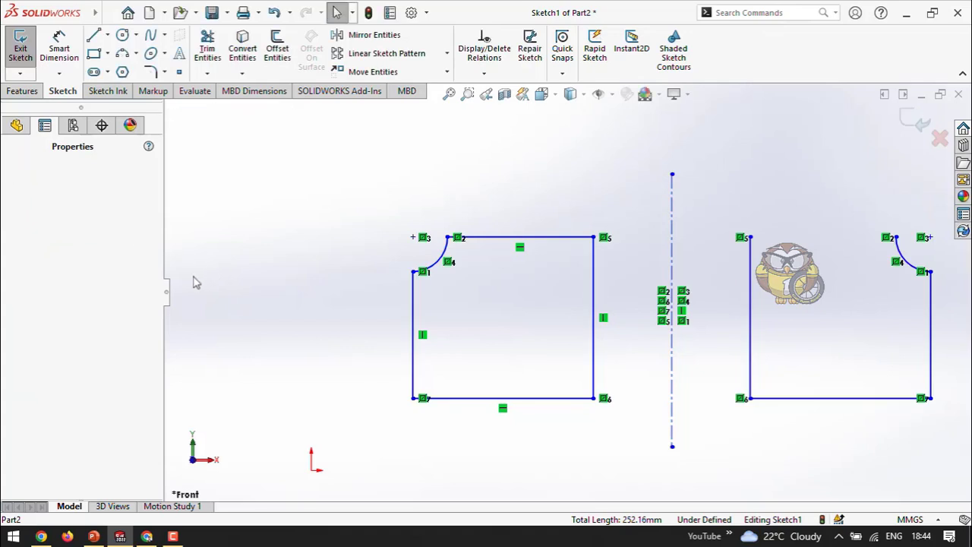
key("f")
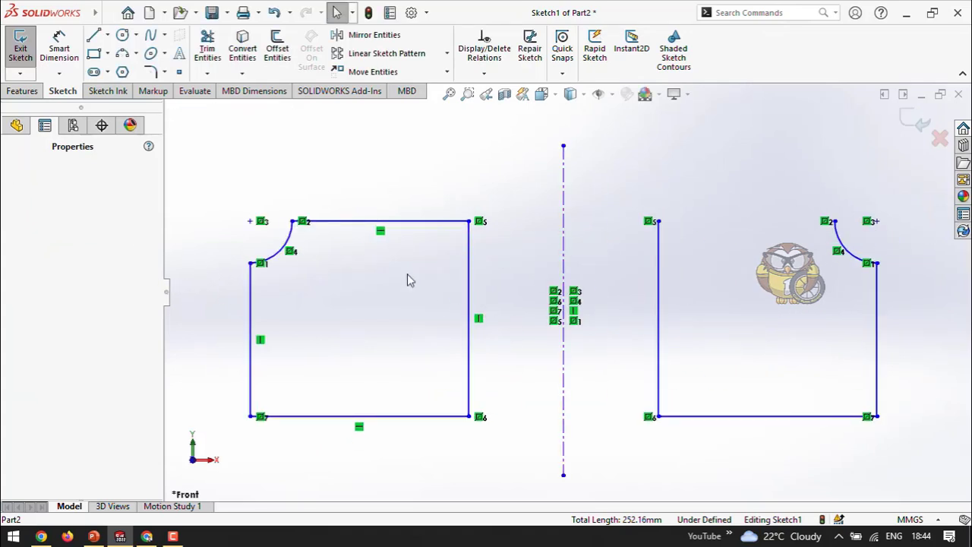
Delete the mirrored copy and the vertical centerline, keeping the original notched rectangle
left_click(405, 222)
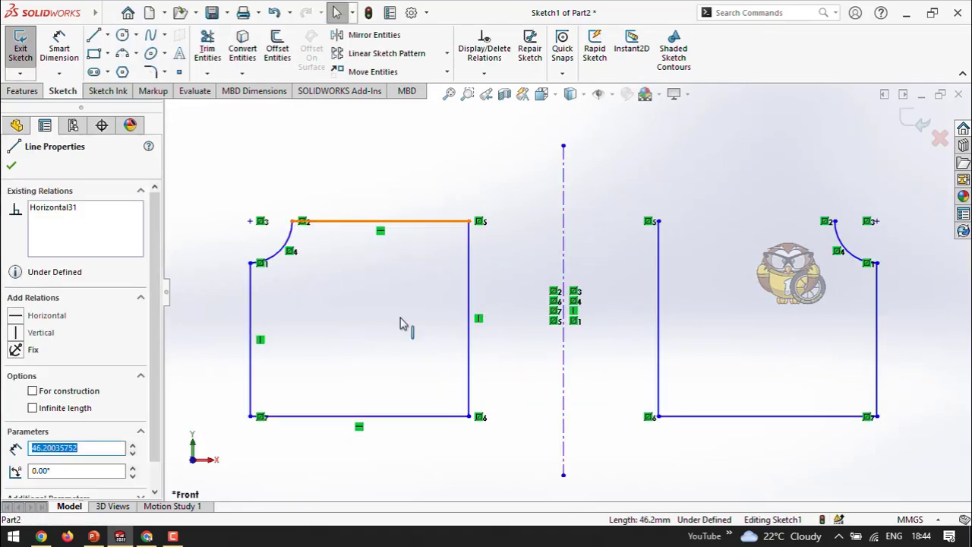
left_click(416, 232)
mouse_move(630, 152)
left_mouse_down()
mouse_move(645, 190)
mouse_move(901, 445)
left_mouse_up()
key("Delete")
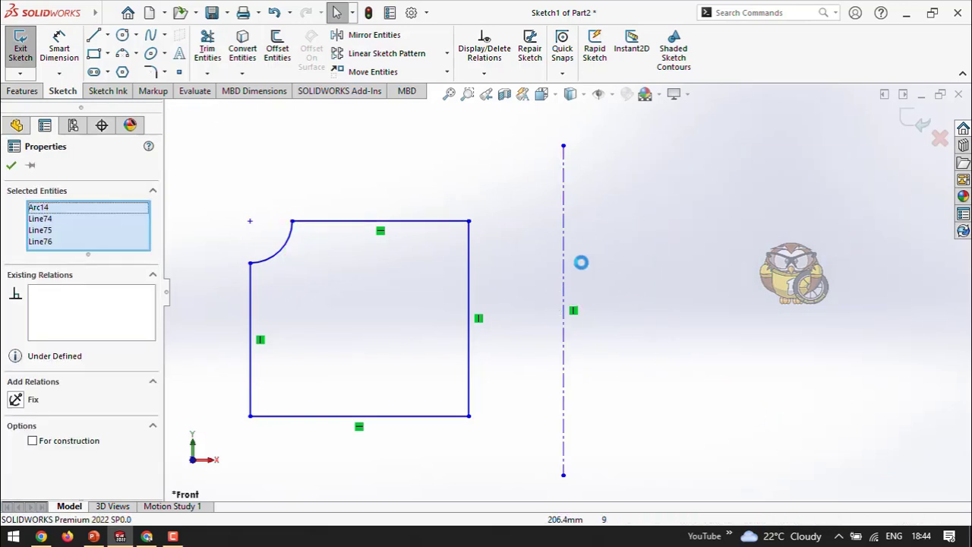
left_click(531, 215)
key("Delete")
scroll(566, 275, "up", 3)
scroll(611, 309, "down", 1)
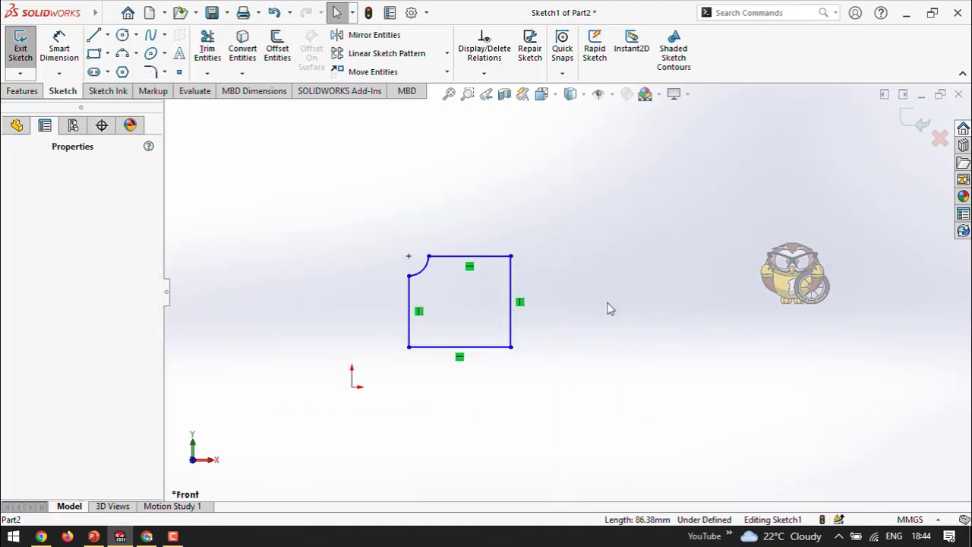
Sketch a slanted centerline about 114 mm long to the right of the notched rectangle
left_click(107, 35)
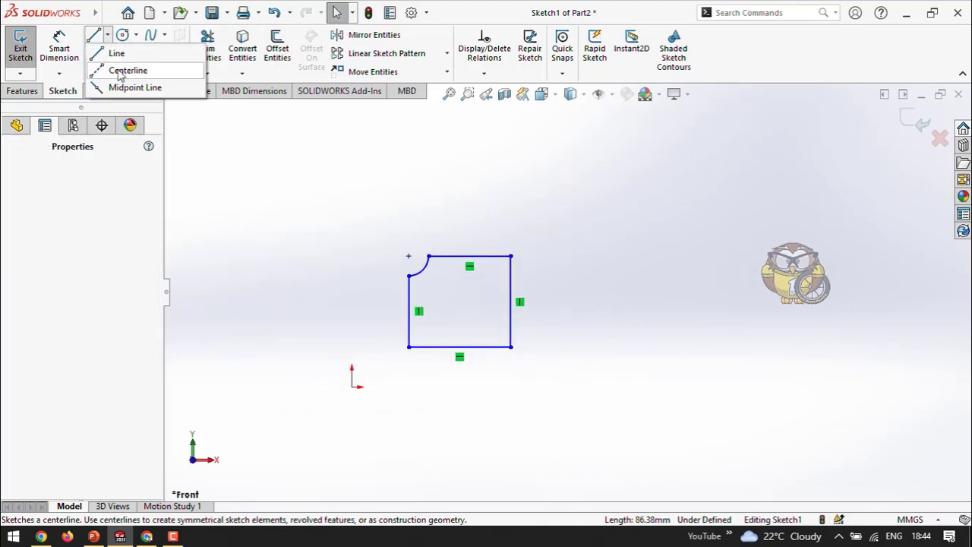
key("l")
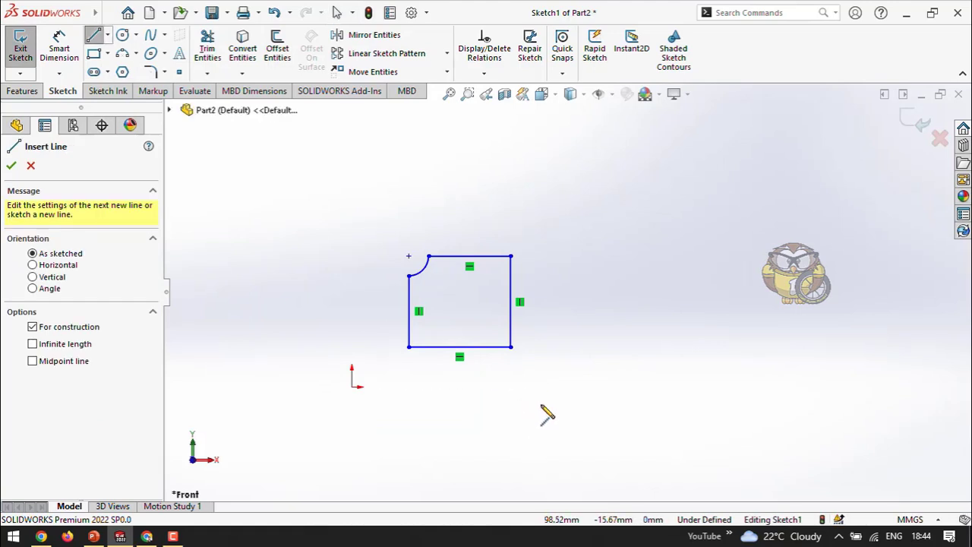
mouse_move(527, 414)
left_mouse_down()
mouse_move(631, 266)
mouse_move(623, 236)
left_mouse_up()
right_click(733, 247)
left_click(740, 260)
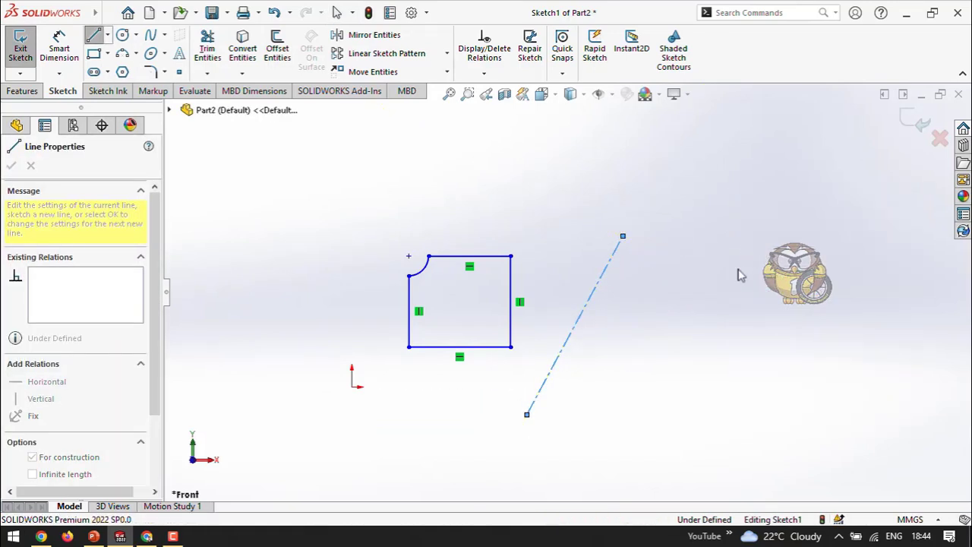
key("Escape")
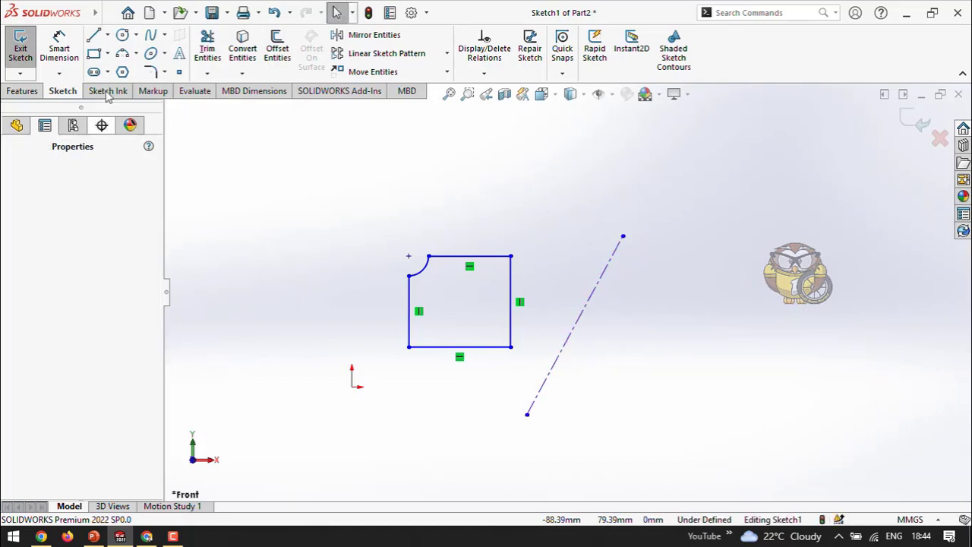
Sketch a horizontal centerline about 145 mm long, running right from the lower end of the slanted centerline
left_click(108, 35)
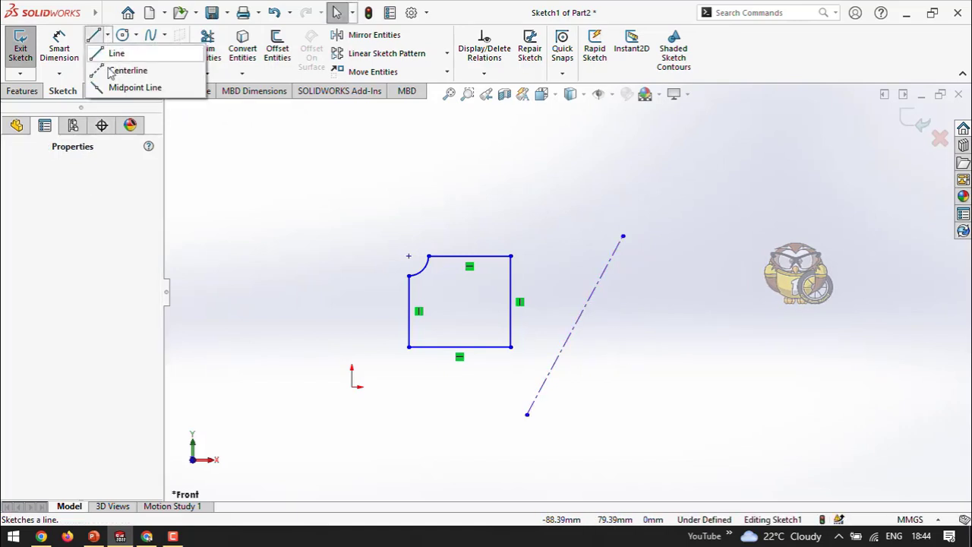
left_click(117, 70)
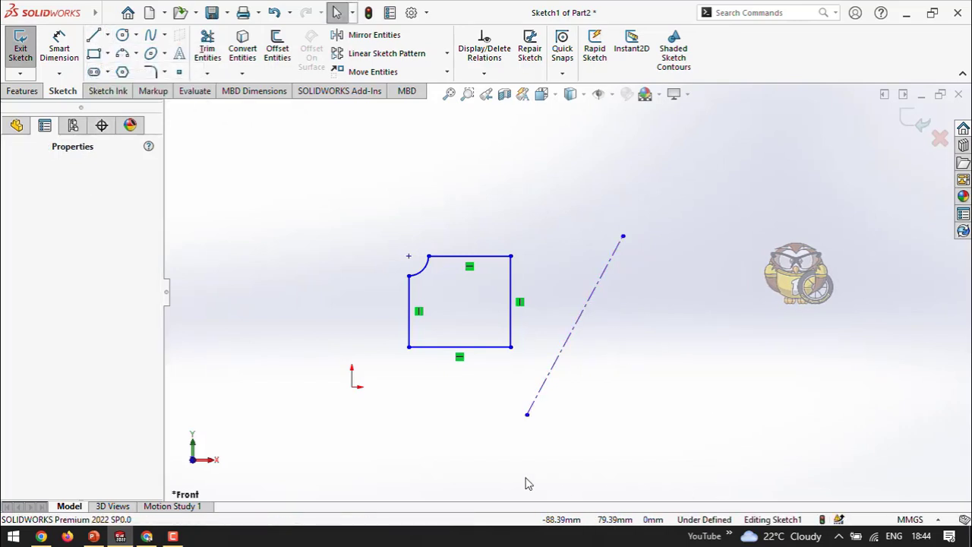
left_click(528, 415)
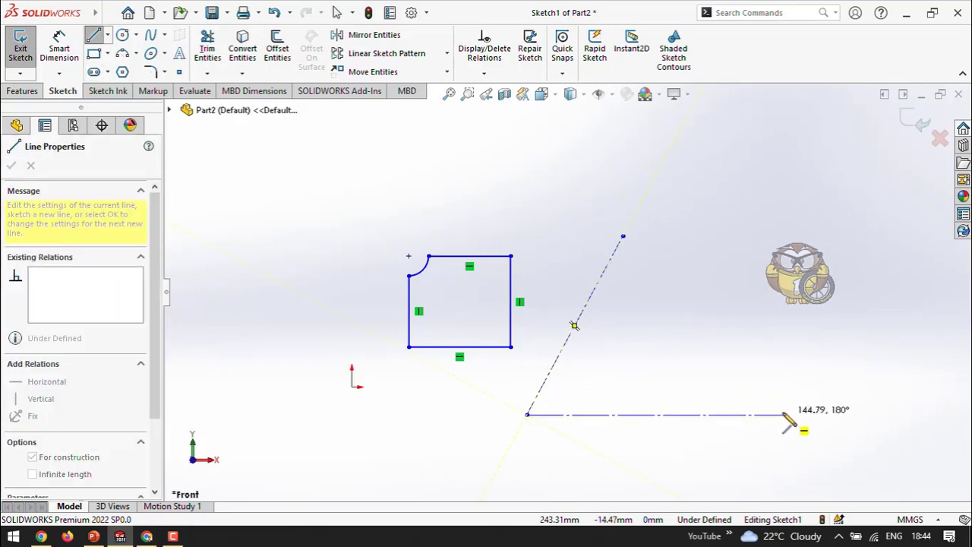
left_click(784, 414)
right_click(797, 352)
left_click(816, 365)
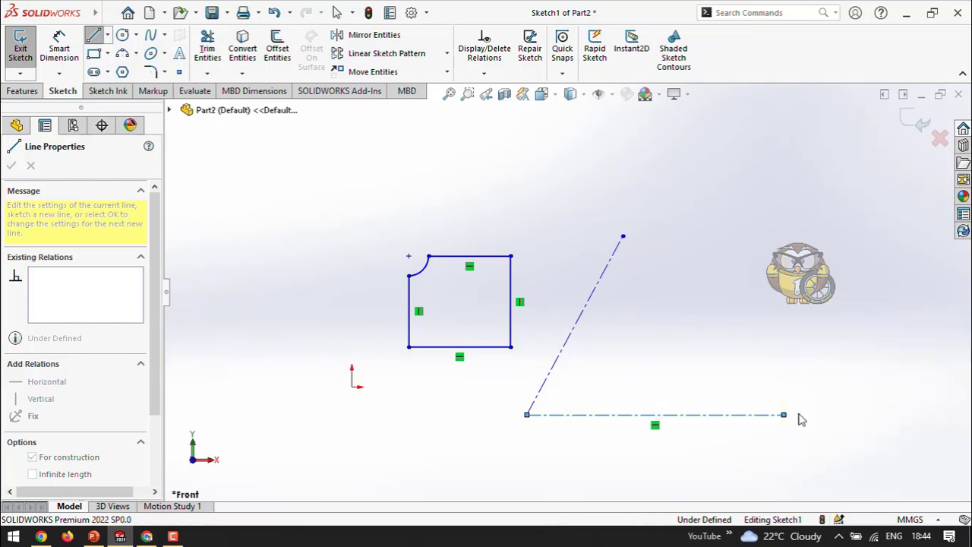
Dimension the angle between the slanted and horizontal centerlines and set it to 45°
left_click(59, 48)
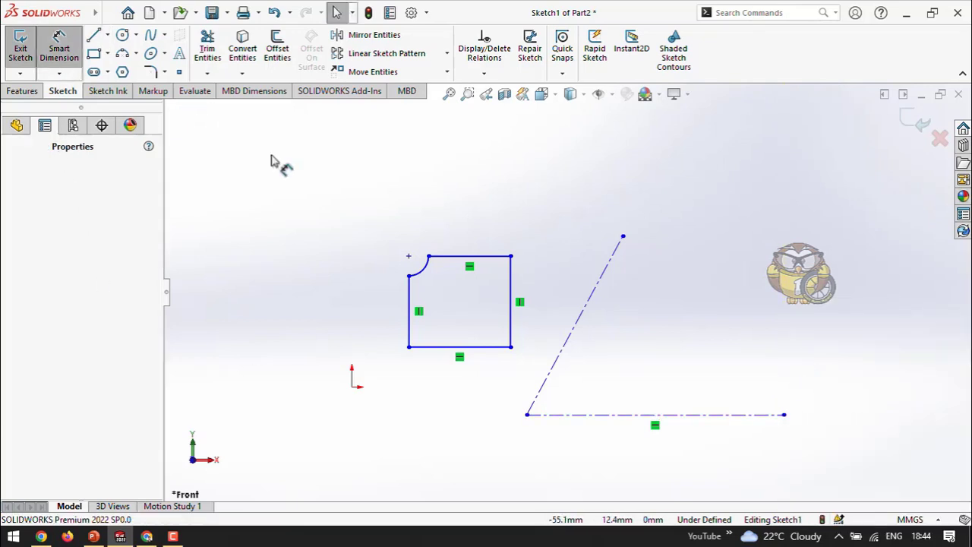
left_click(651, 416)
left_click(565, 351)
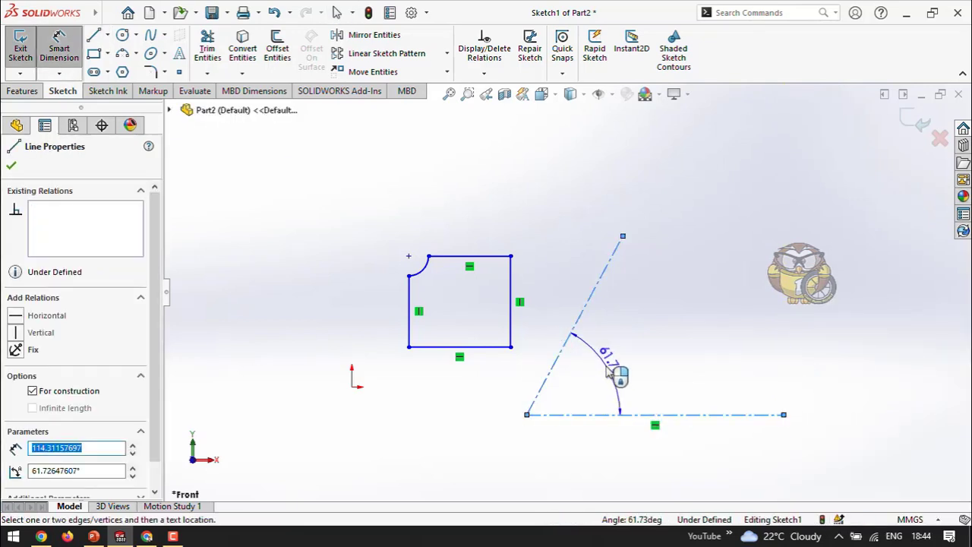
left_click(613, 372)
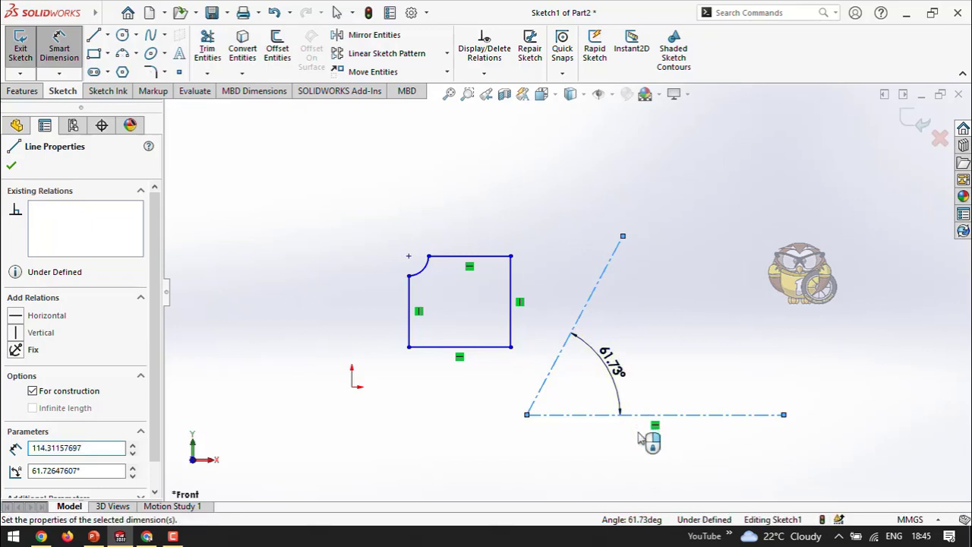
type("45")
key("Return")
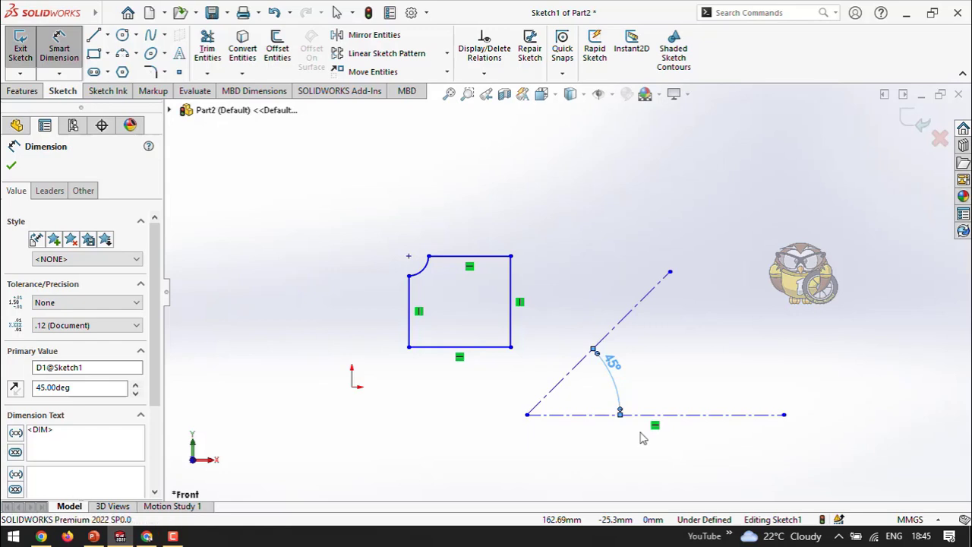
key("Escape")
left_click_drag(325, 186, 532, 368)
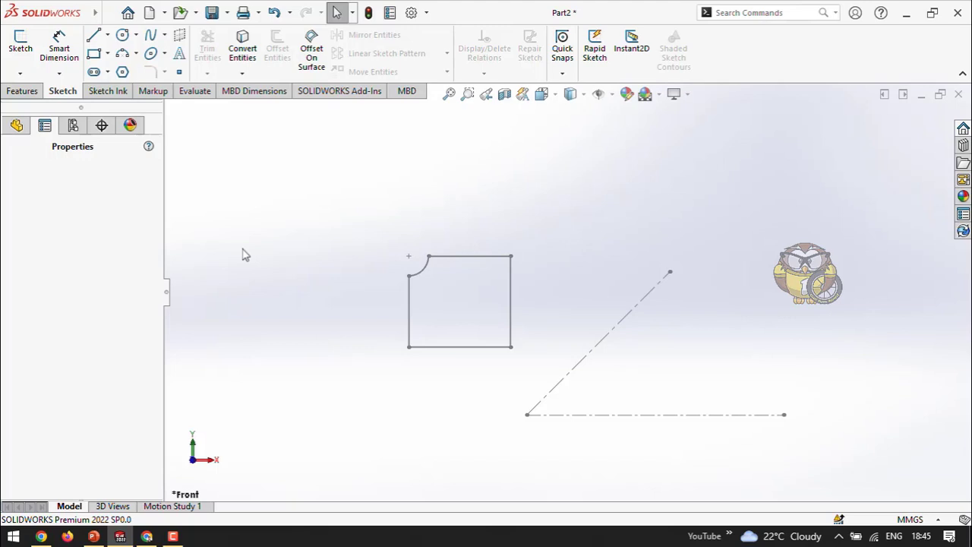
Reopen Sketch1 for editing
left_click(16, 125)
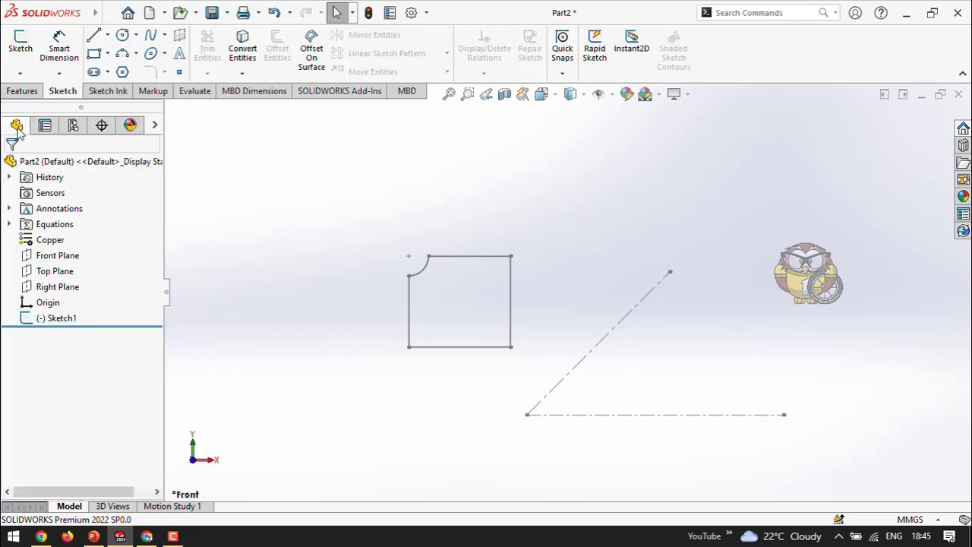
left_click(32, 321)
left_click(45, 277)
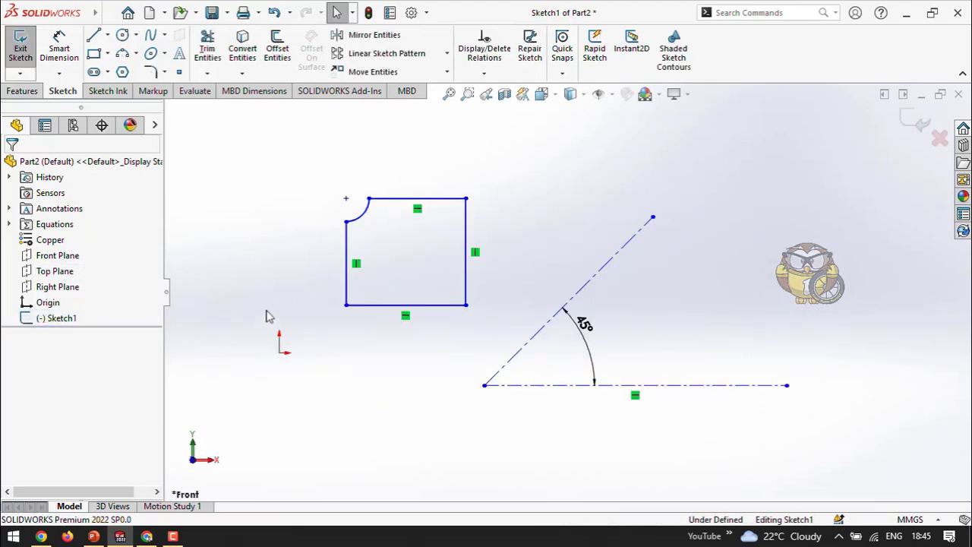
Mirror a copy of the whole notched rectangle, including its corner arc, about the slanted centerline
left_click(355, 42)
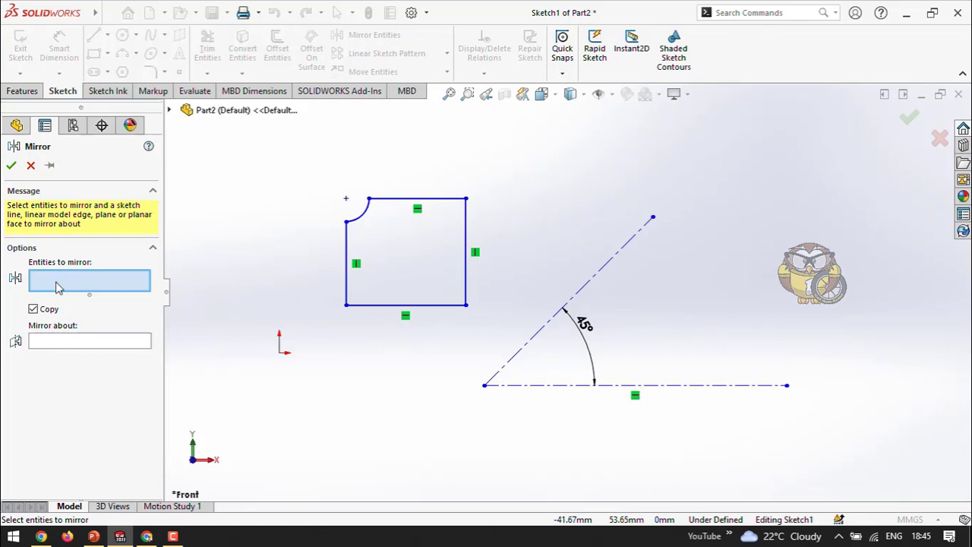
mouse_move(291, 143)
left_mouse_down()
mouse_move(408, 219)
mouse_move(497, 310)
mouse_move(495, 321)
left_mouse_up()
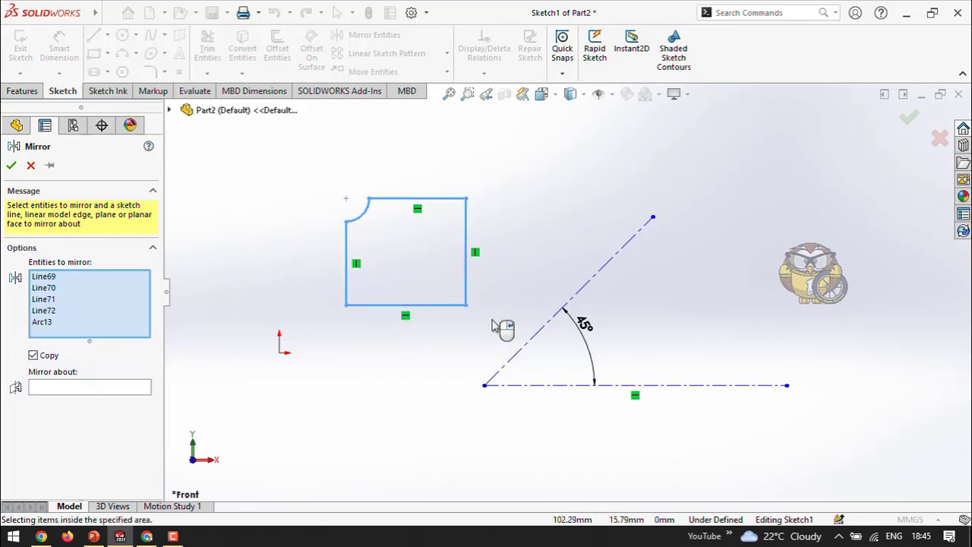
left_click(109, 388)
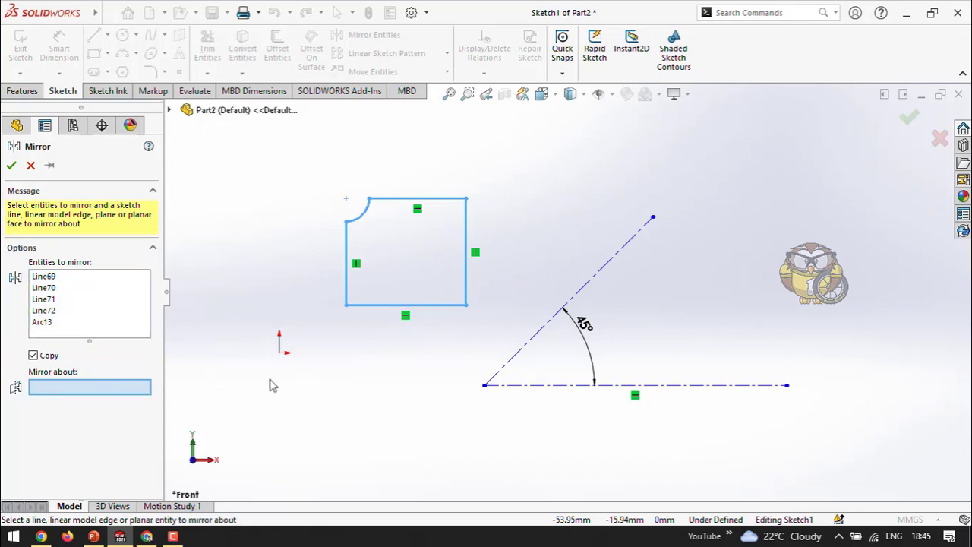
left_click(604, 273)
key("f")
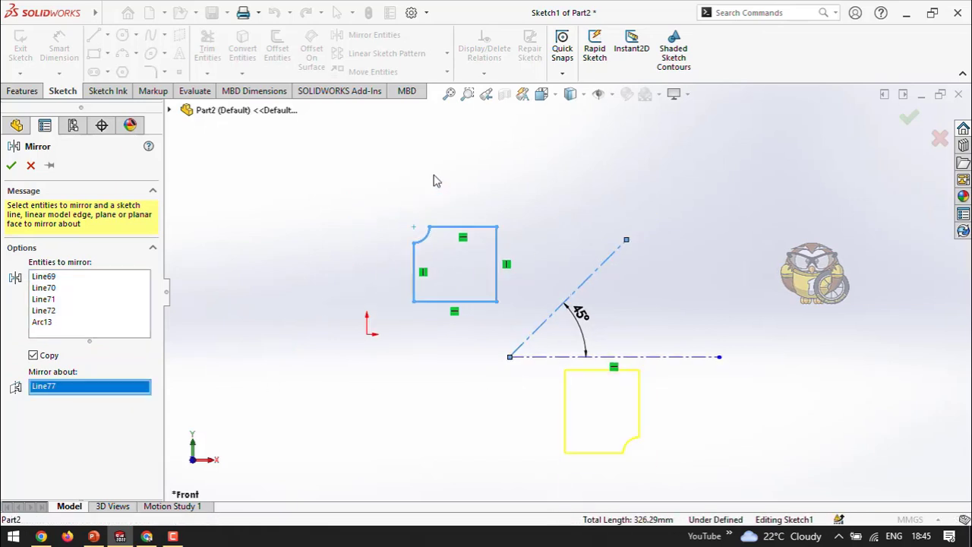
scroll(534, 256, "up", 2)
scroll(599, 320, "down", 2)
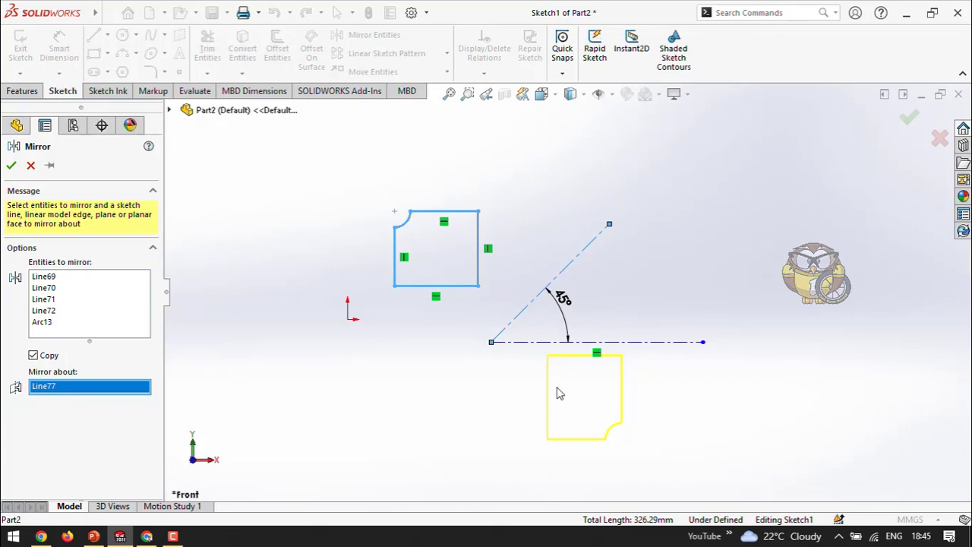
left_click(11, 165)
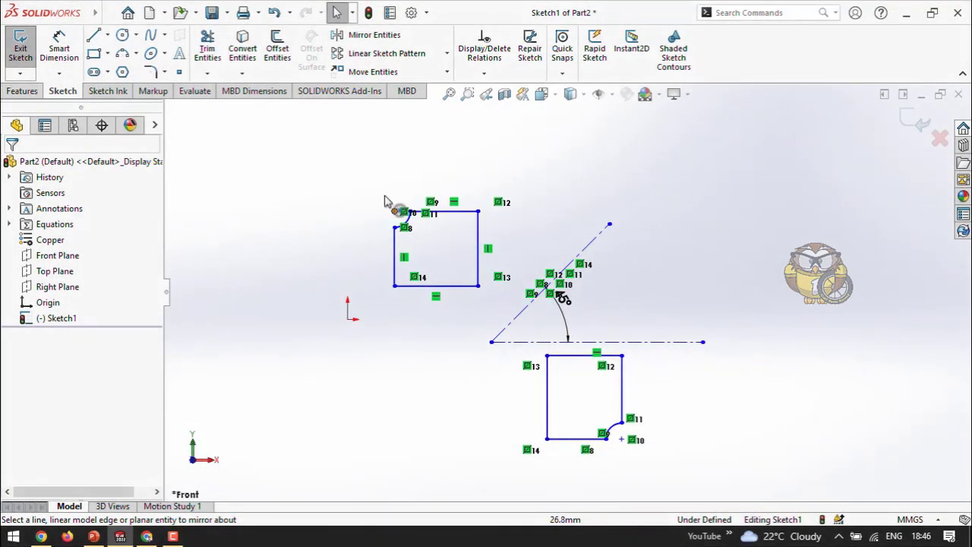
left_click_drag(350, 162, 754, 491)
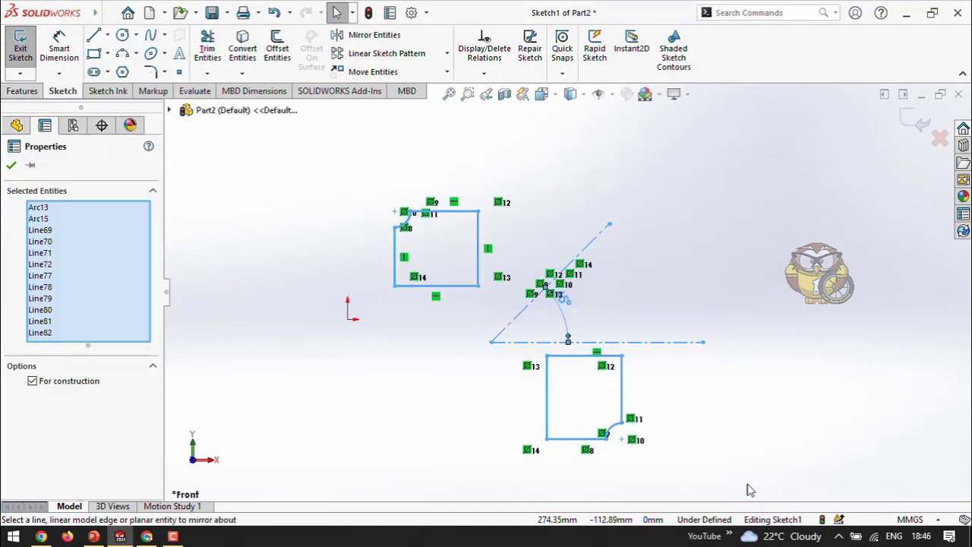
key("Escape")
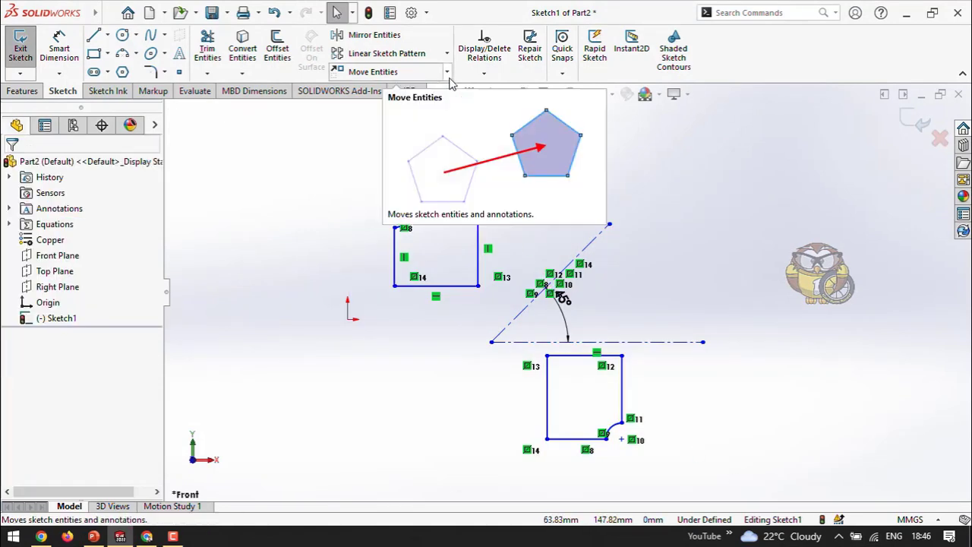
left_click(448, 73)
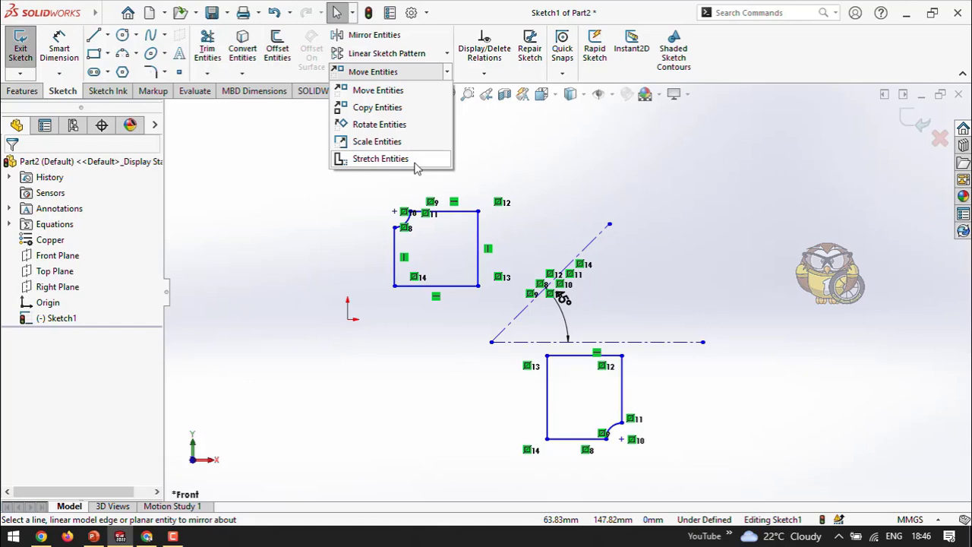
left_click(498, 169)
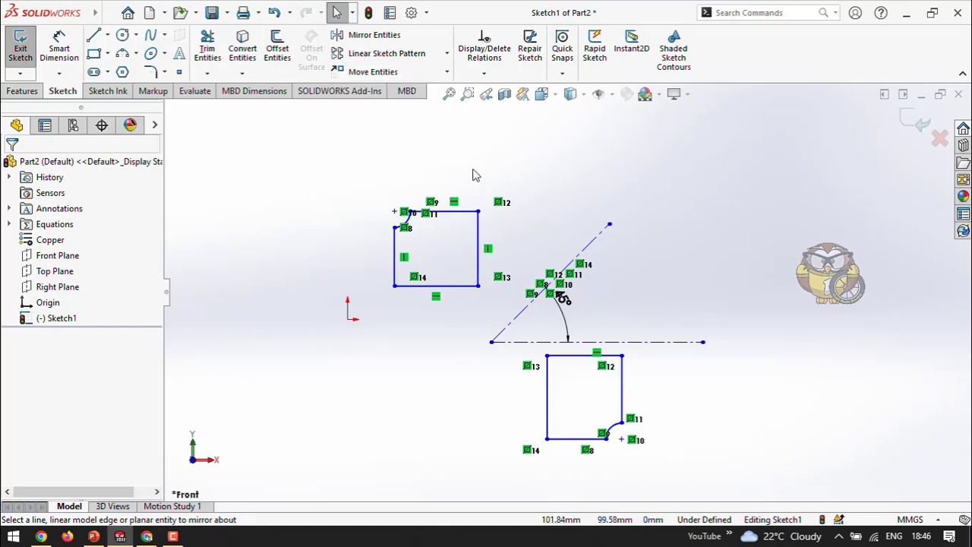
left_click(448, 53)
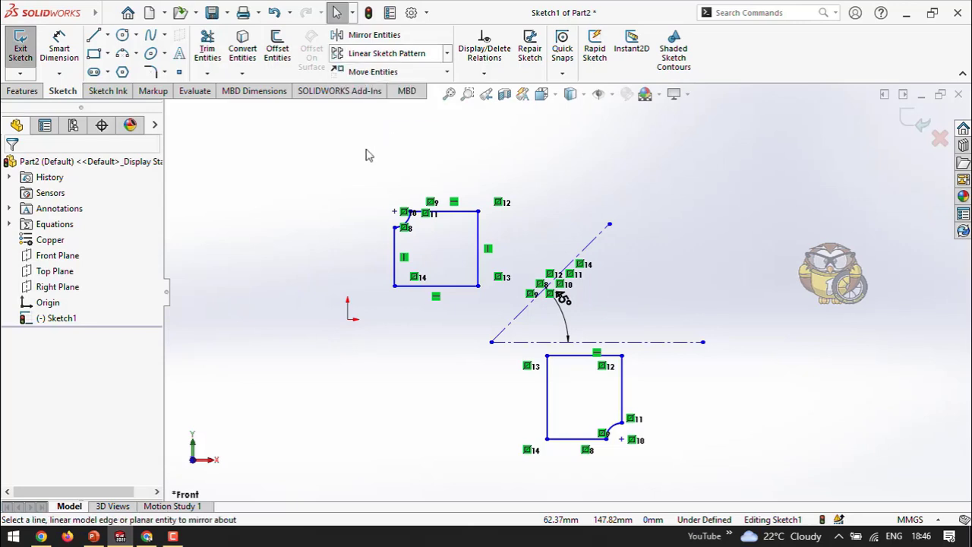
Offset the four straight sides of the original notched rectangle outward by 20 mm, leaving out the corner arc
scroll(473, 262, "down", 5)
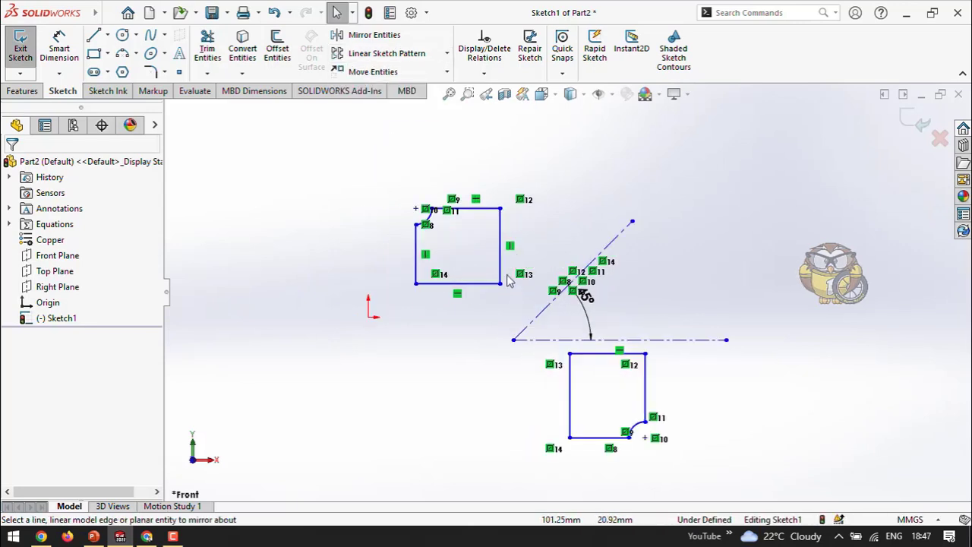
scroll(573, 283, "down", 1)
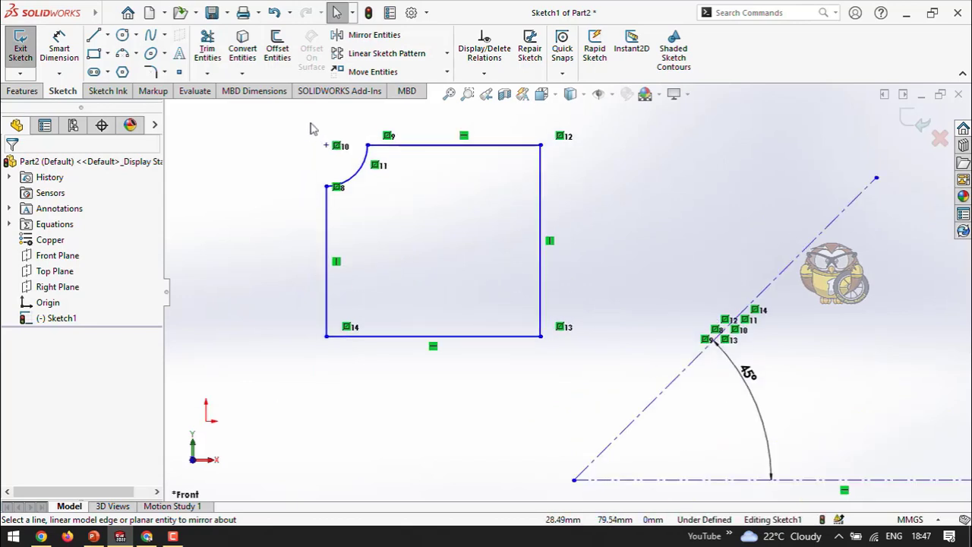
left_click(282, 59)
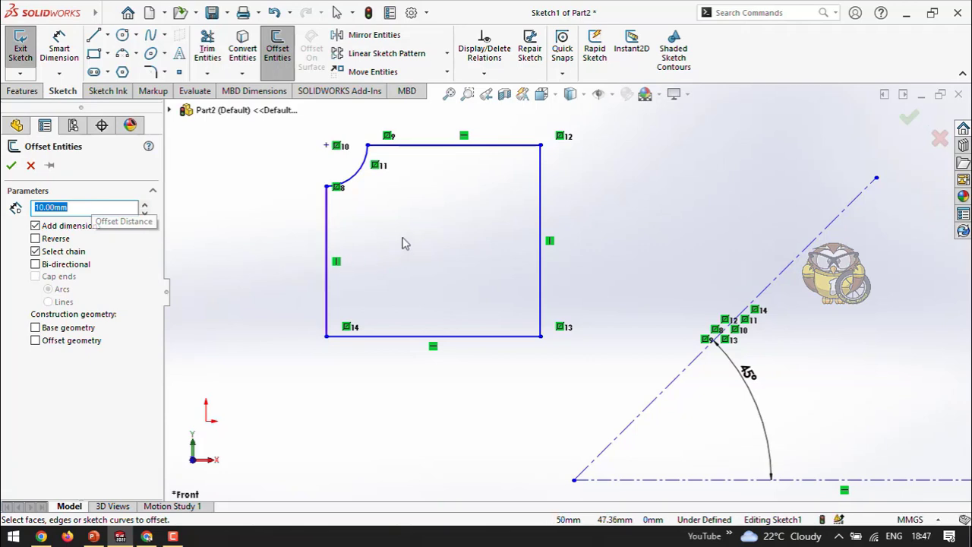
left_click(439, 151)
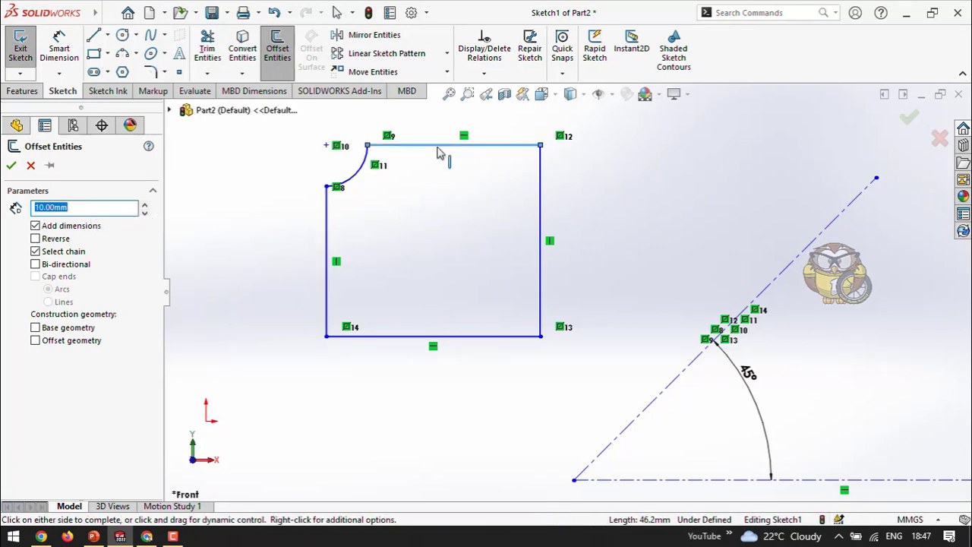
scroll(394, 230, "down", 1)
scroll(394, 230, "up", 1)
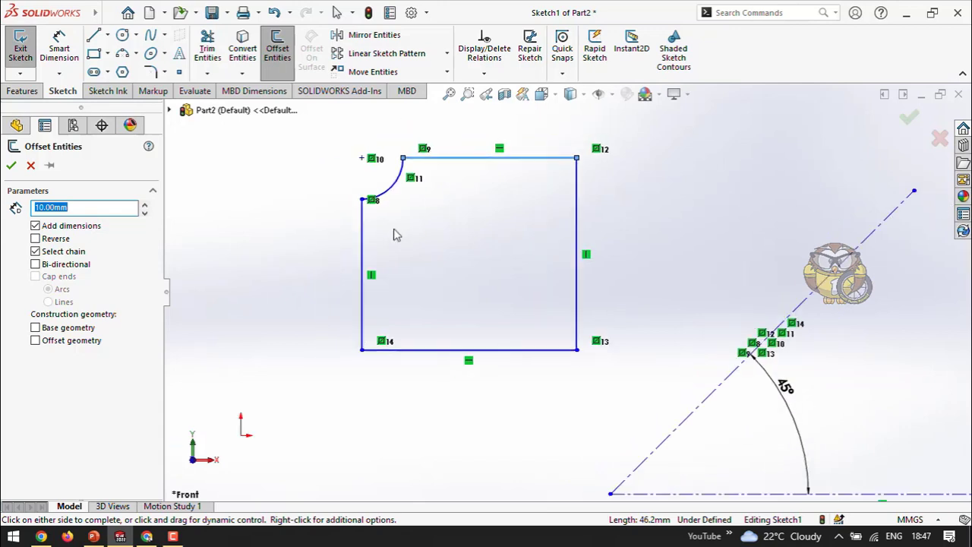
scroll(577, 296, "up", 5)
scroll(589, 272, "down", 3)
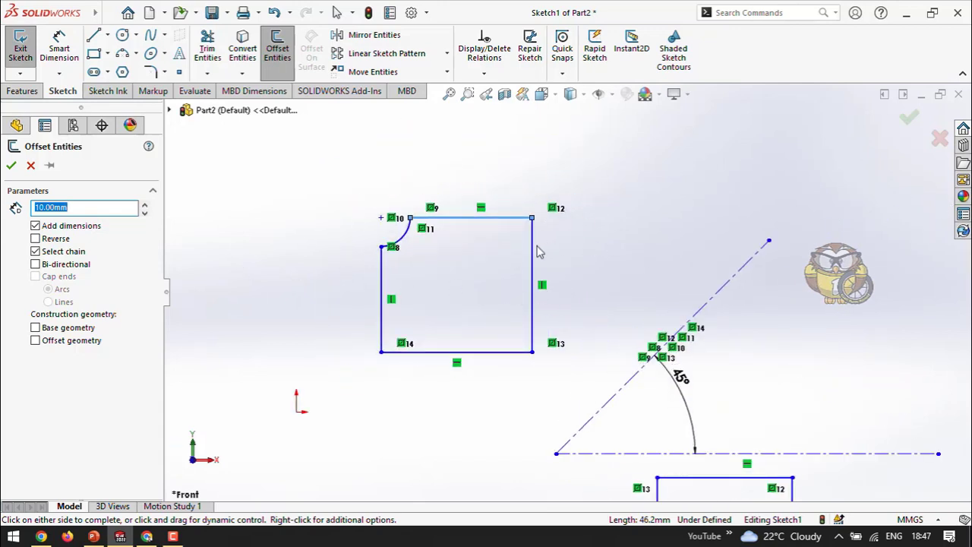
left_click(436, 351)
left_click(381, 318)
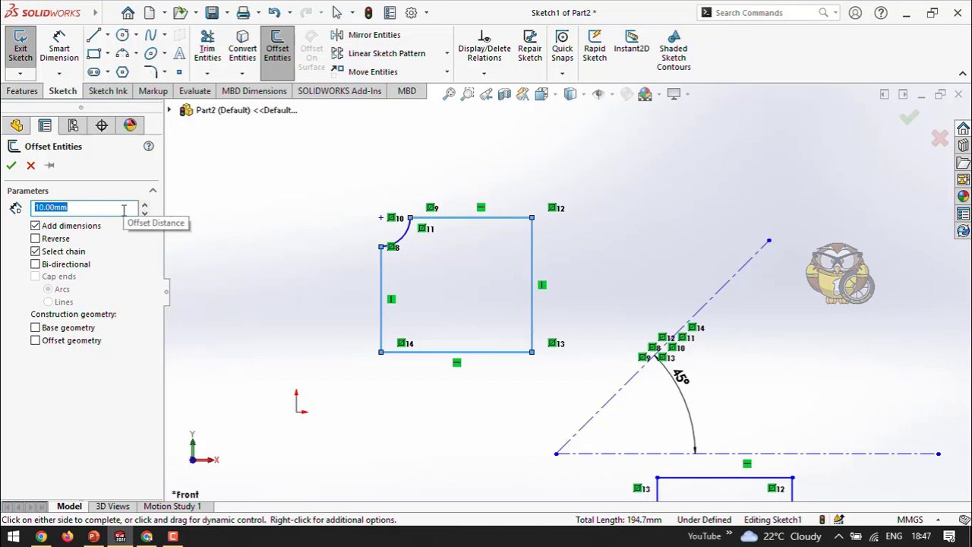
type("20")
key("Return")
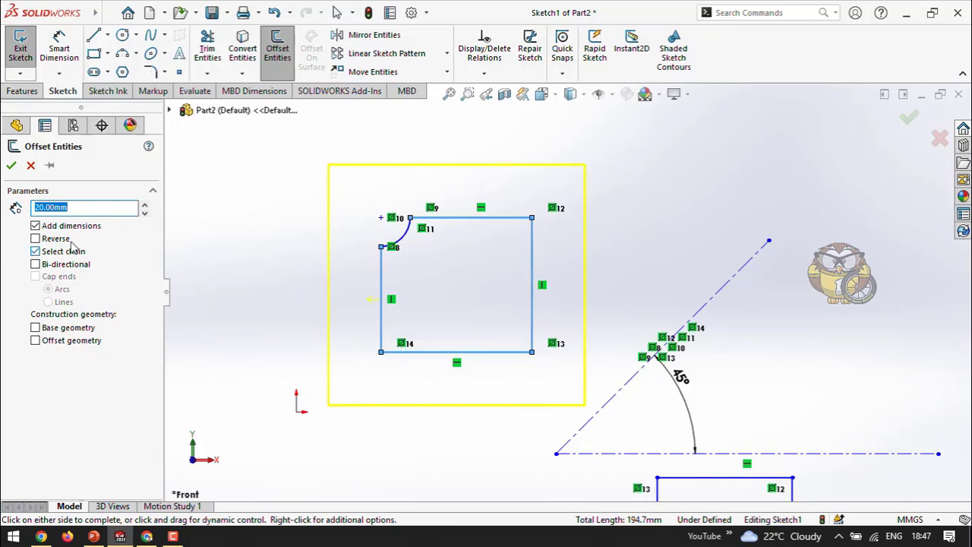
left_click(11, 166)
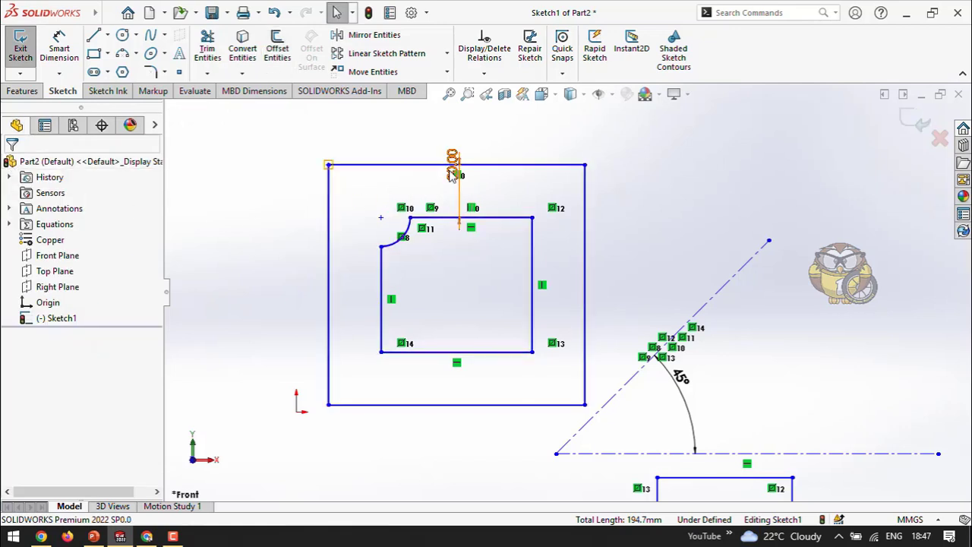
Reposition the 20 mm offset dimension outside the outer rectangle's right-hand side
left_click_drag(459, 193, 619, 192)
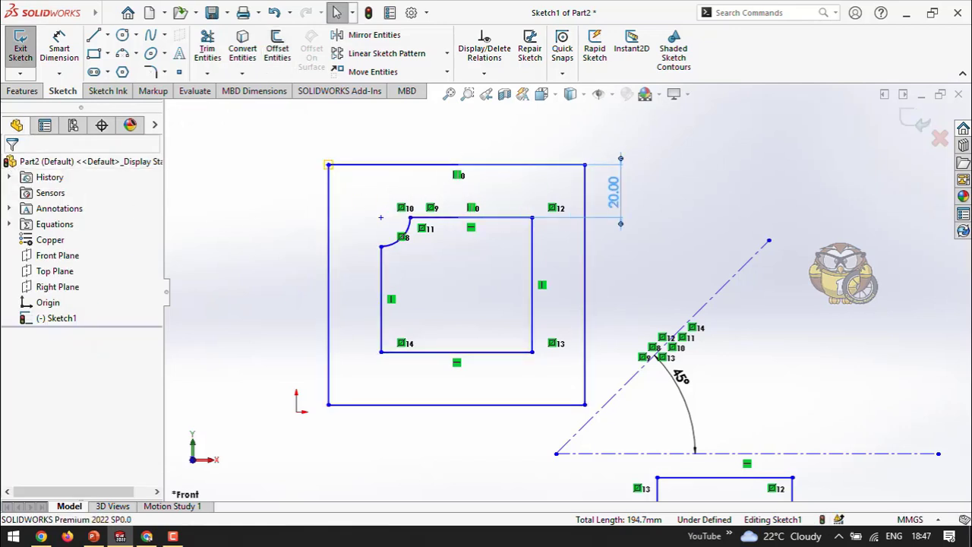
left_click(519, 241)
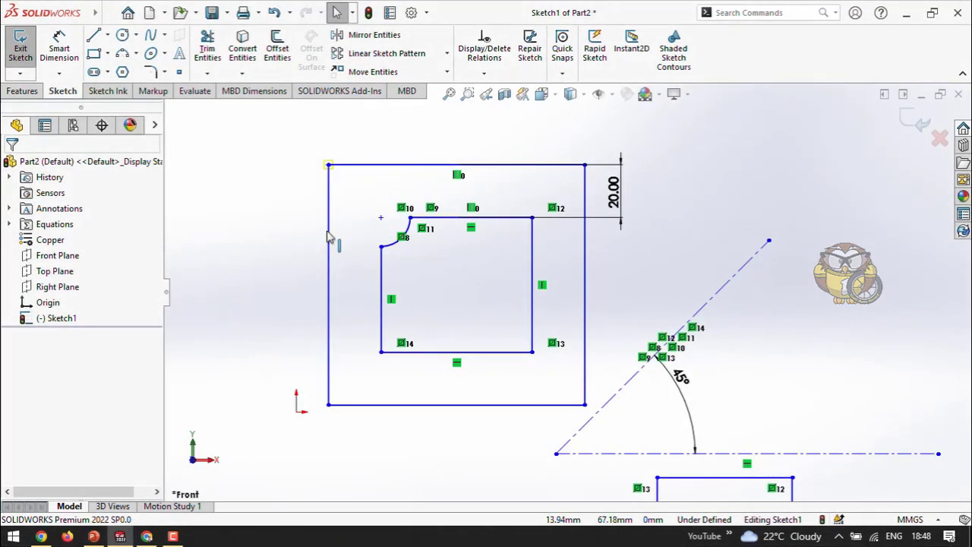
Power trim the sides of the outer offset rectangle, declining to delete the entire collection of offset geometry
scroll(265, 145, "down", 1)
scroll(228, 182, "down", 2)
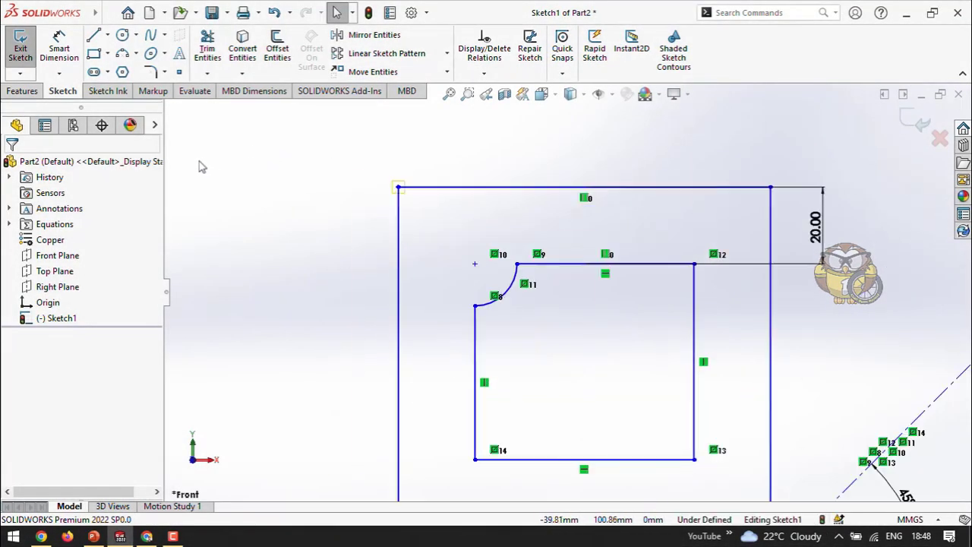
scroll(199, 195, "up", 4)
scroll(566, 291, "up", 3)
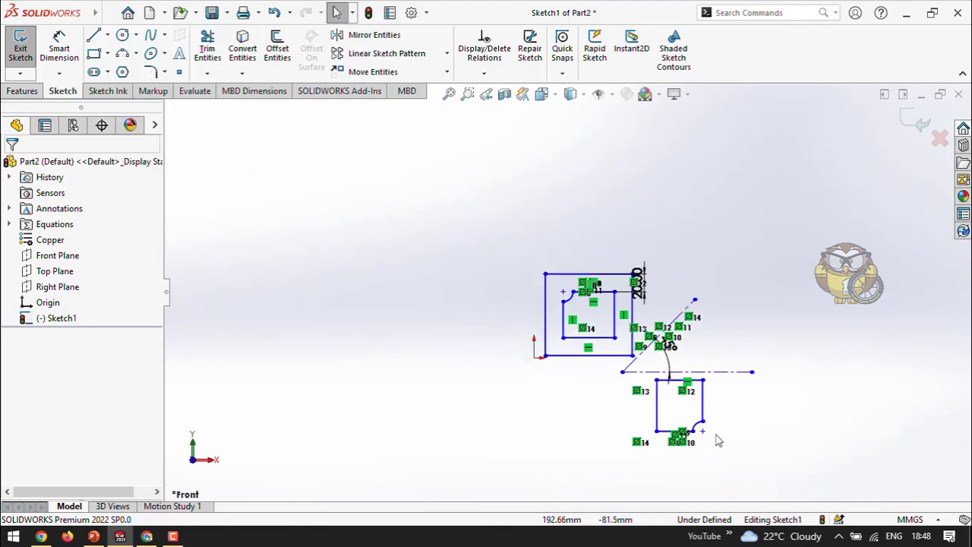
scroll(773, 494, "down", 2)
scroll(748, 266, "down", 1)
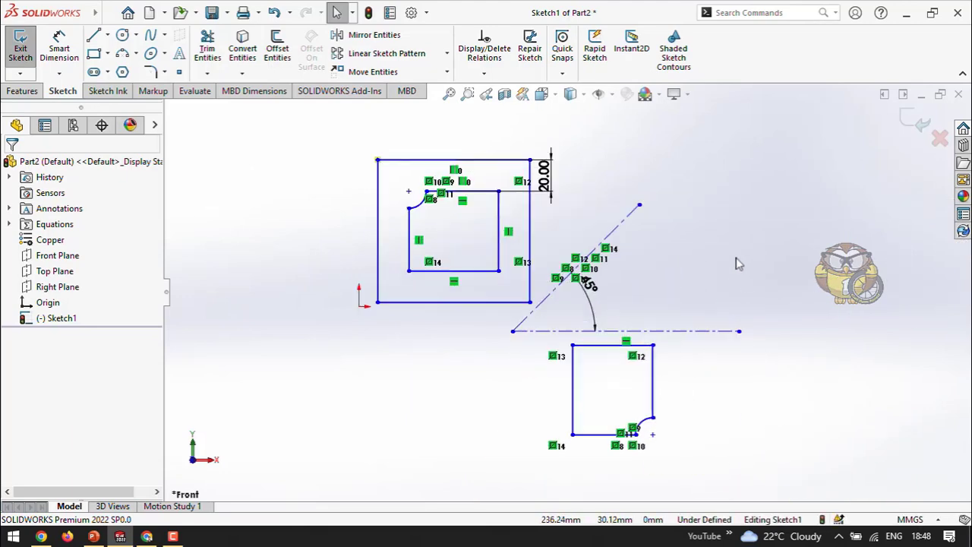
left_click(207, 48)
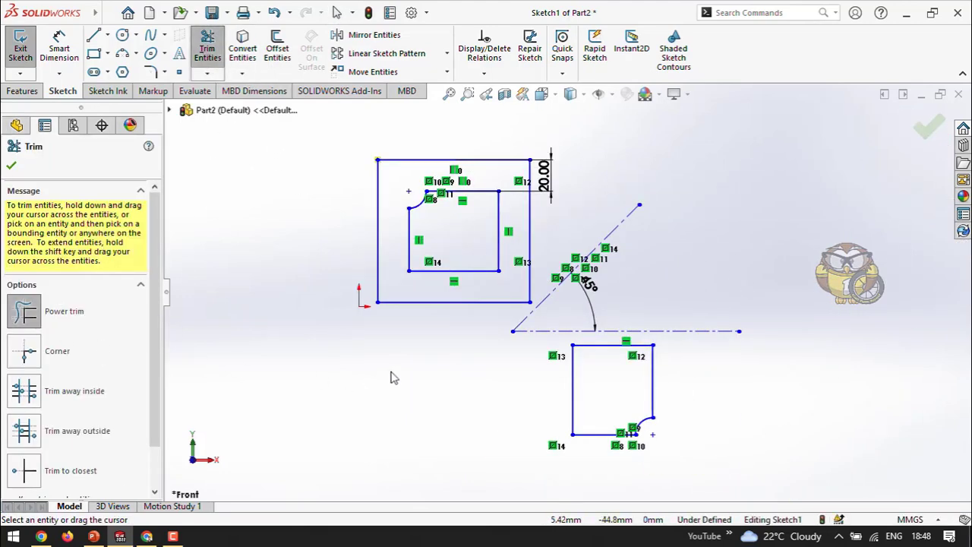
mouse_move(444, 316)
left_mouse_down()
mouse_move(386, 258)
mouse_move(420, 155)
mouse_move(433, 179)
mouse_move(481, 161)
mouse_move(517, 205)
mouse_move(535, 205)
left_mouse_up()
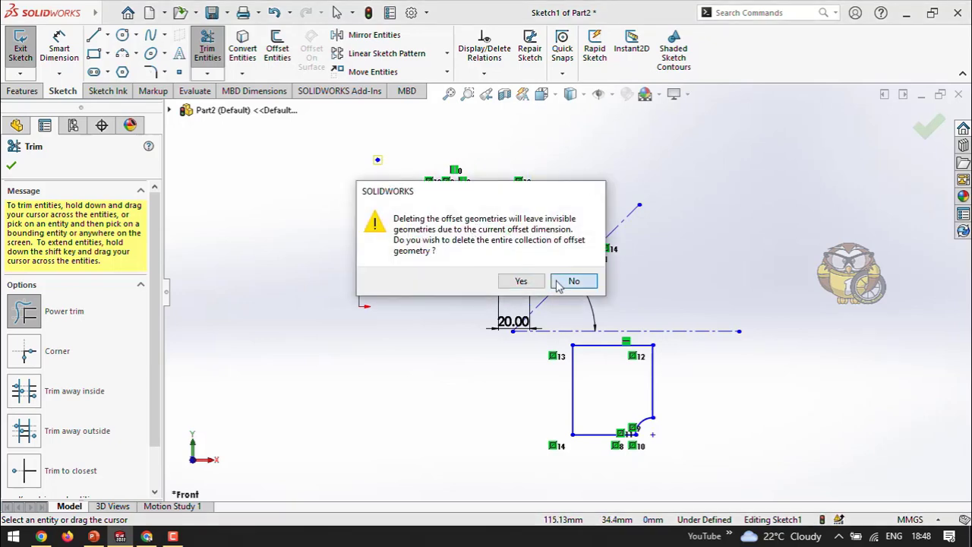
left_click(559, 282)
scroll(388, 157, "up", 2)
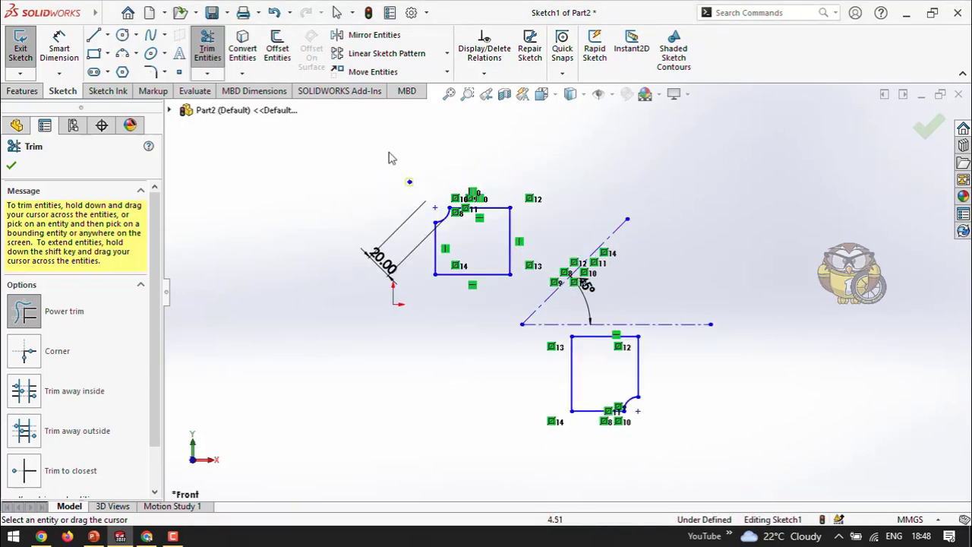
scroll(396, 173, "down", 3)
scroll(475, 226, "down", 2)
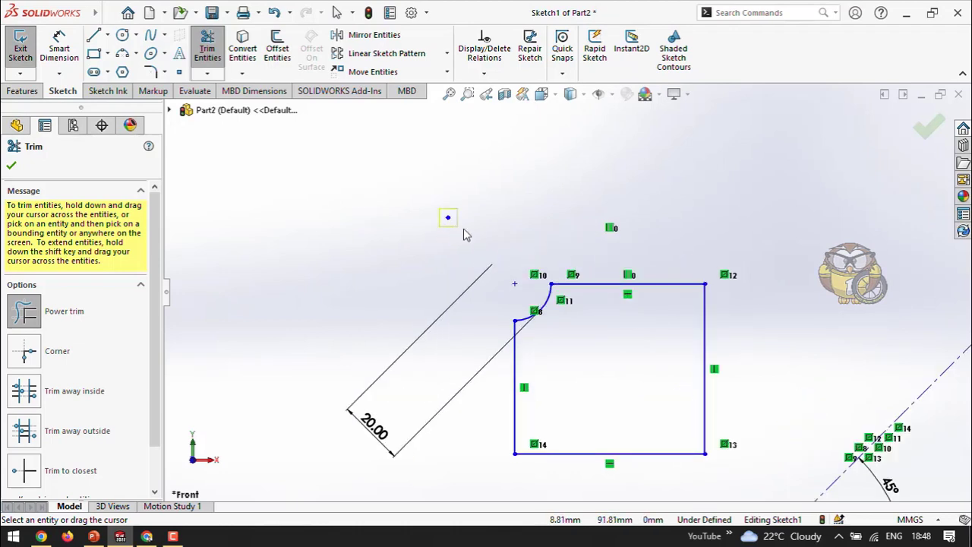
scroll(263, 174, "up", 8)
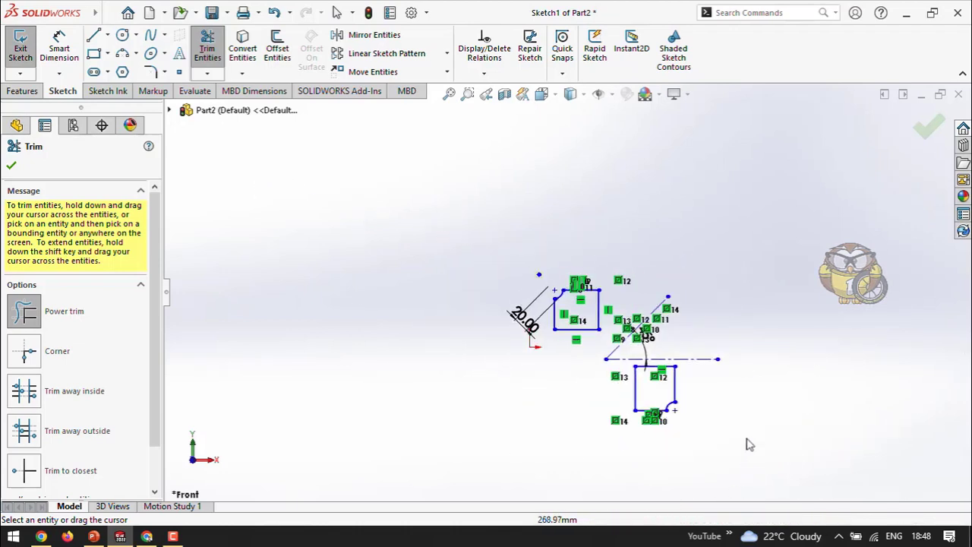
scroll(744, 437, "down", 2)
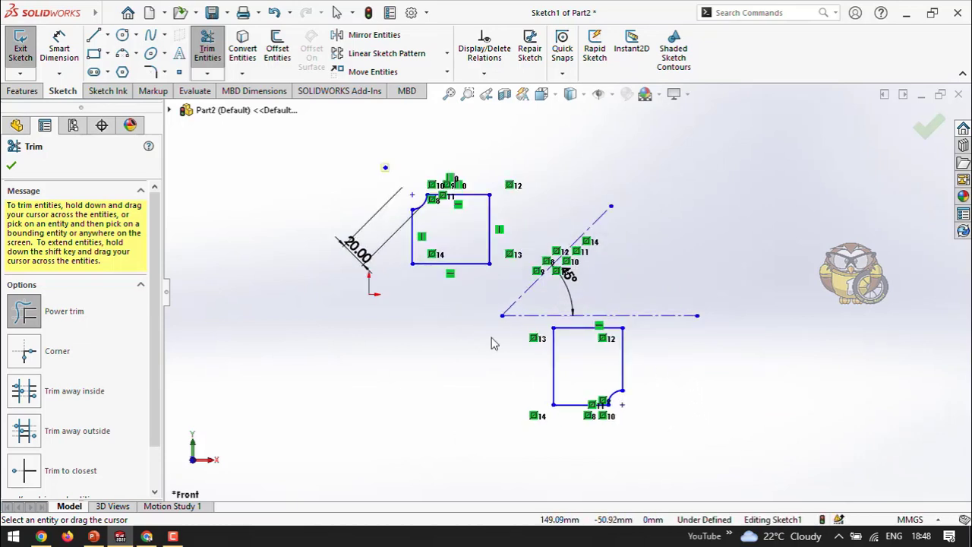
left_click(11, 165)
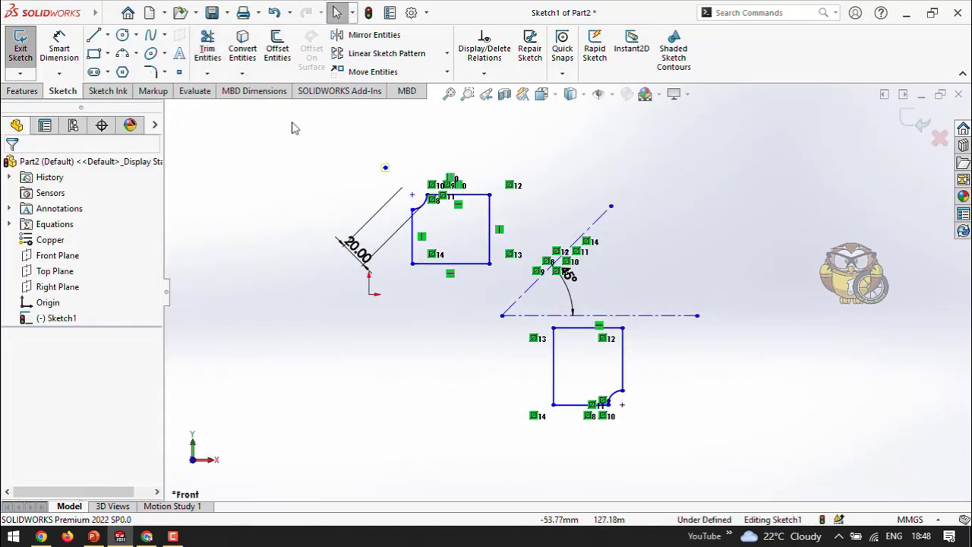
Delete all remaining sketch entities and dimensions from Sketch1
left_click_drag(292, 122, 771, 475)
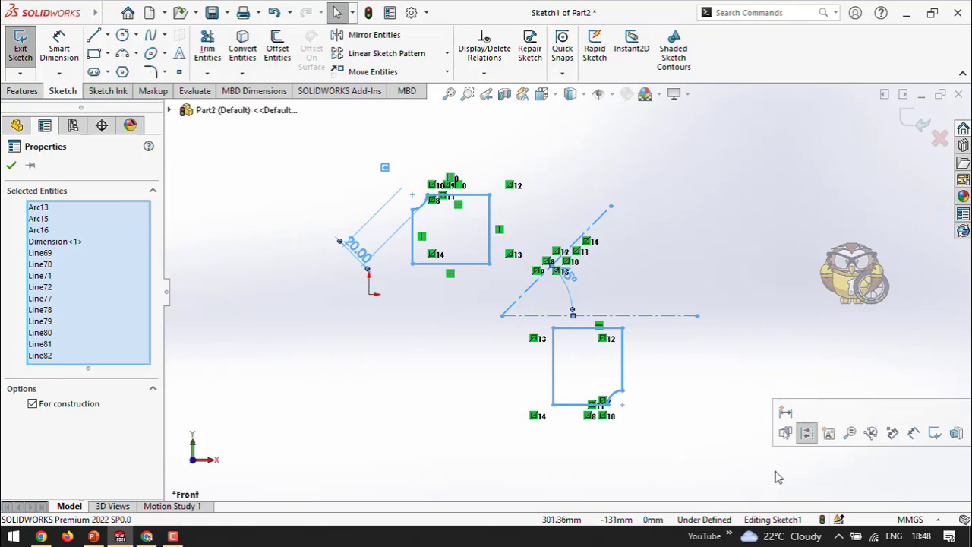
key("Delete")
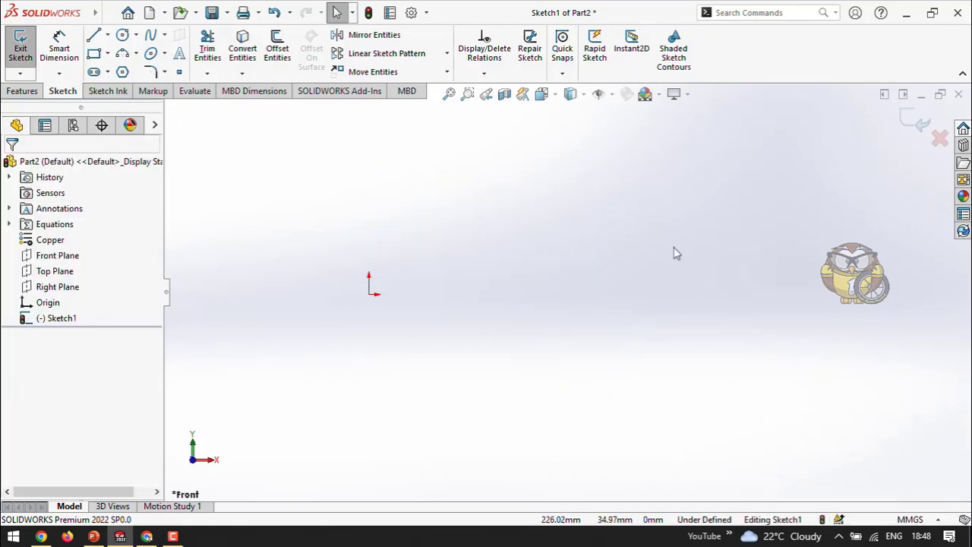
scroll(487, 192, "up", 2)
scroll(570, 204, "down", 3)
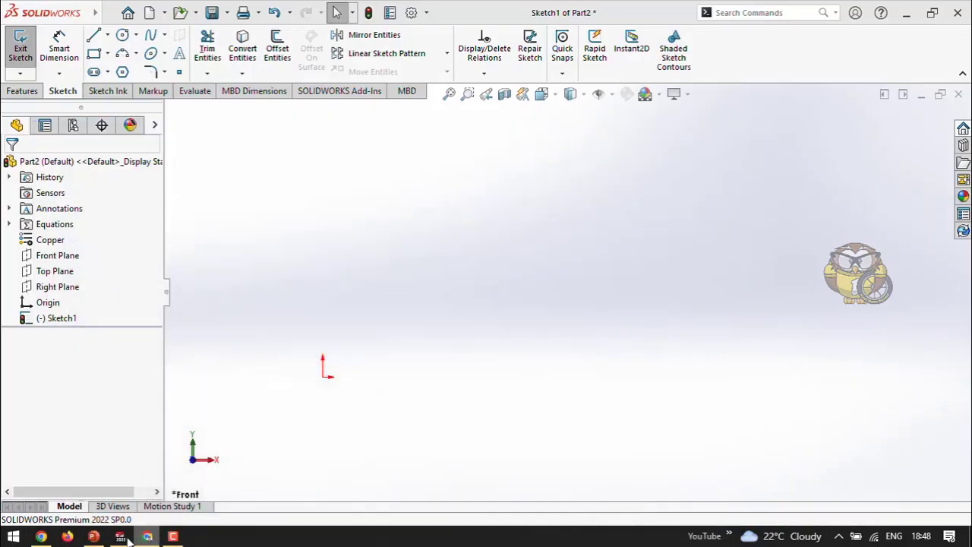
Switch to PowerPoint and enlarge the slide 6 drawing by narrowing the slide thumbnails and auto-hiding the ribbon
left_click(94, 537)
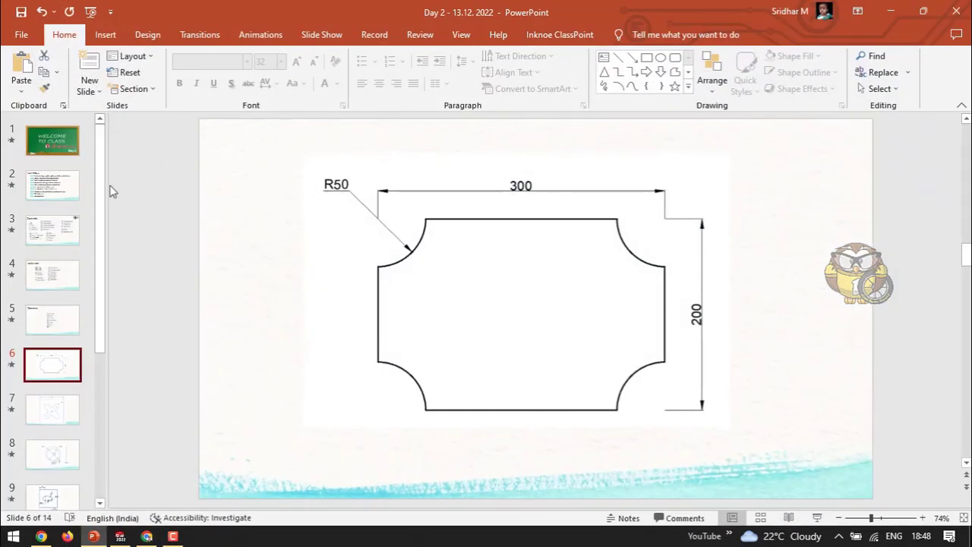
left_click_drag(108, 183, 55, 183)
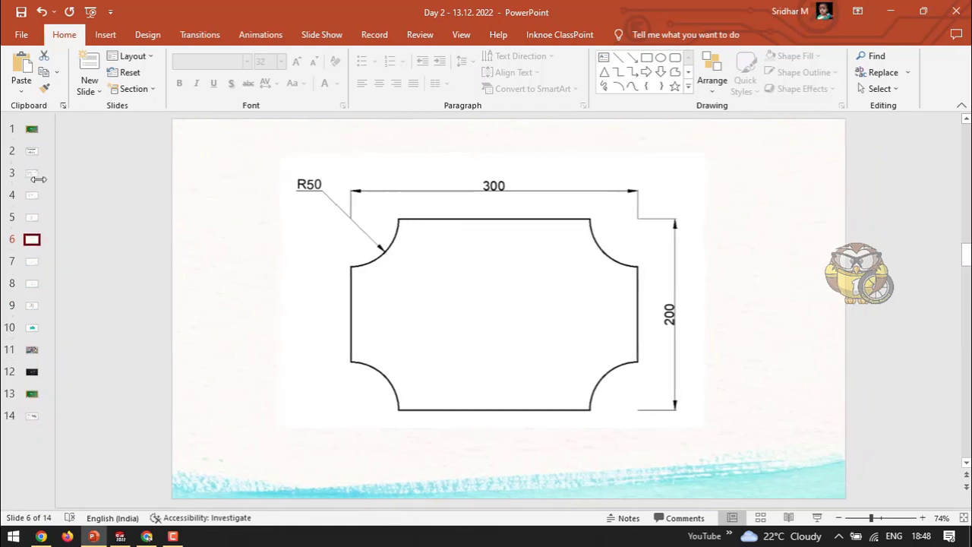
left_click(857, 11)
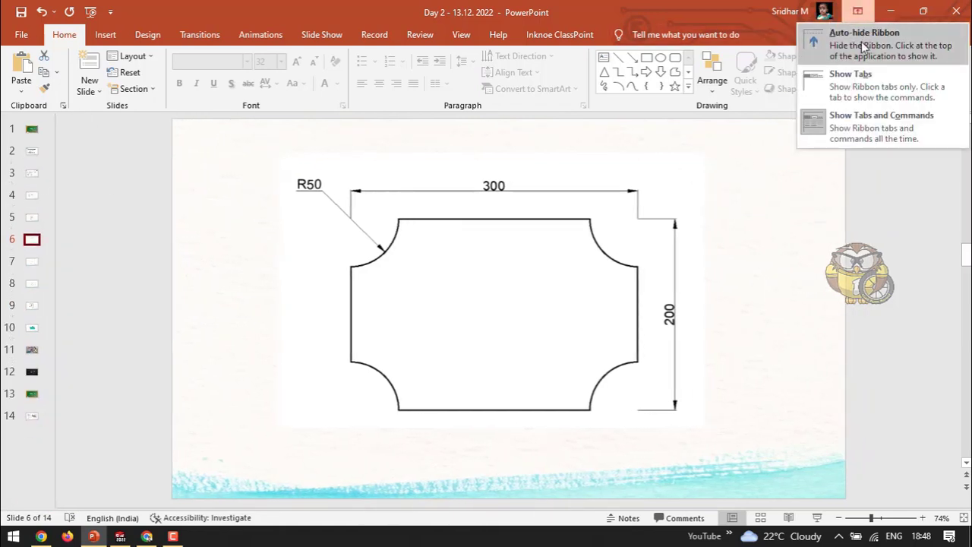
left_click(864, 41)
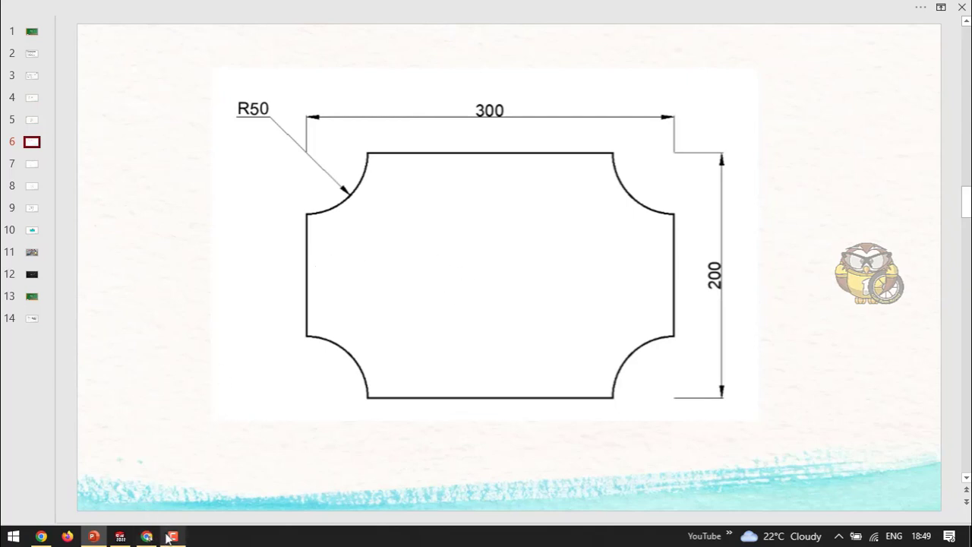
Switch to SOLIDWORKS and sketch a corner rectangle about 172 mm by 98 mm with its lower-left corner at the origin
left_click(122, 536)
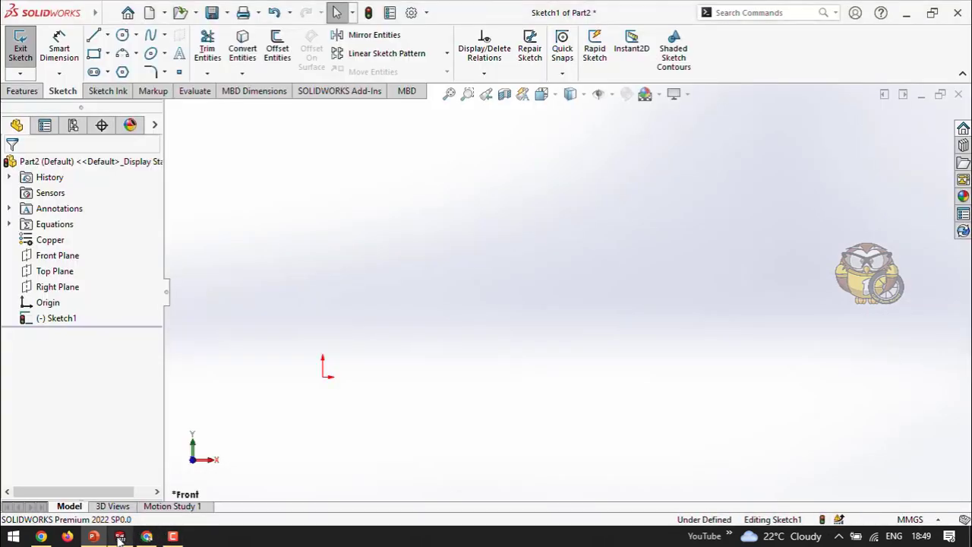
left_click(92, 55)
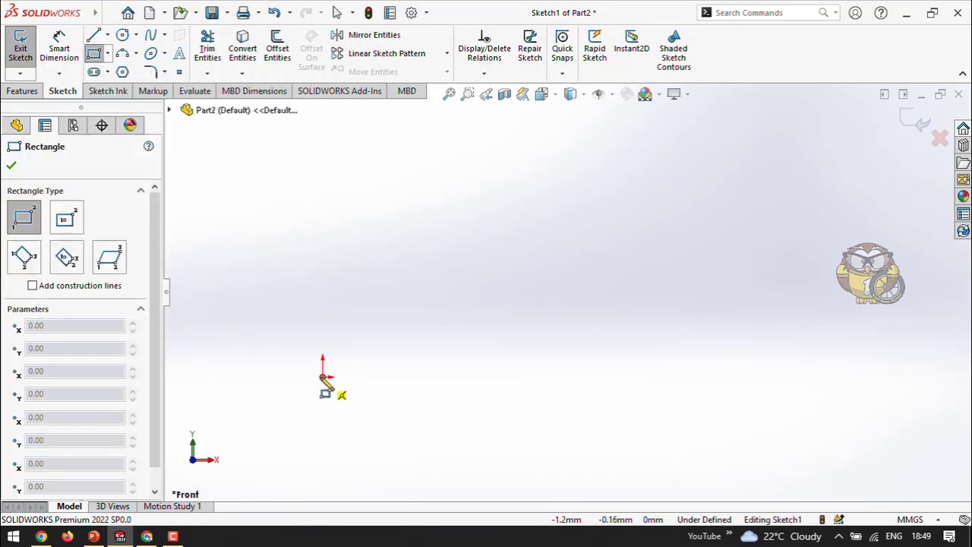
left_click(323, 376)
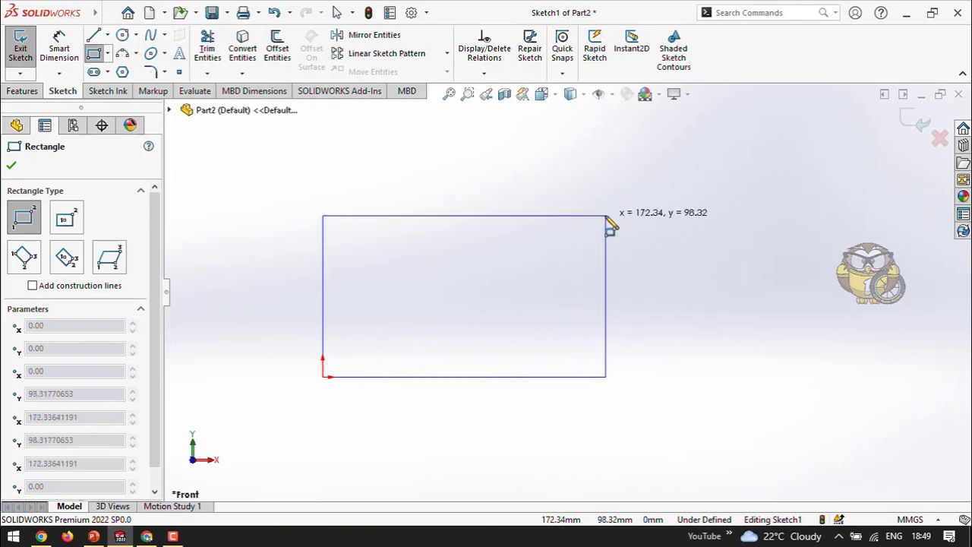
left_click(606, 216)
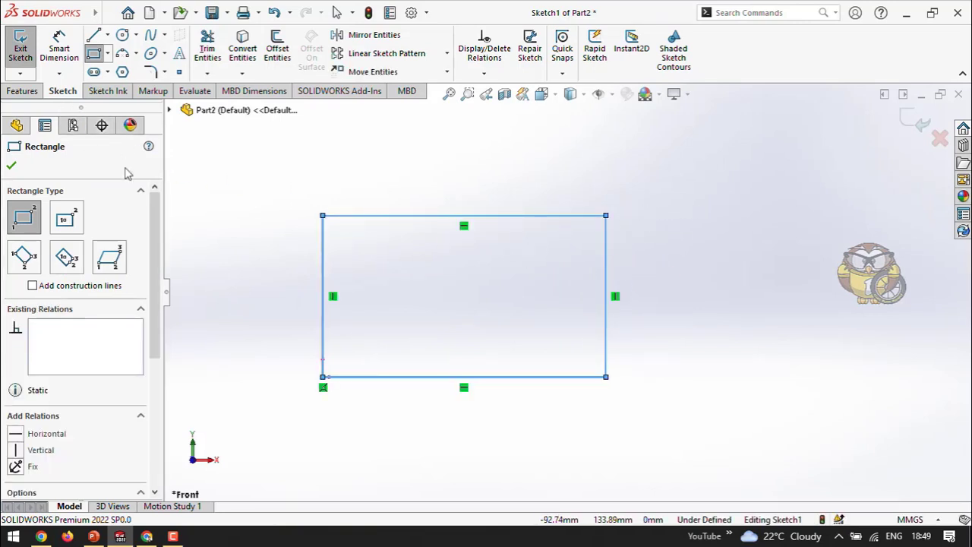
Consult the reference drawing in PowerPoint and, back in SOLIDWORKS, dimension the rectangle's right vertical side as 200 mm
left_click(94, 536)
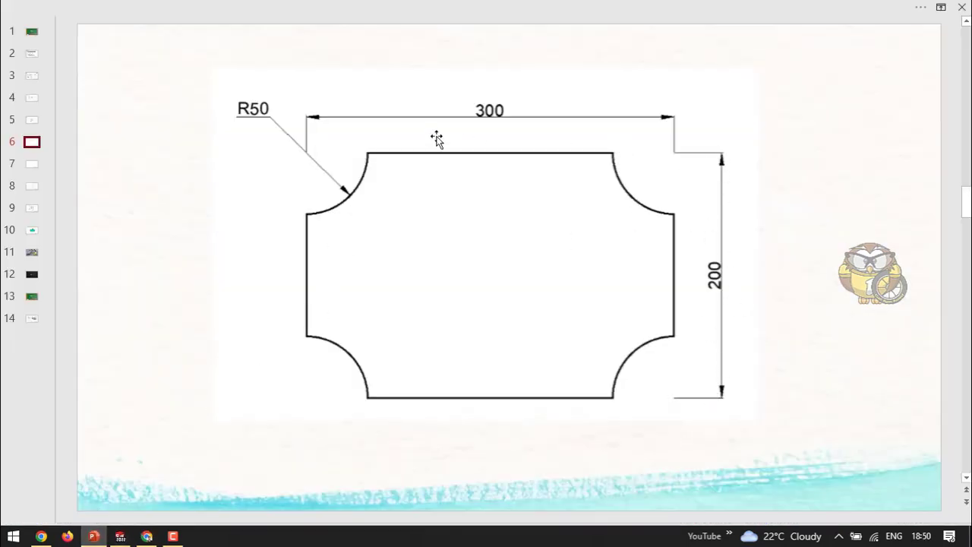
key("ctrl")
key("ctrl")
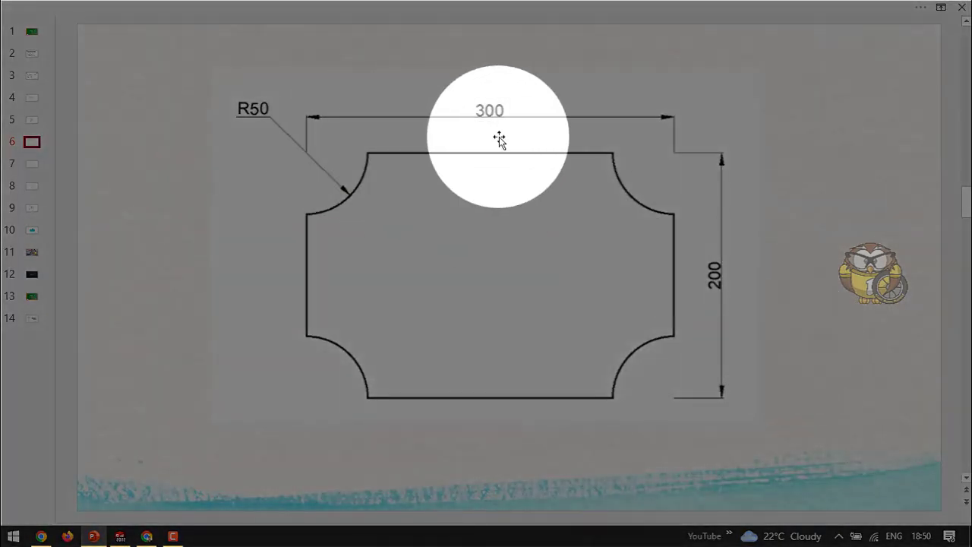
key("ctrl")
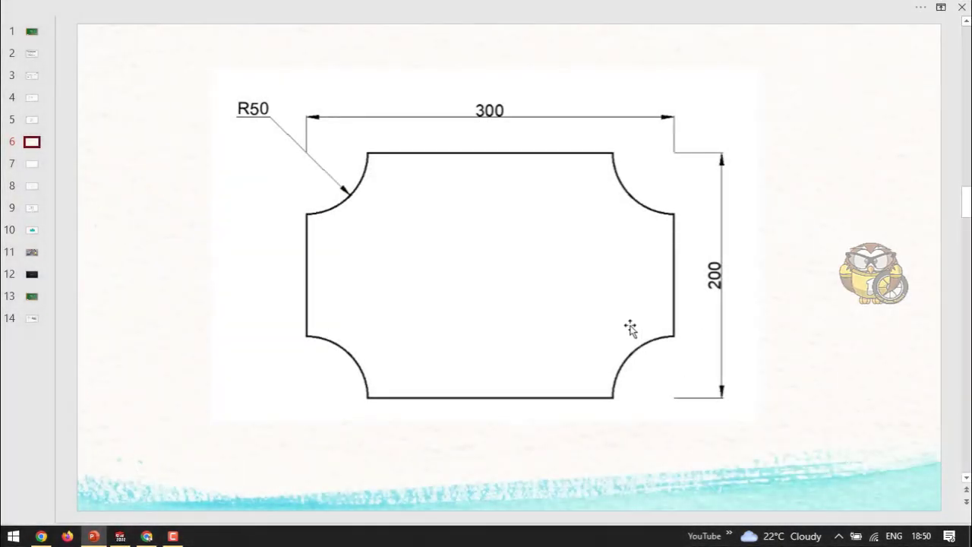
left_click(121, 537)
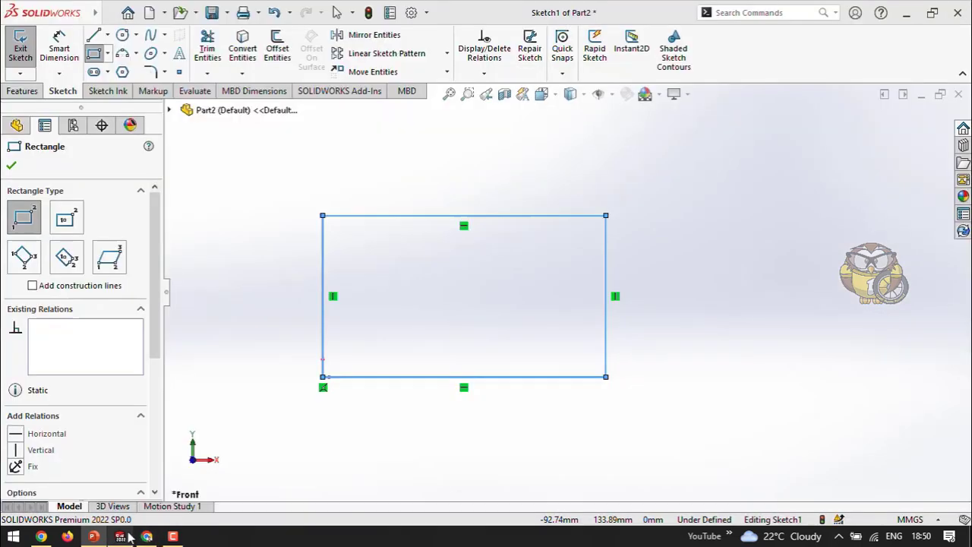
left_click(67, 50)
left_click(605, 338)
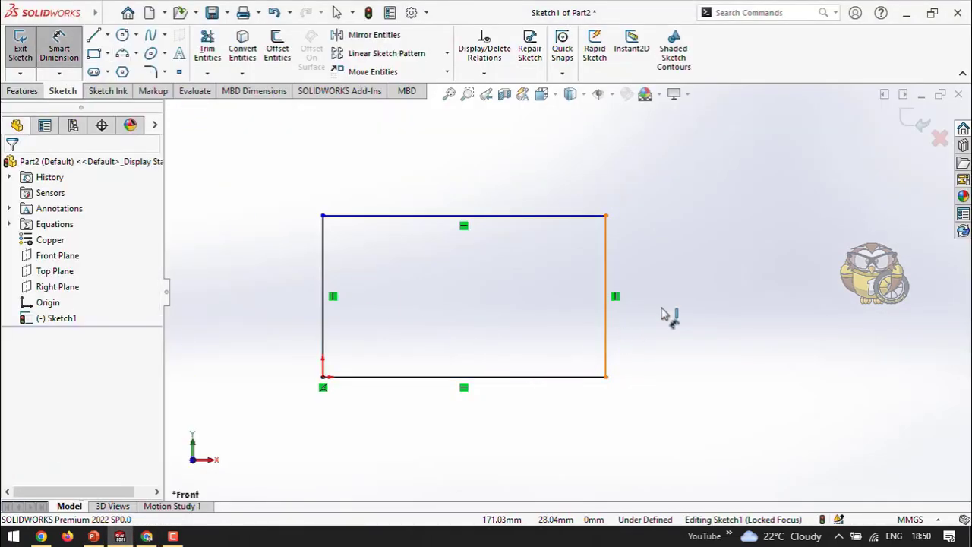
left_click(680, 310)
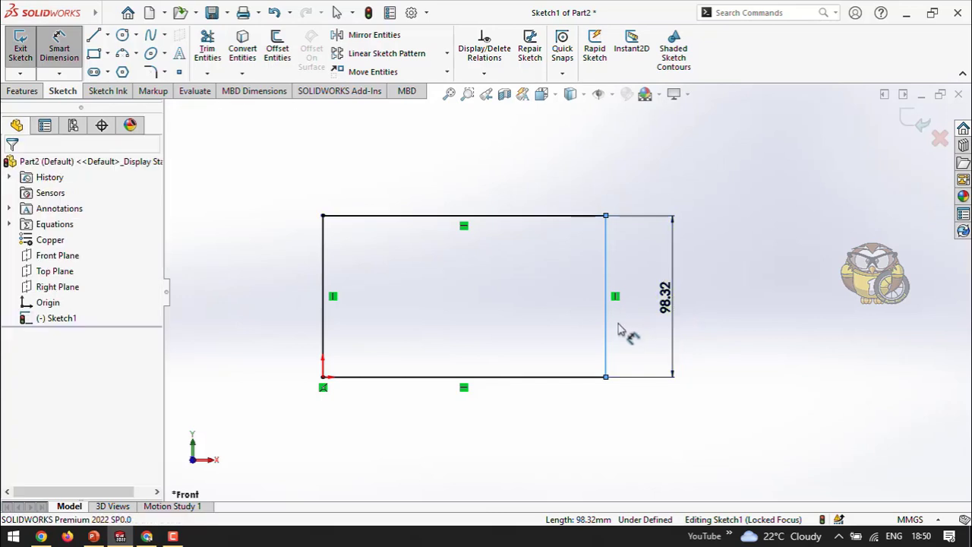
type("200")
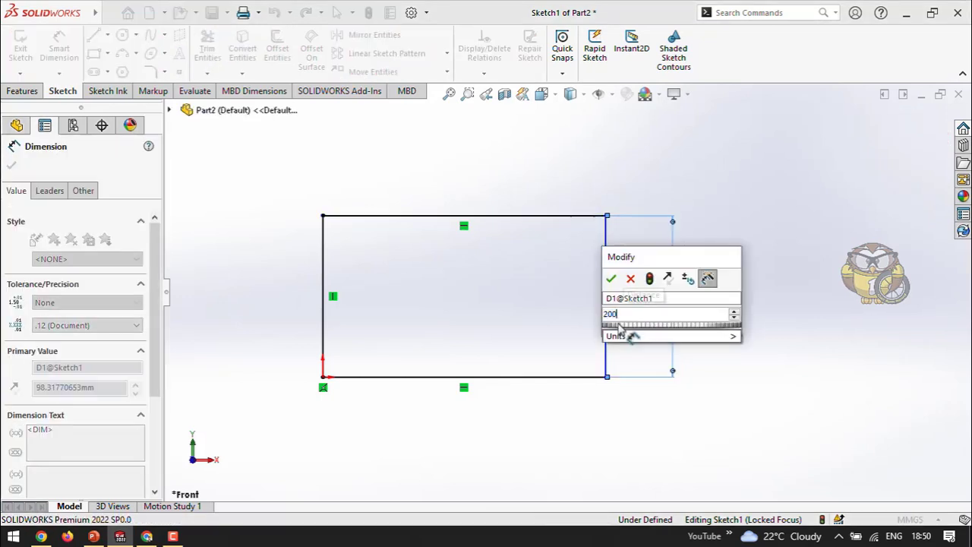
key("Return")
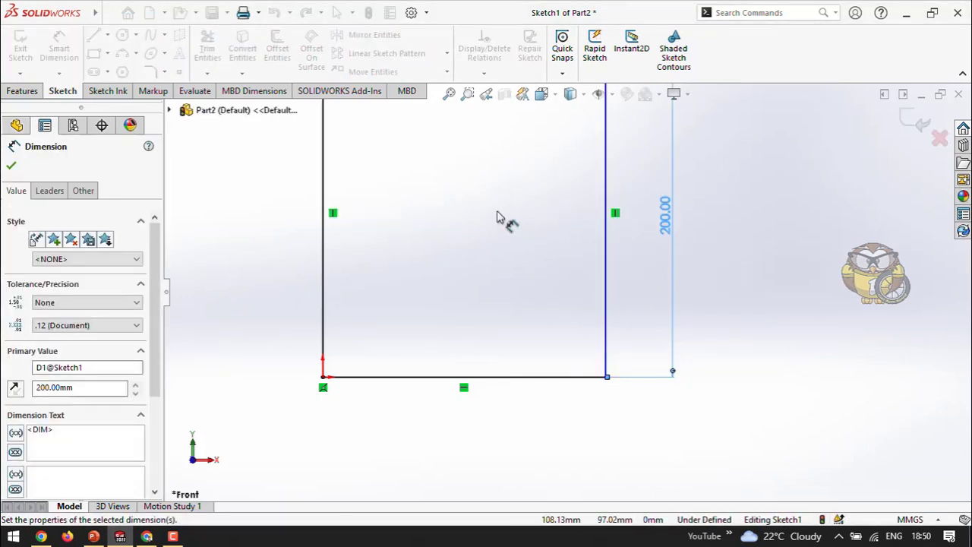
Dimension the rectangle's top horizontal side as 300 mm
scroll(466, 354, "down", 3)
scroll(448, 395, "up", 2)
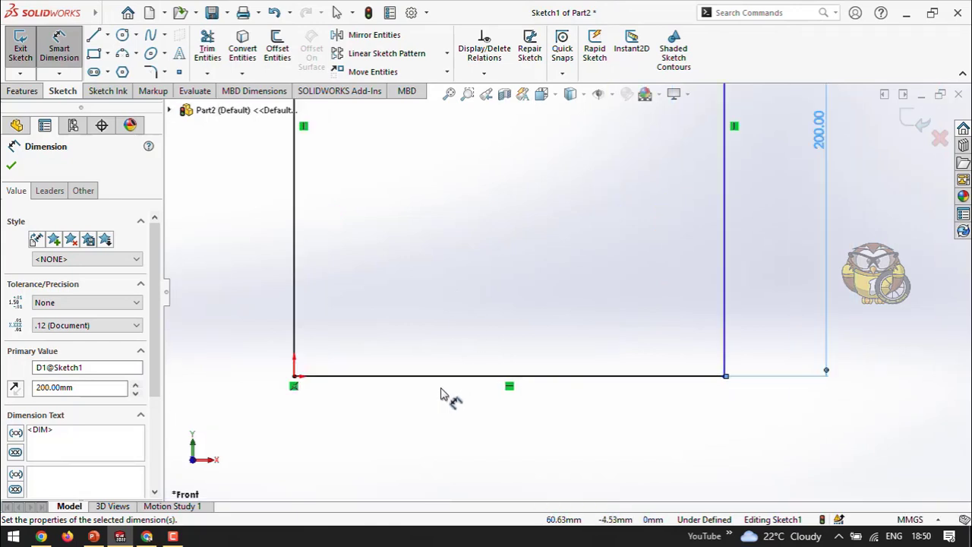
scroll(440, 395, "up", 5)
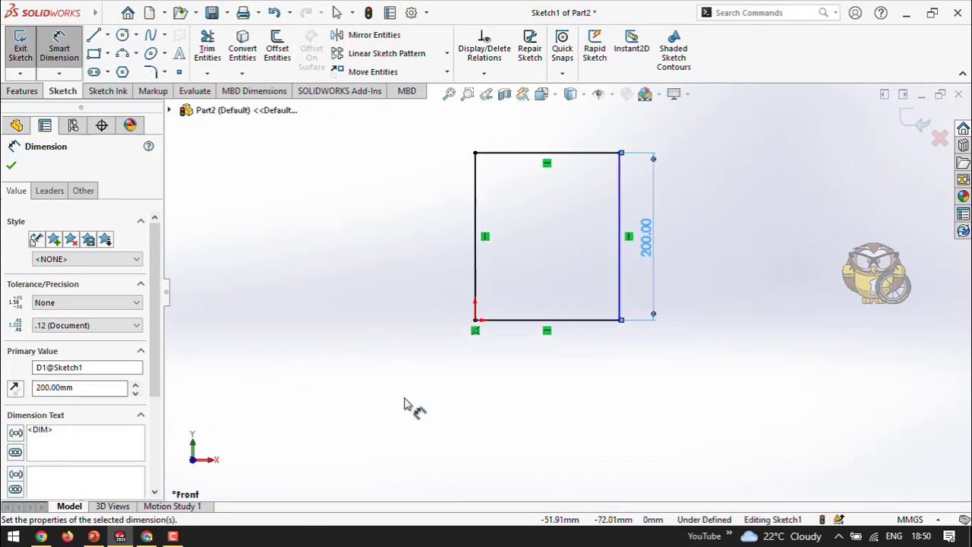
scroll(603, 197, "down", 3)
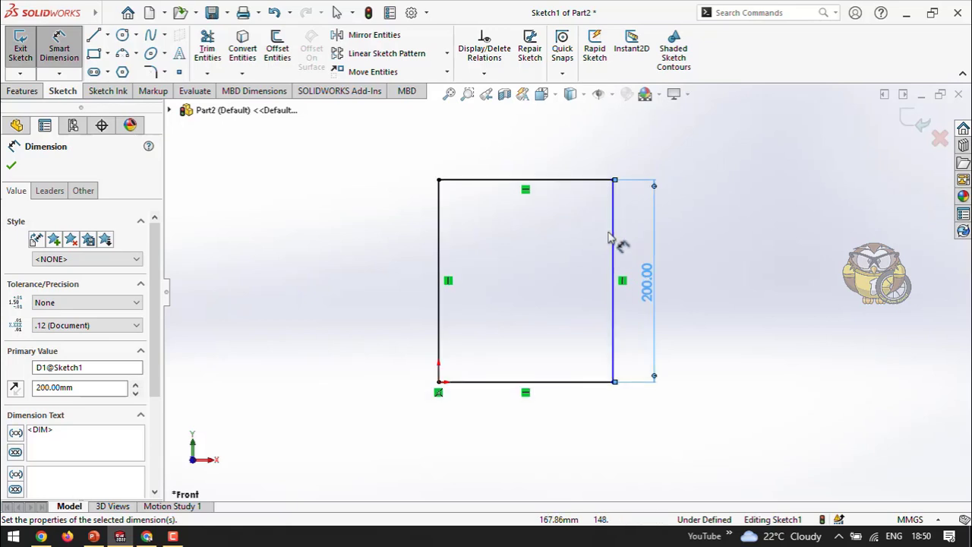
left_click(560, 182)
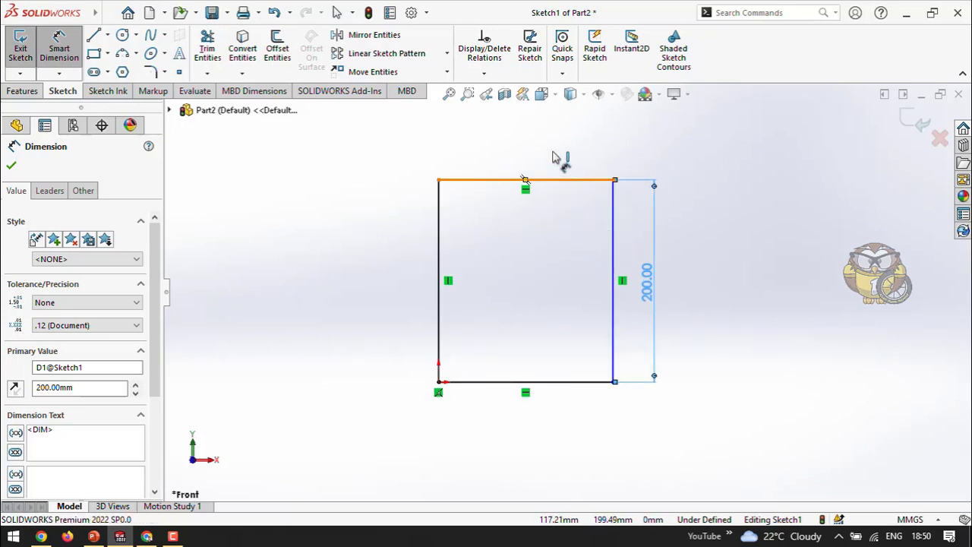
left_click(555, 151)
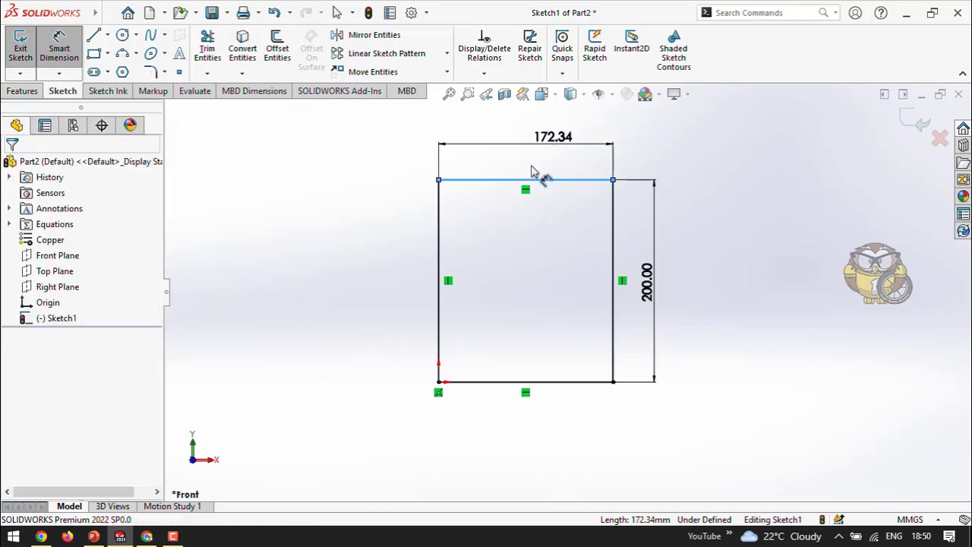
type("300")
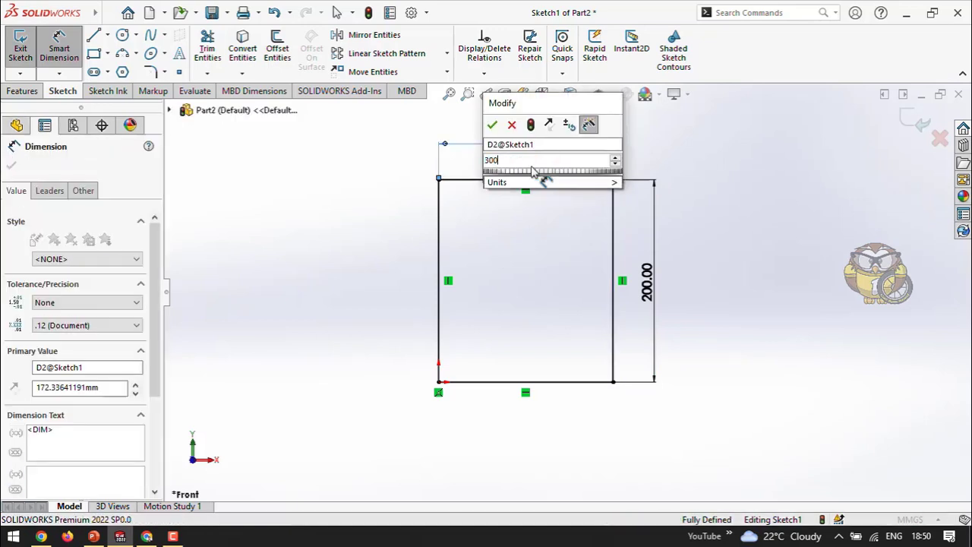
key("Return")
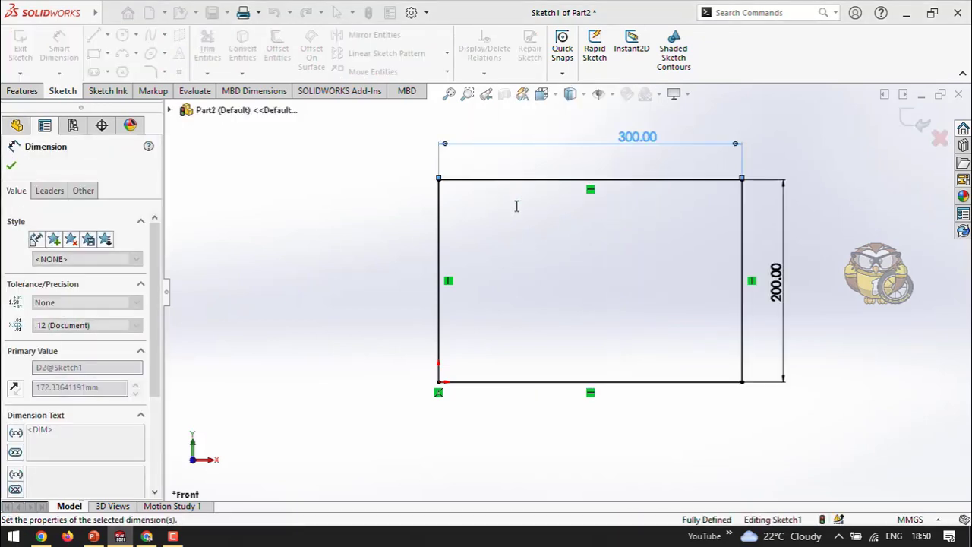
key("f")
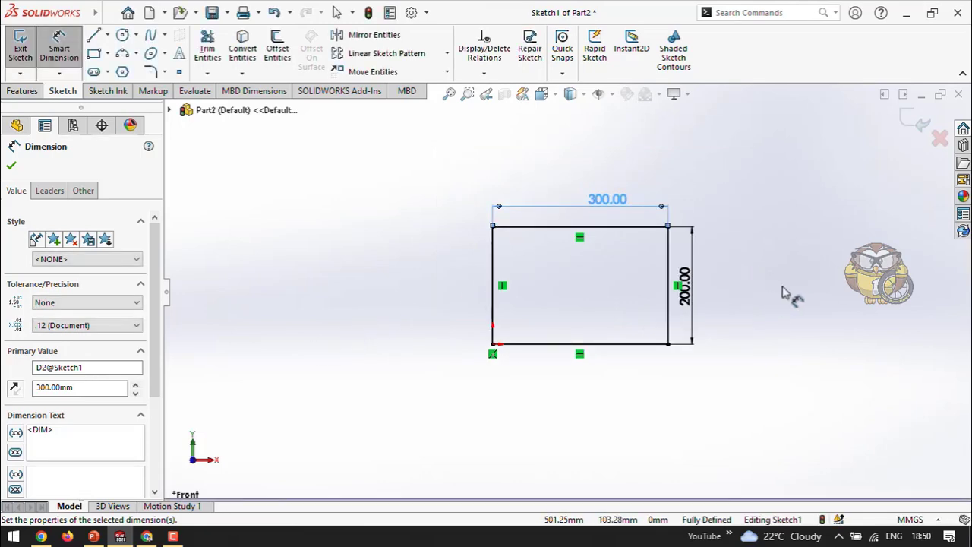
left_click(568, 293)
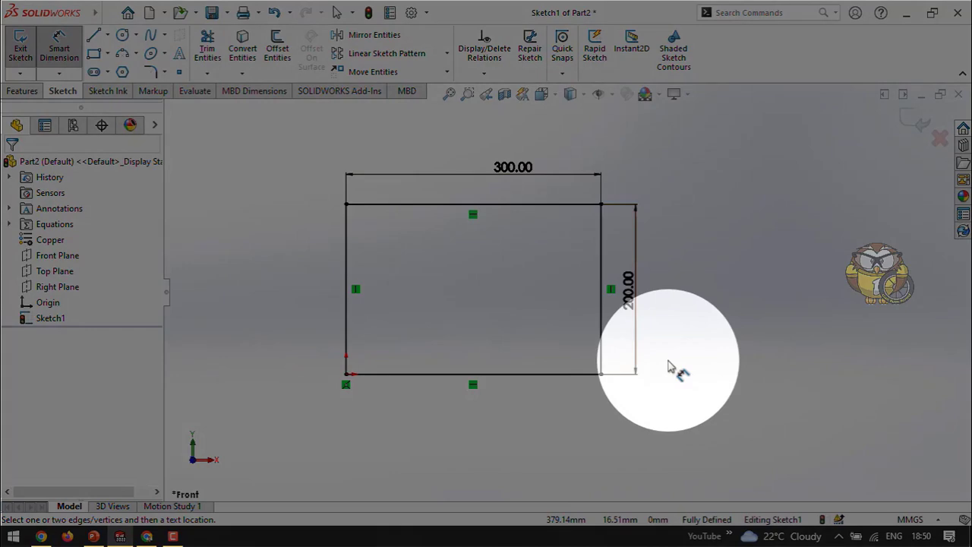
Consult the PowerPoint drawing and, back in SOLIDWORKS, sketch circles about 47 mm and 51 mm in radius centred on the rectangle's upper-right and lower-right corners
left_click(93, 537)
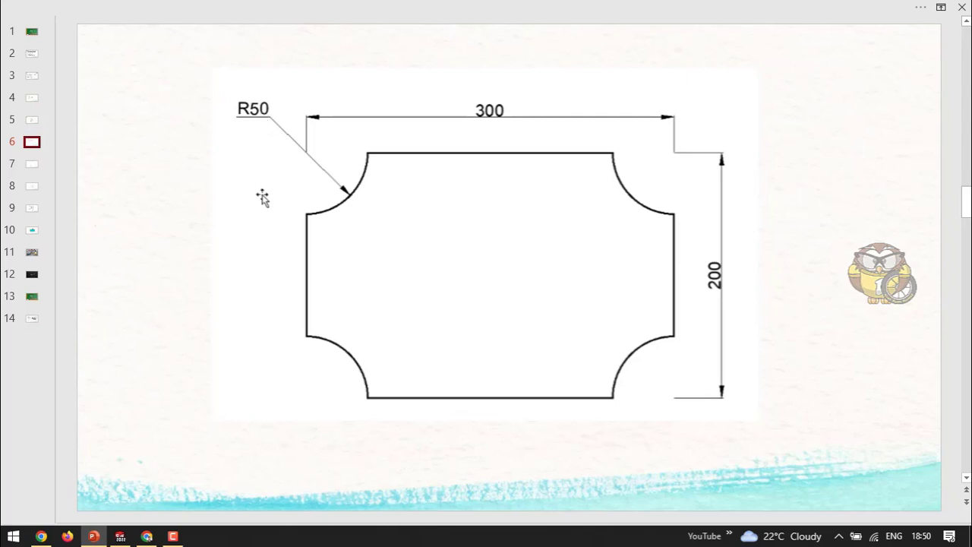
left_click(120, 535)
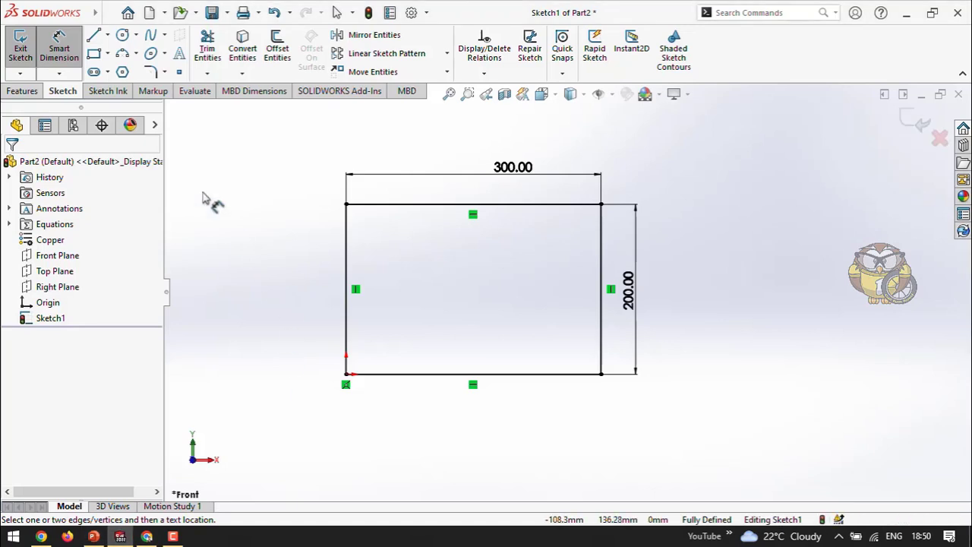
left_click(122, 35)
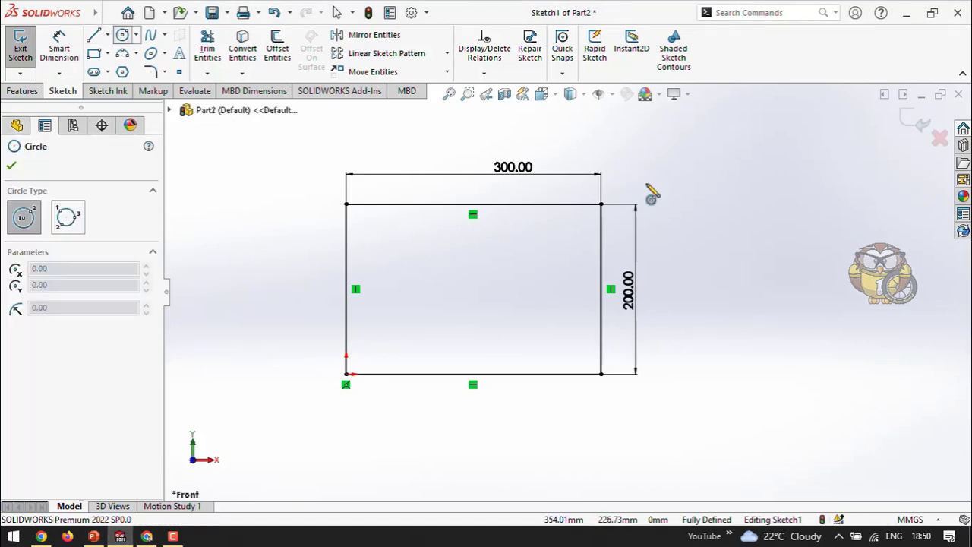
left_click(601, 204)
left_click(638, 188)
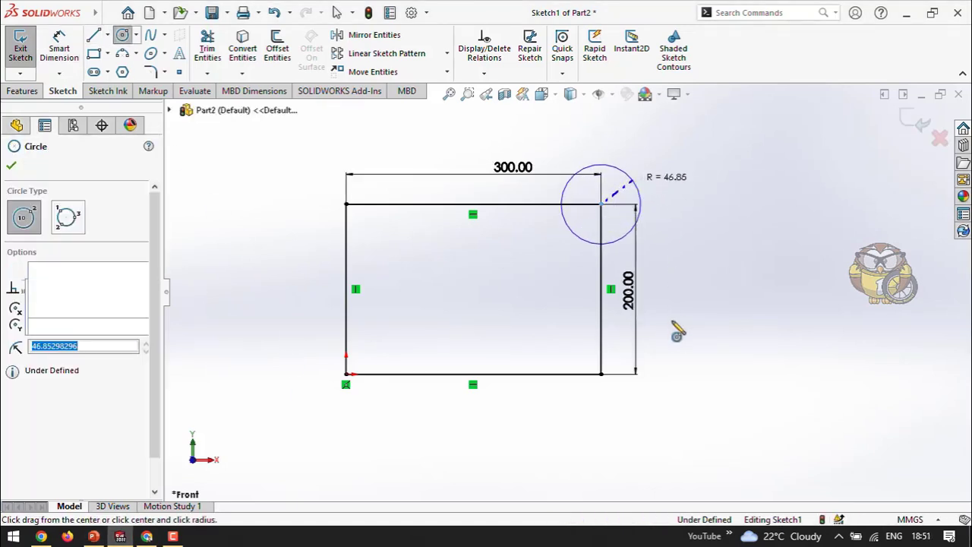
left_click(600, 374)
left_click(631, 343)
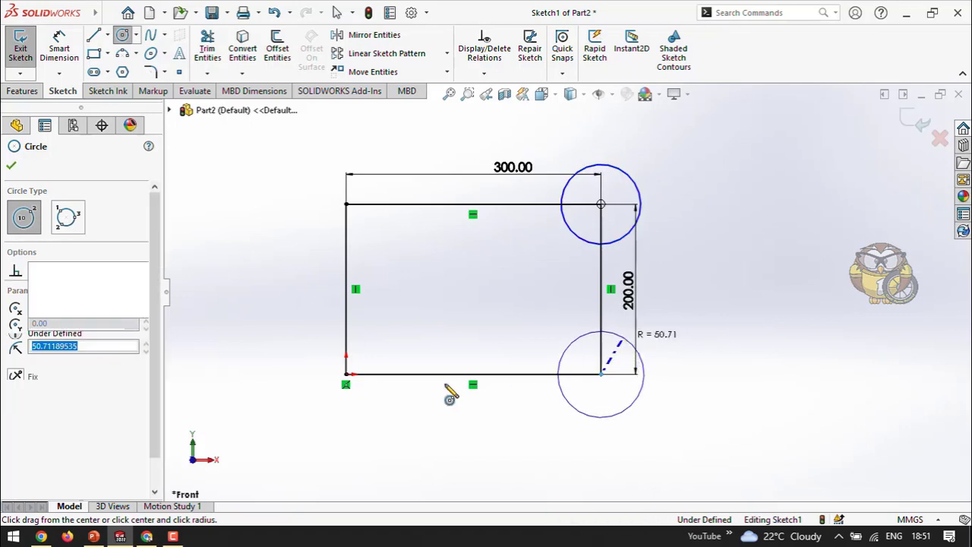
Sketch circles about 66 mm and 63 mm in radius centred on the rectangle's lower-left and upper-left corners
left_click(345, 374)
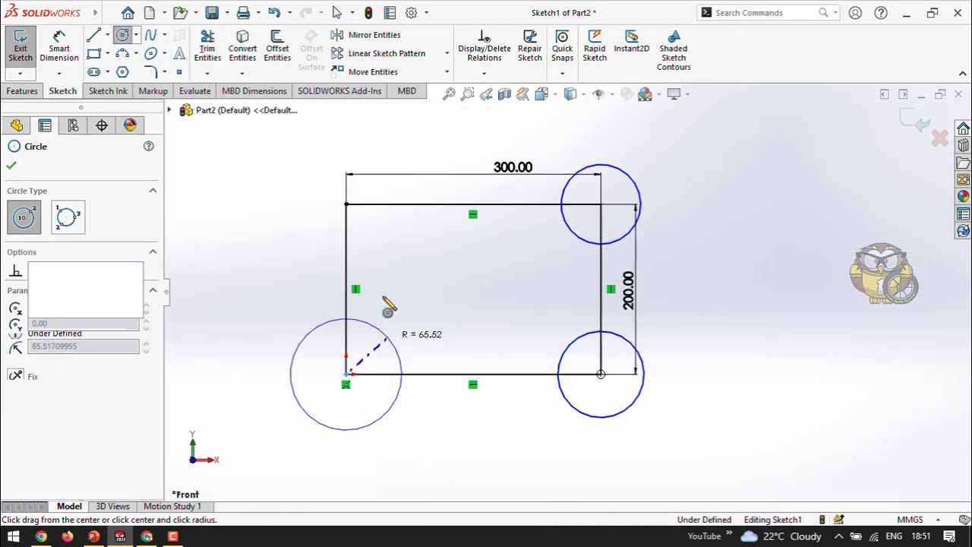
left_click(377, 327)
left_click(346, 204)
left_click(384, 242)
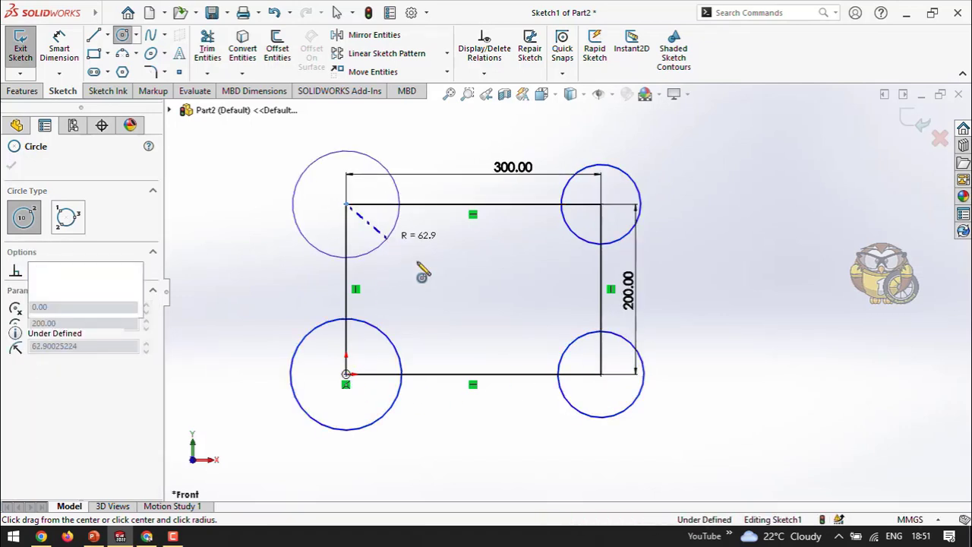
right_click(710, 221)
left_click(716, 221)
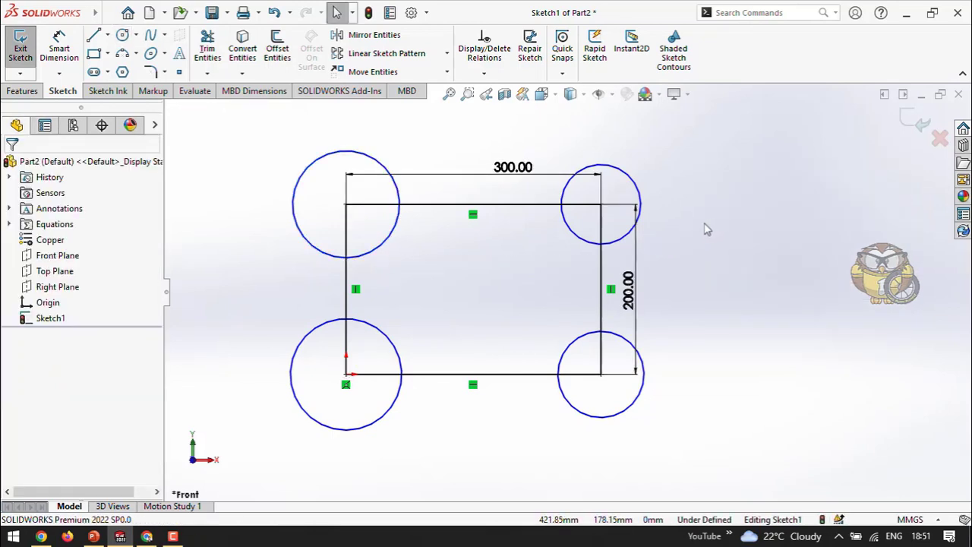
Apply an Equal relation to the four corner circles
left_click(640, 202)
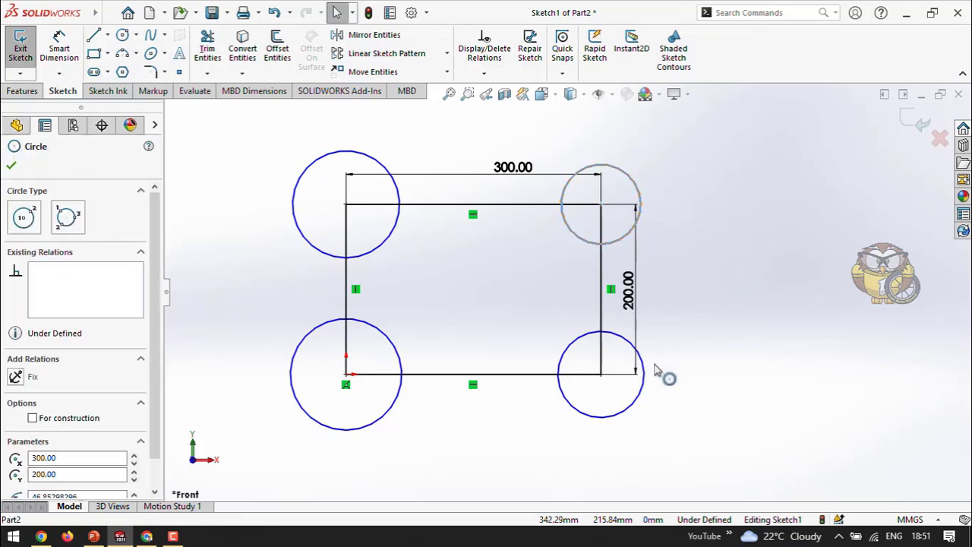
left_click(402, 361, "ctrl")
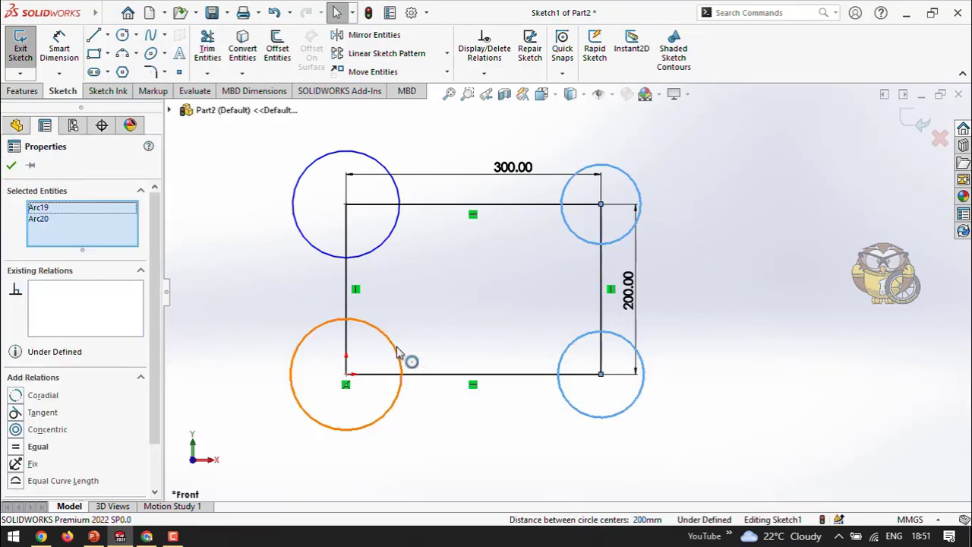
left_click(382, 244, "ctrl")
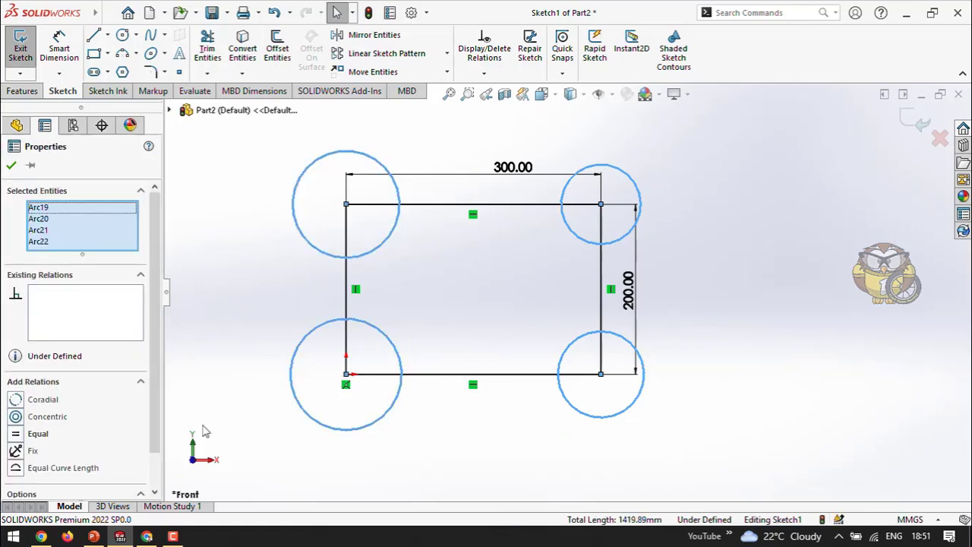
left_click(17, 434)
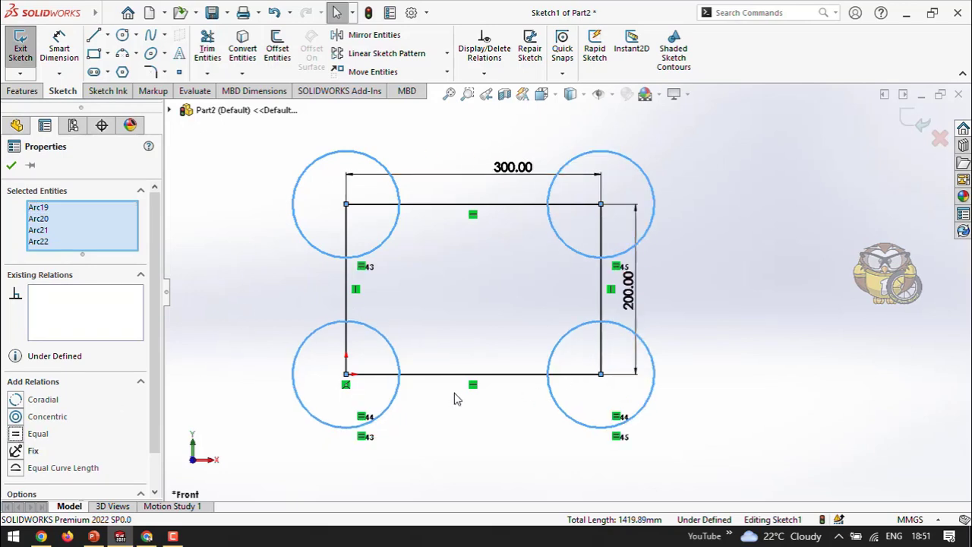
left_click(12, 165)
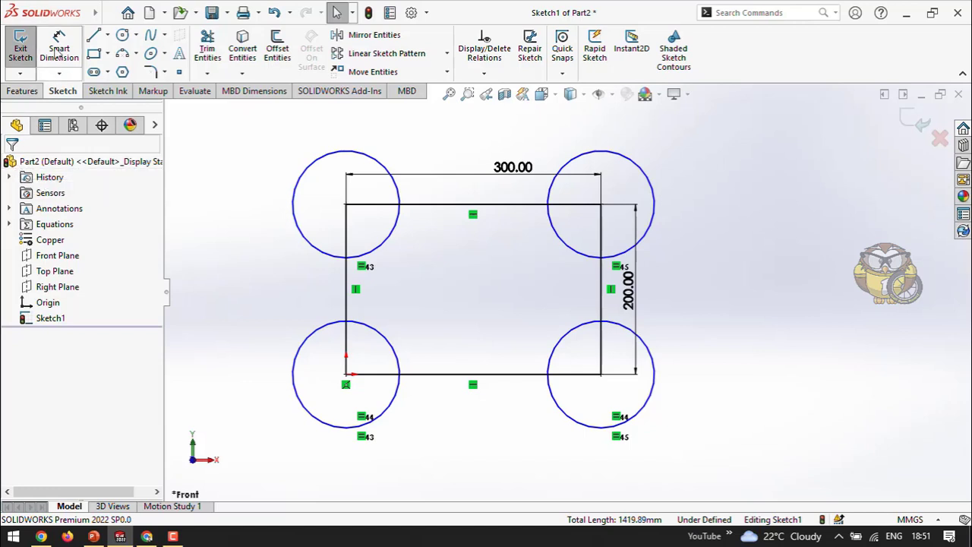
Dimension the upper-right corner circle's diameter as 100 mm
left_click(61, 47)
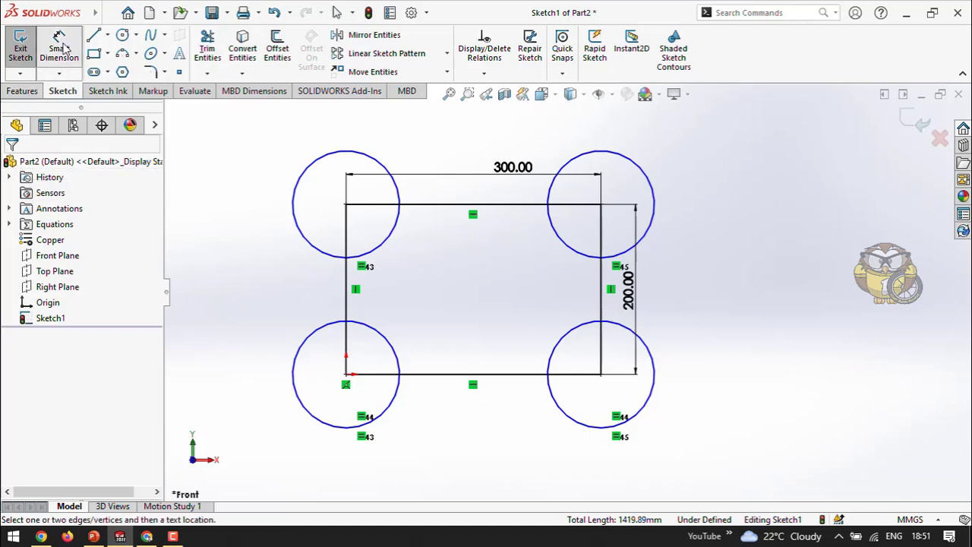
left_click(652, 188)
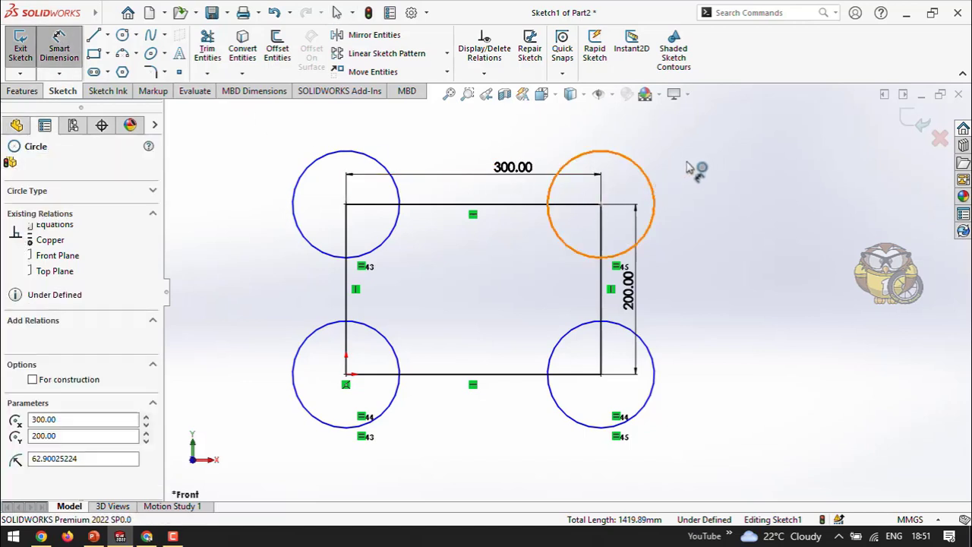
left_click(717, 203)
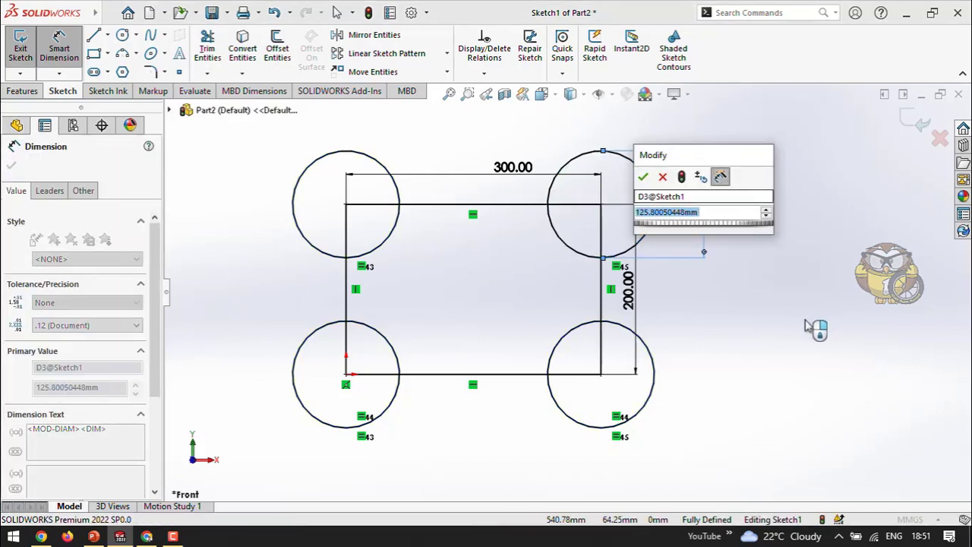
type("100")
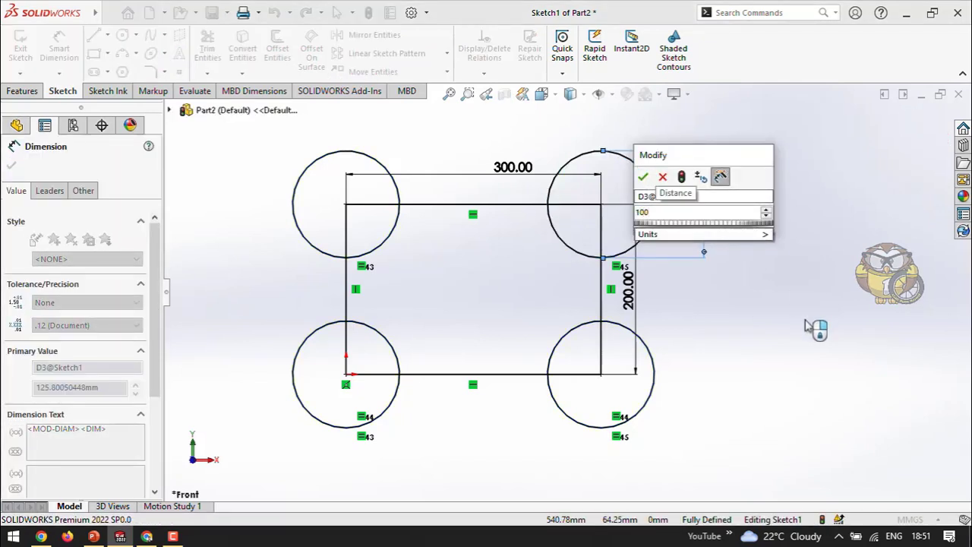
key("Return")
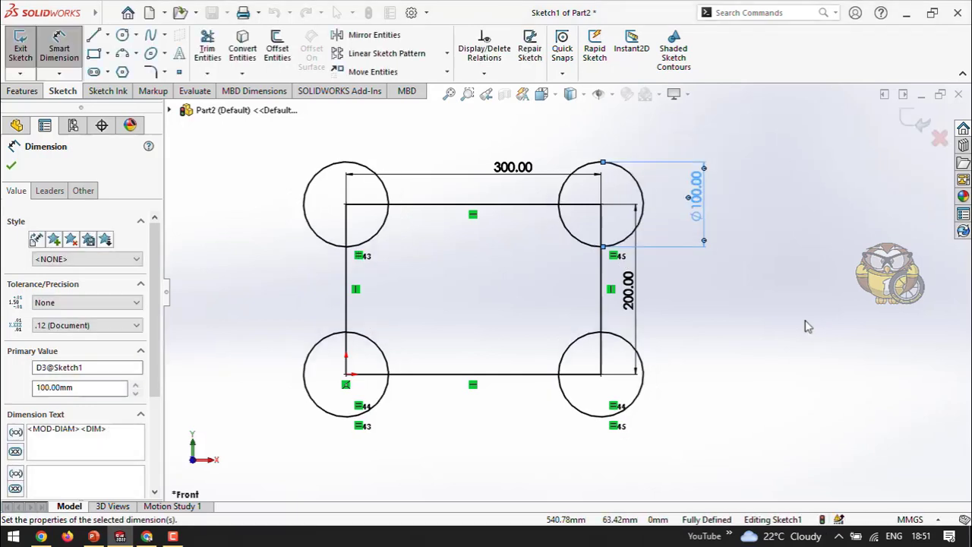
left_click(763, 335)
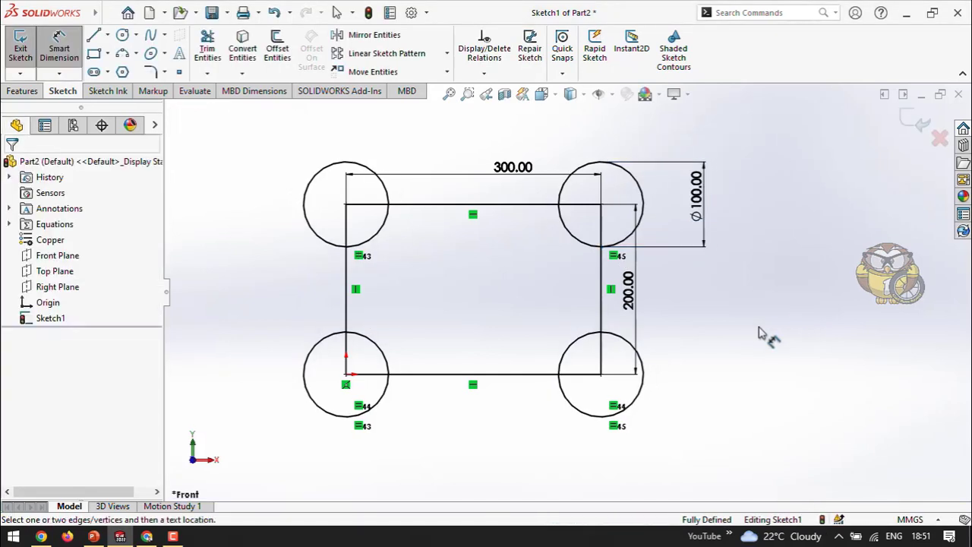
Power-trim the outer circle portions and the rectangle's corner segments at all four corners, keeping only the concave arcs joined by straight sides
left_click(207, 49)
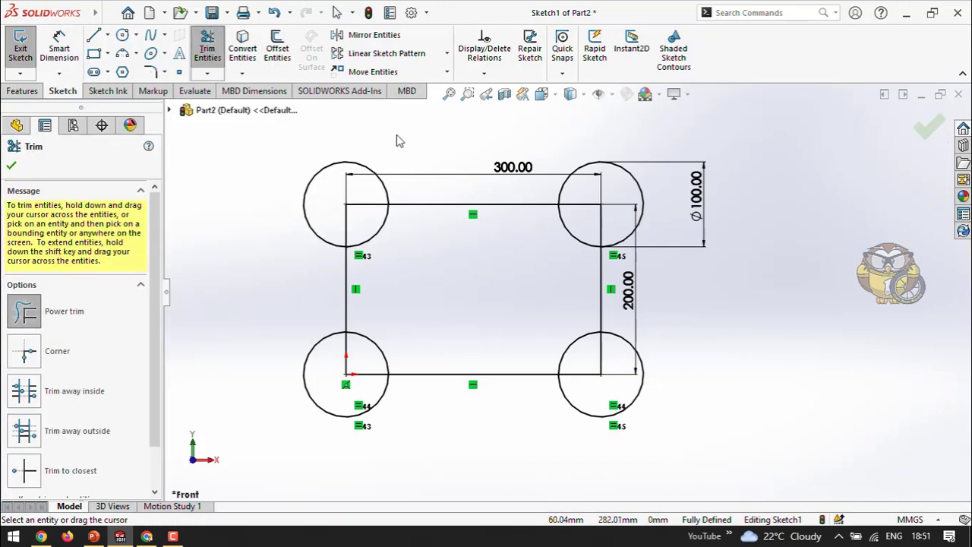
mouse_move(396, 141)
left_mouse_down()
mouse_move(362, 220)
mouse_move(331, 242)
left_mouse_up()
mouse_move(278, 374)
left_mouse_down()
mouse_move(351, 363)
mouse_move(395, 418)
left_mouse_up()
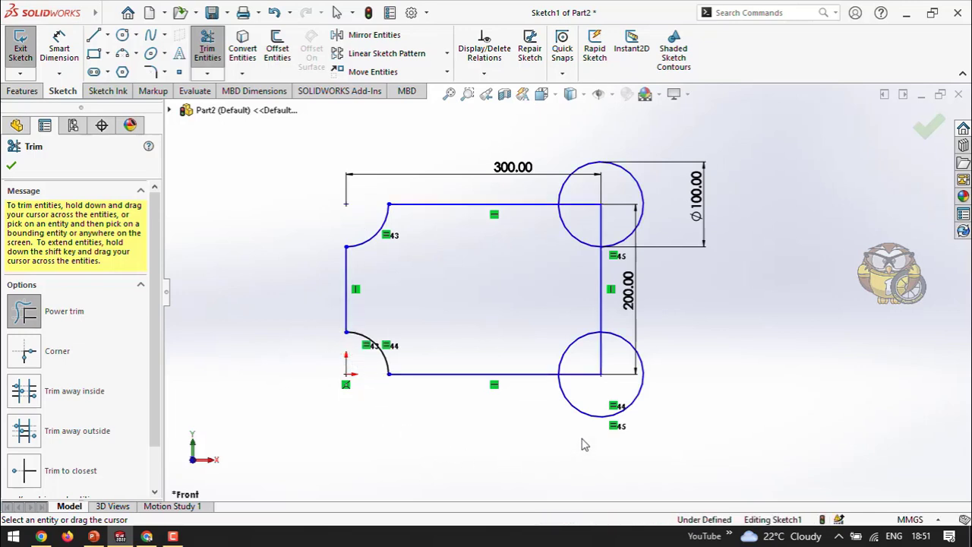
left_click_drag(585, 445, 667, 328)
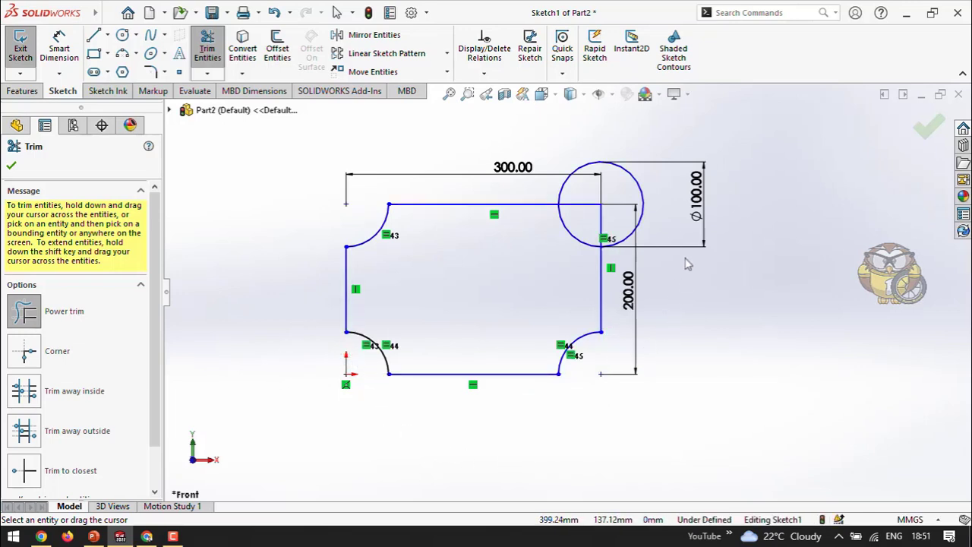
left_click_drag(649, 234, 582, 193)
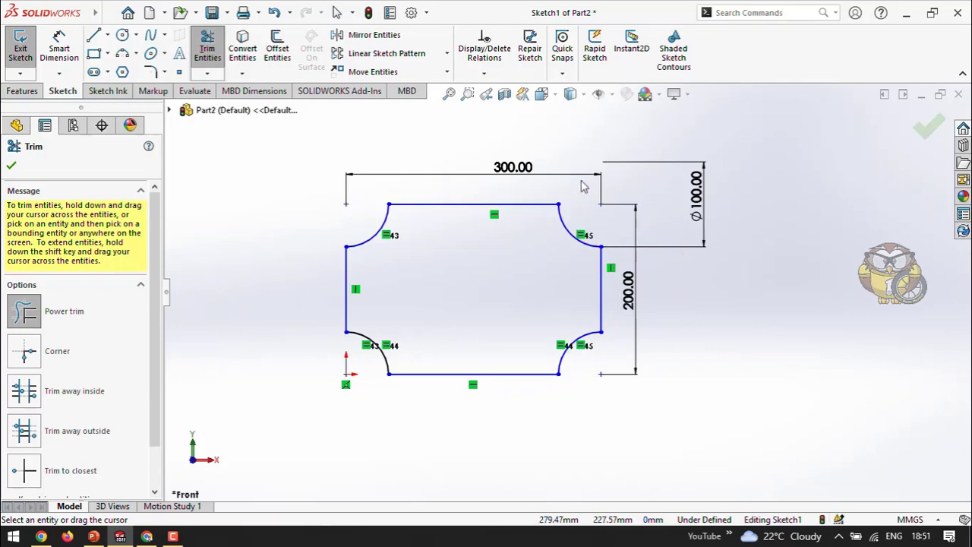
right_click(783, 265)
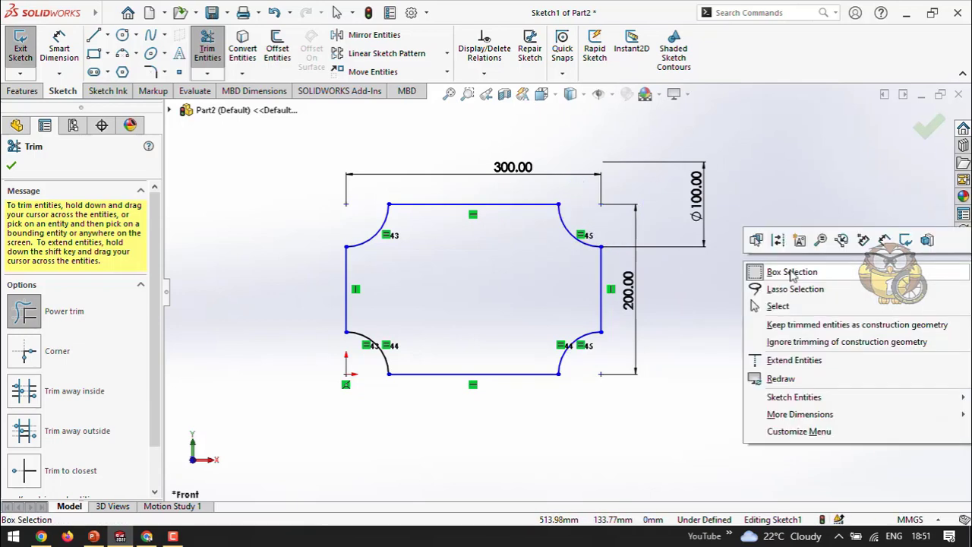
left_click(765, 191)
key("Escape")
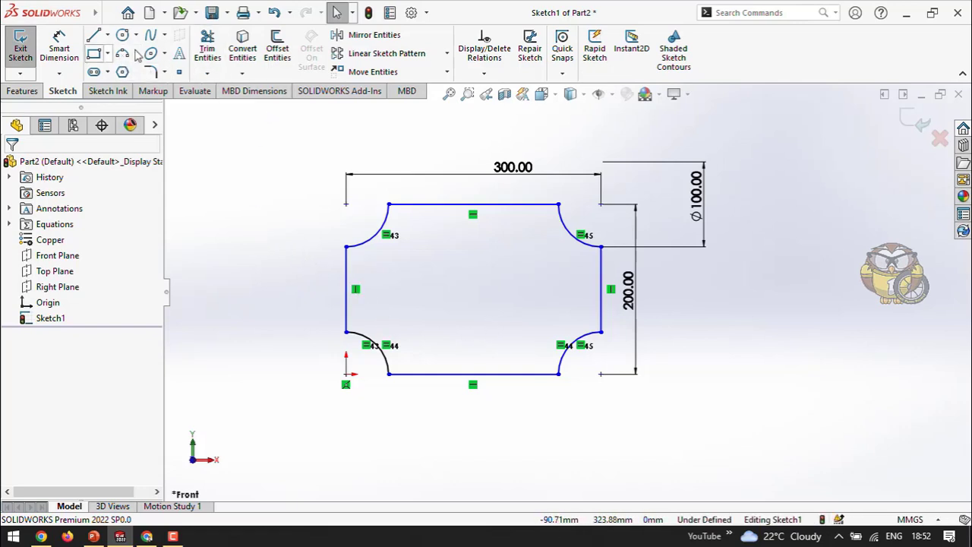
Add a driven radius dimension to the upper-left concave corner arc, placing it outside the profile
left_click(59, 48)
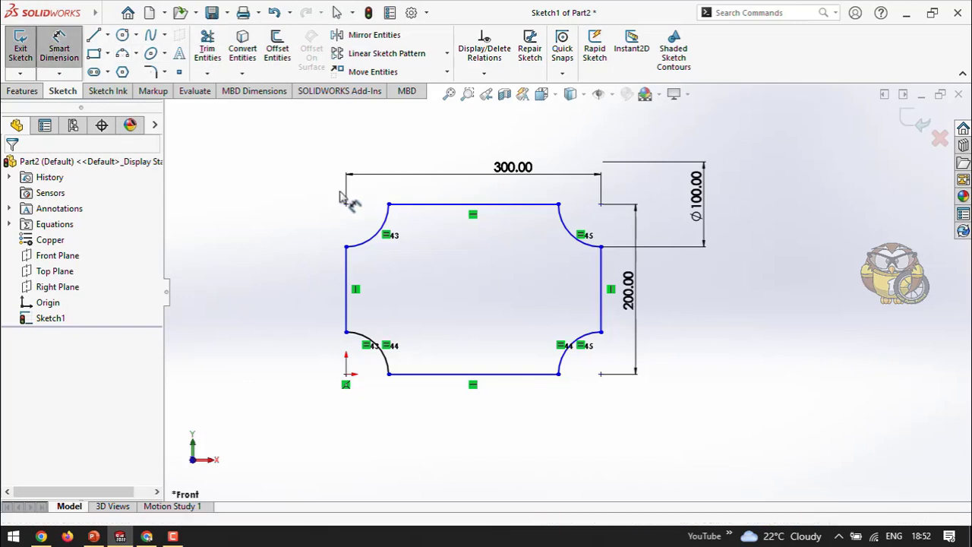
left_click(371, 234)
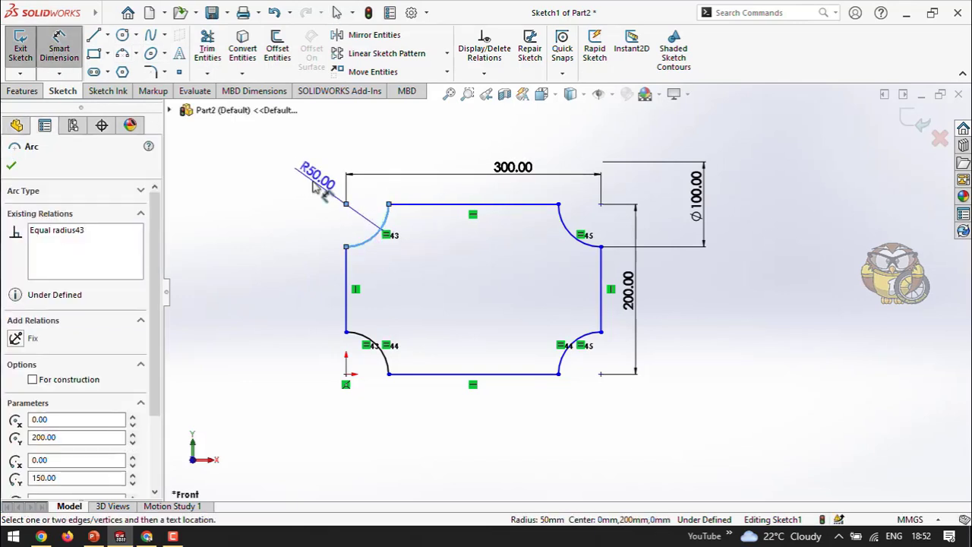
left_click(318, 184)
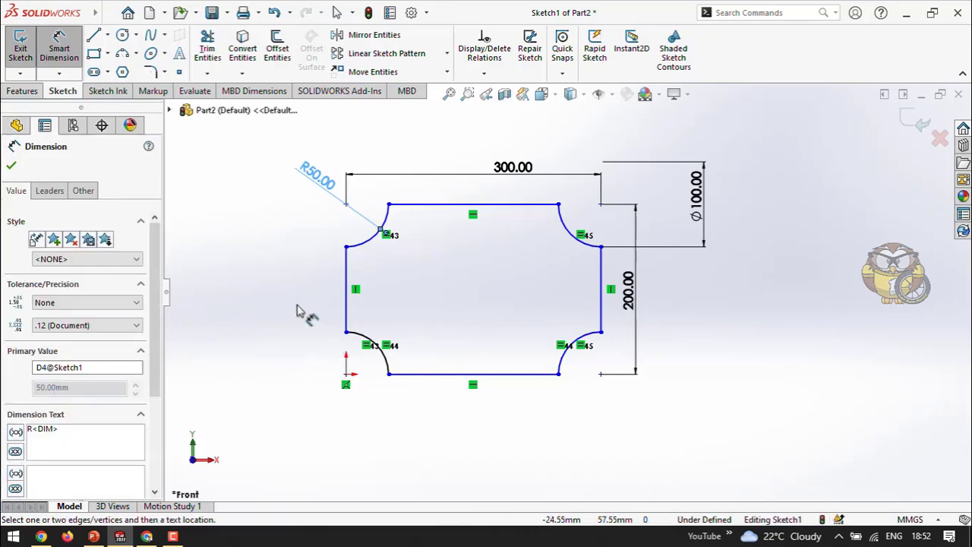
left_click(12, 164)
key("Escape")
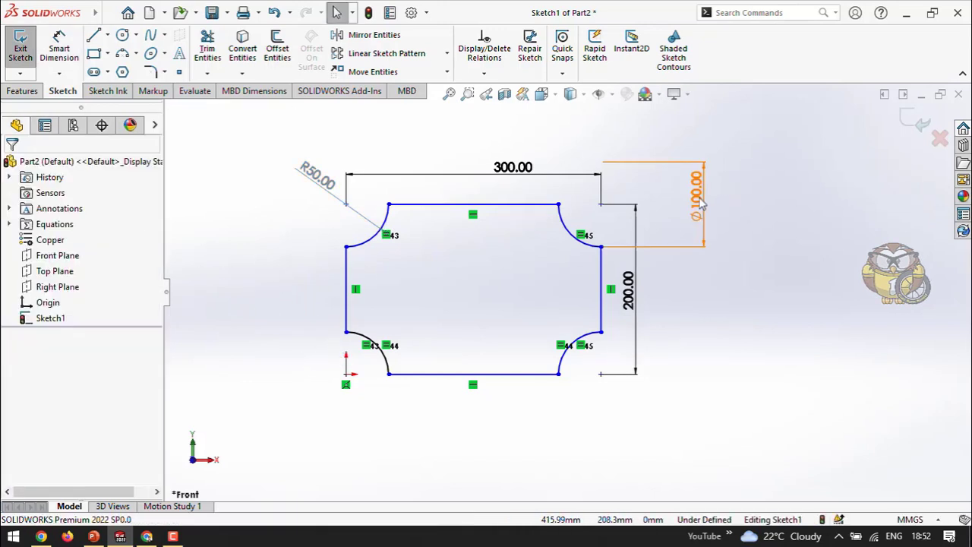
Delete the diameter dimension of the upper-right corner arc and shift the upper-left arc's radius dimension slightly outward
left_click(697, 198)
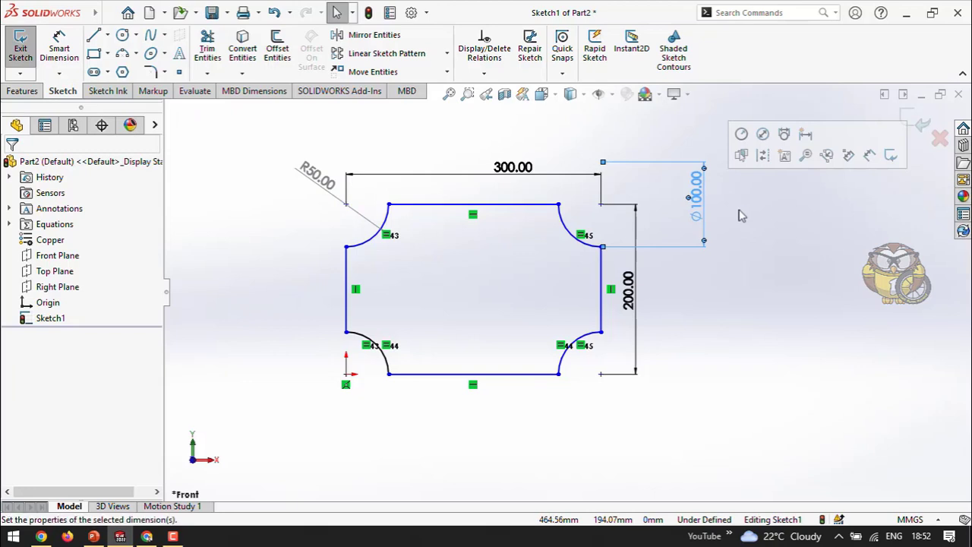
key("Delete")
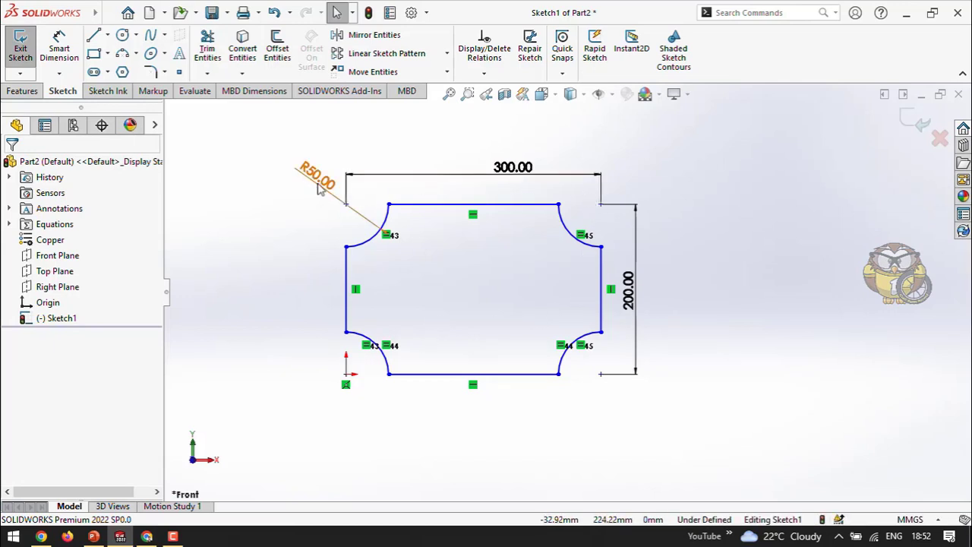
mouse_move(322, 182)
left_mouse_down()
mouse_move(307, 197)
mouse_move(319, 180)
left_mouse_up()
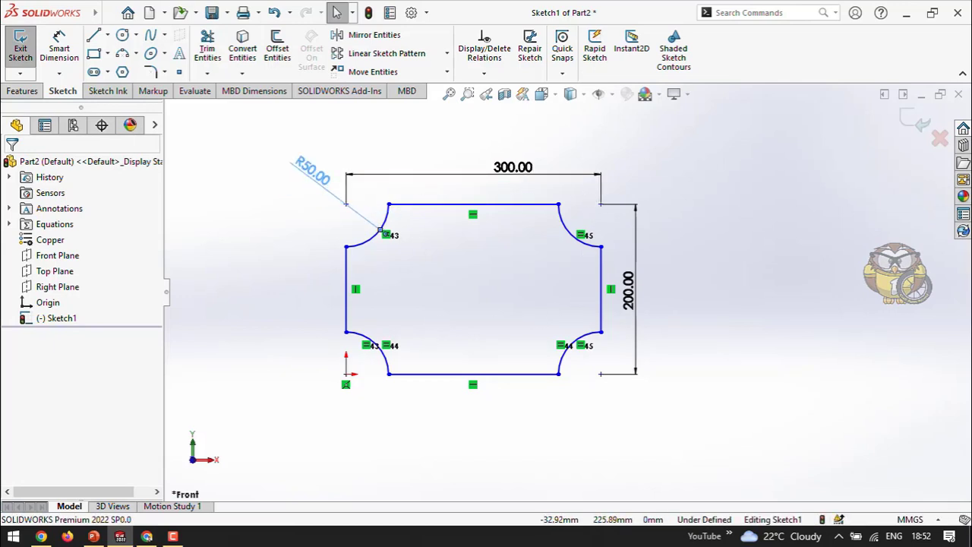
left_click(759, 280)
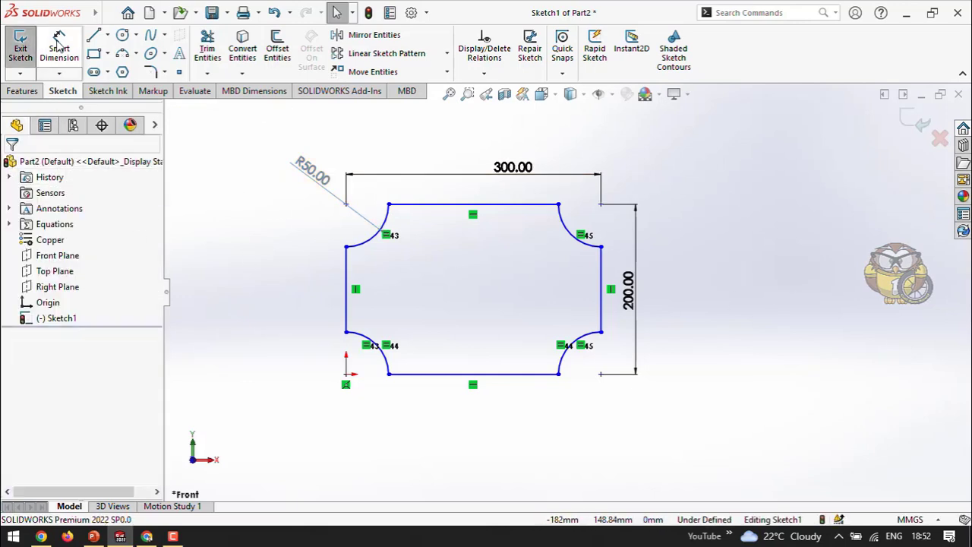
Dimension the left vertical side as 100 mm and the bottom horizontal side as 200 mm
left_click(59, 43)
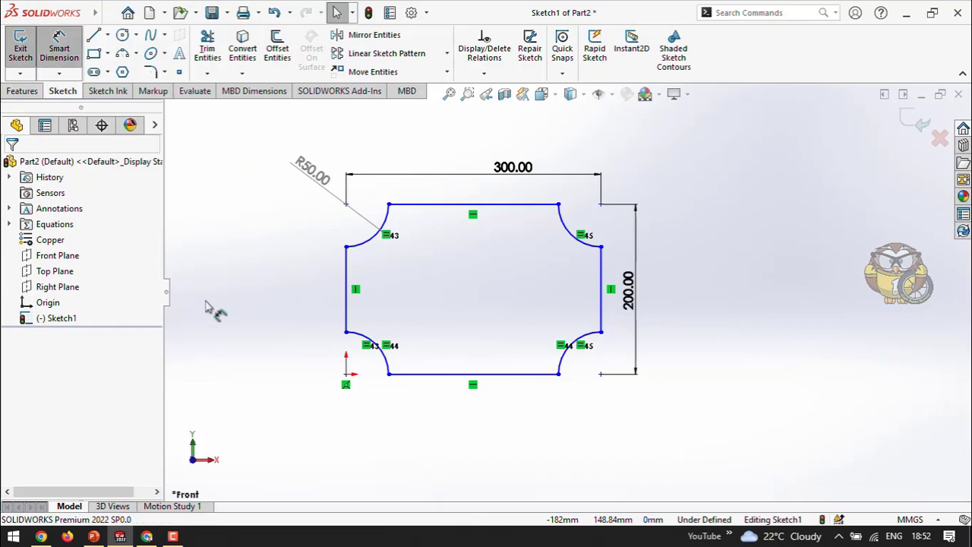
left_click(346, 298)
left_click(290, 289)
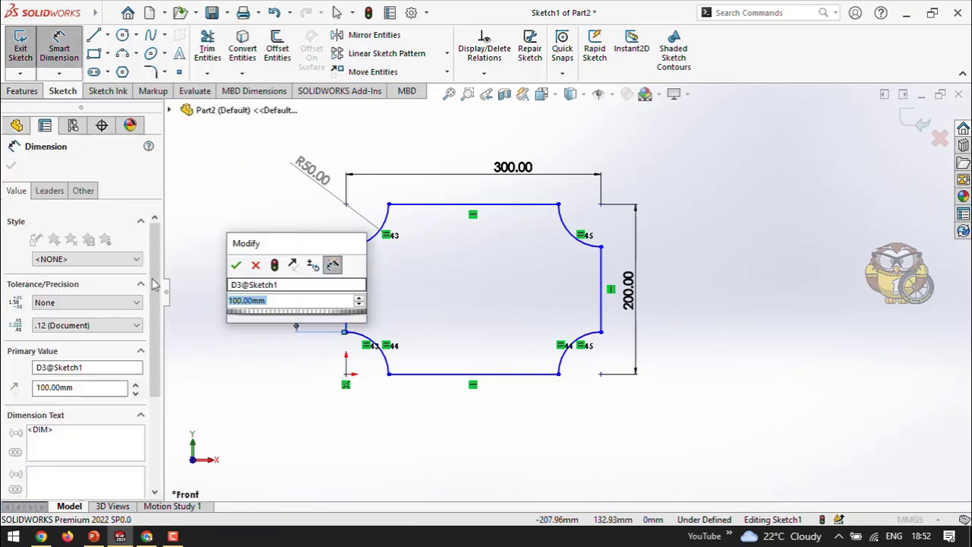
key("Return")
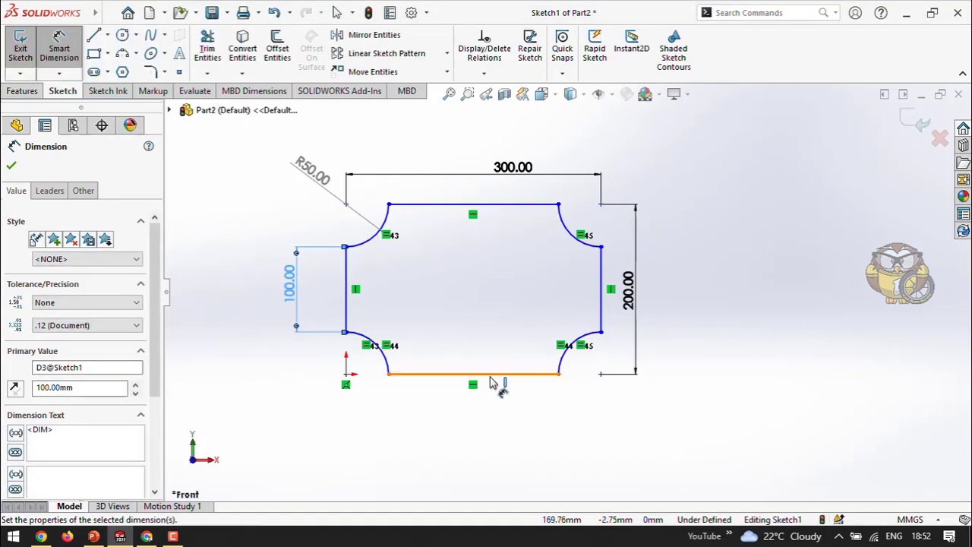
left_click(492, 380)
left_click(498, 422)
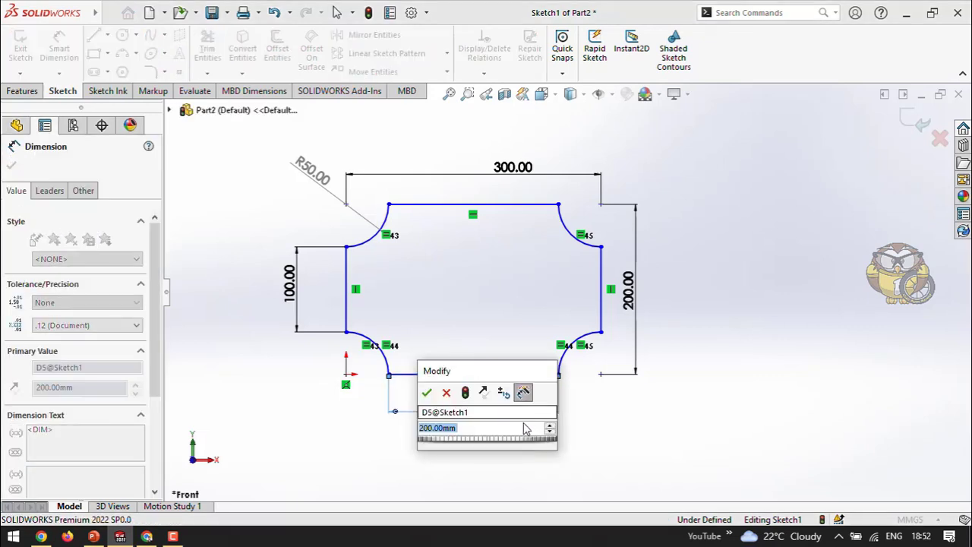
key("Return")
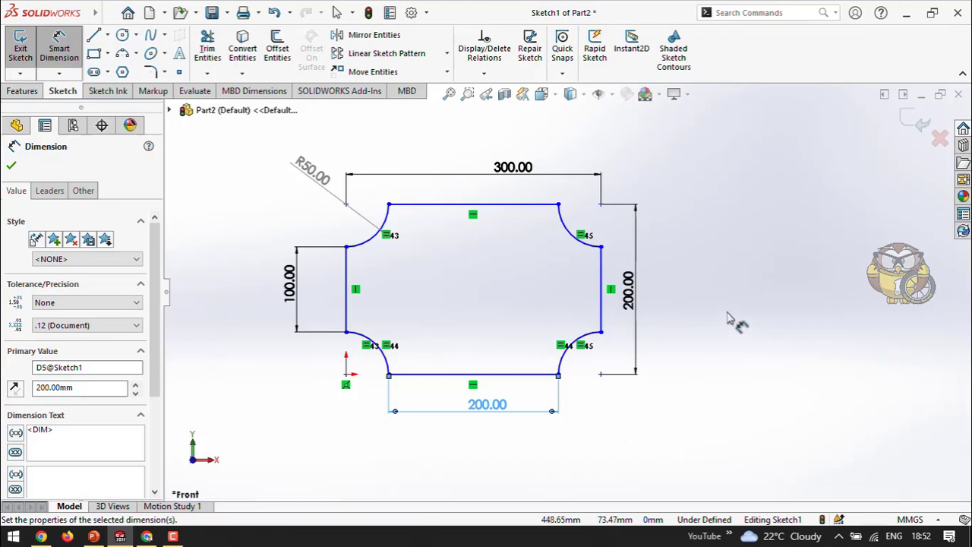
left_click(12, 165)
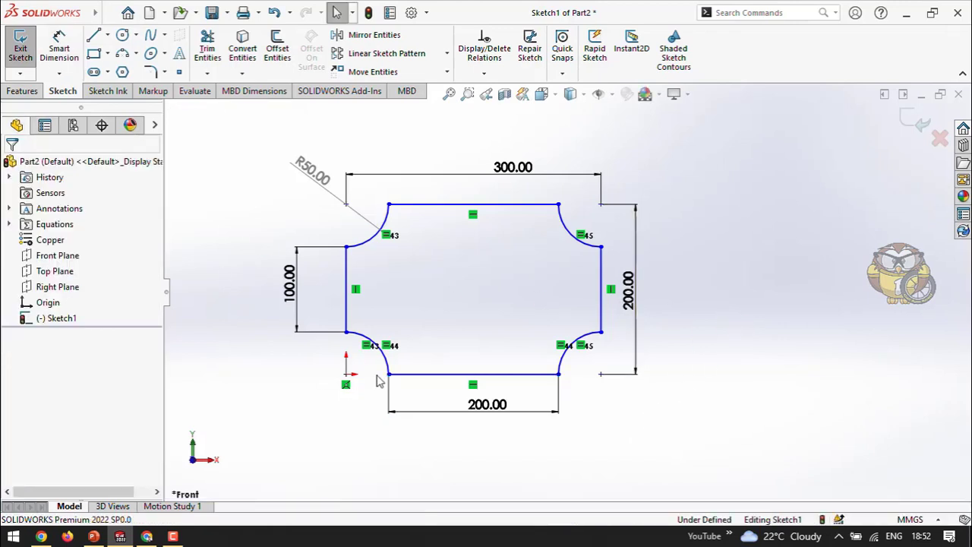
Apply an Equal relation between the left and right vertical sides of the profile
left_click(348, 320)
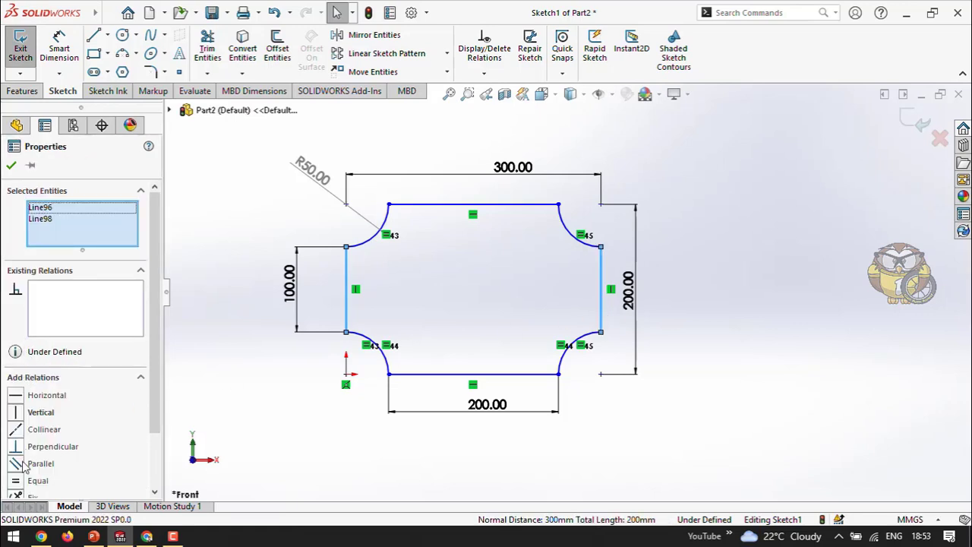
left_click(15, 481)
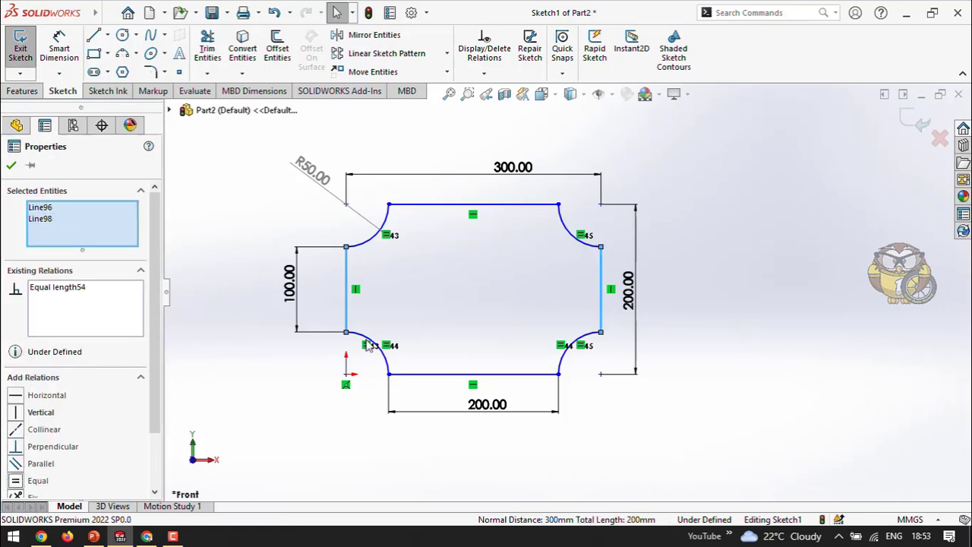
left_click(508, 297)
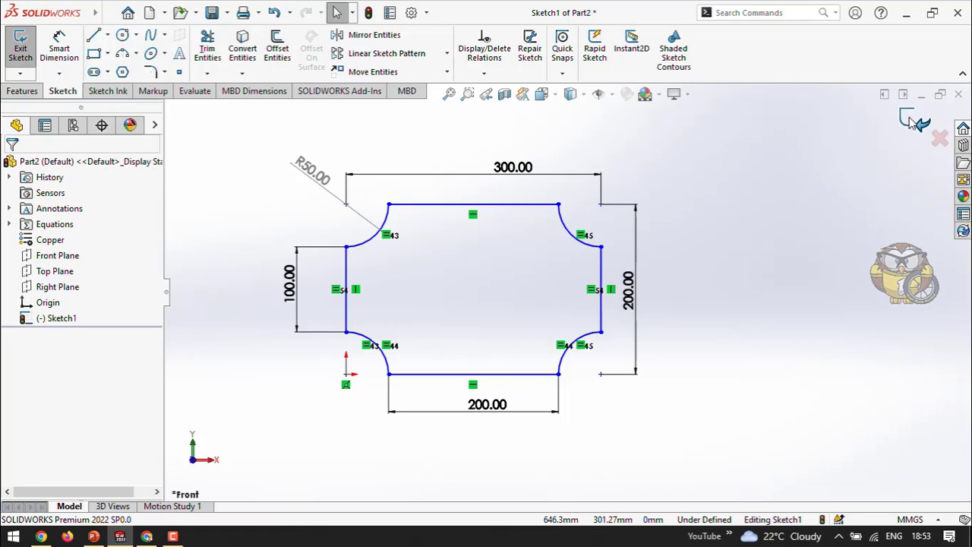
Exit the sketch and extrude the closed plate profile as a blind boss with a depth of 50 mm
left_click(912, 121)
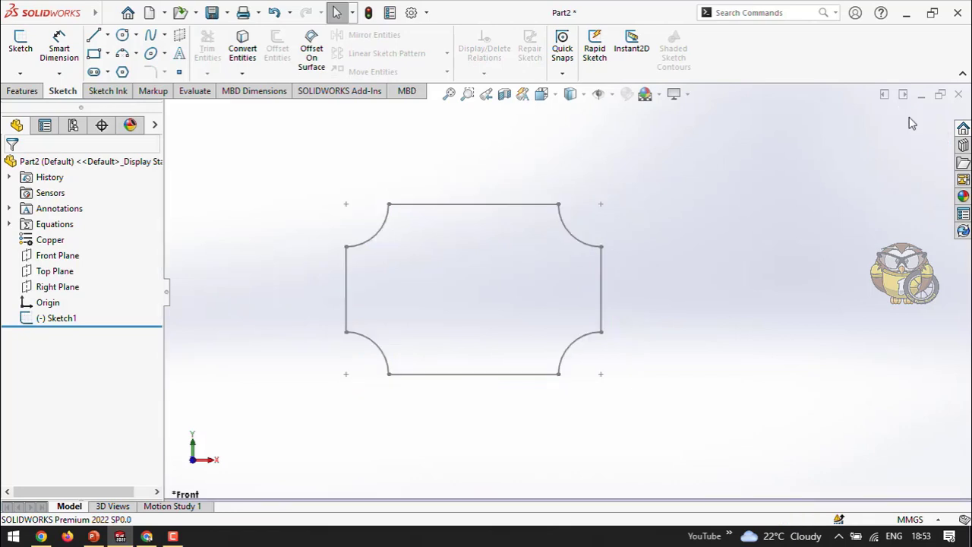
middle_click_drag(724, 225, 675, 250)
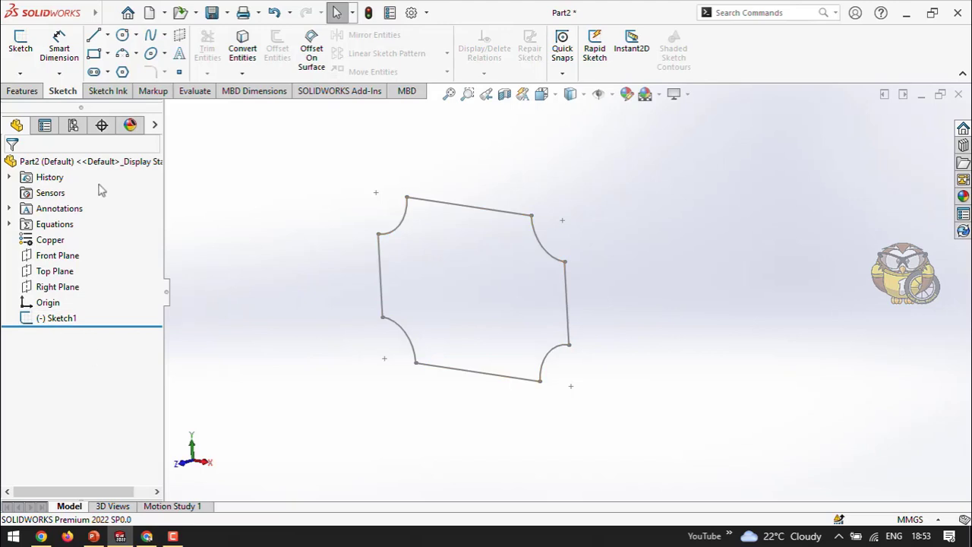
left_click(27, 91)
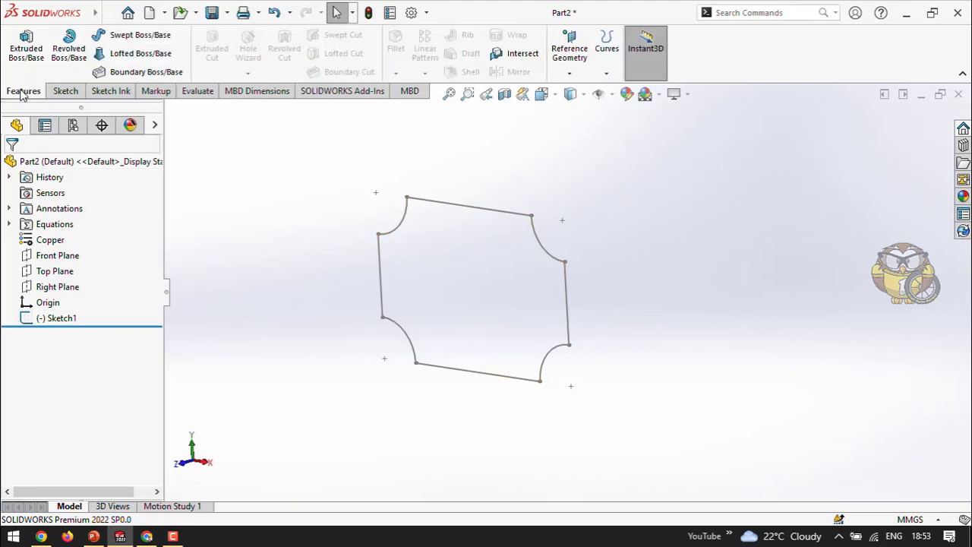
left_click(25, 50)
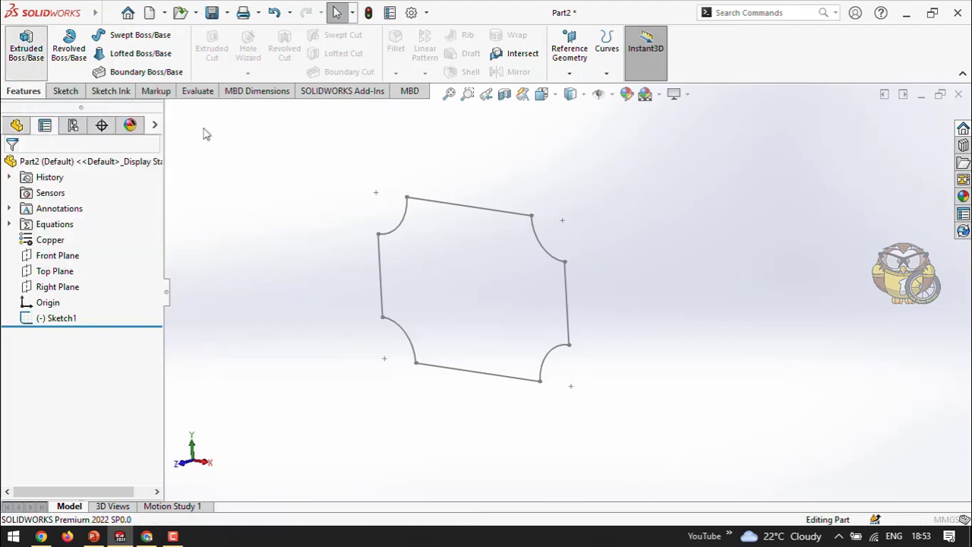
left_click(460, 207)
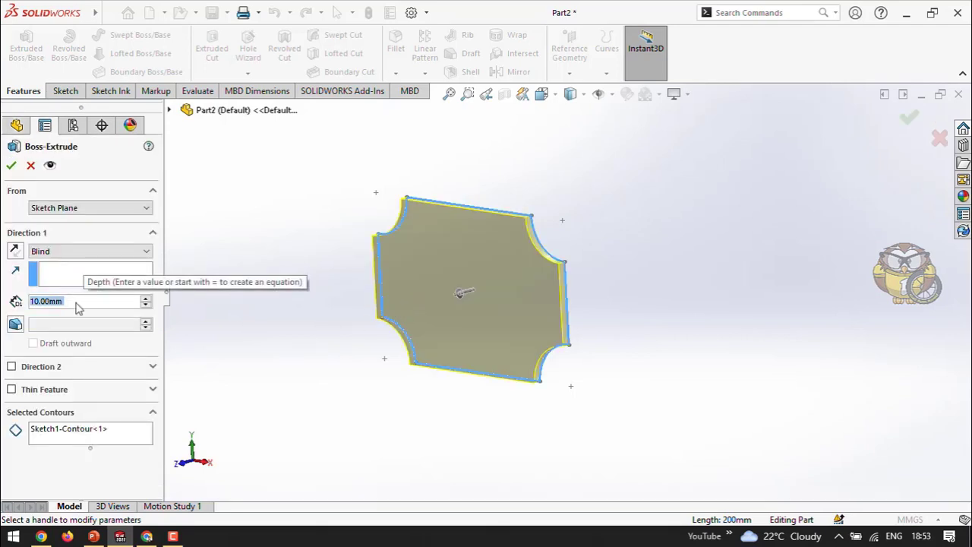
type("50")
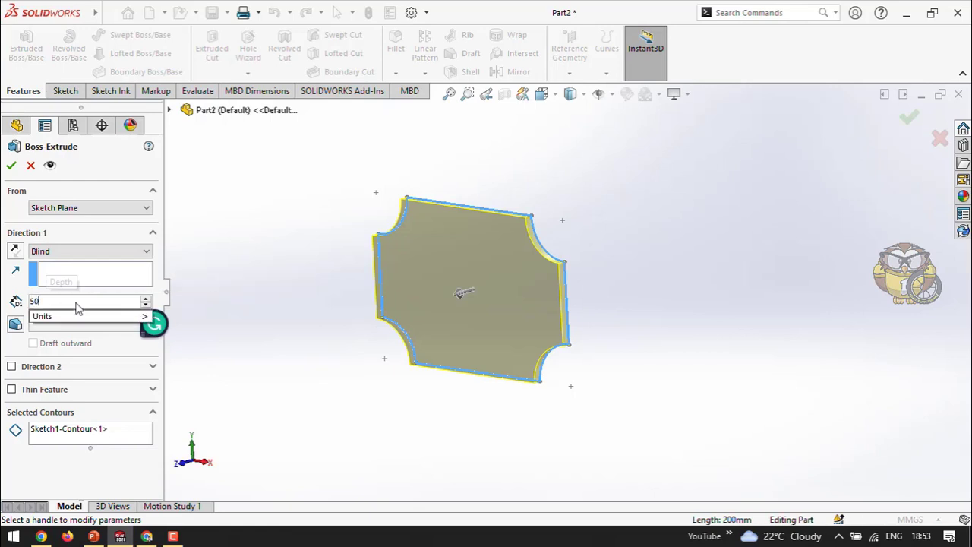
key("Return")
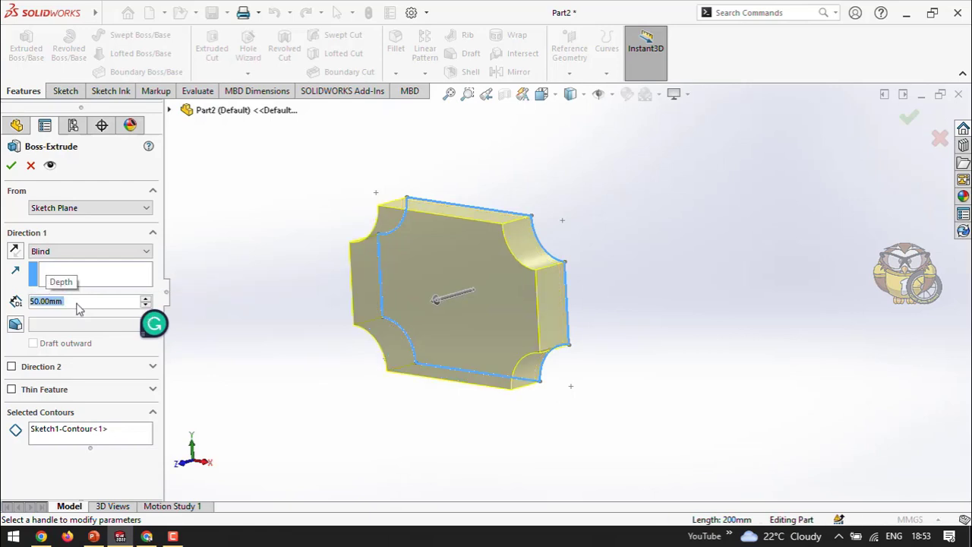
left_click(11, 165)
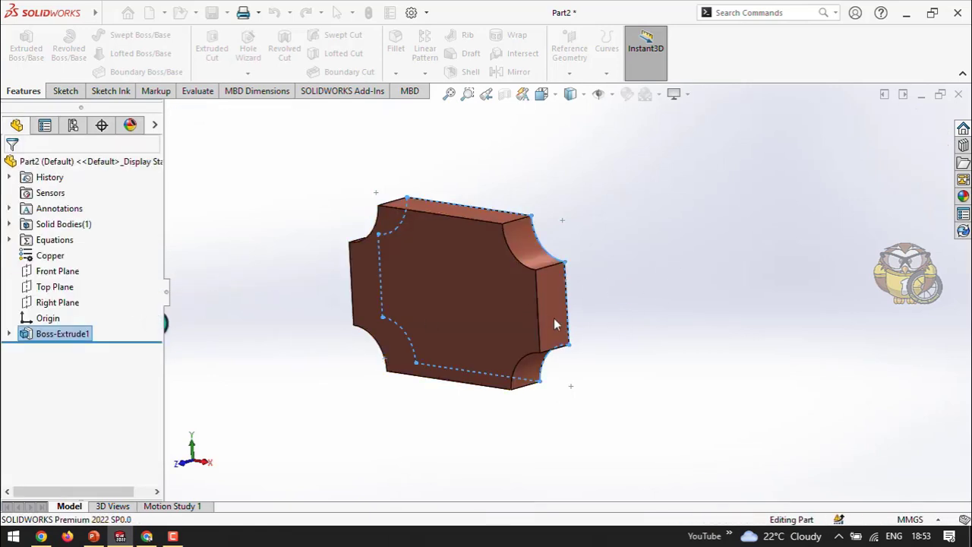
middle_click_drag(555, 330, 655, 326)
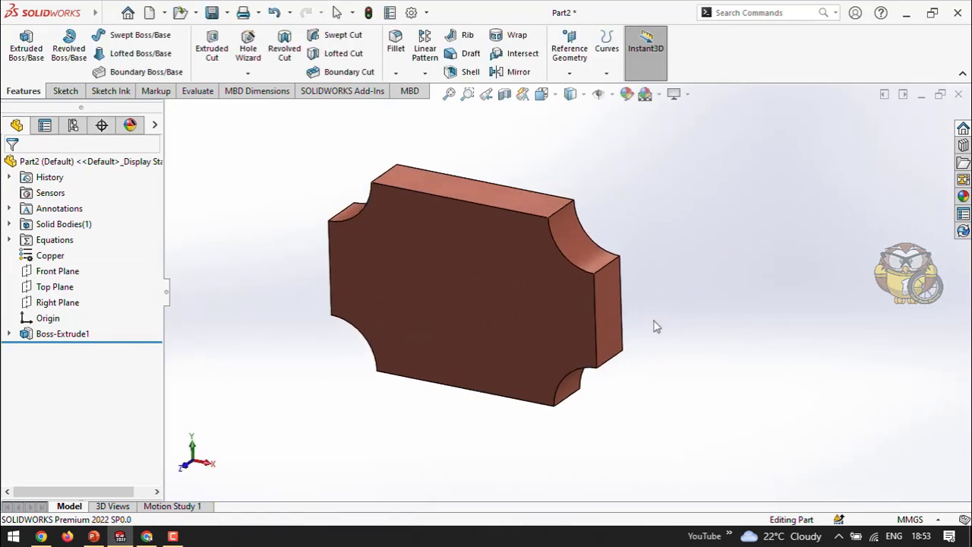
left_click(46, 258)
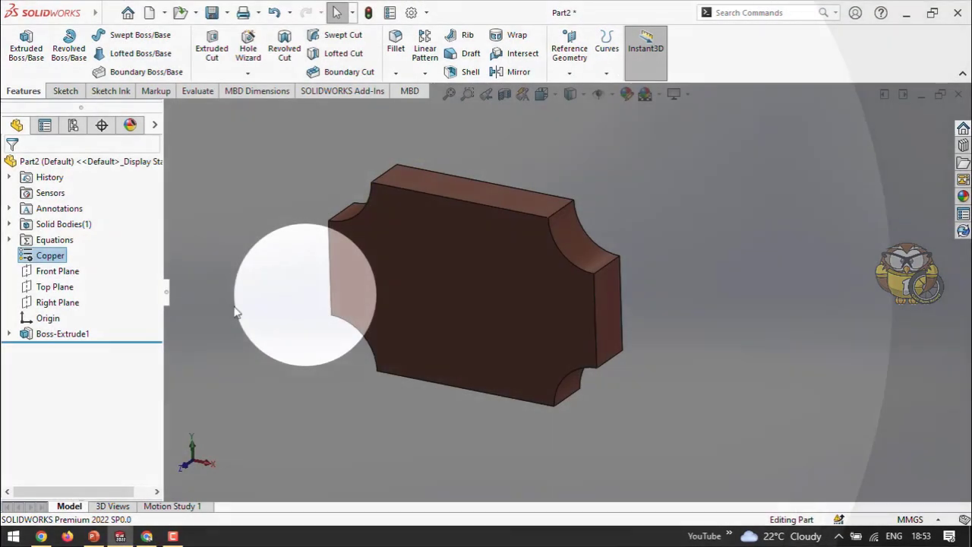
left_click(235, 311)
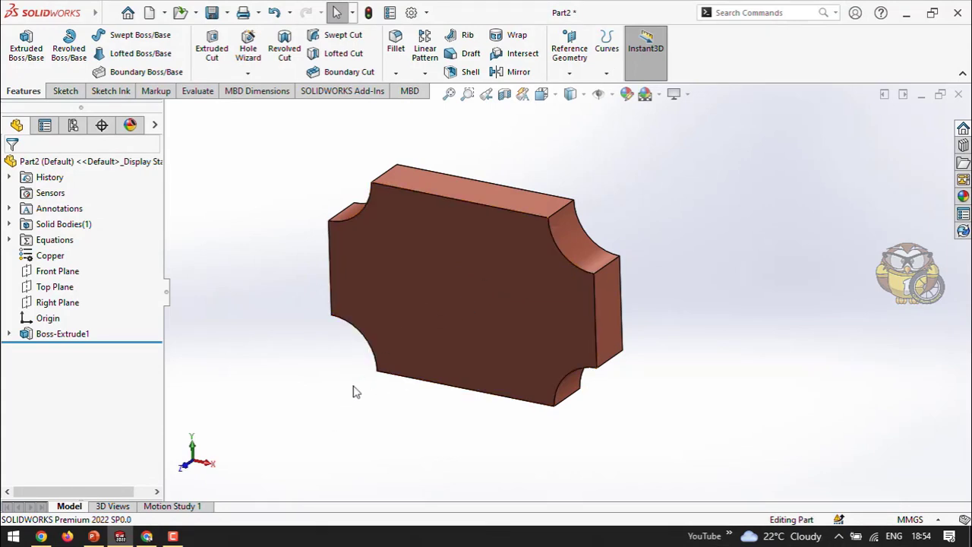
Switch to PowerPoint and review the practice drawings on slides 7 and 8, the square plate with crossed slots and the open ring
left_click(94, 537)
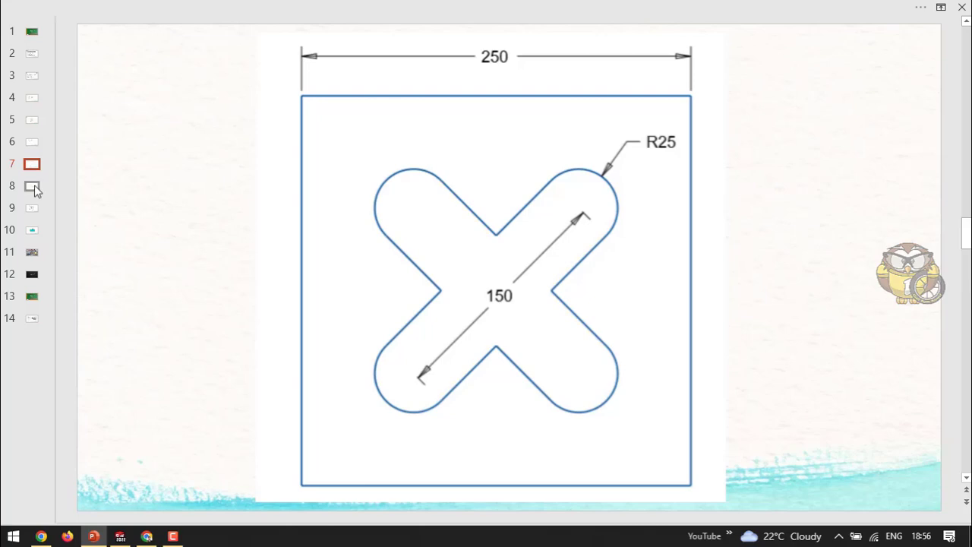
scroll(305, 237, "down", 2)
scroll(305, 236, "up", 1)
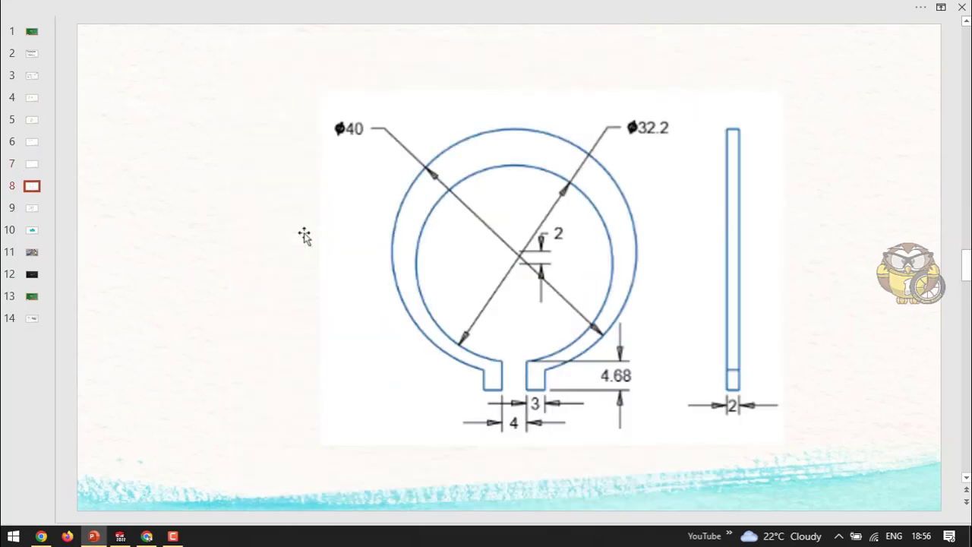
key("ctrl")
key("ctrl")
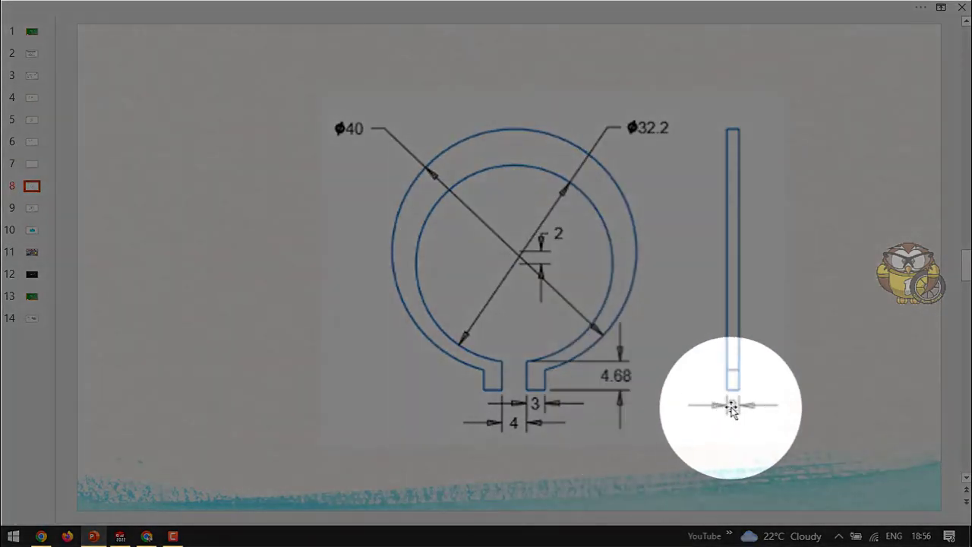
scroll(450, 305, "up", 1)
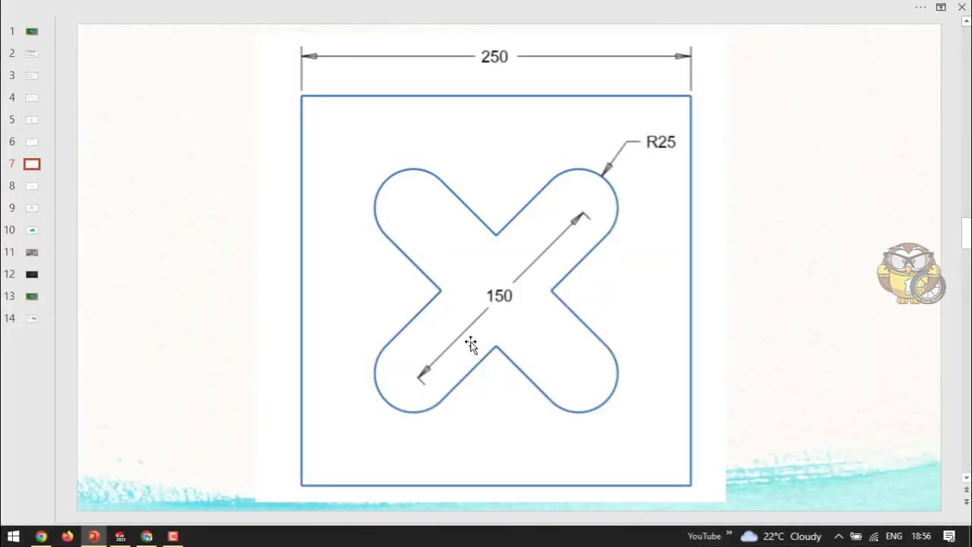
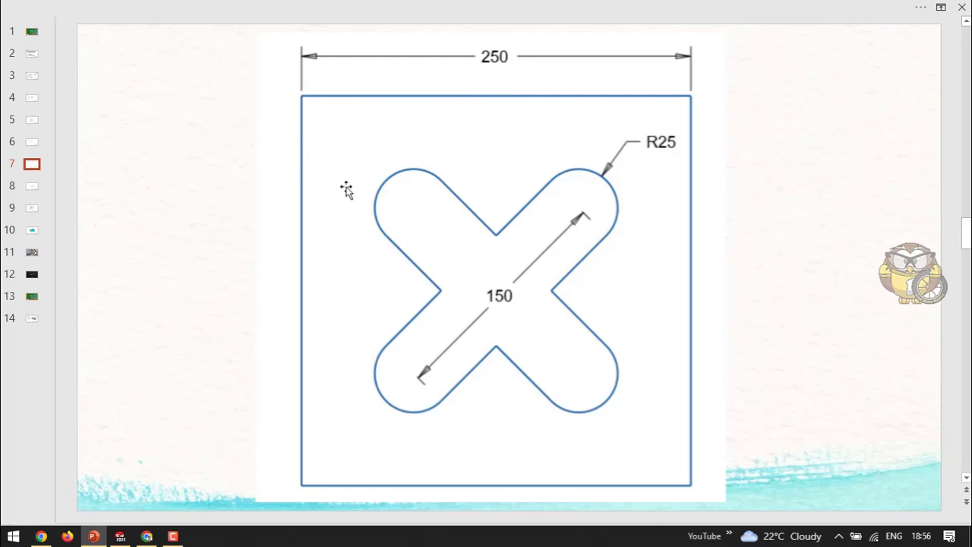
Switch to SOLIDWORKS and create a new part document
left_click(120, 536)
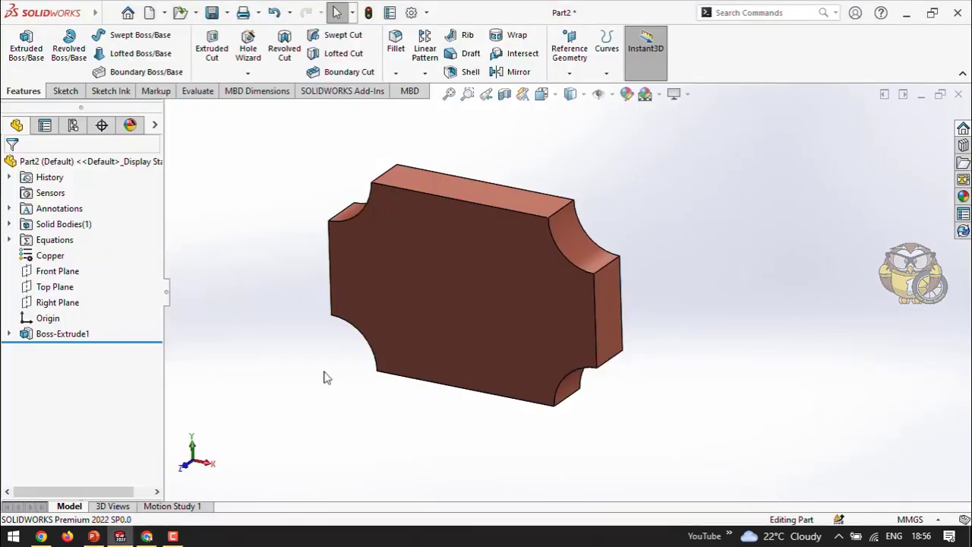
left_click(149, 13)
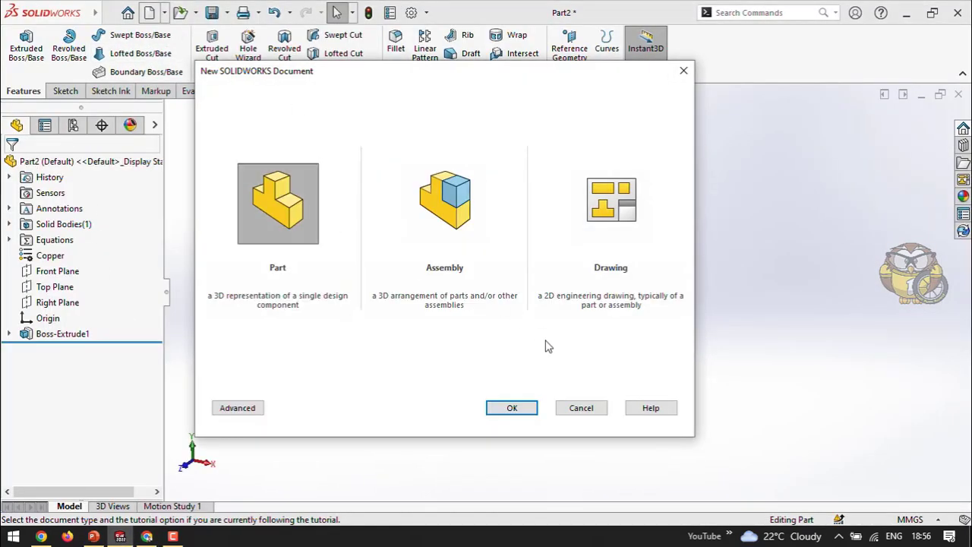
left_click(509, 410)
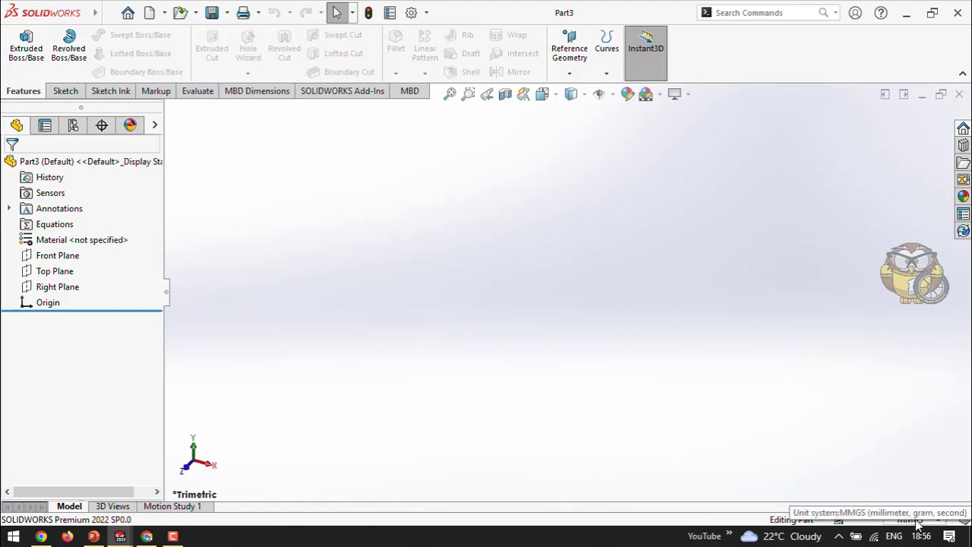
Assign Brass as the material of the new part
left_click(51, 240)
right_click(51, 241)
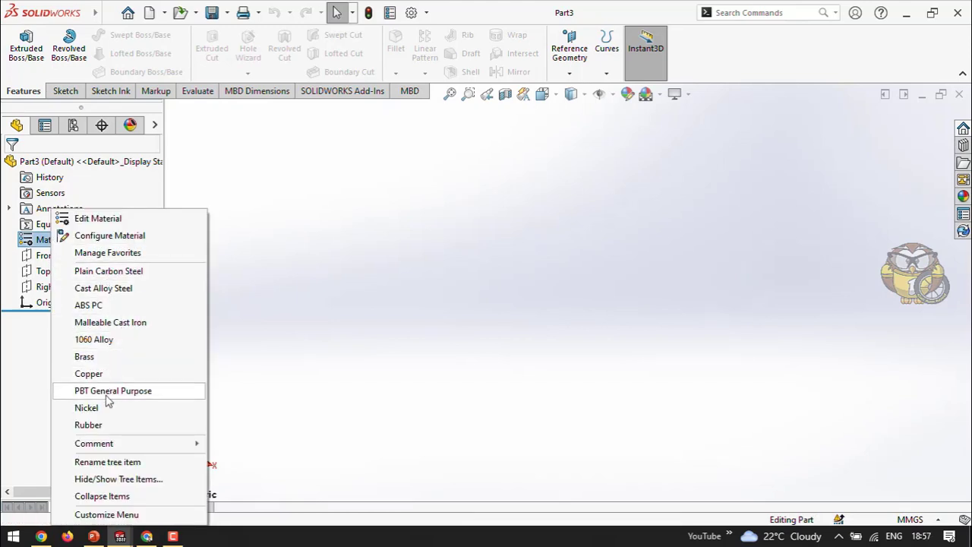
left_click(96, 356)
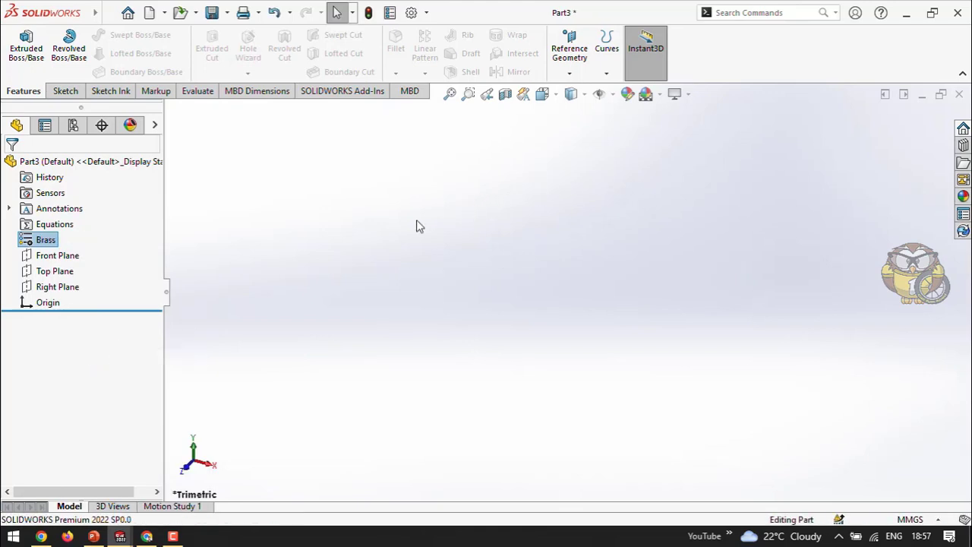
left_click(59, 256)
left_click(70, 230)
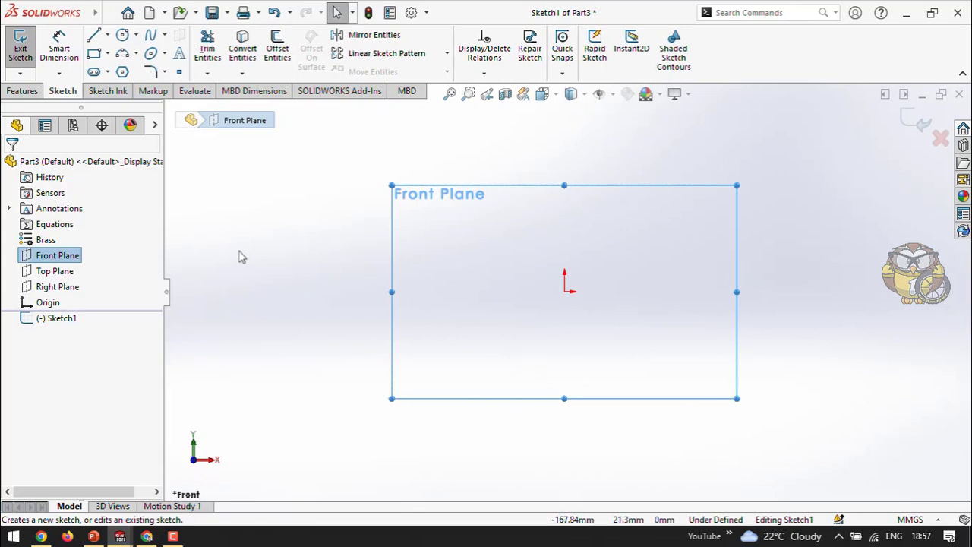
left_click(938, 139)
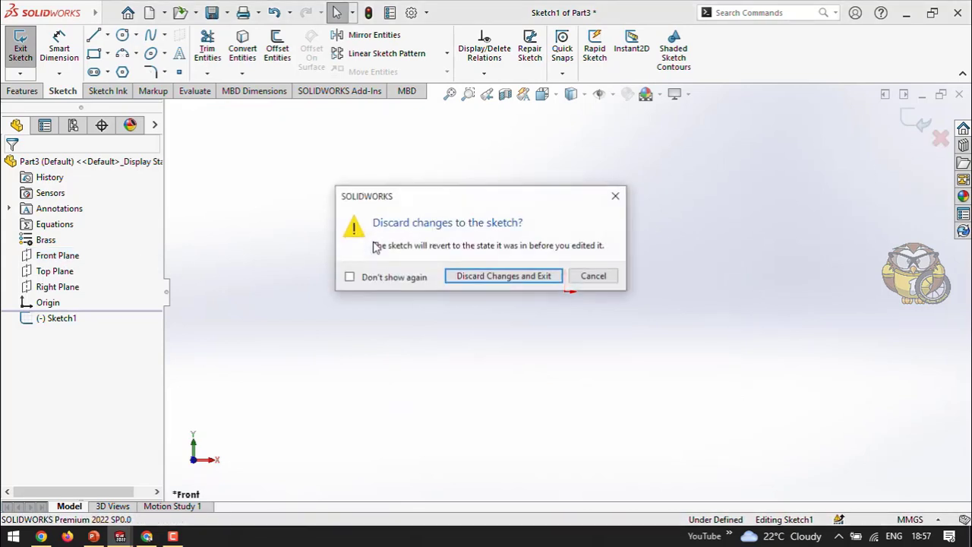
left_click(469, 275)
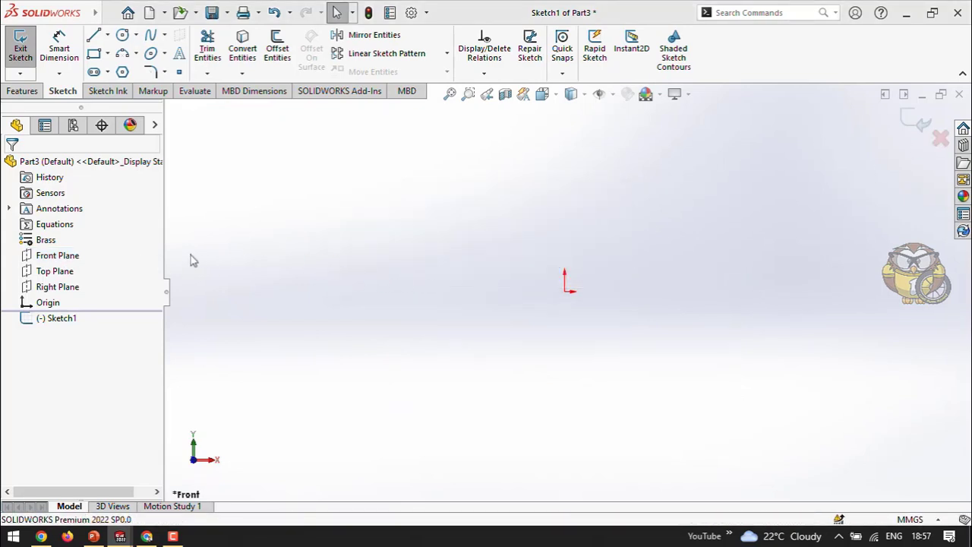
Start a sketch on the Front Plane and draw a corner rectangle about 66 mm wide with its lower-left corner on the origin
left_click(67, 93)
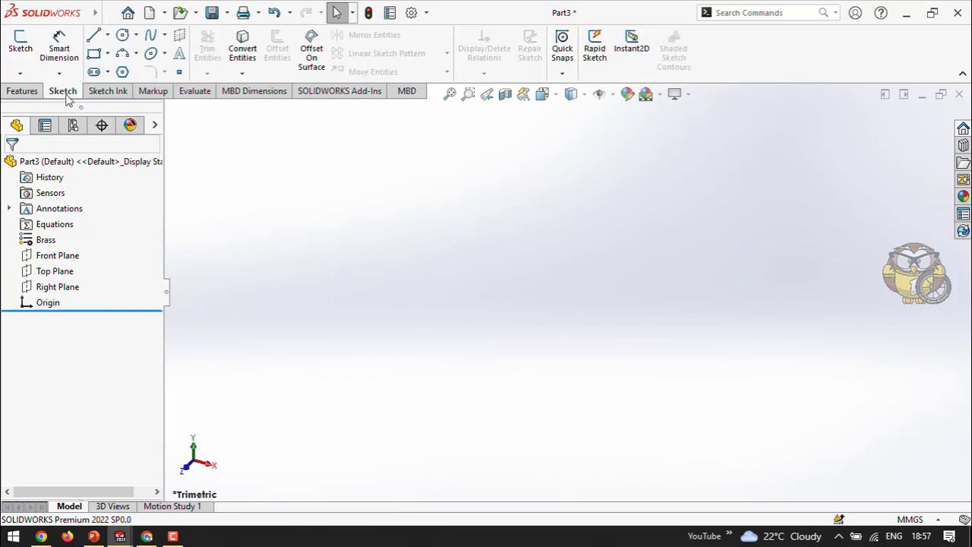
left_click(21, 42)
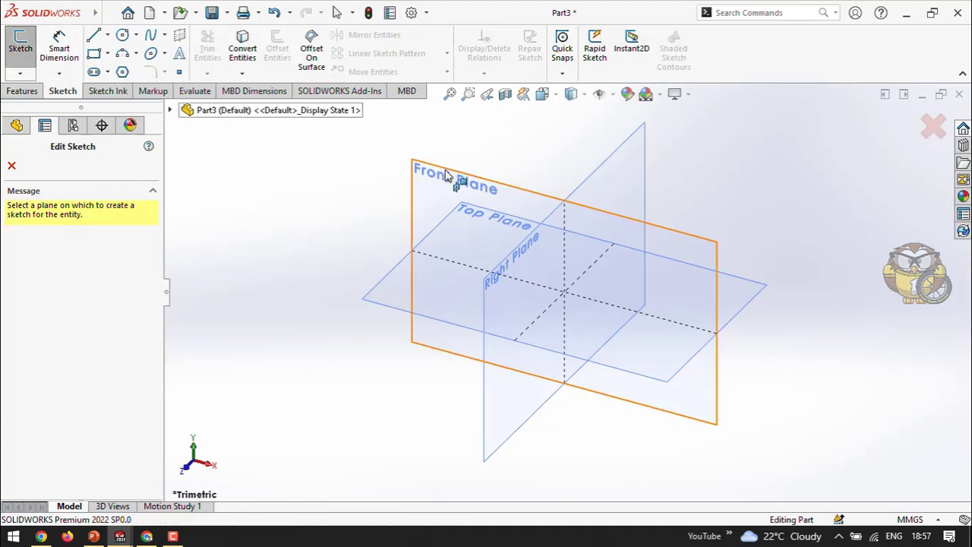
left_click(447, 176)
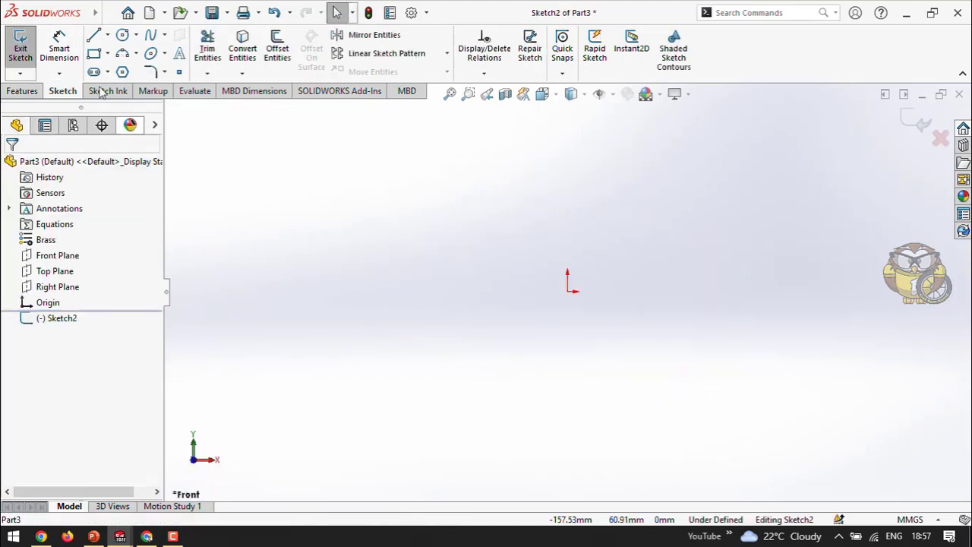
left_click(93, 53)
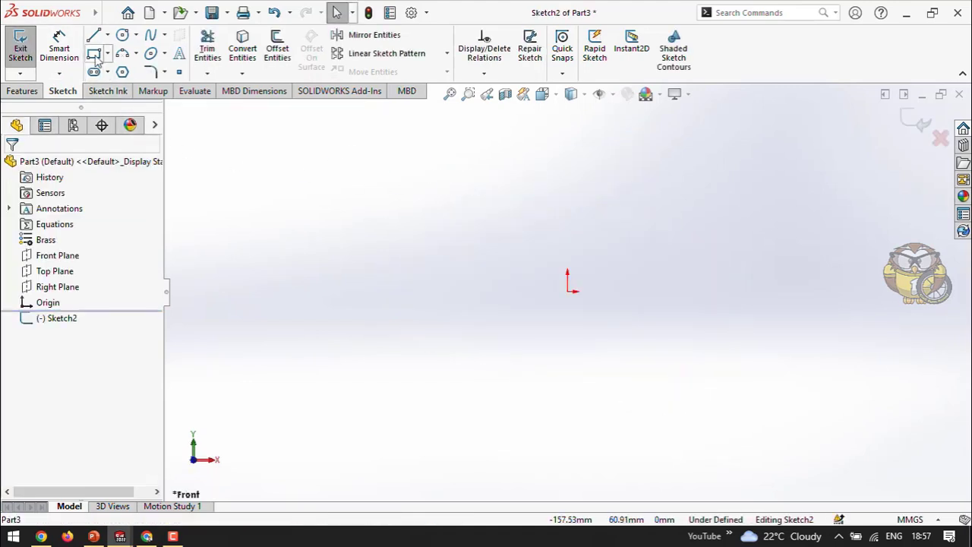
left_click(568, 291)
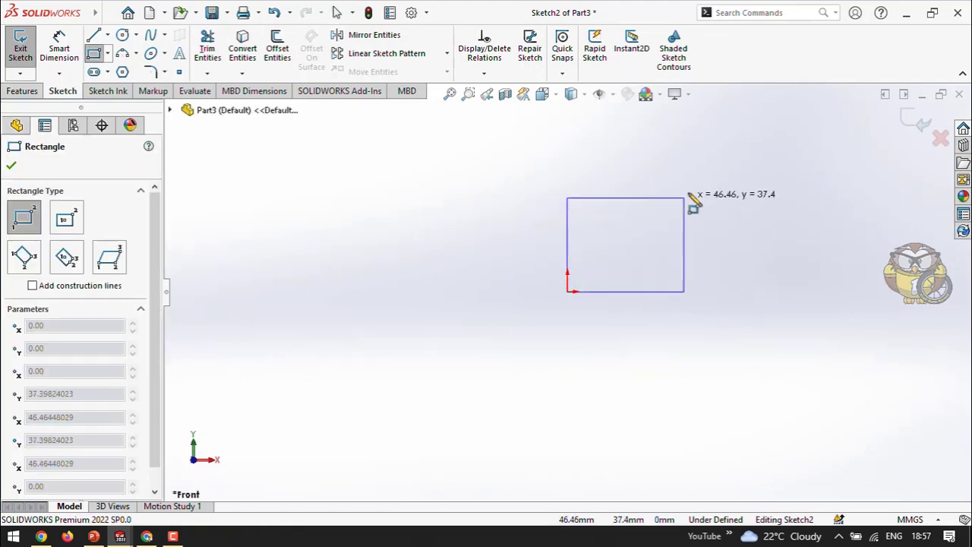
left_click(734, 153)
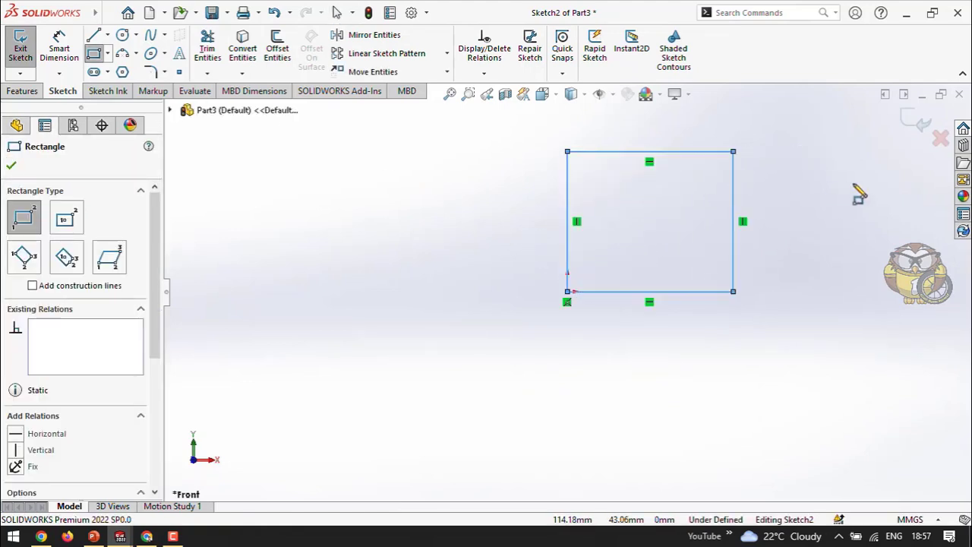
key("f")
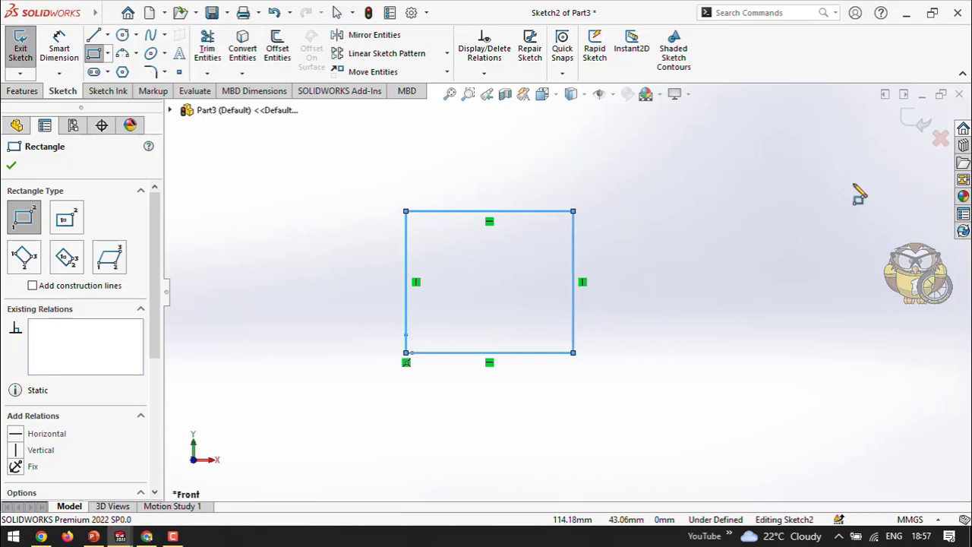
left_click(11, 166)
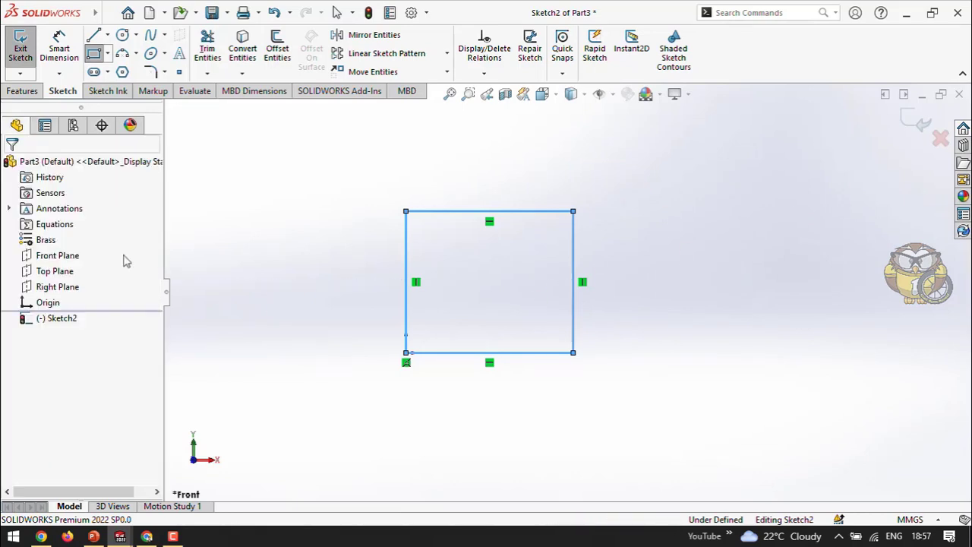
left_click(225, 289)
Dimension the rectangle's top side as 250 mm and leave the dimension tool
left_click(59, 47)
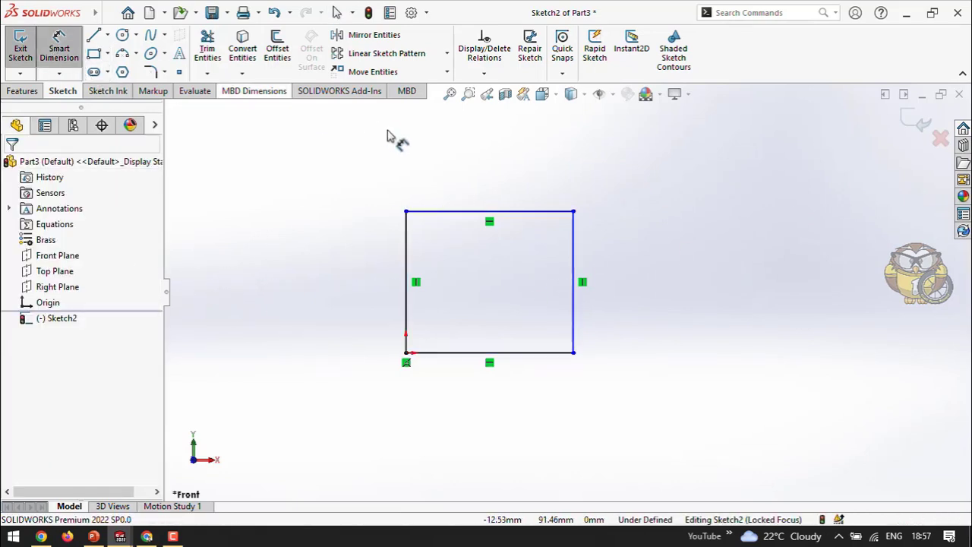
left_click(473, 214)
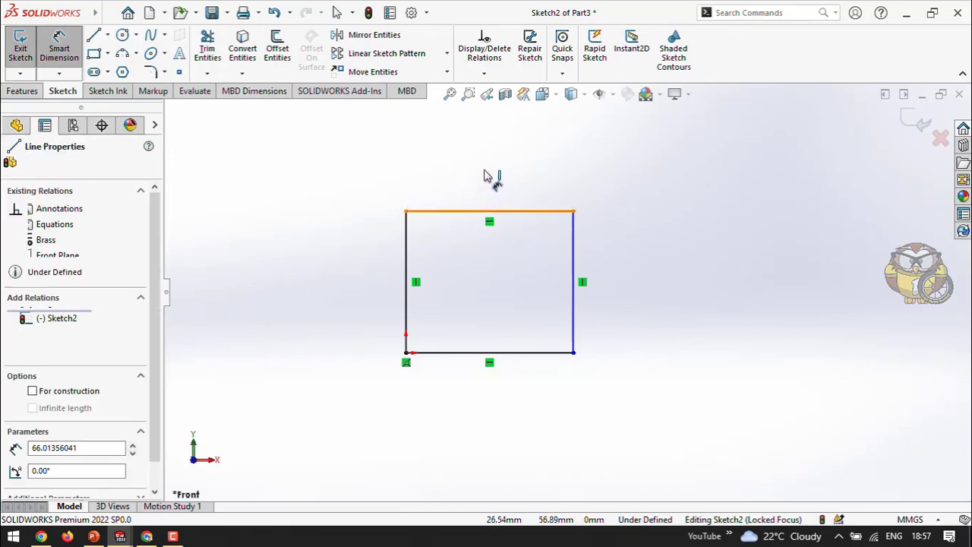
left_click(497, 180)
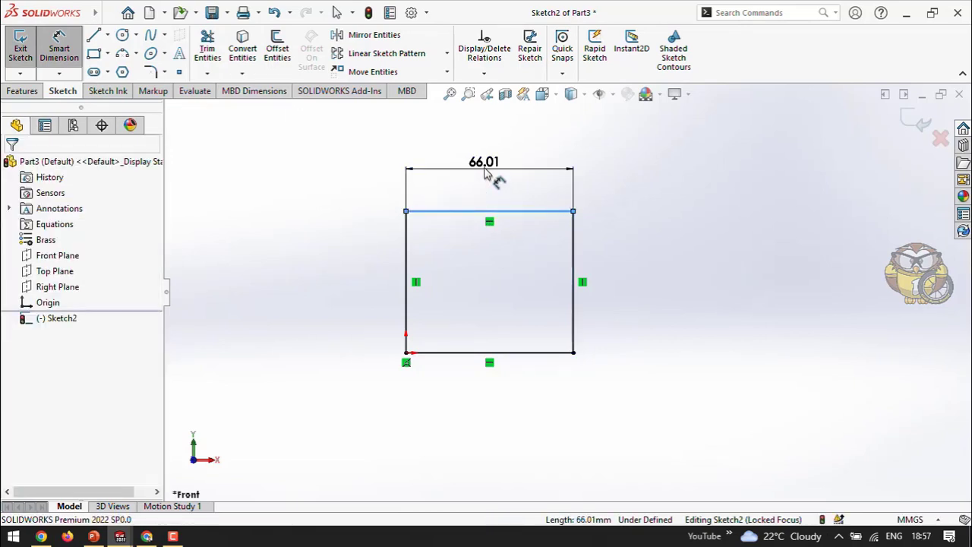
type("250")
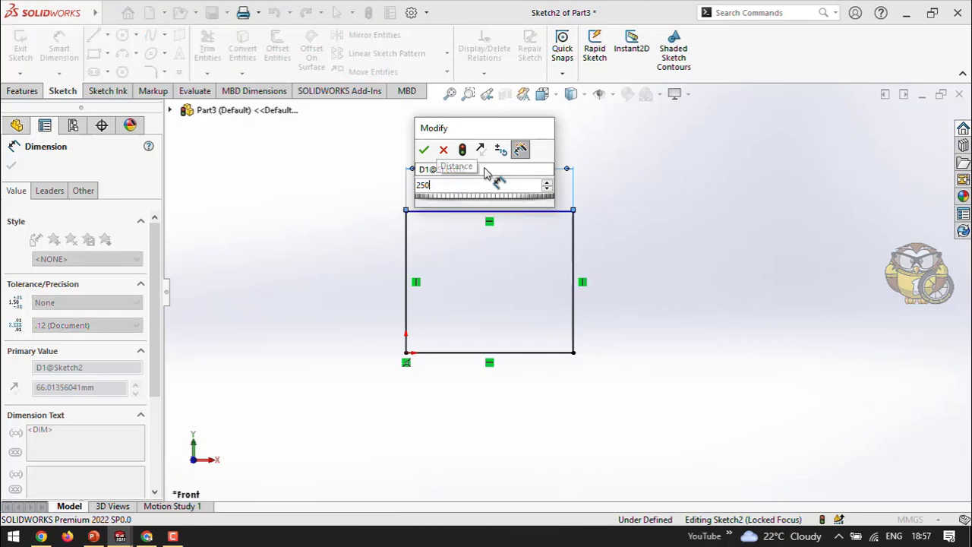
key("Return")
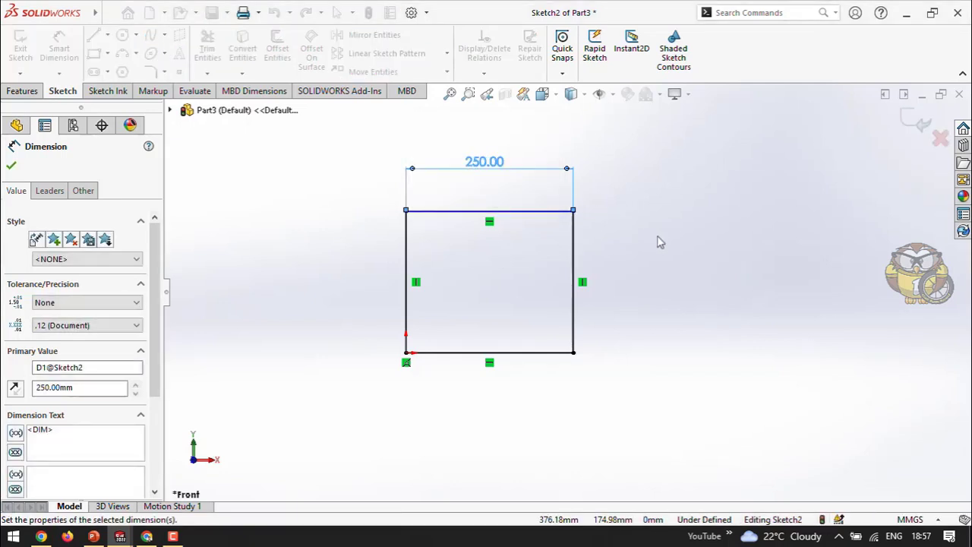
key("Escape")
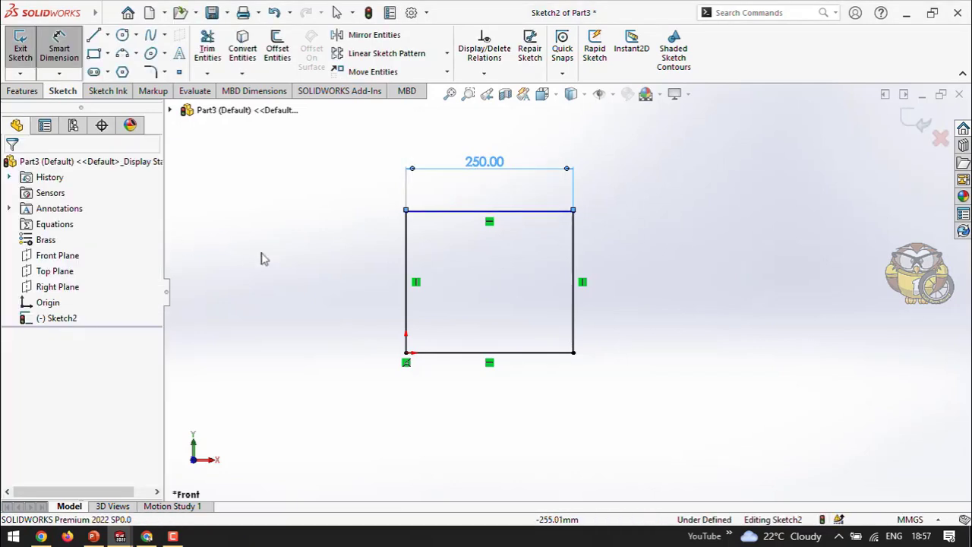
key("Escape")
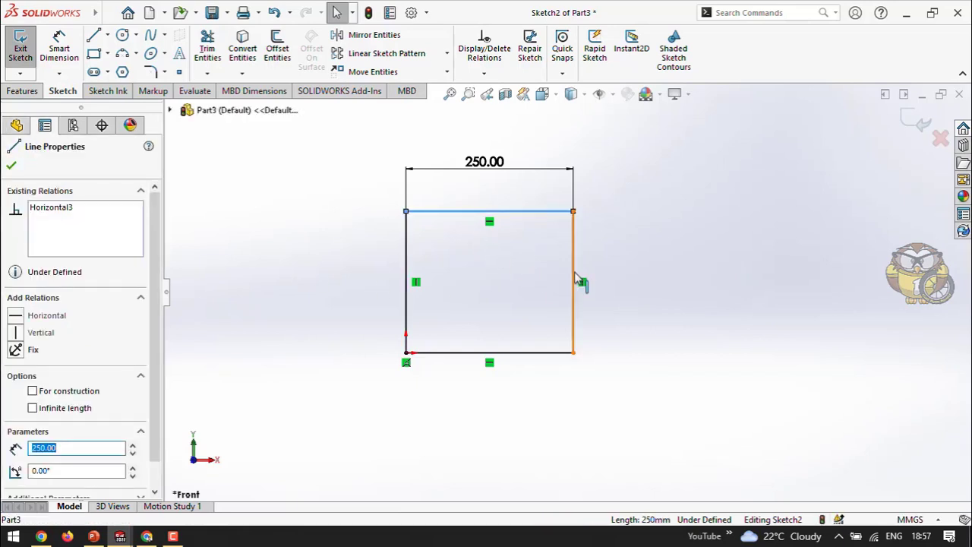
Apply an Equal relation between the rectangle's top side and right vertical side
left_click(573, 275)
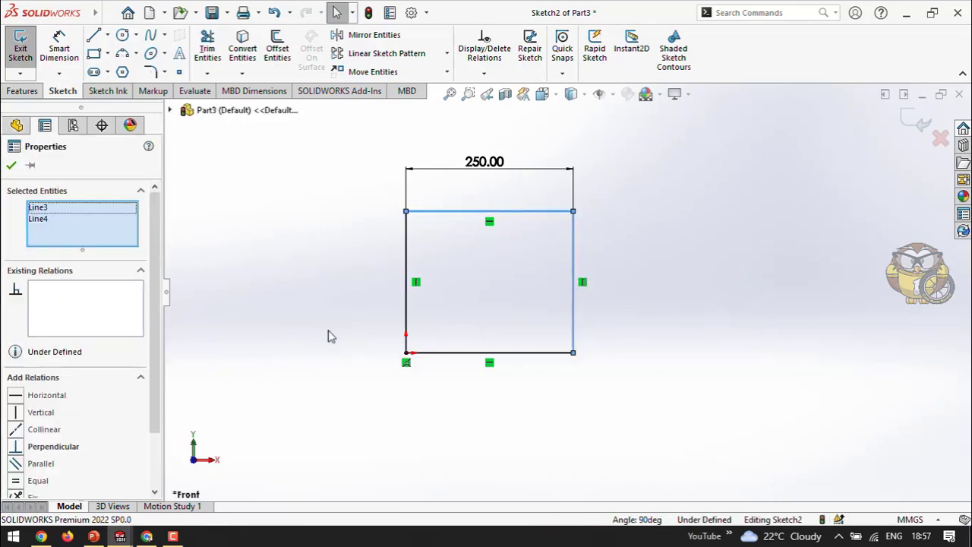
left_click(15, 482)
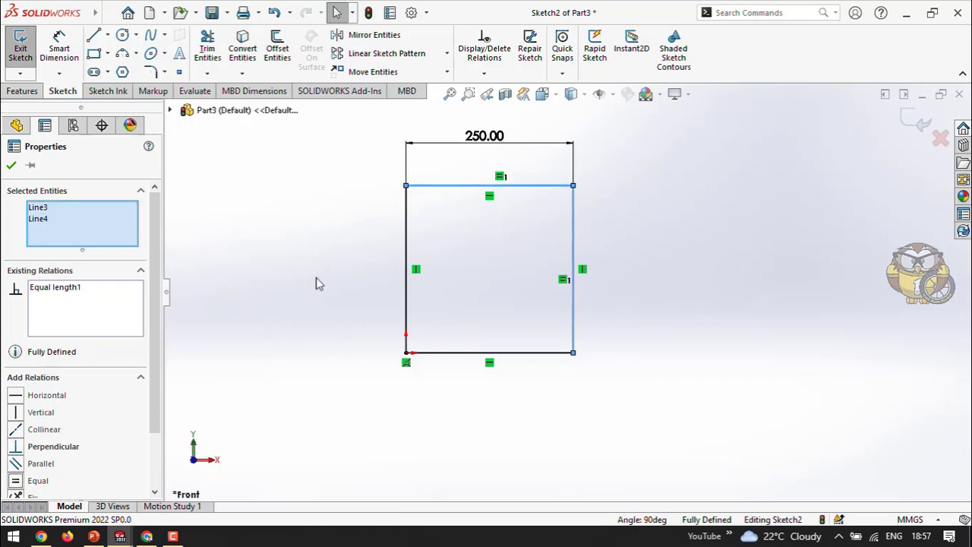
left_click(11, 166)
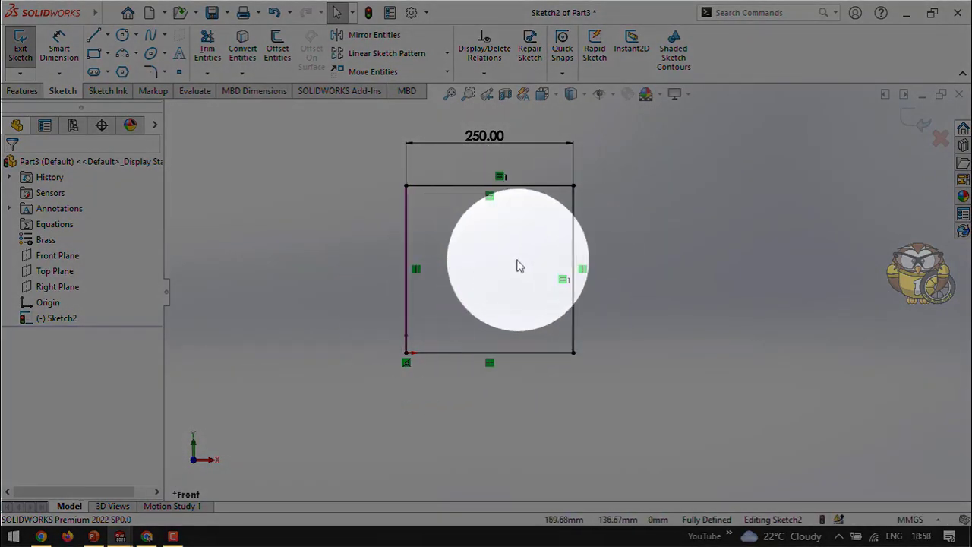
Switch to PowerPoint to review the crossed-slot plate drawing on slide 7, and return to the Part3 sketch in SOLIDWORKS
key("z")
scroll(490, 242, "up", 1)
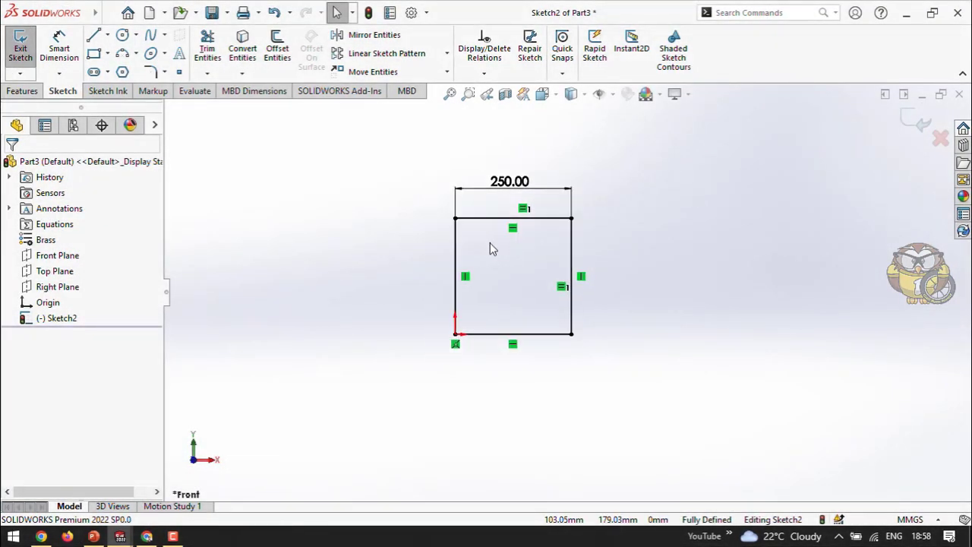
scroll(526, 262, "down", 1)
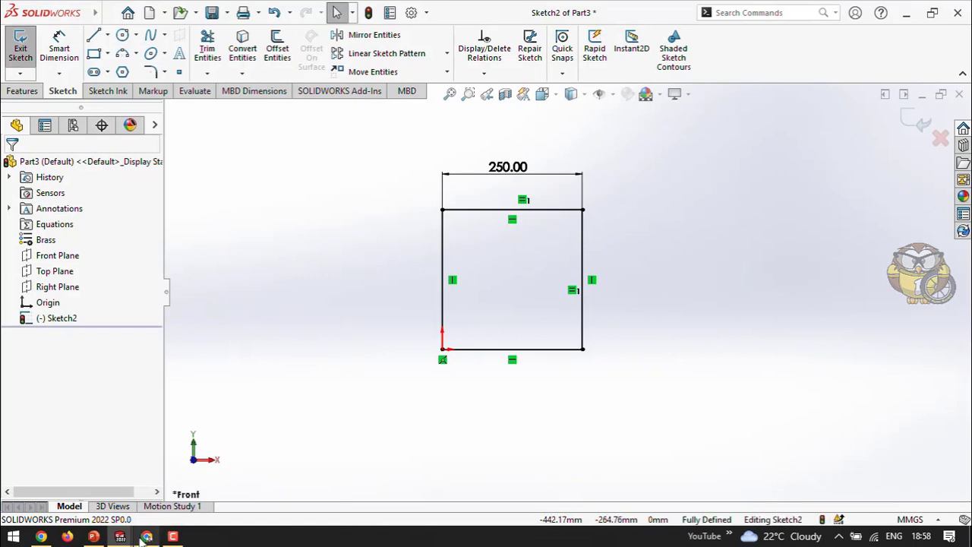
left_click(93, 536)
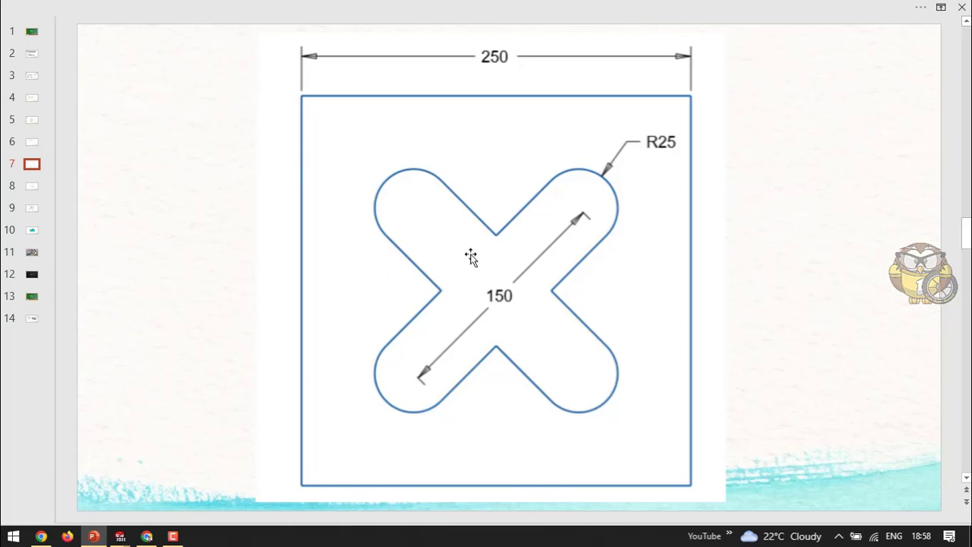
mouse_move(120, 536)
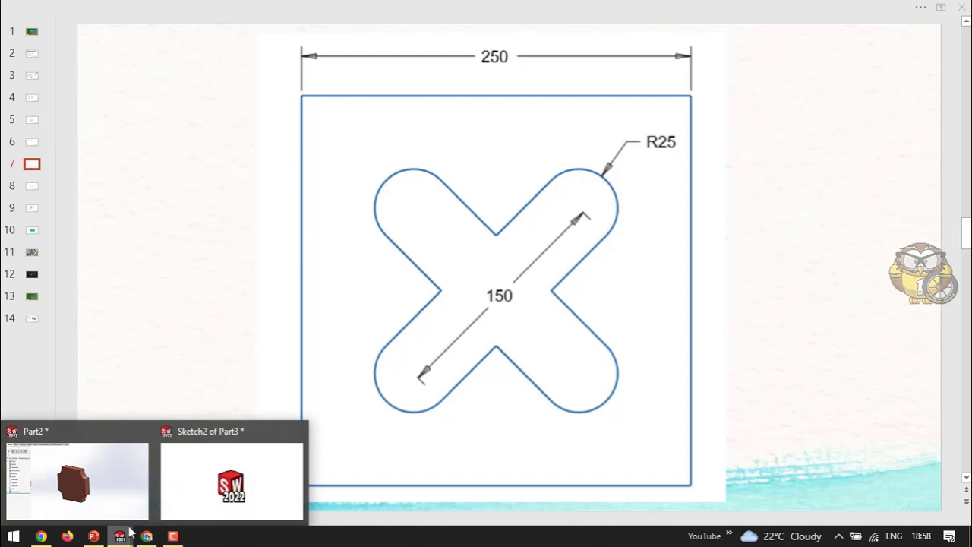
left_click(186, 478)
Draw a vertical centerline between the midpoints of the square's top and bottom sides
scroll(514, 257, "up", 2)
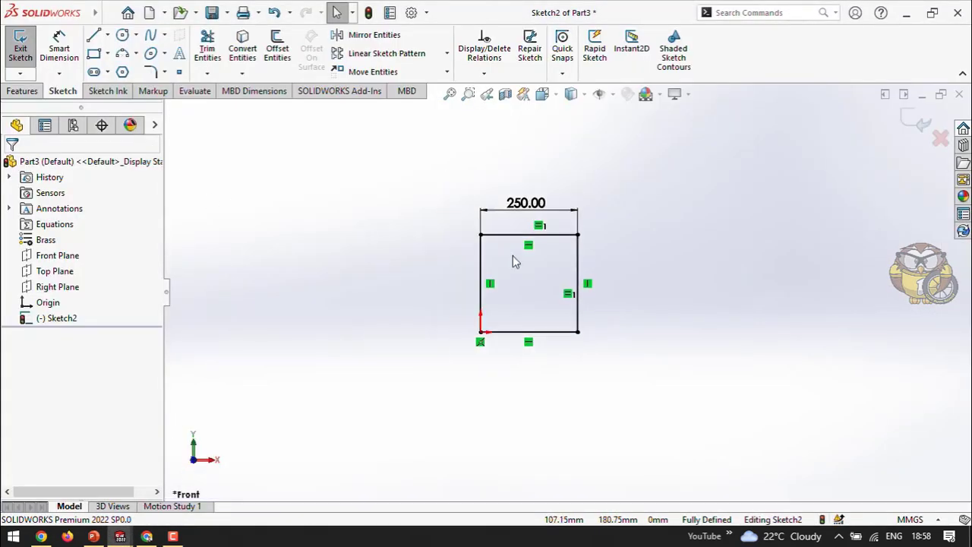
scroll(514, 257, "down", 2)
scroll(551, 265, "down", 3)
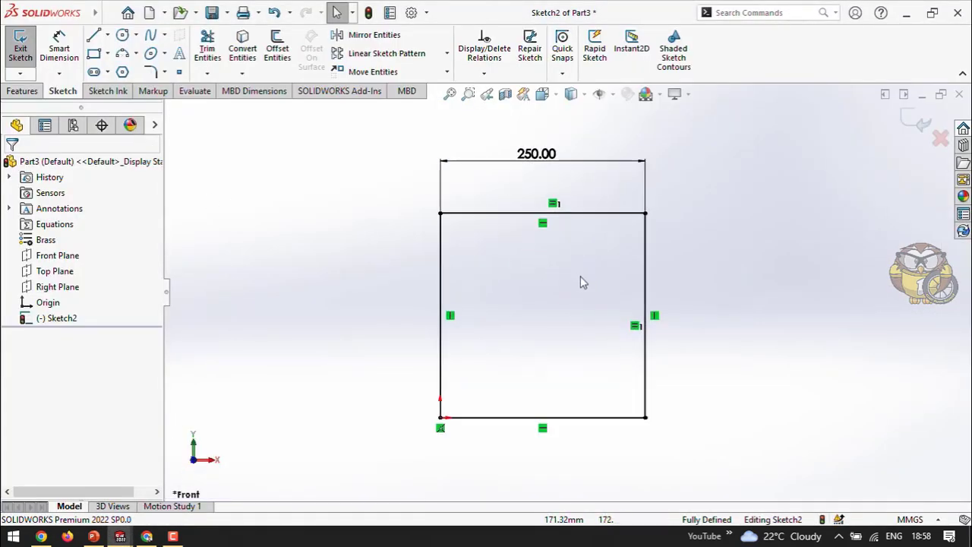
left_click(107, 35)
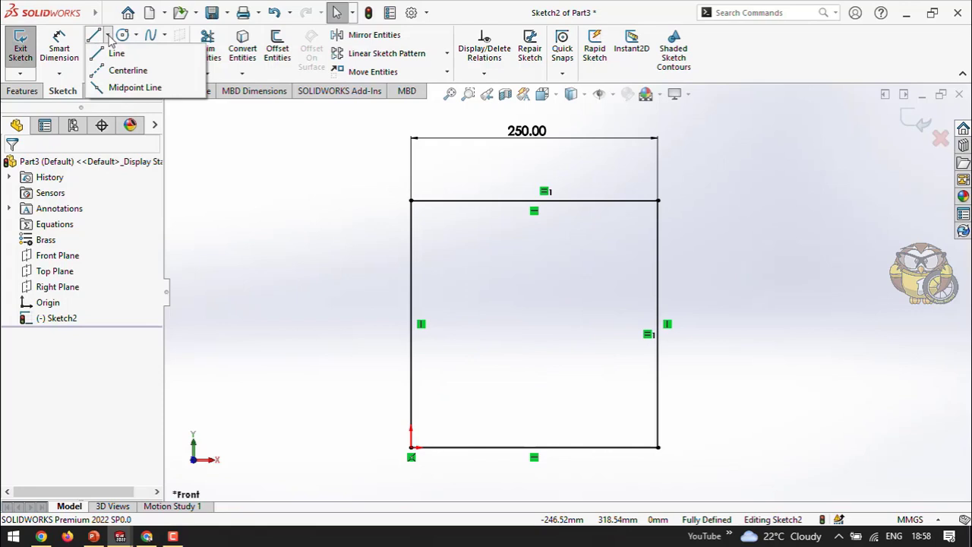
left_click(129, 69)
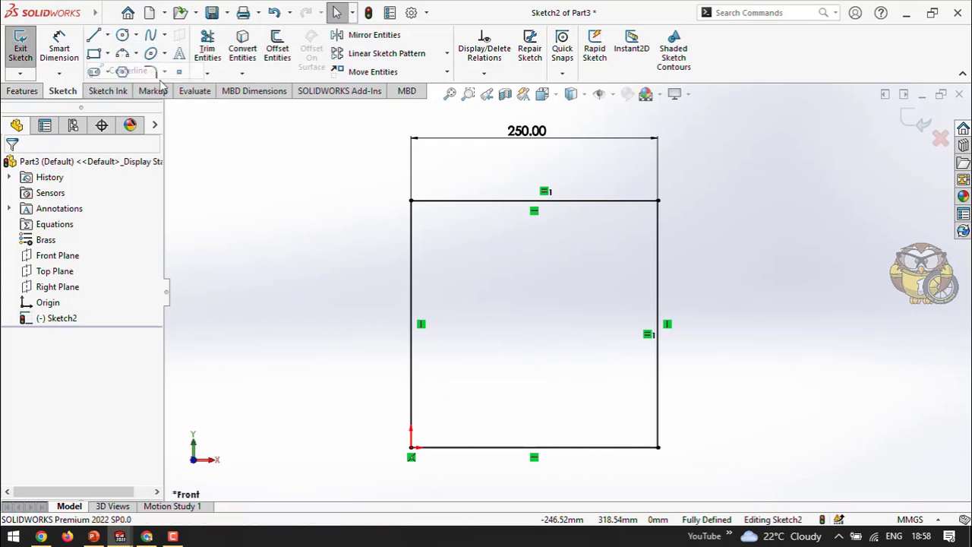
left_click(534, 201)
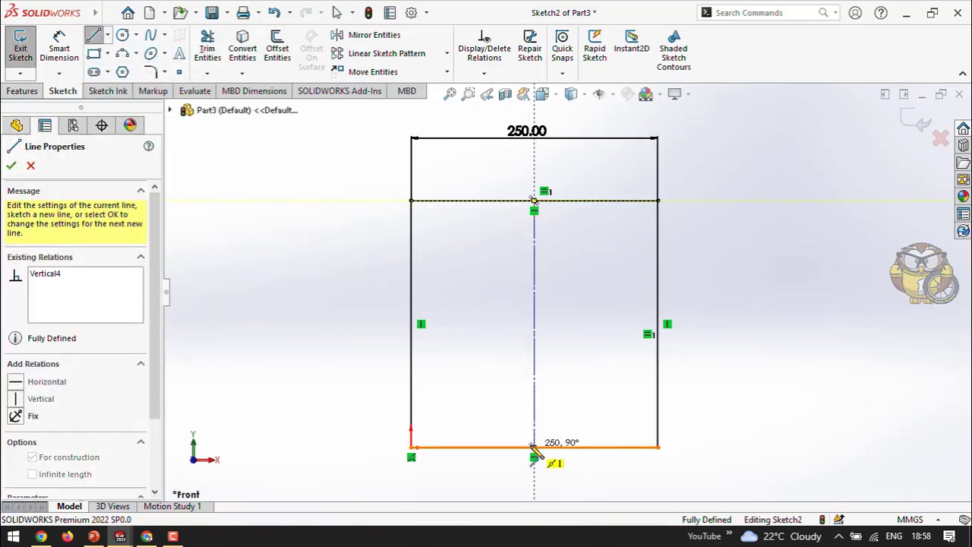
left_click(534, 448)
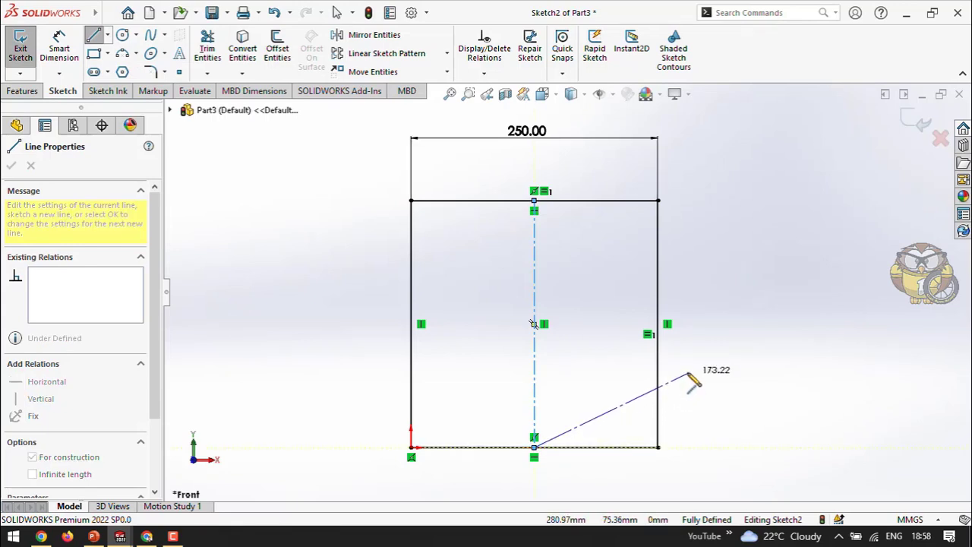
key("Escape")
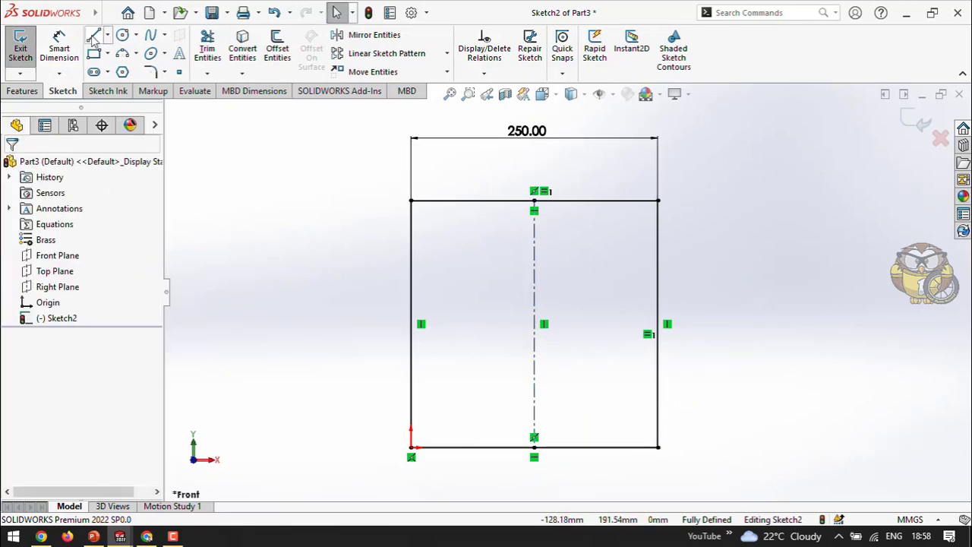
Draw a horizontal centerline between the midpoints of the square's right and left sides
left_click(109, 39)
left_click(129, 69)
left_click(658, 325)
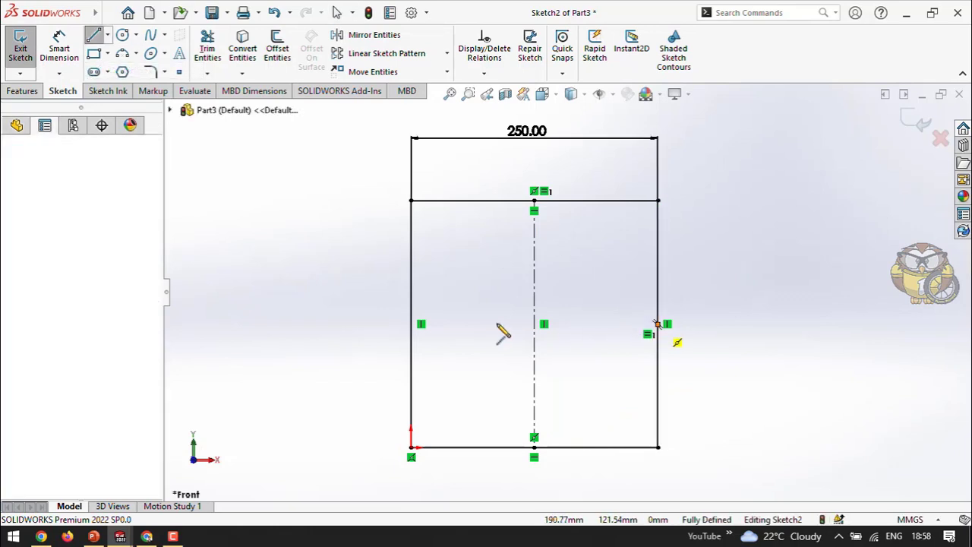
left_click(411, 325)
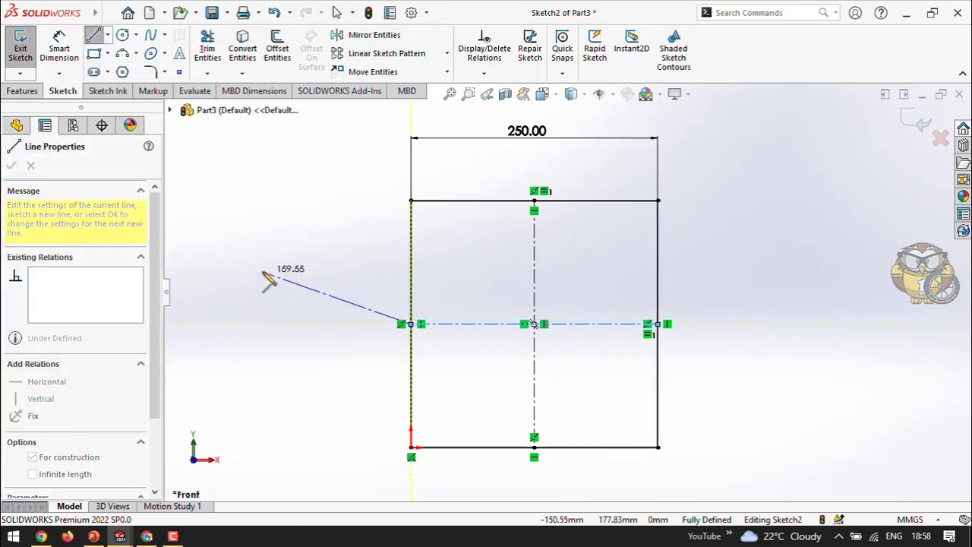
right_click(265, 273)
left_click(294, 282)
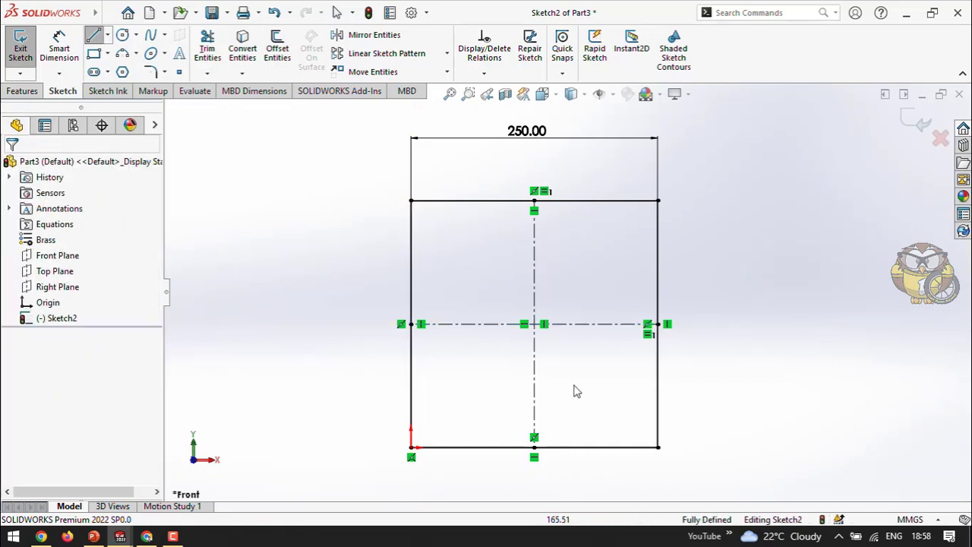
Check the slot drawing in PowerPoint, return to the Part3 sketch in SOLIDWORKS, and draw a centerline from the square's centre to its upper-right corner
left_click(94, 536)
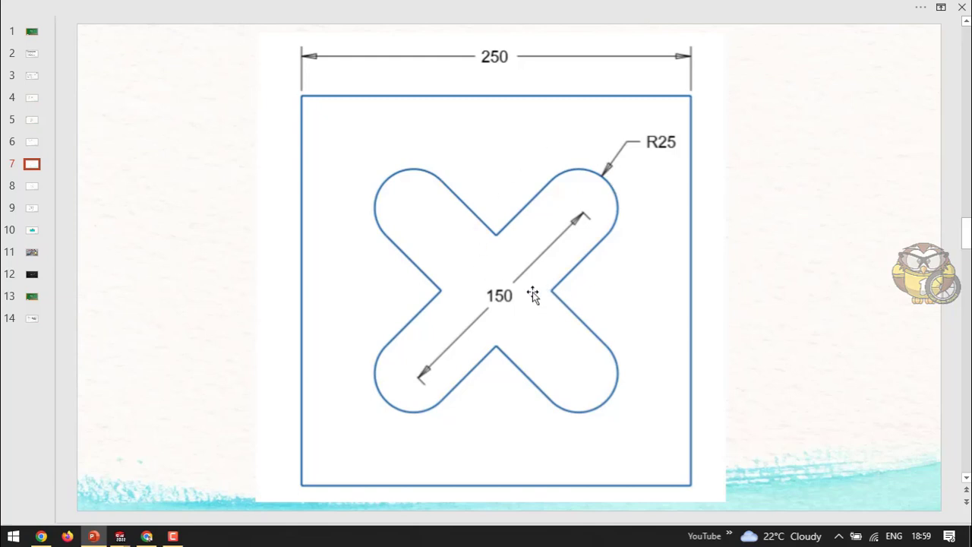
mouse_move(120, 535)
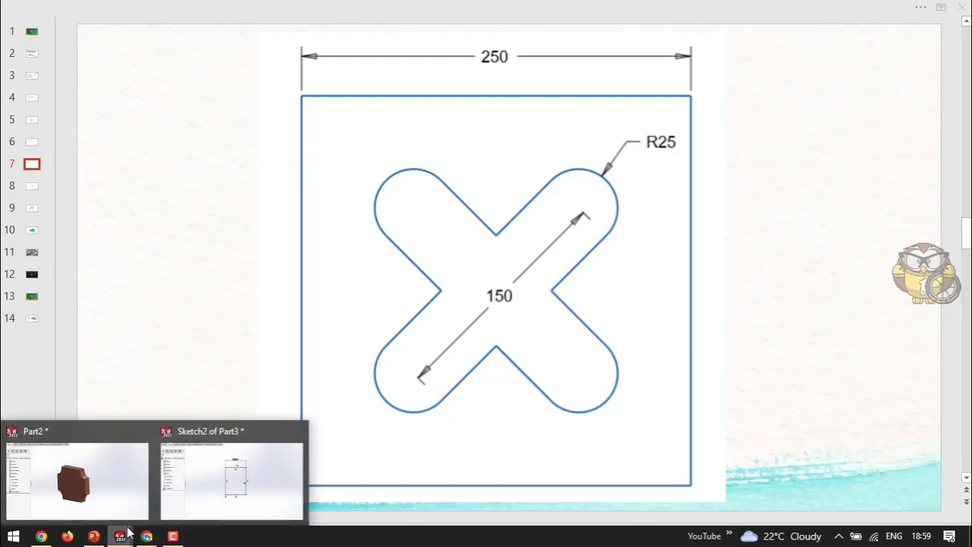
left_click(209, 474)
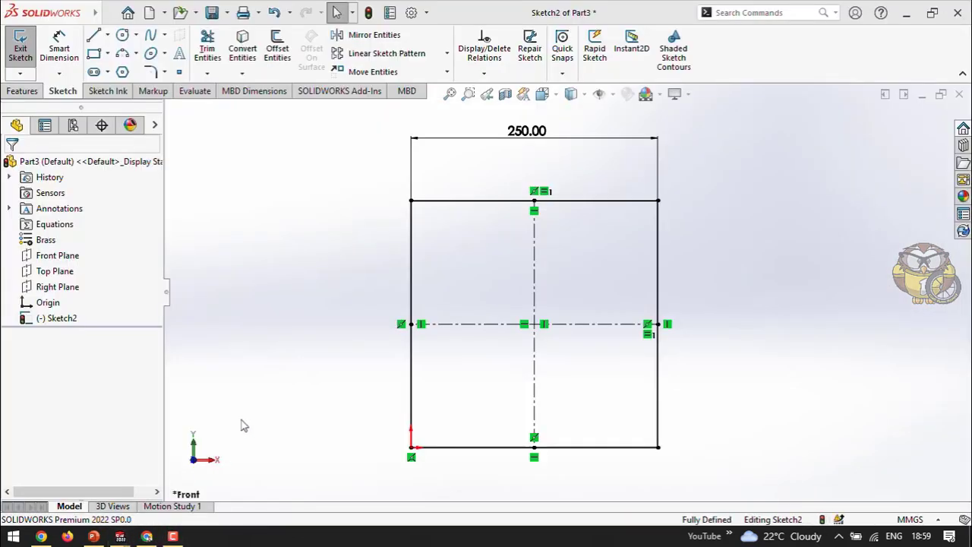
left_click(107, 35)
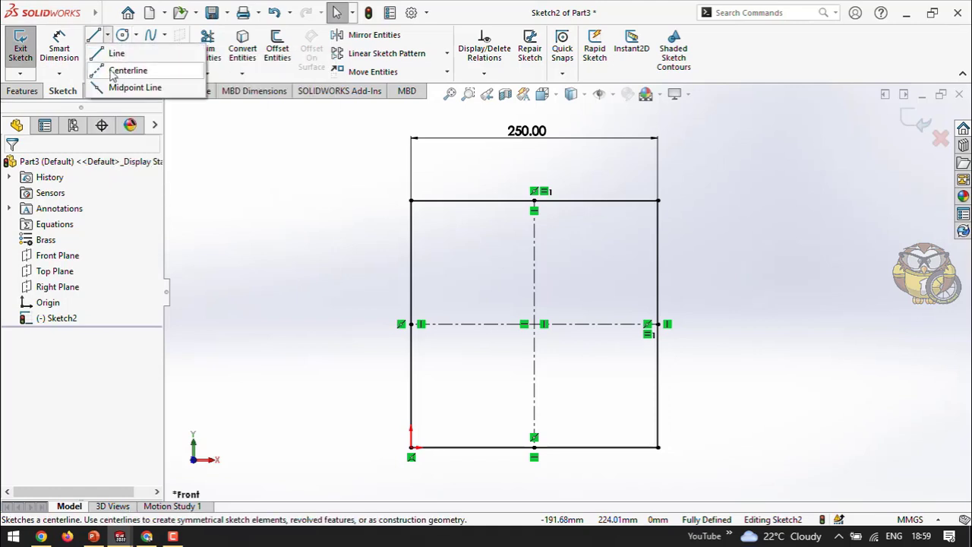
left_click(110, 70)
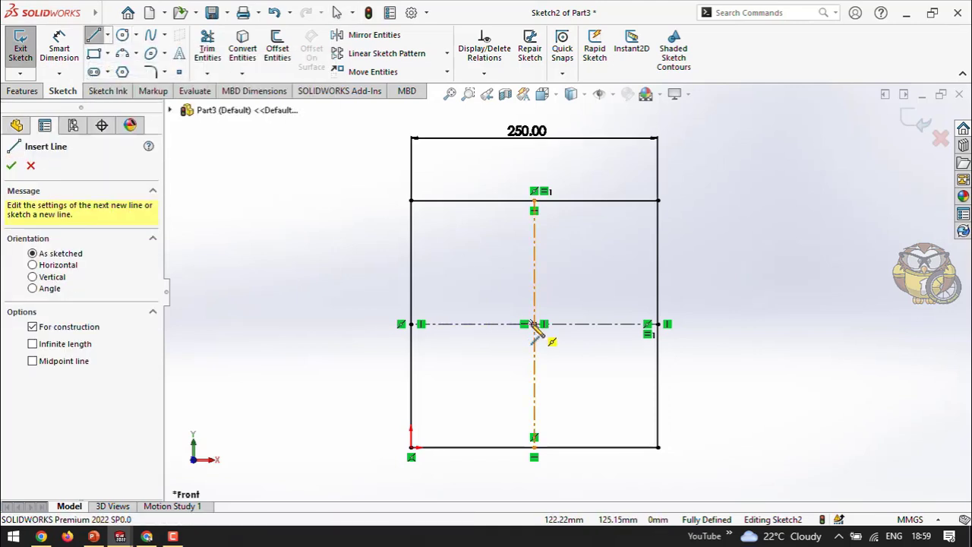
left_click(534, 324)
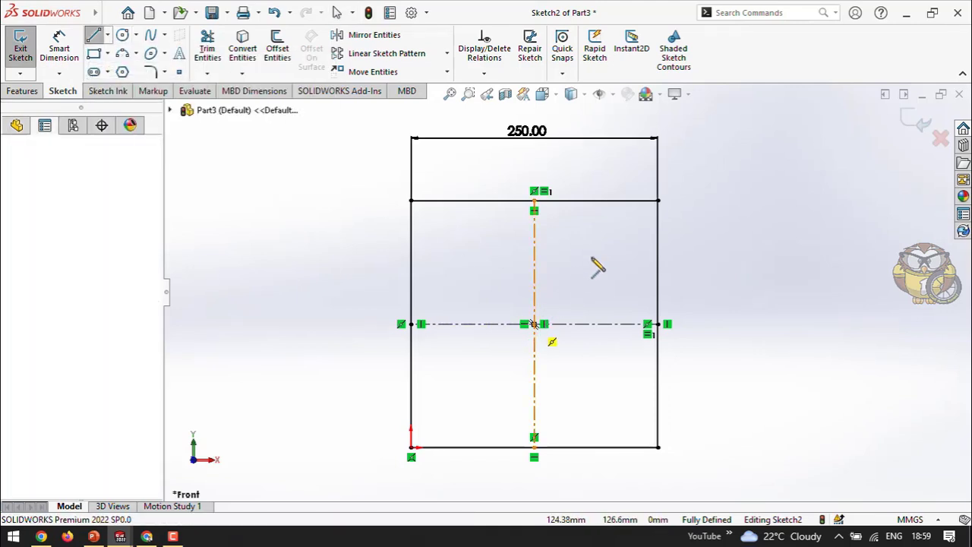
left_click(657, 201)
right_click(738, 228)
left_click(738, 232)
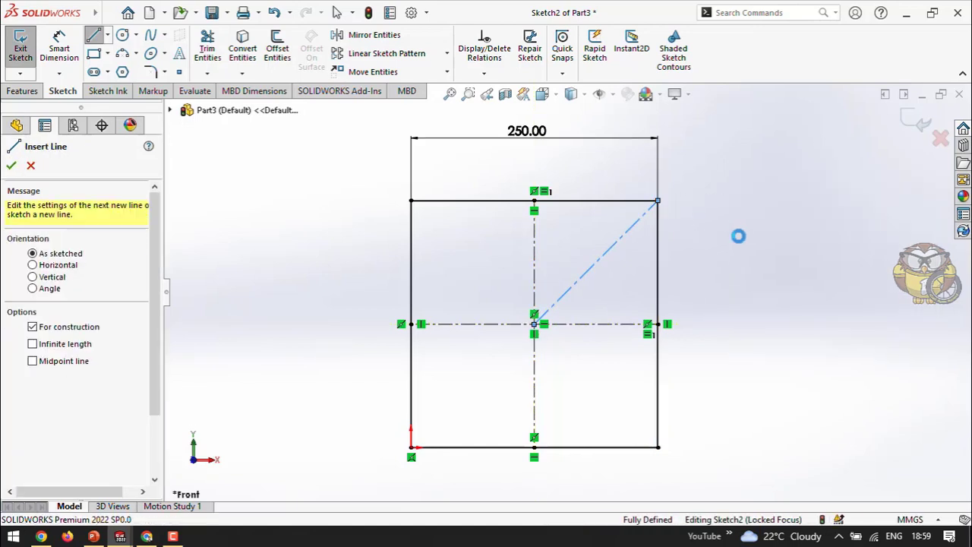
Sketch a circle of about 29.5 mm radius centred on the diagonal centerline in the square's upper-right quadrant
scroll(729, 232, "up", 1)
scroll(732, 233, "down", 1)
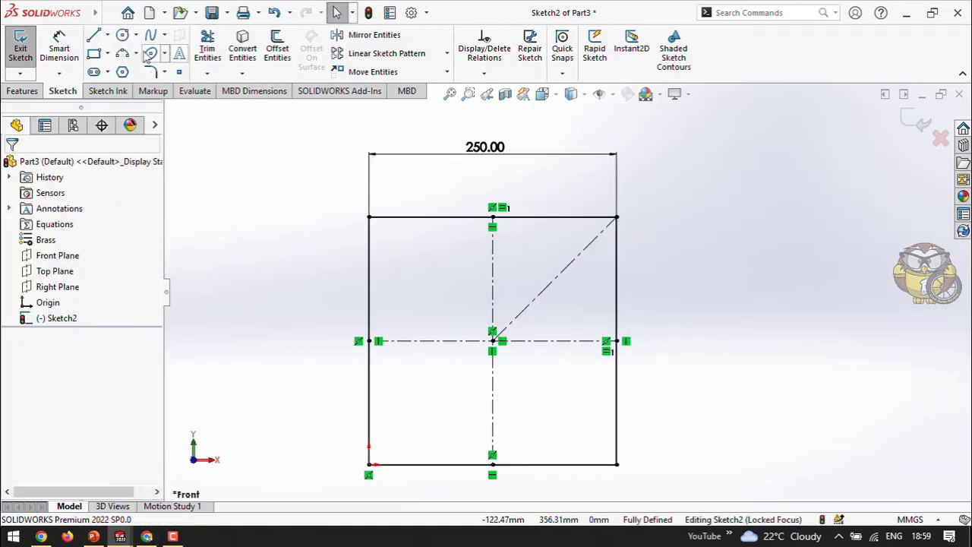
left_click(122, 35)
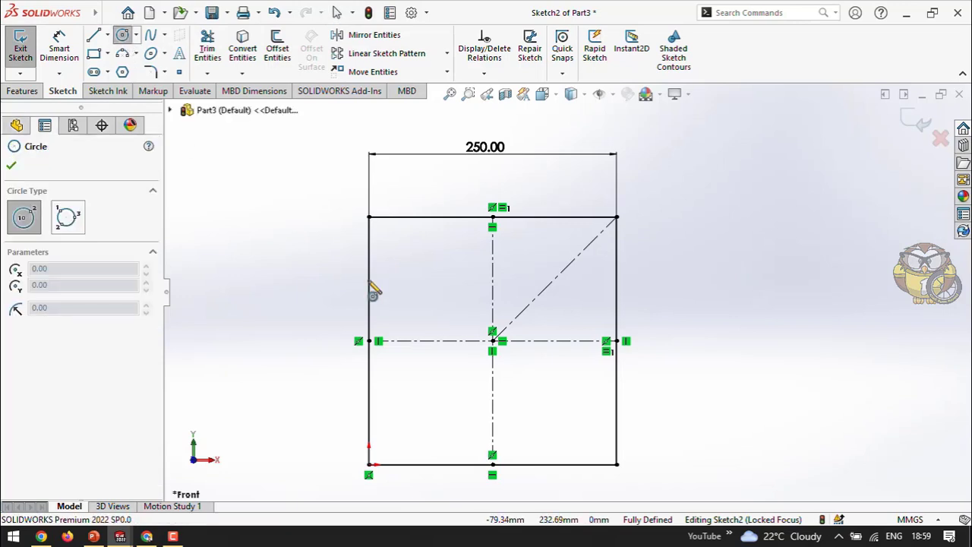
left_click(536, 297)
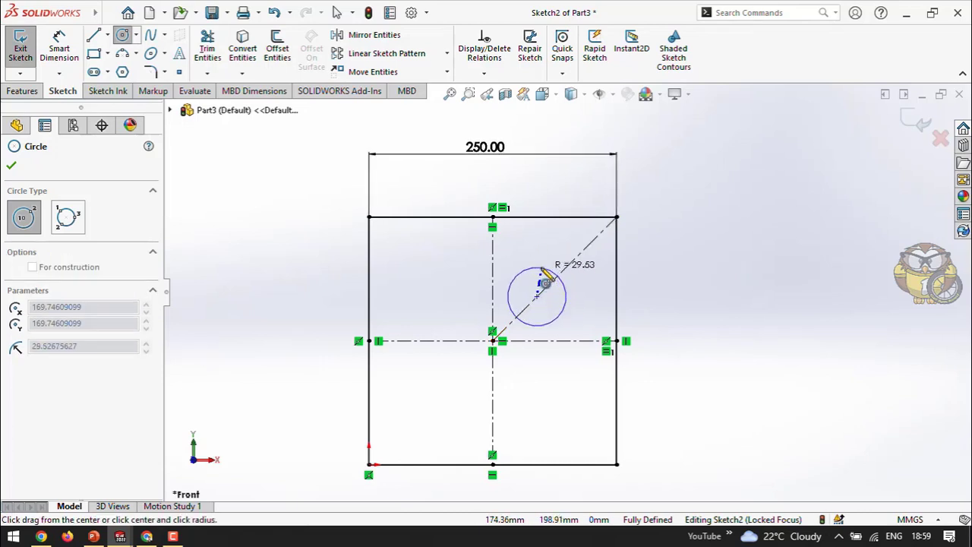
left_click(557, 275)
right_click(662, 282)
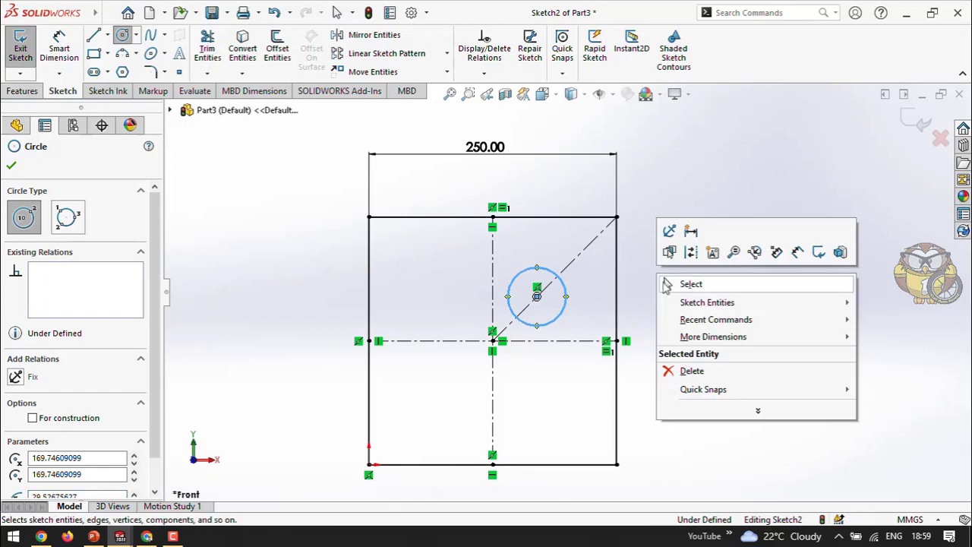
left_click(678, 282)
Check the slot radius on the PowerPoint drawing and, back in SOLIDWORKS, dimension the circle's diameter as 50 mm
key("alt+Tab")
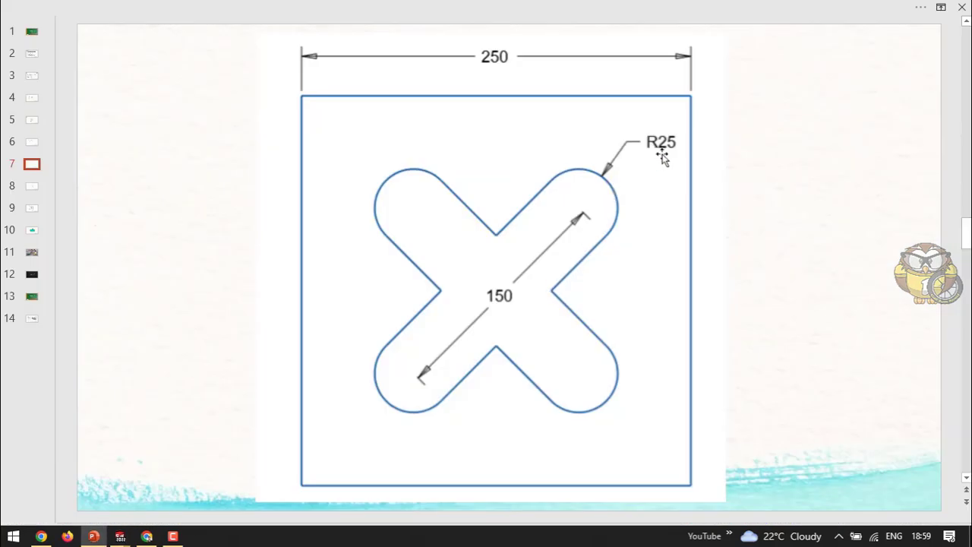
key("alt+Tab")
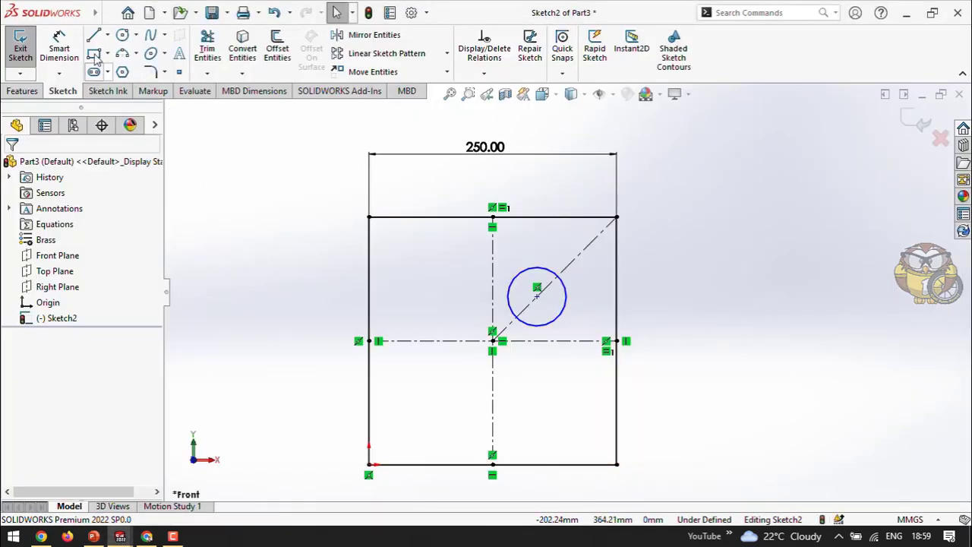
left_click(59, 47)
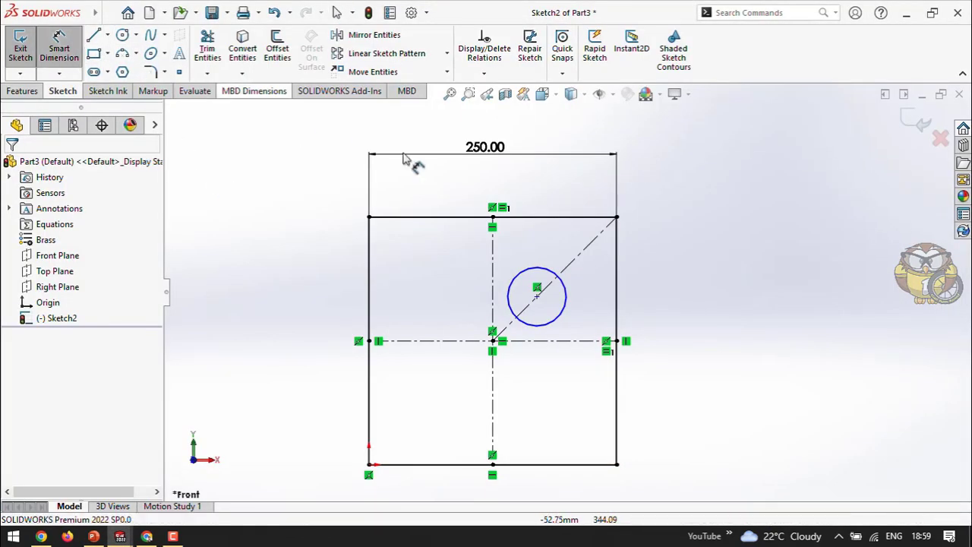
left_click(568, 298)
left_click(646, 250)
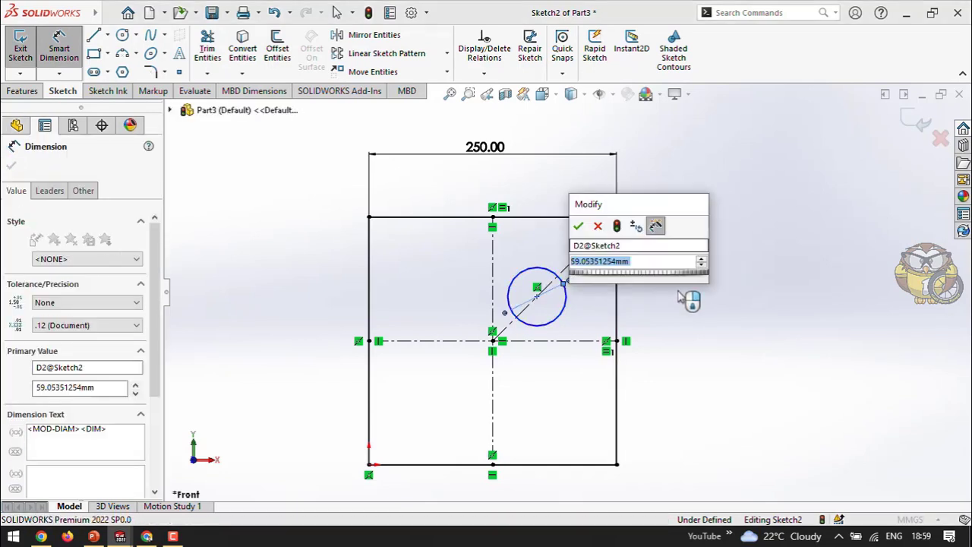
type("50")
key("Escape")
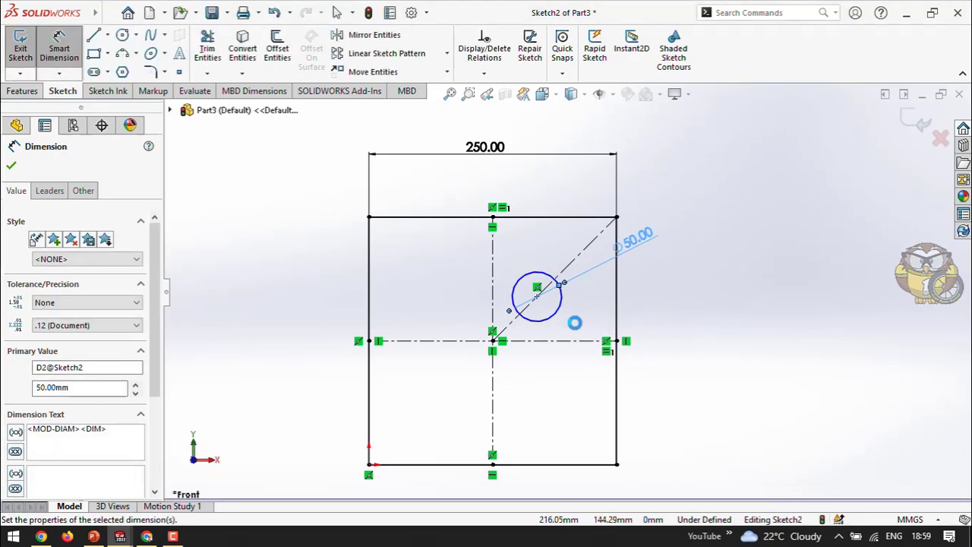
Check the slot length on the PowerPoint drawing and, back in SOLIDWORKS, dimension the distance from the square's centre to the circle's centre as 75 mm
scroll(577, 332, "down", 1)
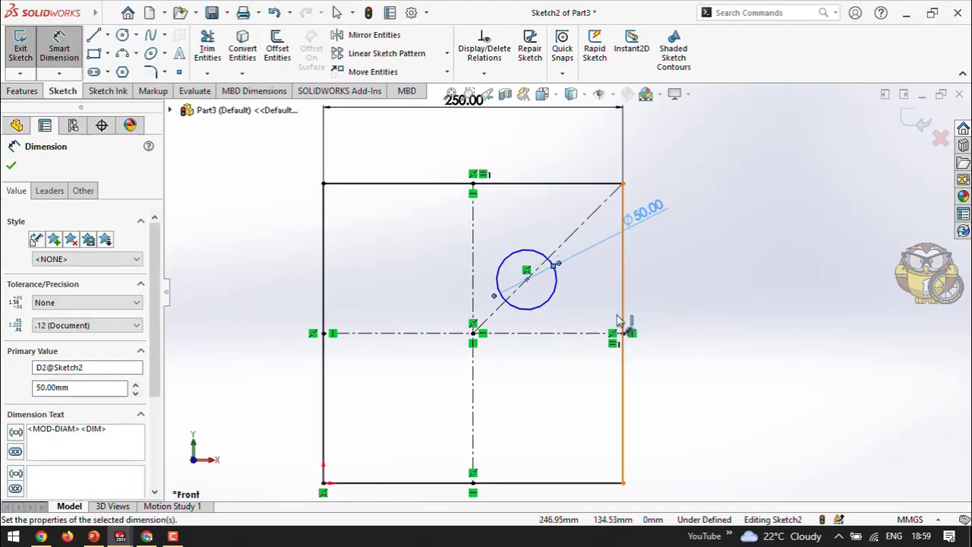
key("alt+Tab")
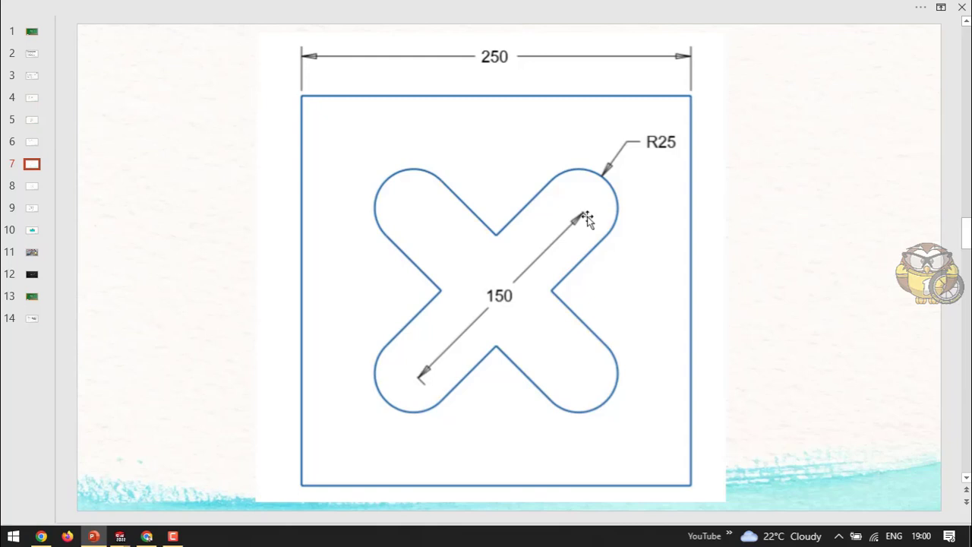
key("alt+Tab")
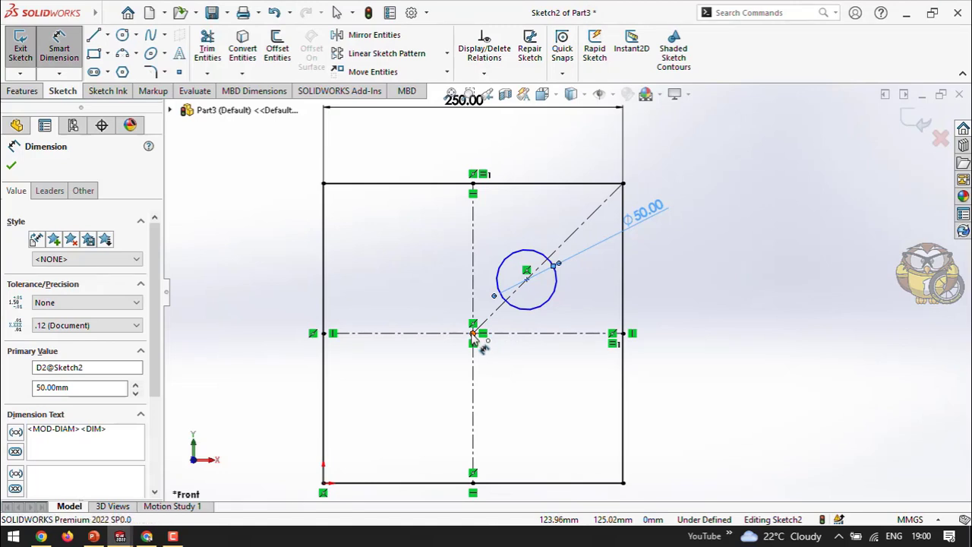
left_click(526, 278)
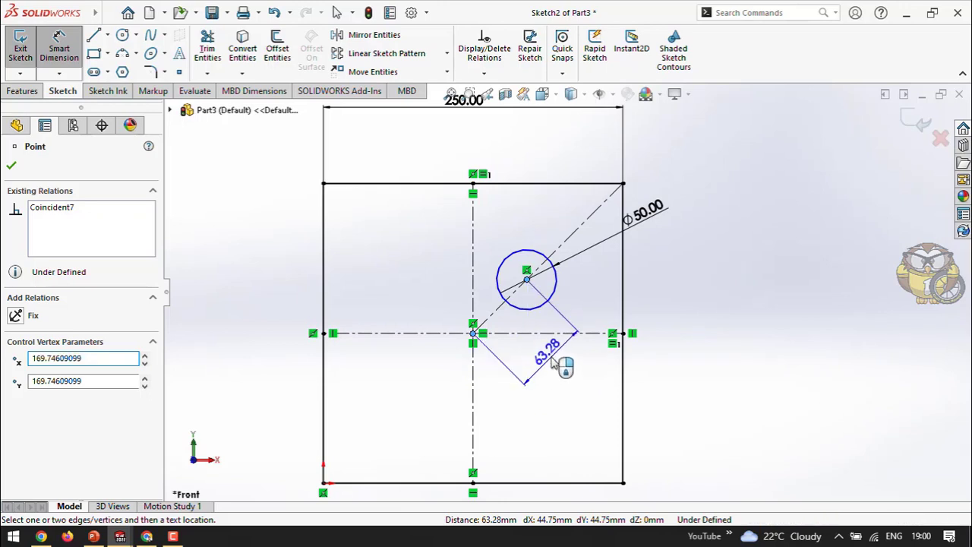
left_click(554, 362)
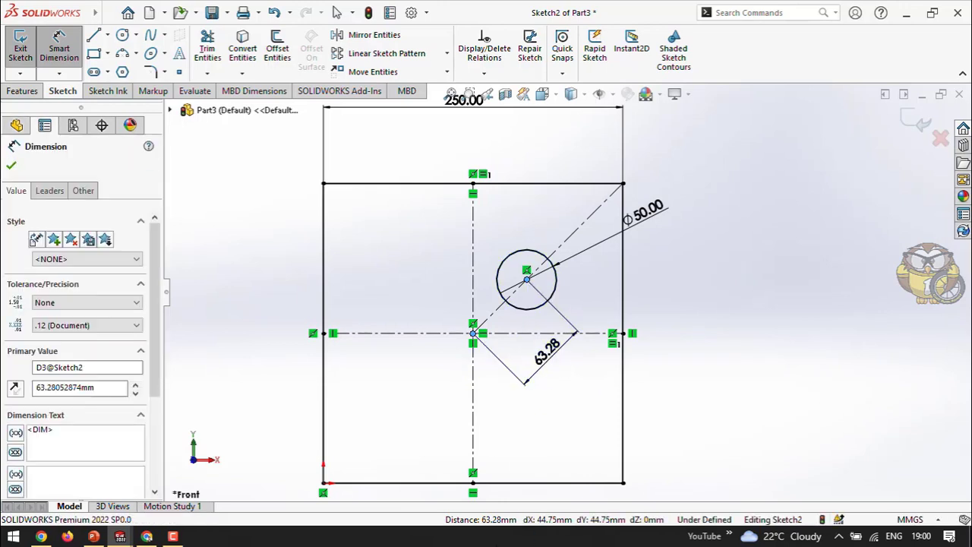
type("75")
key("Return")
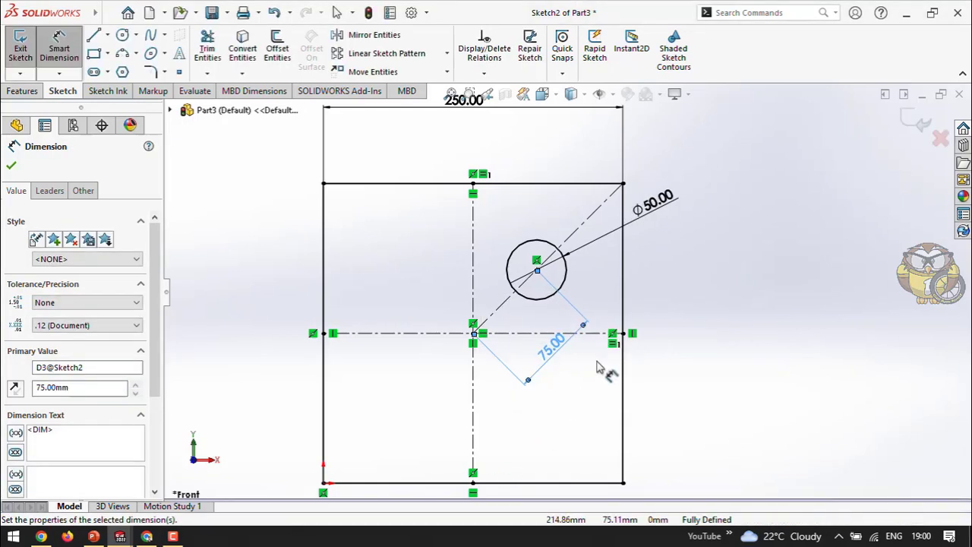
Draw a line about 56.5 mm long from the circle's centre towards the lower right, at right angles to the diagonal centerline
scroll(600, 302, "up", 1)
scroll(600, 303, "down", 2)
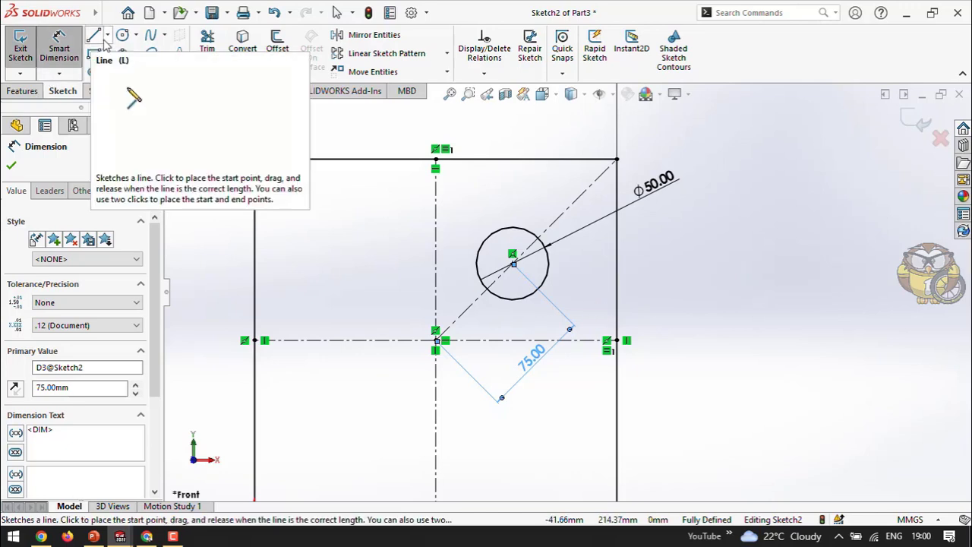
key("l")
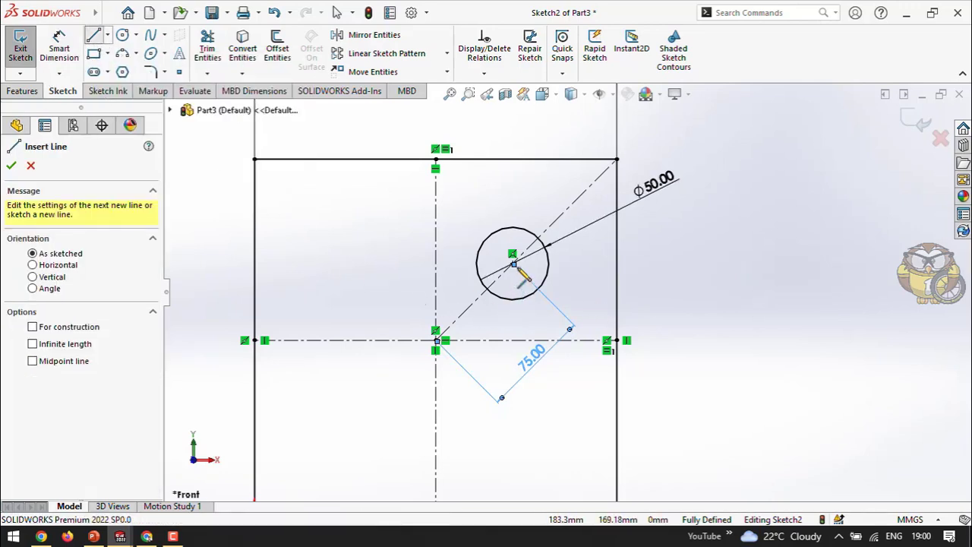
left_click(513, 262)
left_click(574, 327)
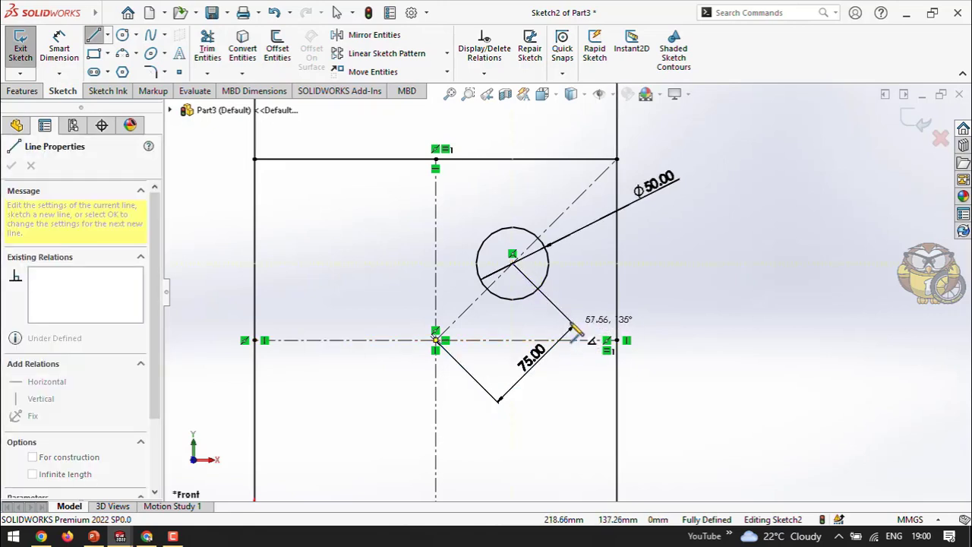
left_click(571, 323)
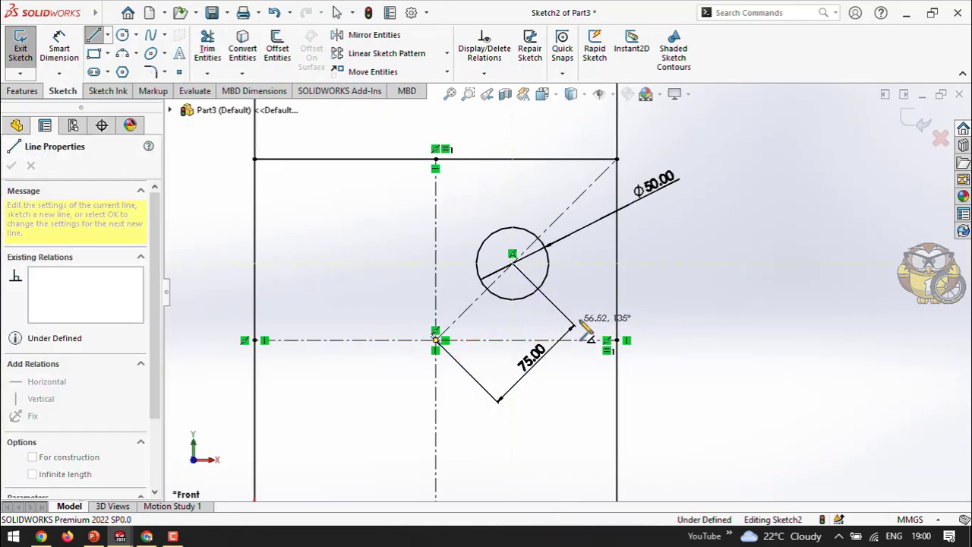
right_click(684, 287)
left_click(697, 285)
Draw a line from where the perpendicular line crosses the circle down to the horizontal centerline, ending right of the square's centre
scroll(536, 300, "down", 3)
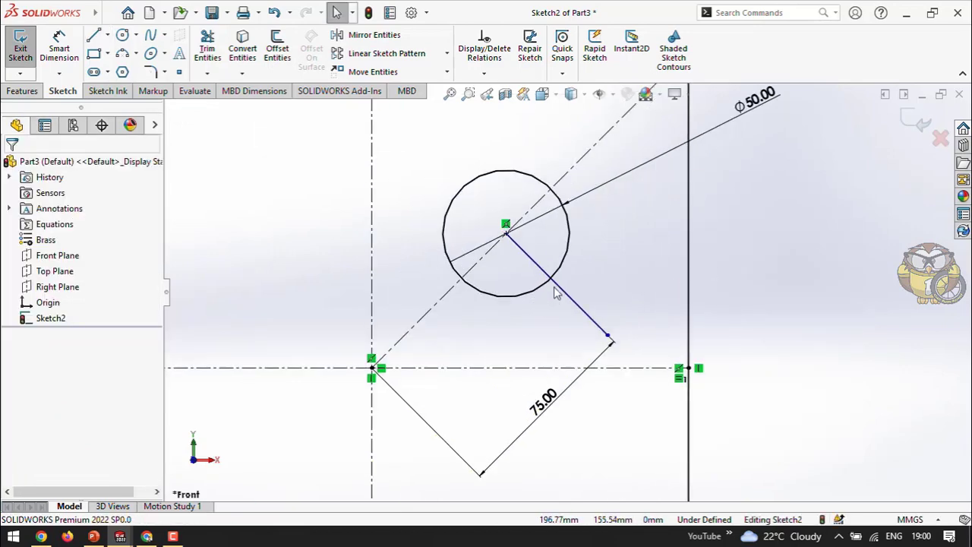
left_click(94, 35)
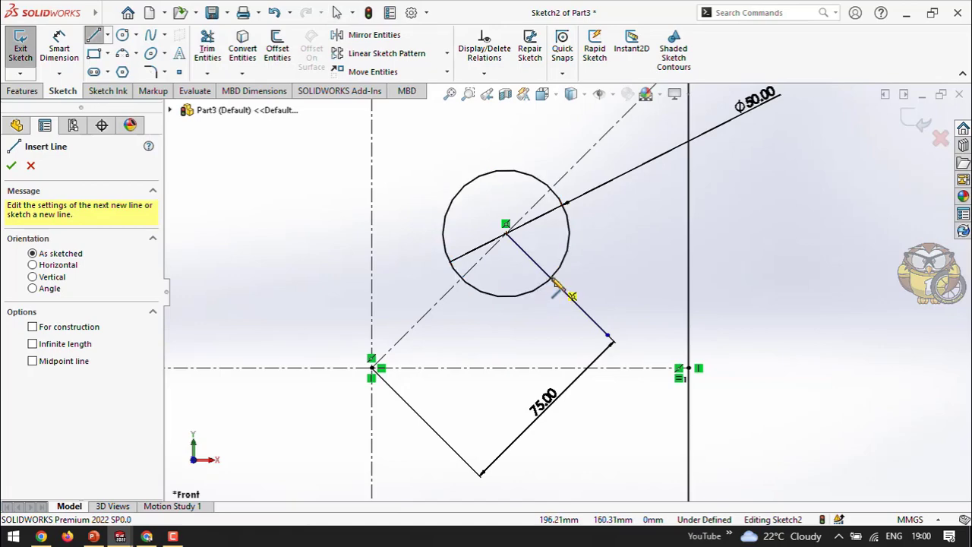
scroll(556, 282, "down", 5)
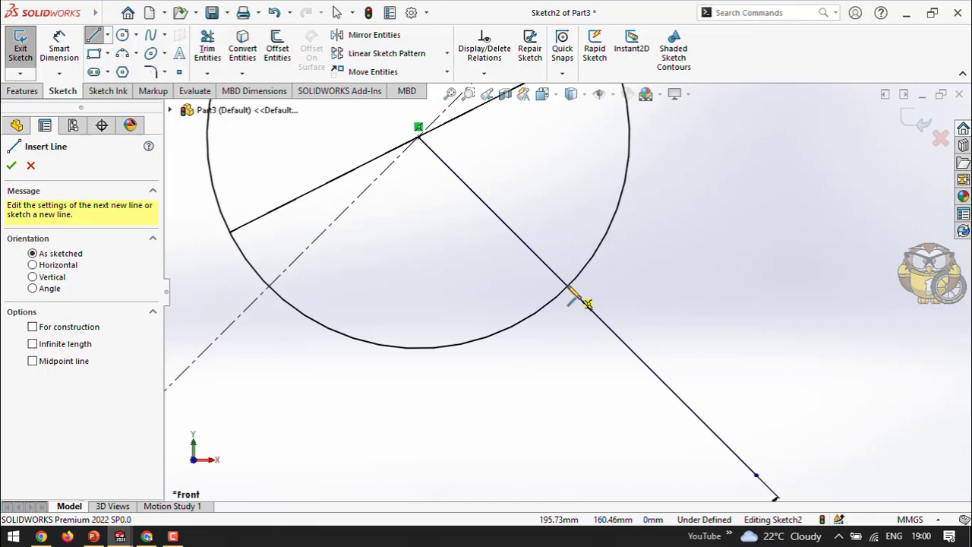
left_click(587, 304)
scroll(582, 289, "up", 3)
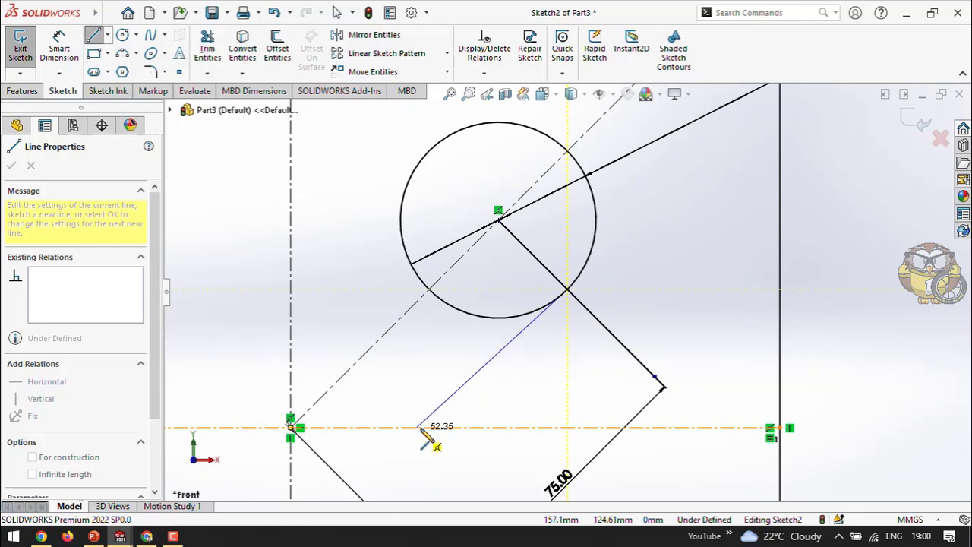
double_click(345, 427)
right_click(327, 281)
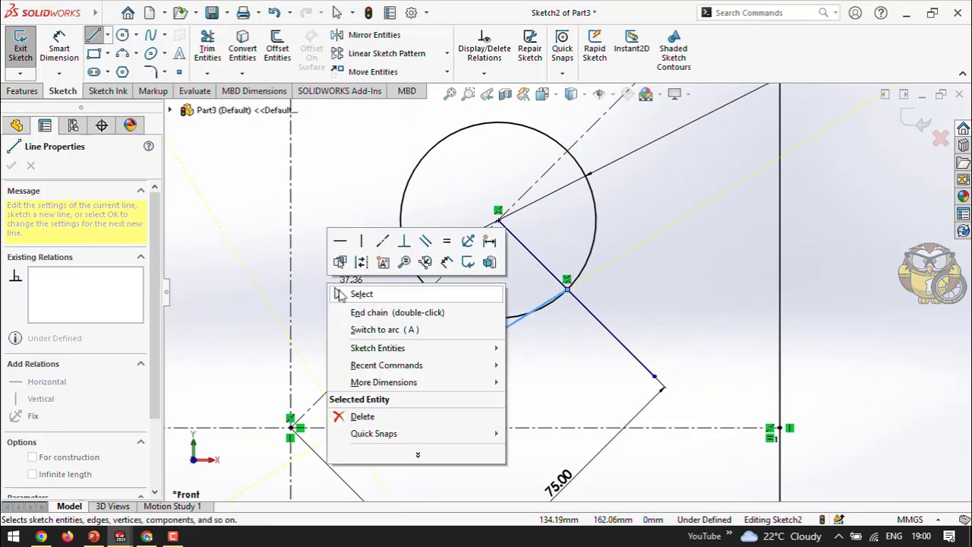
left_click(346, 294)
scroll(407, 250, "up", 1)
scroll(406, 250, "up", 1)
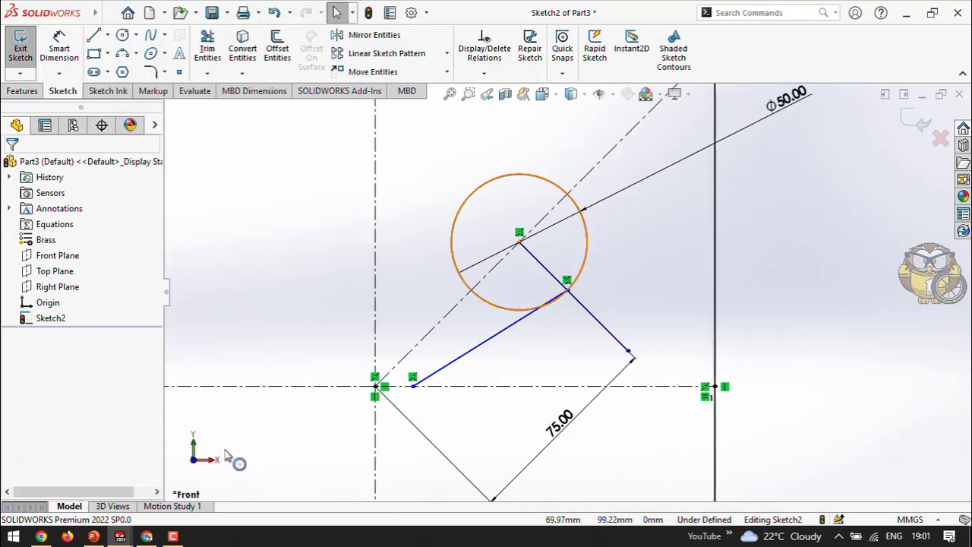
Check the slot shape on the PowerPoint drawing and, back in SOLIDWORKS, make the new line parallel to the diagonal centerline
key("alt+Tab")
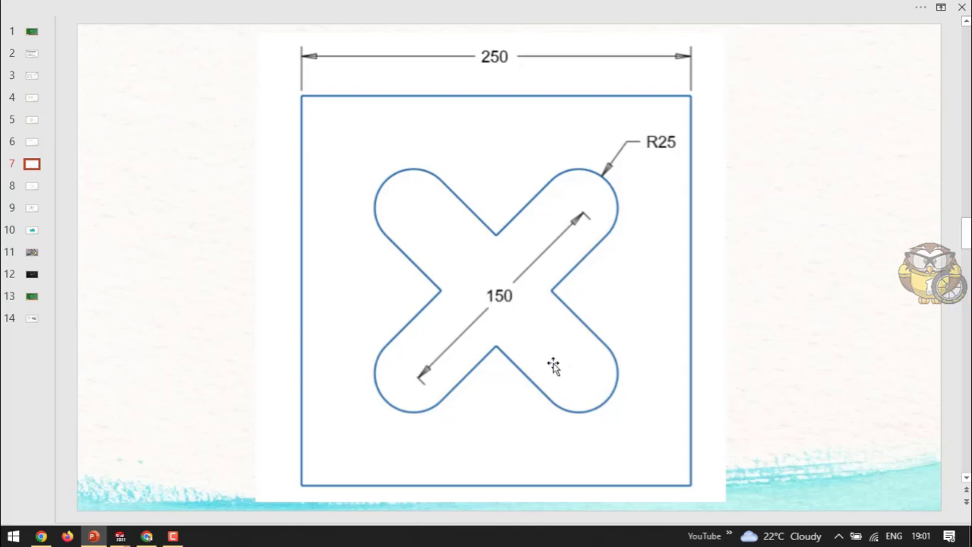
key("alt+Tab")
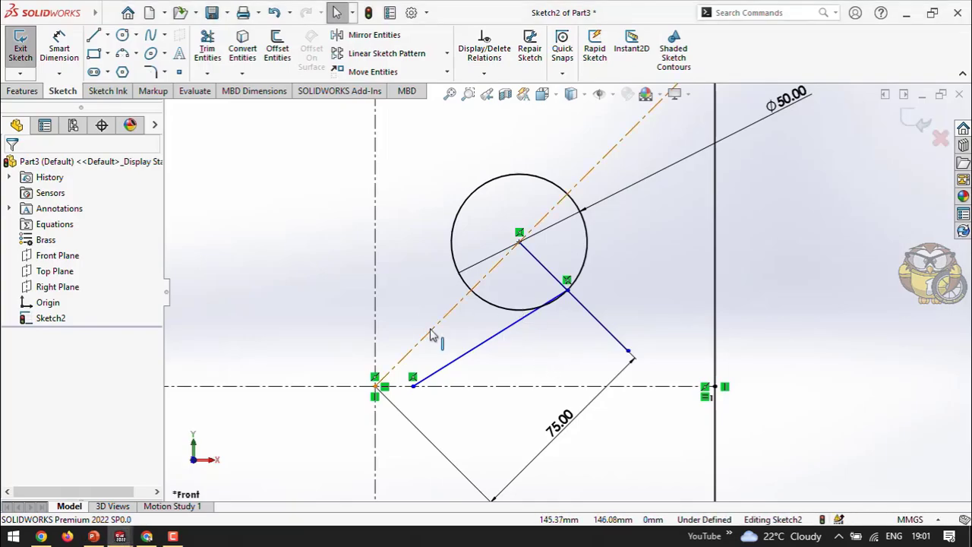
left_click(451, 310)
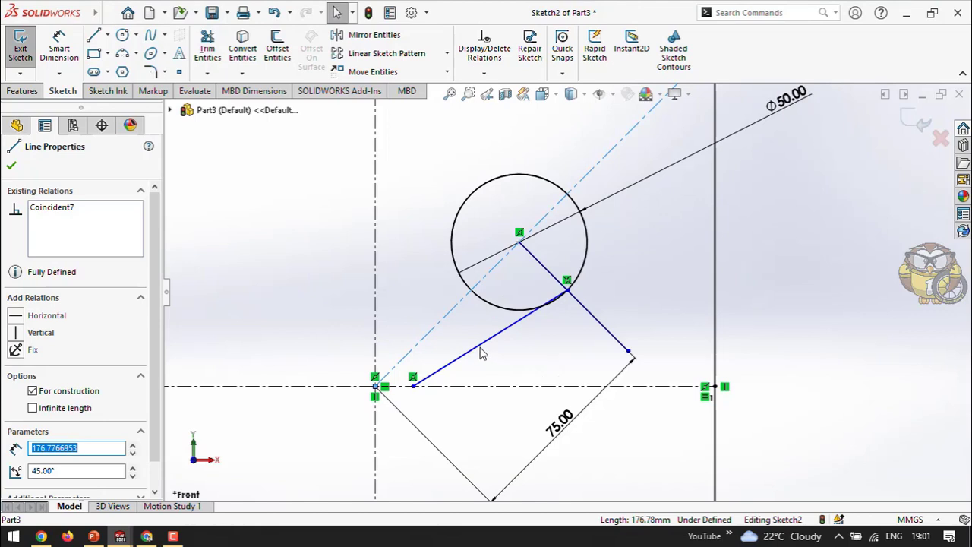
left_click(483, 342, "ctrl")
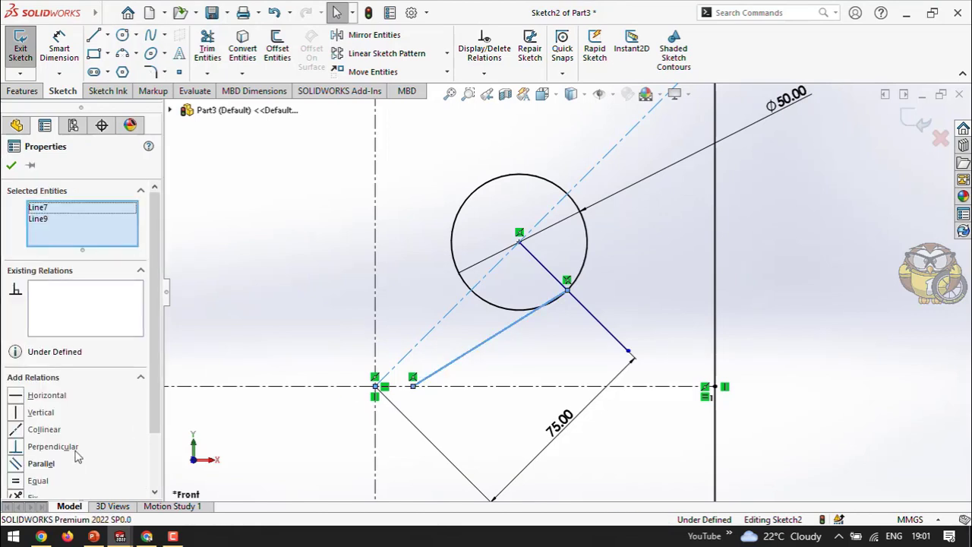
left_click(16, 465)
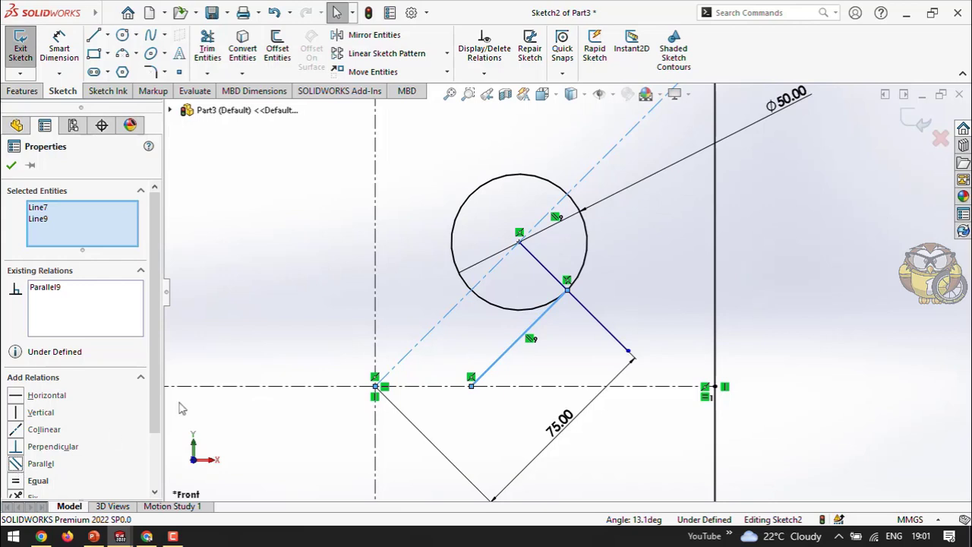
left_click(249, 350)
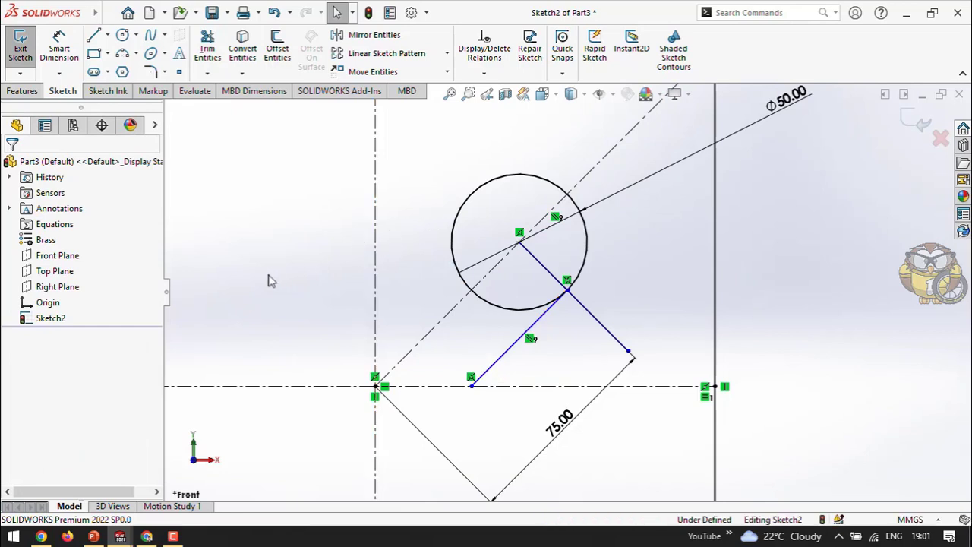
Mirror the slot's side line about the diagonal centerline, keeping the original
left_click(372, 35)
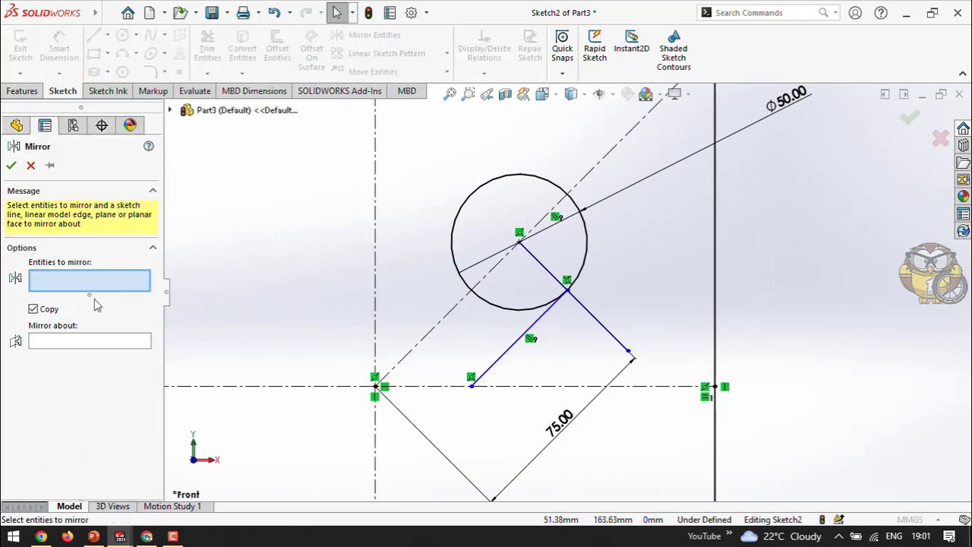
left_click(499, 362)
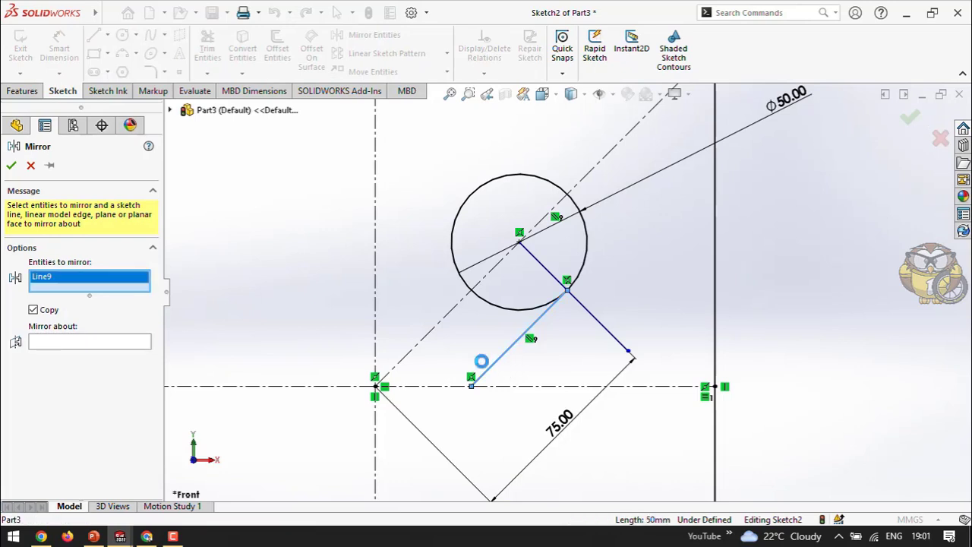
left_click(110, 344)
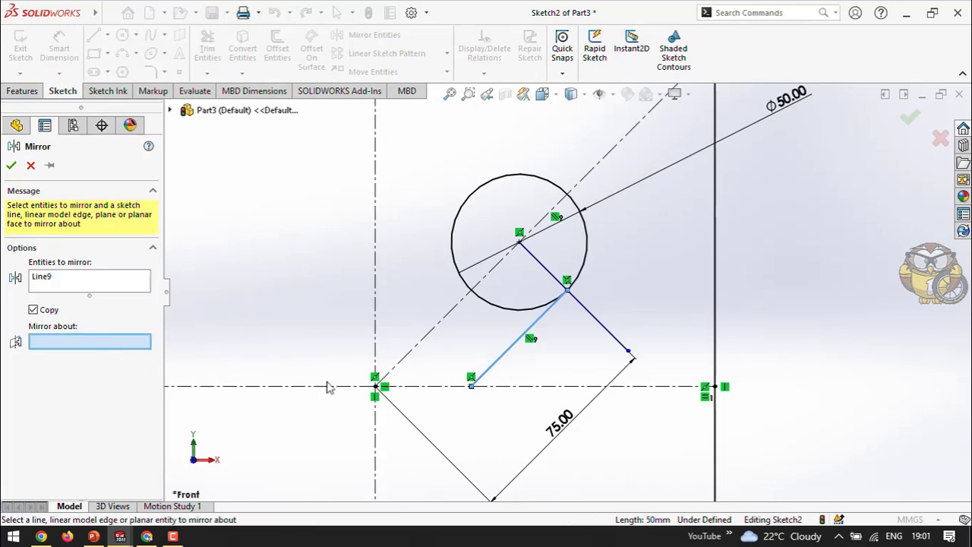
left_click(421, 347)
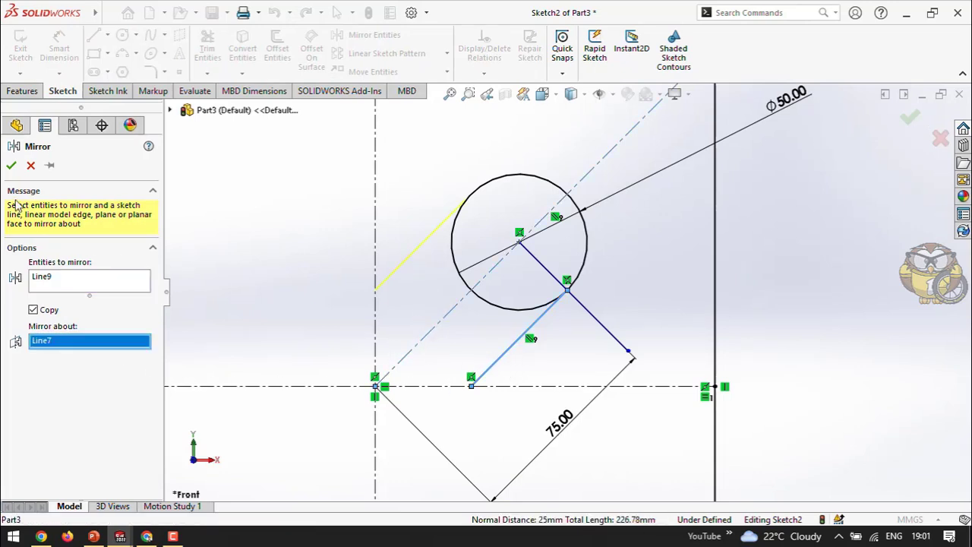
left_click(11, 167)
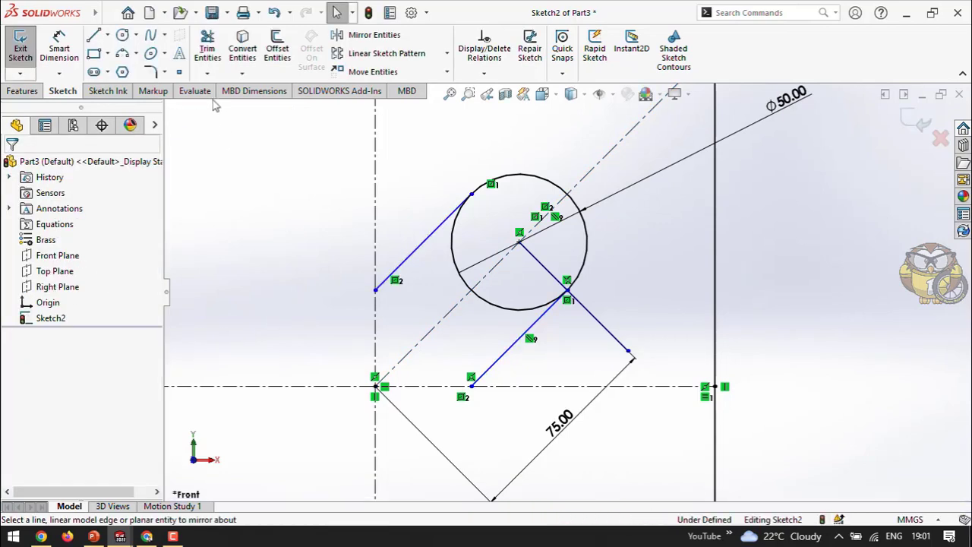
Power-trim the circle's inner arc between the two side lines and the perpendicular helper line, leaving a rounded slot end
left_click(207, 48)
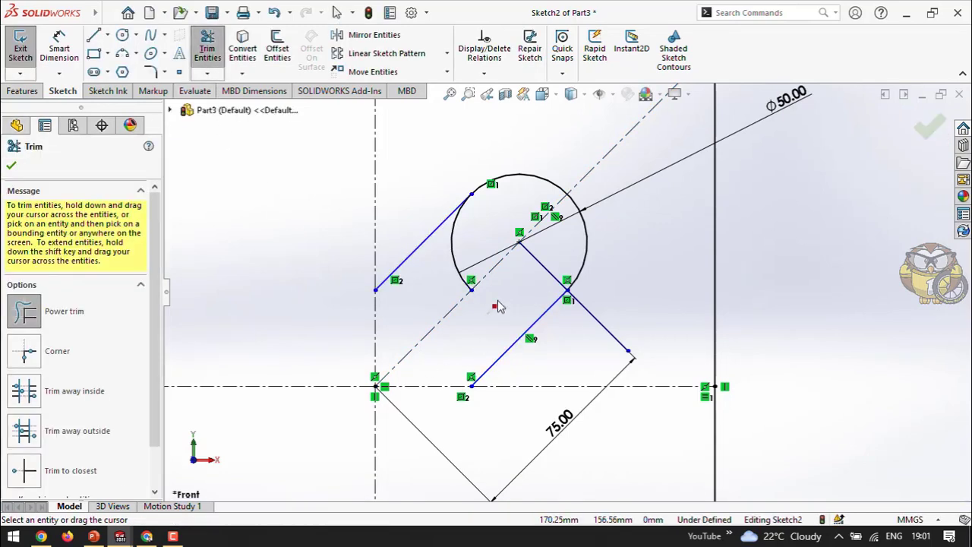
left_click_drag(453, 276, 552, 265)
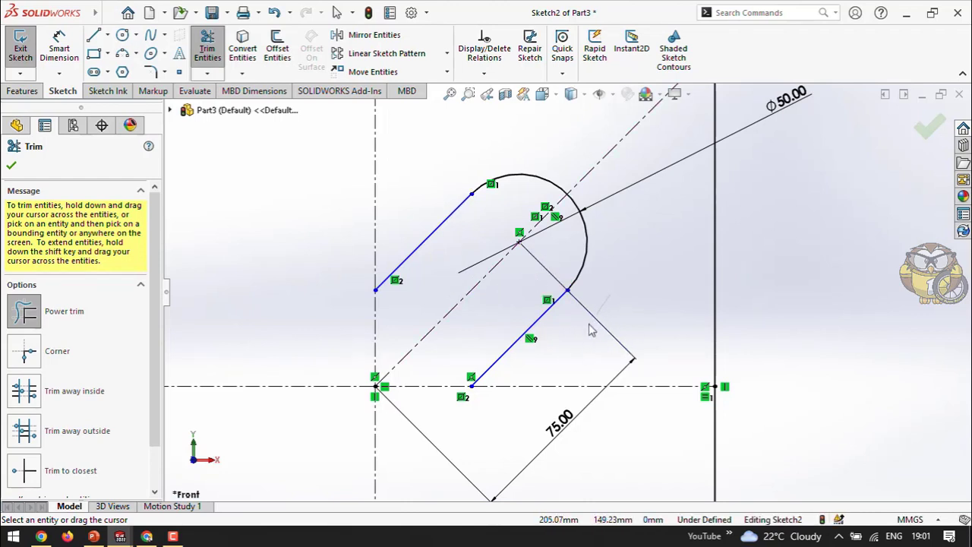
right_click(637, 289)
left_click(648, 297)
Mirror the slot arm's two side lines and end arc about the horizontal centerline
scroll(476, 206, "up", 3)
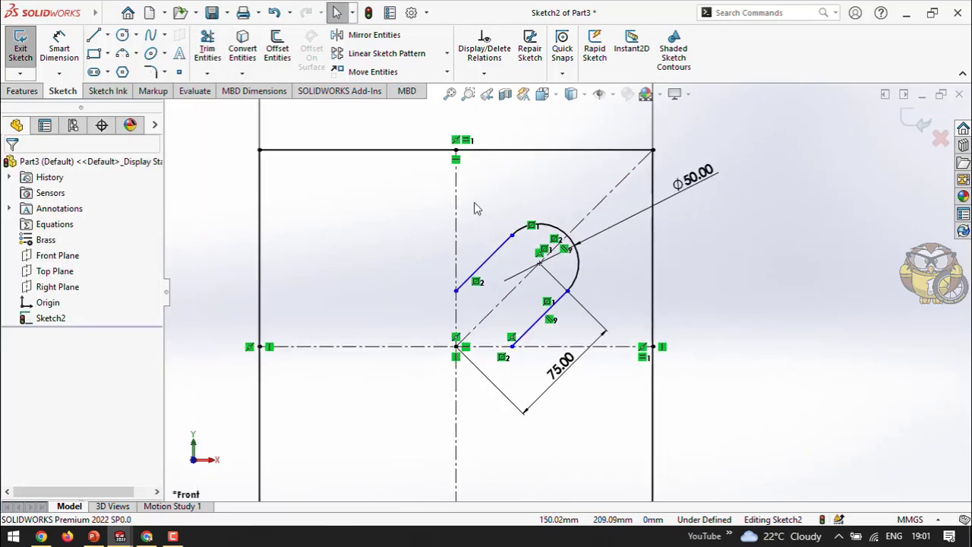
scroll(546, 399, "down", 1)
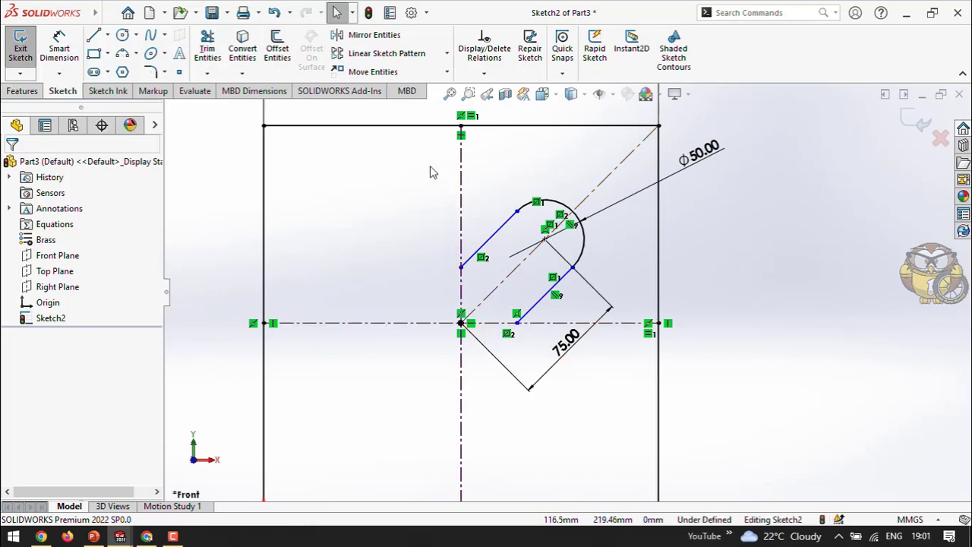
left_click(350, 34)
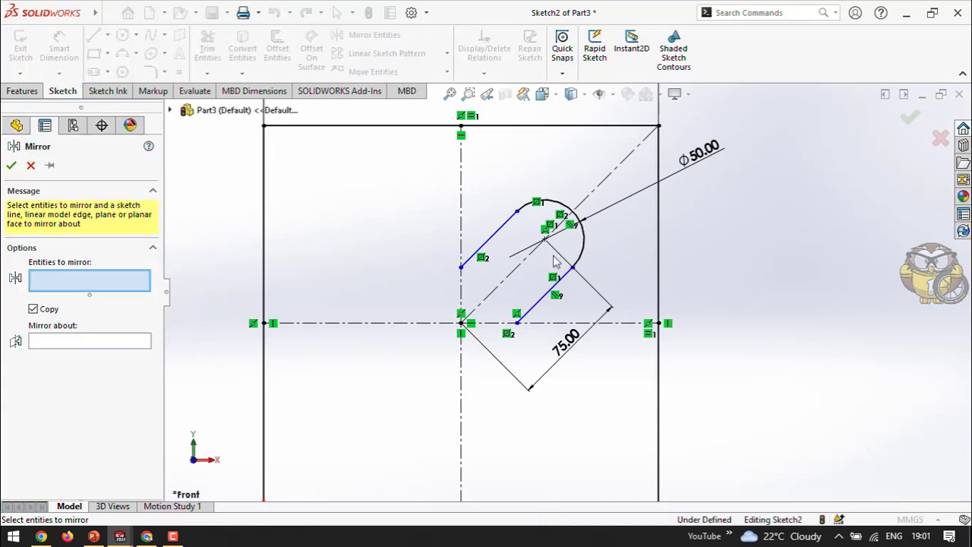
left_click_drag(423, 176, 621, 334)
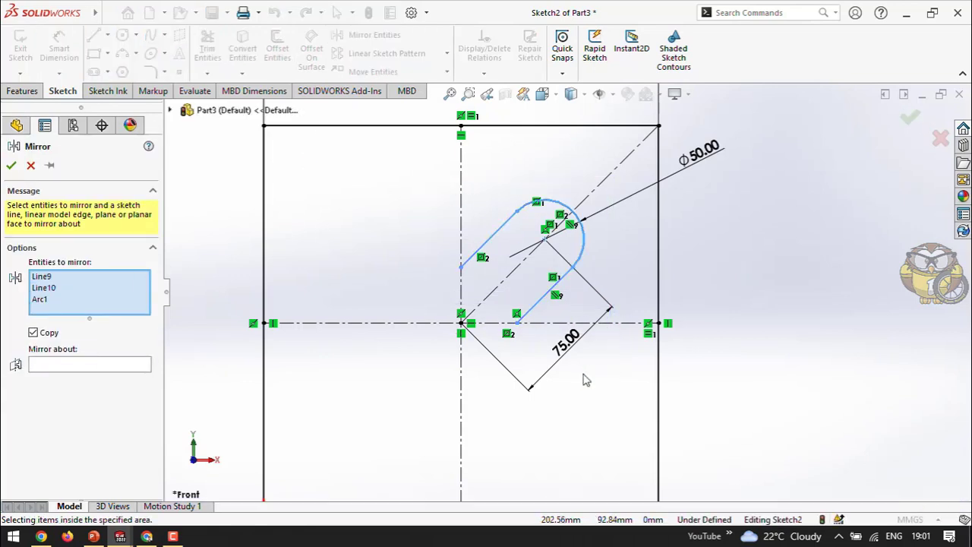
left_click(118, 366)
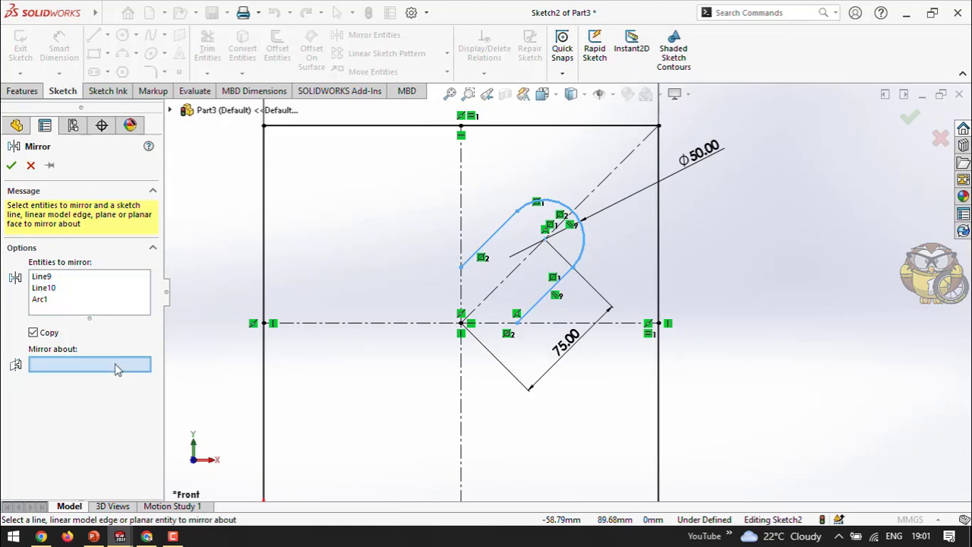
left_click(622, 324)
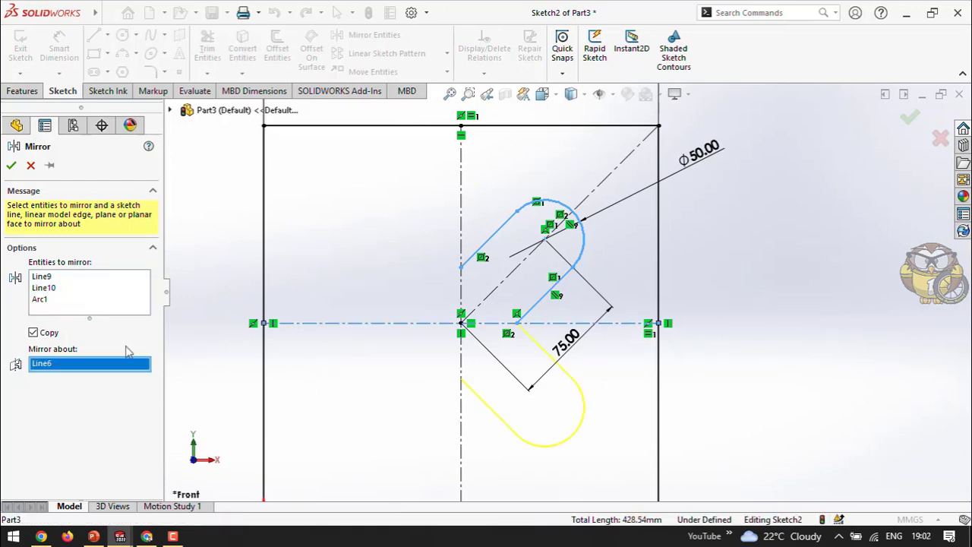
left_click(11, 164)
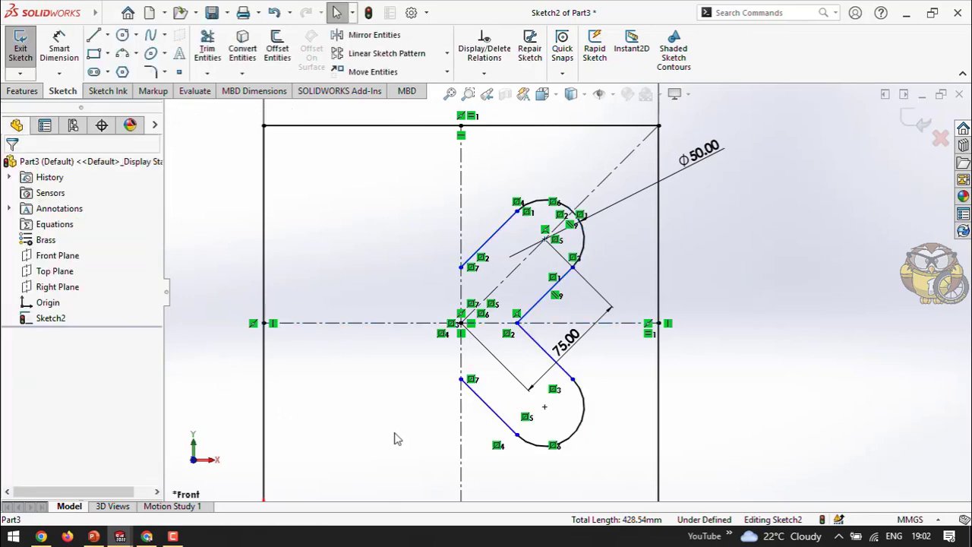
Mirror both slot arms, with their four lines and two arcs, about the vertical centerline to complete the cross
mouse_move(401, 162)
left_mouse_down()
mouse_move(610, 393)
mouse_move(633, 482)
left_mouse_up()
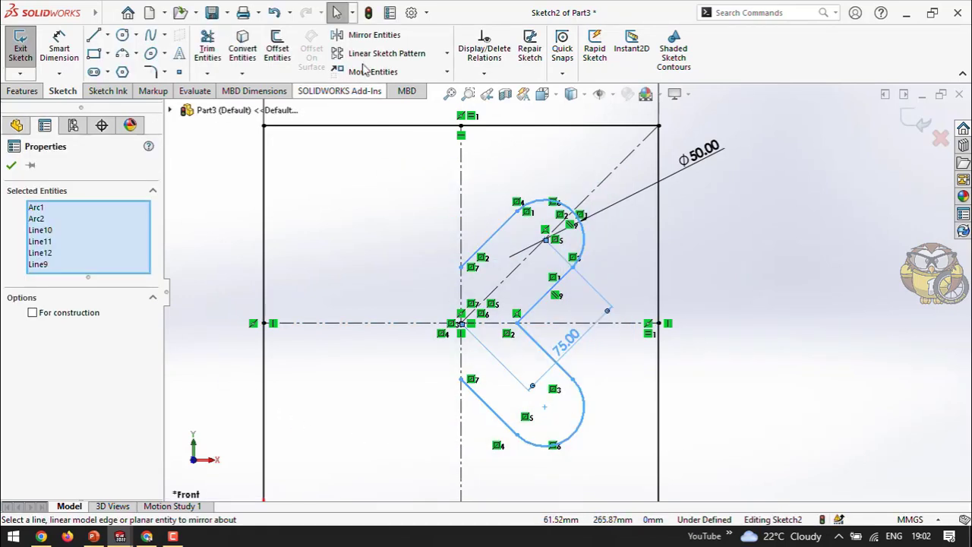
left_click(341, 35)
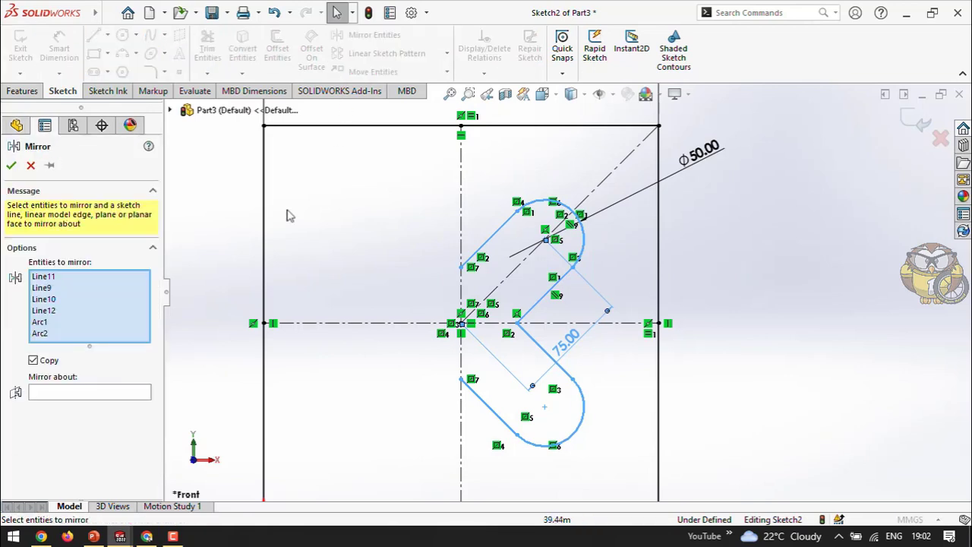
left_click(66, 395)
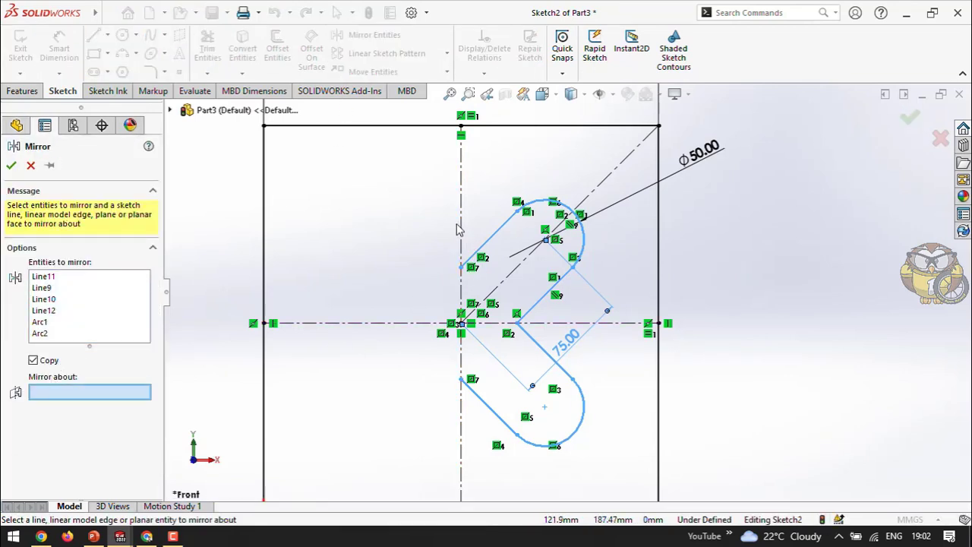
left_click(461, 227)
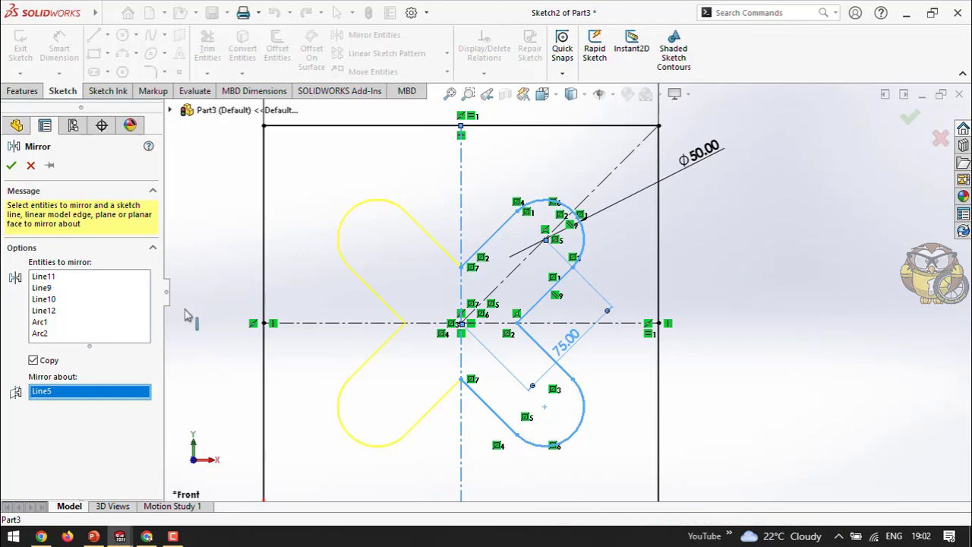
left_click(14, 168)
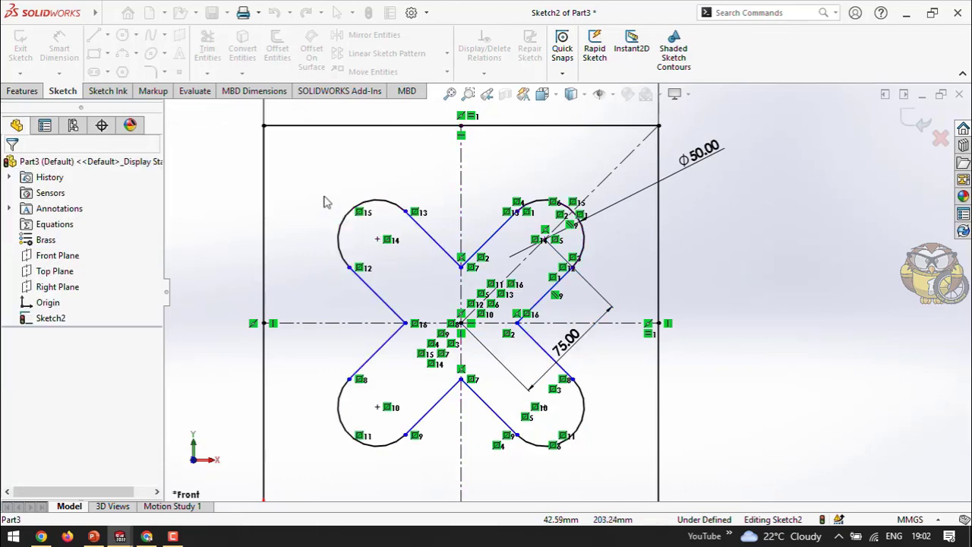
Hide the sketch relation symbols and the sketch dimensions in the graphics view
scroll(338, 237, "up", 2)
scroll(615, 363, "up", 2)
scroll(560, 289, "down", 3)
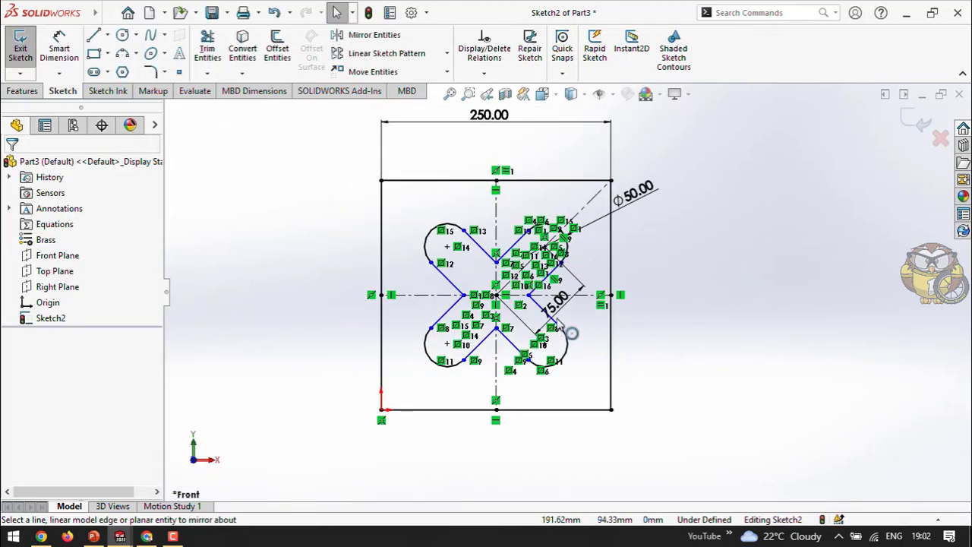
scroll(536, 159, "up", 2)
scroll(557, 122, "up", 1)
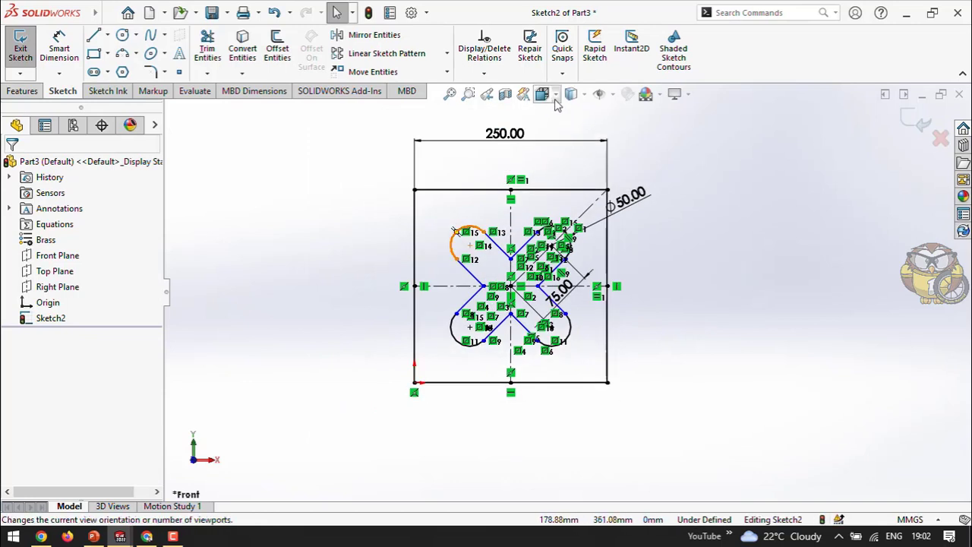
left_click(611, 94)
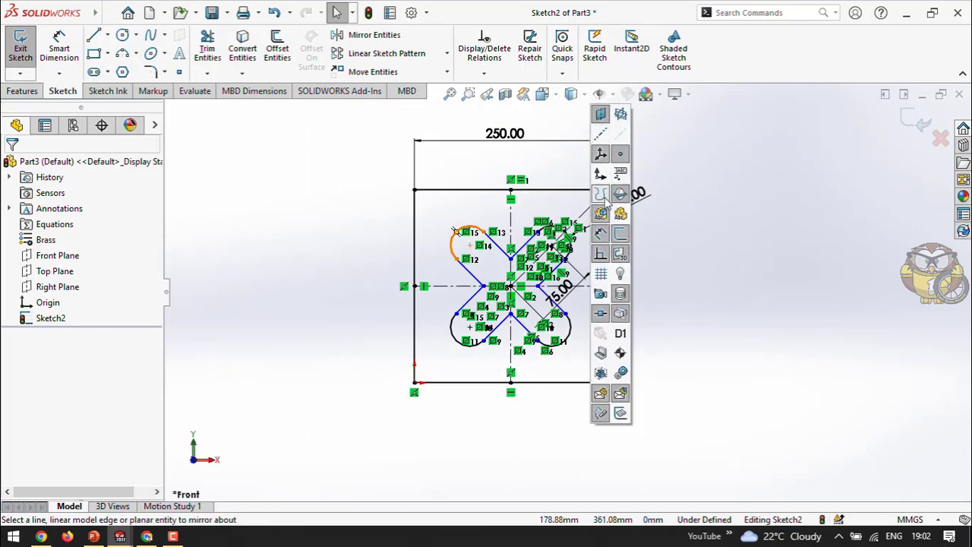
left_click(599, 258)
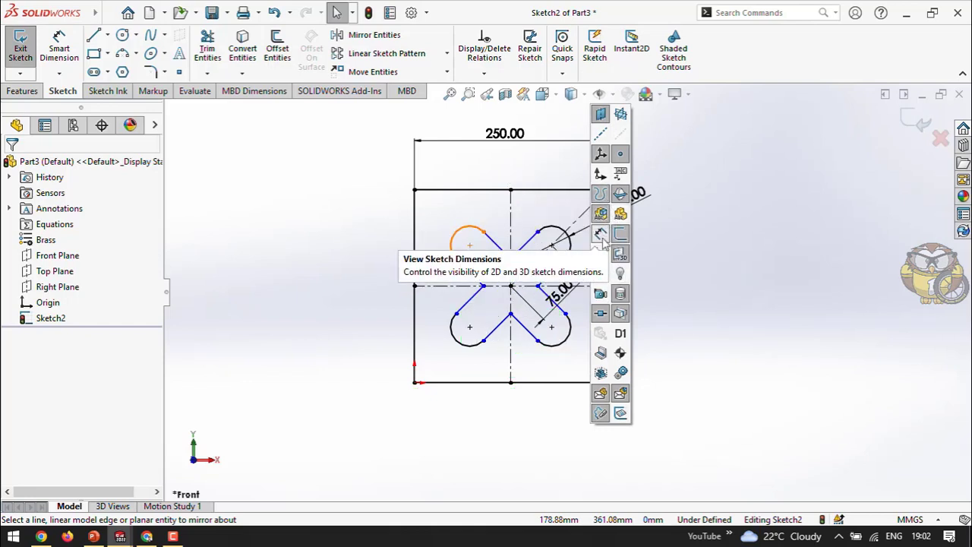
left_click(610, 257)
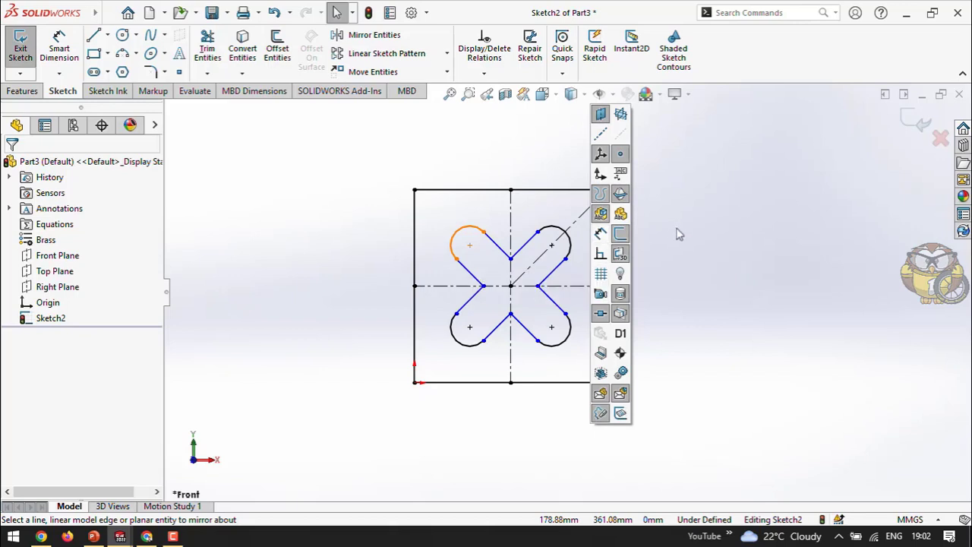
Add a perpendicular relation between the two slot side lines that meet on the vertical centerline above the cross's center
scroll(677, 307, "up", 2)
scroll(636, 276, "down", 5)
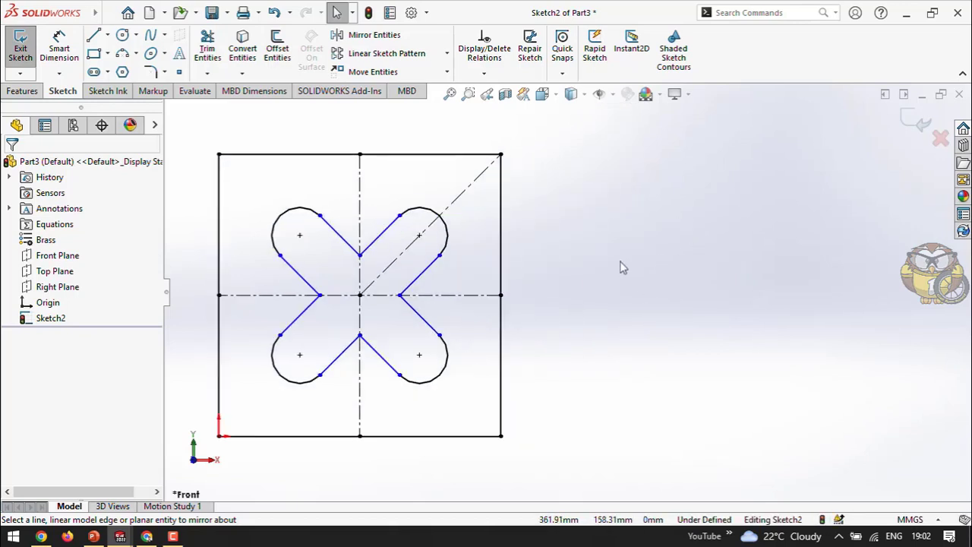
scroll(578, 352, "up", 2)
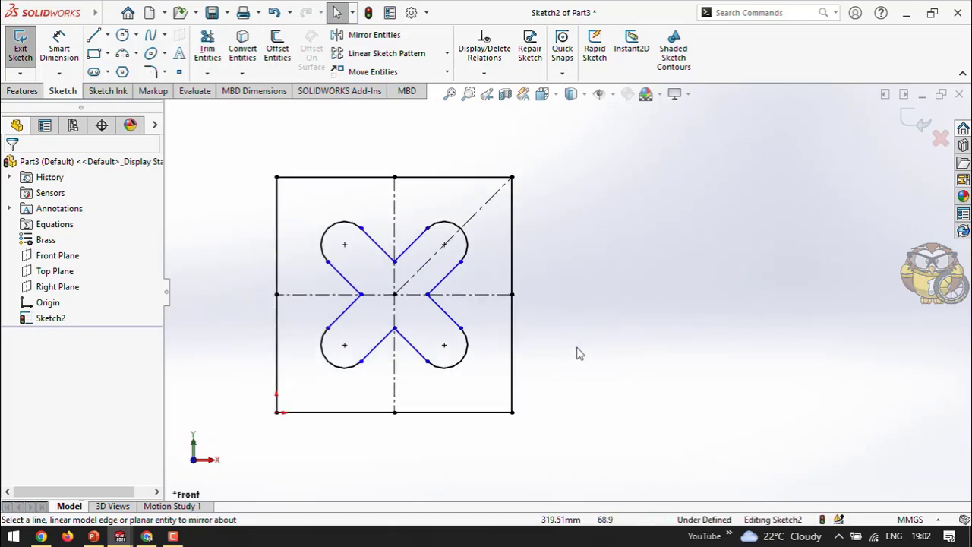
scroll(454, 345, "down", 3)
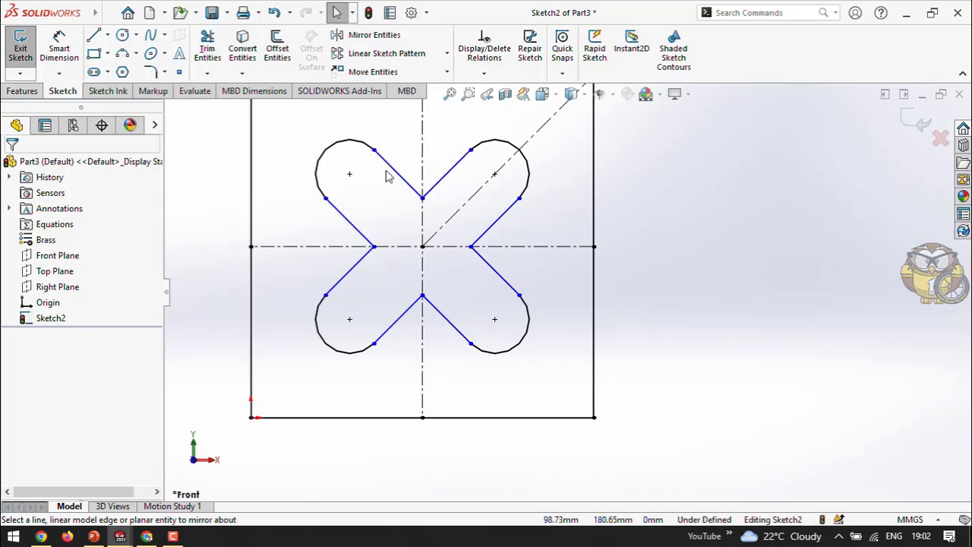
left_click(481, 188)
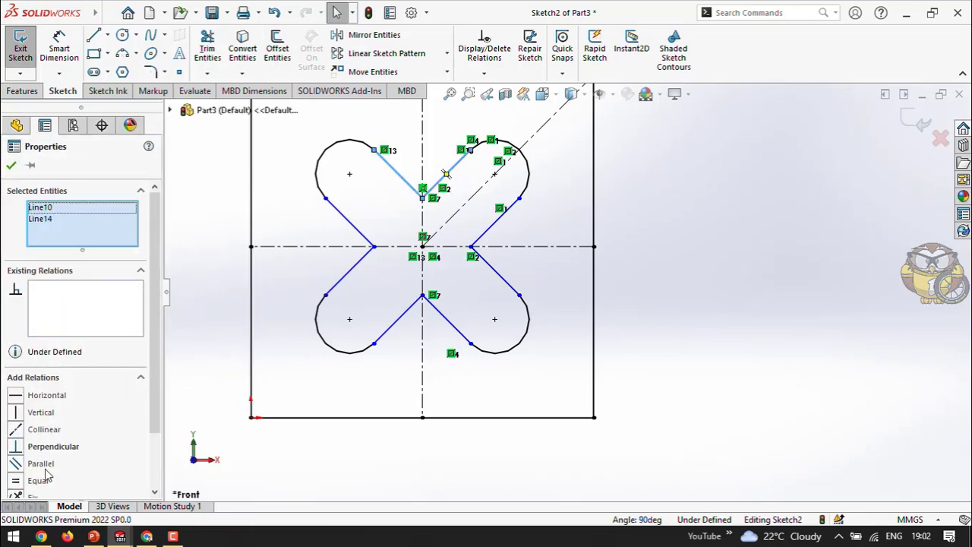
left_click(19, 448)
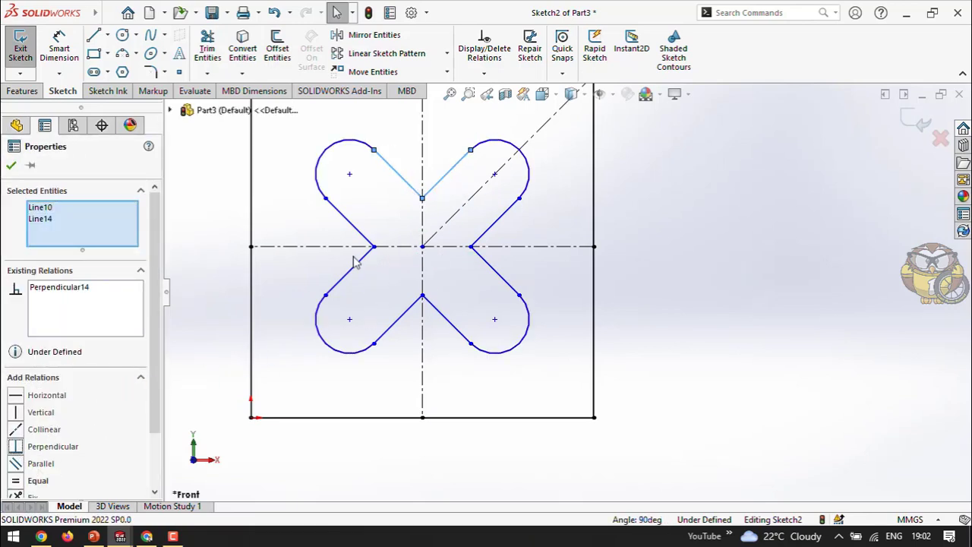
left_click(11, 165)
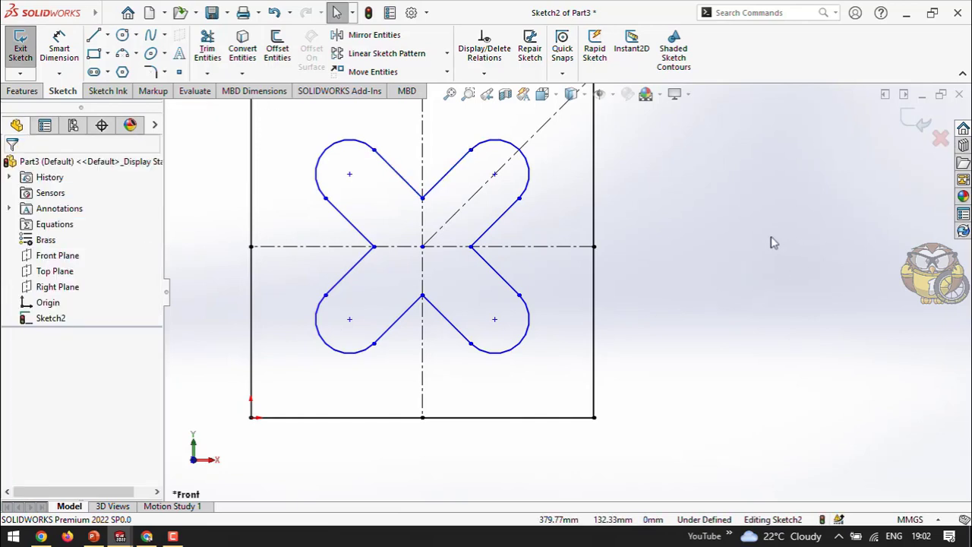
Exit the sketch and extrude the square plate with its cross-shaped slot as a blind boss 20 mm deep
scroll(562, 298, "up", 2)
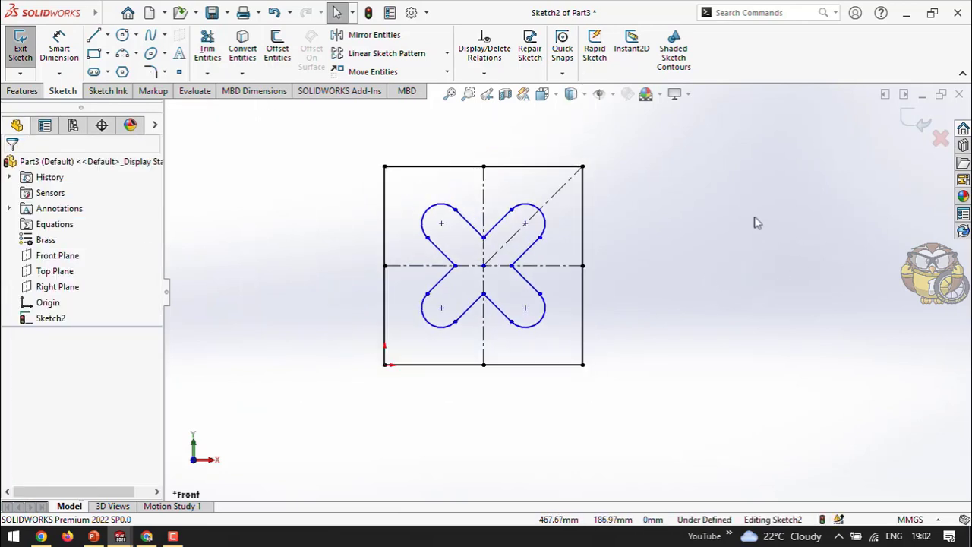
scroll(626, 258, "down", 2)
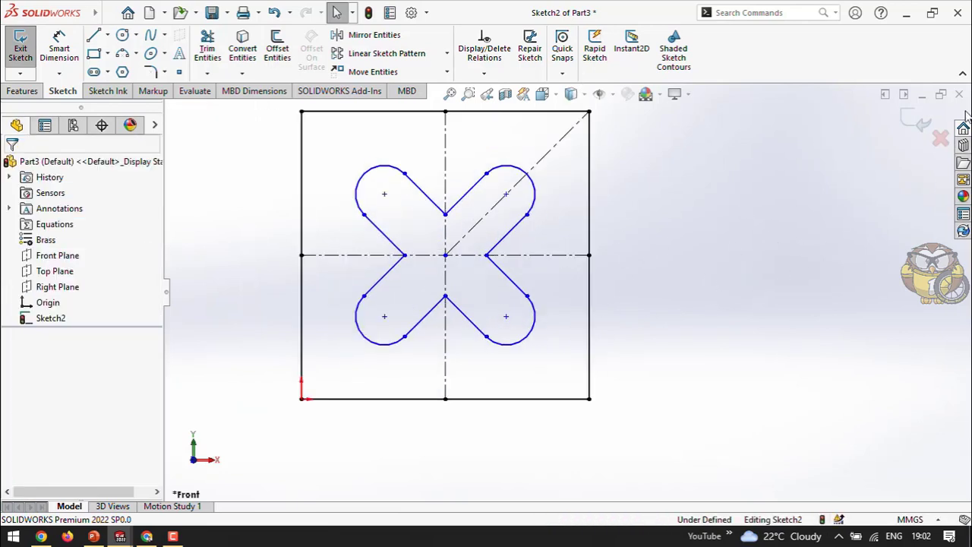
left_click(917, 122)
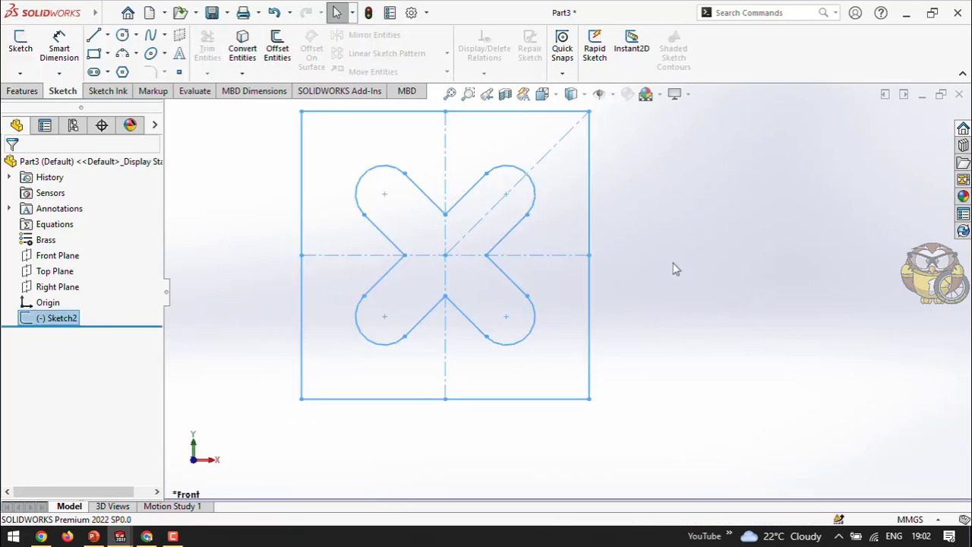
scroll(578, 318, "up", 1)
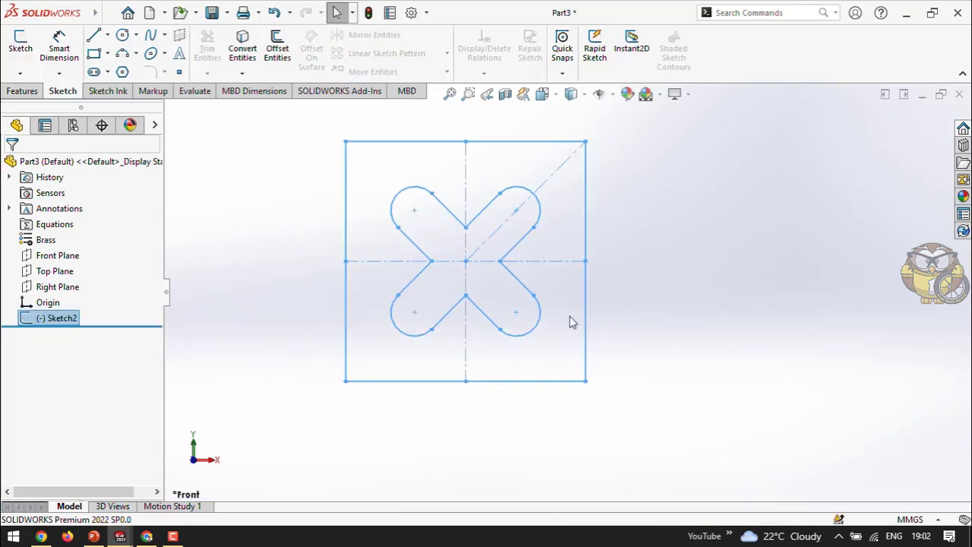
left_click(22, 90)
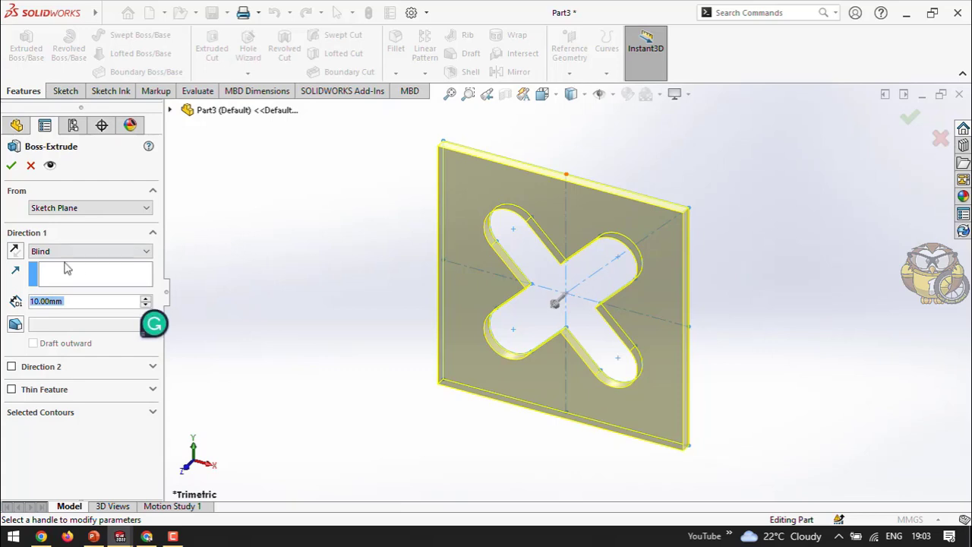
type("20")
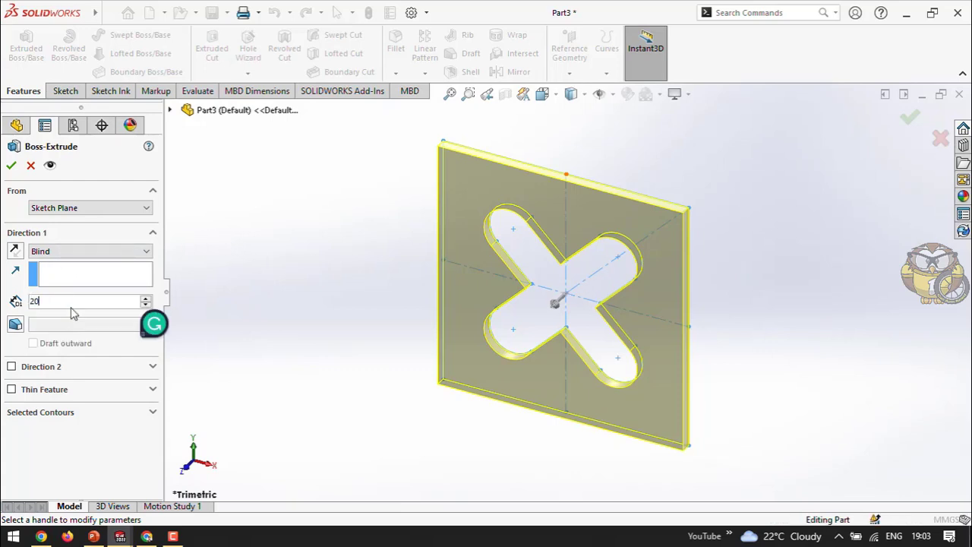
key("Return")
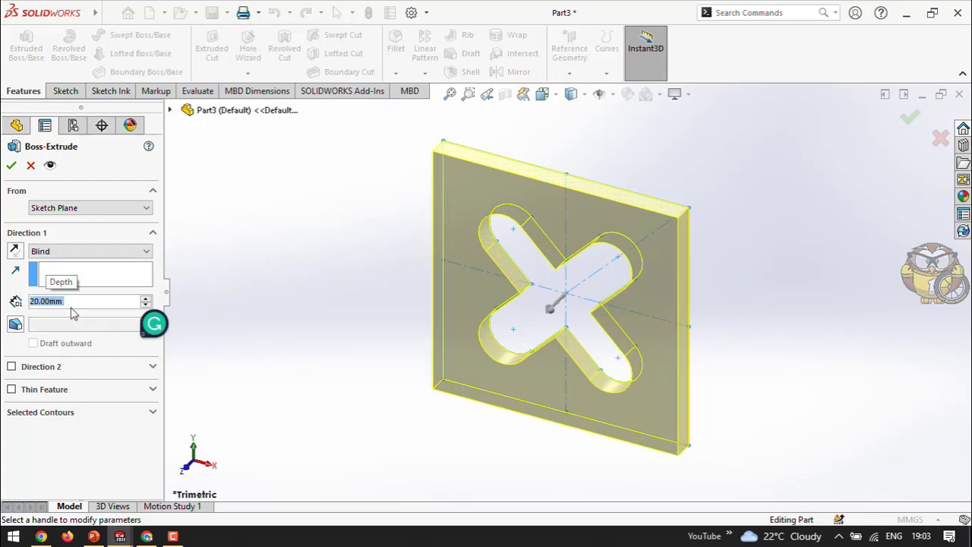
left_click(911, 117)
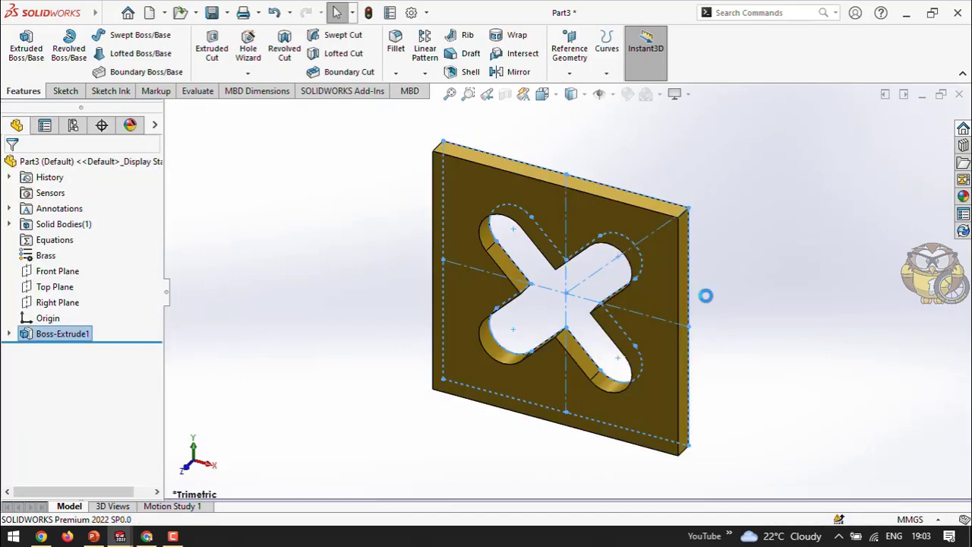
mouse_move(706, 293)
middle_mouse_down()
mouse_move(752, 243)
mouse_move(648, 248)
mouse_move(669, 250)
mouse_move(675, 241)
middle_mouse_up()
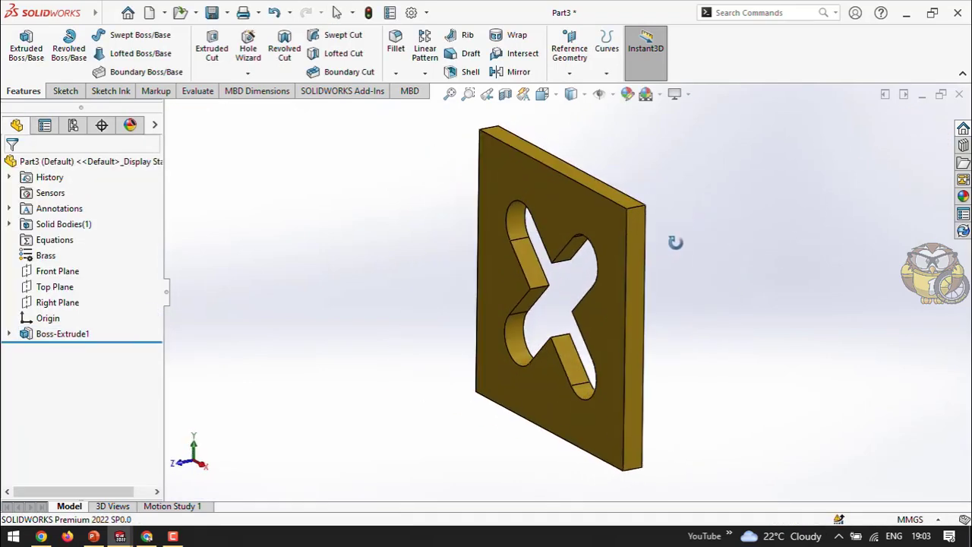
scroll(690, 354, "down", 2)
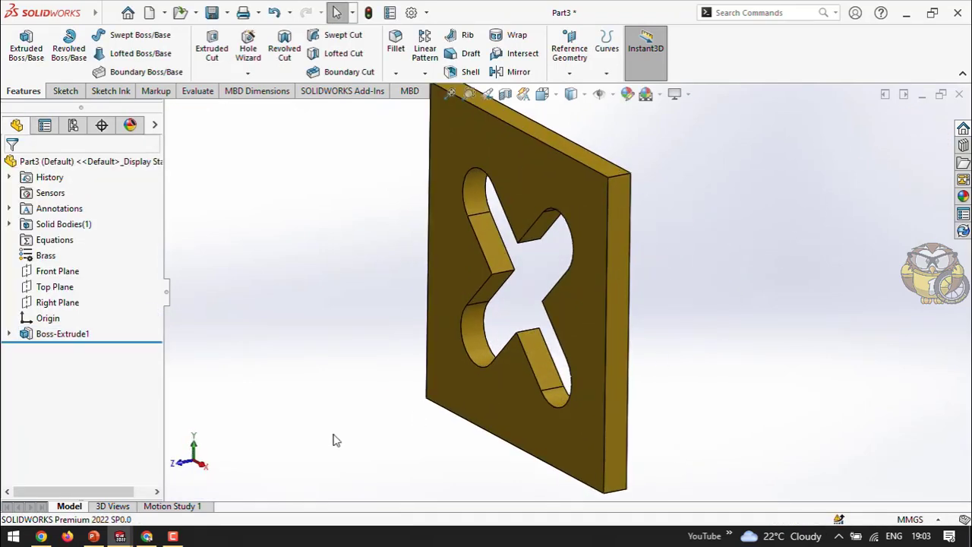
left_click(117, 538)
left_click(94, 489)
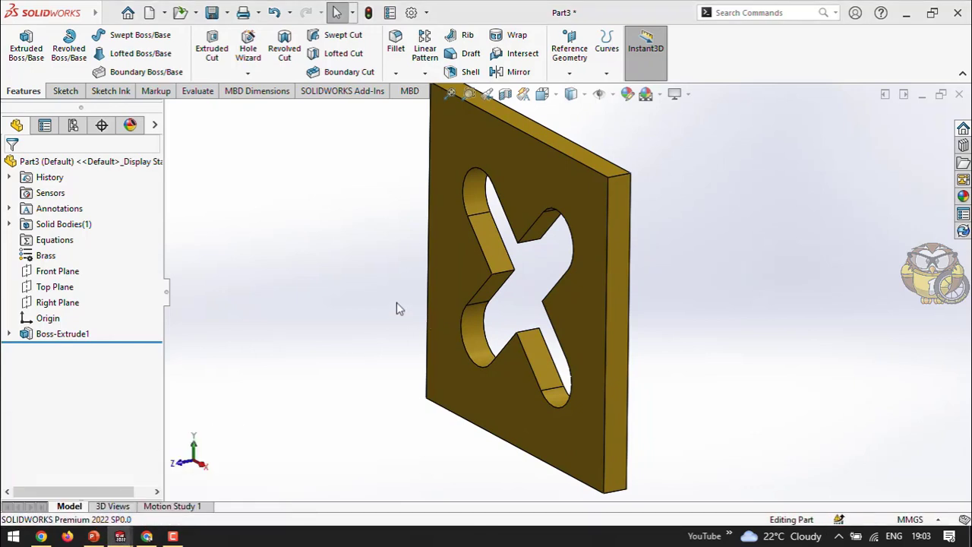